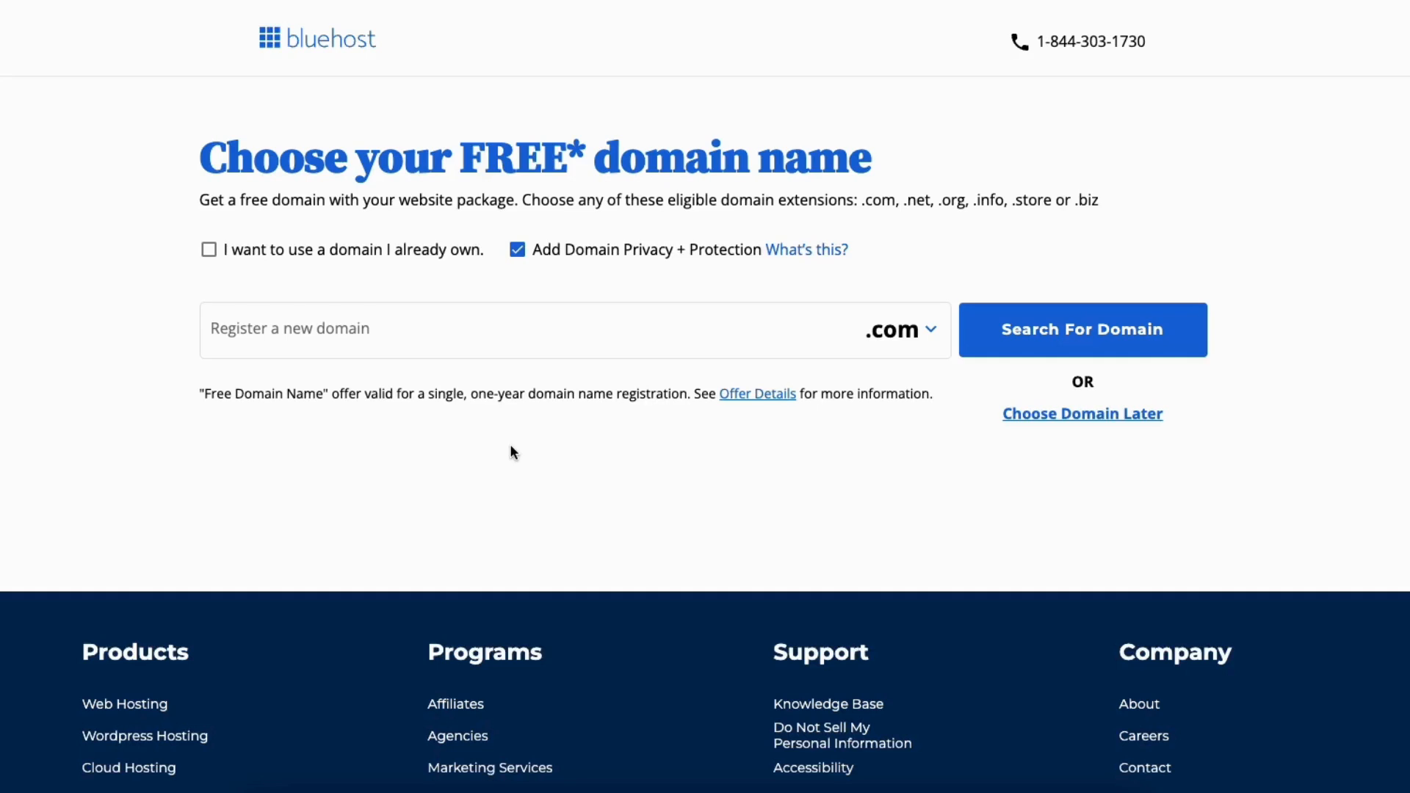
View the domain extensions offered for registering a new domain, leaving .com selected.
click(353, 331)
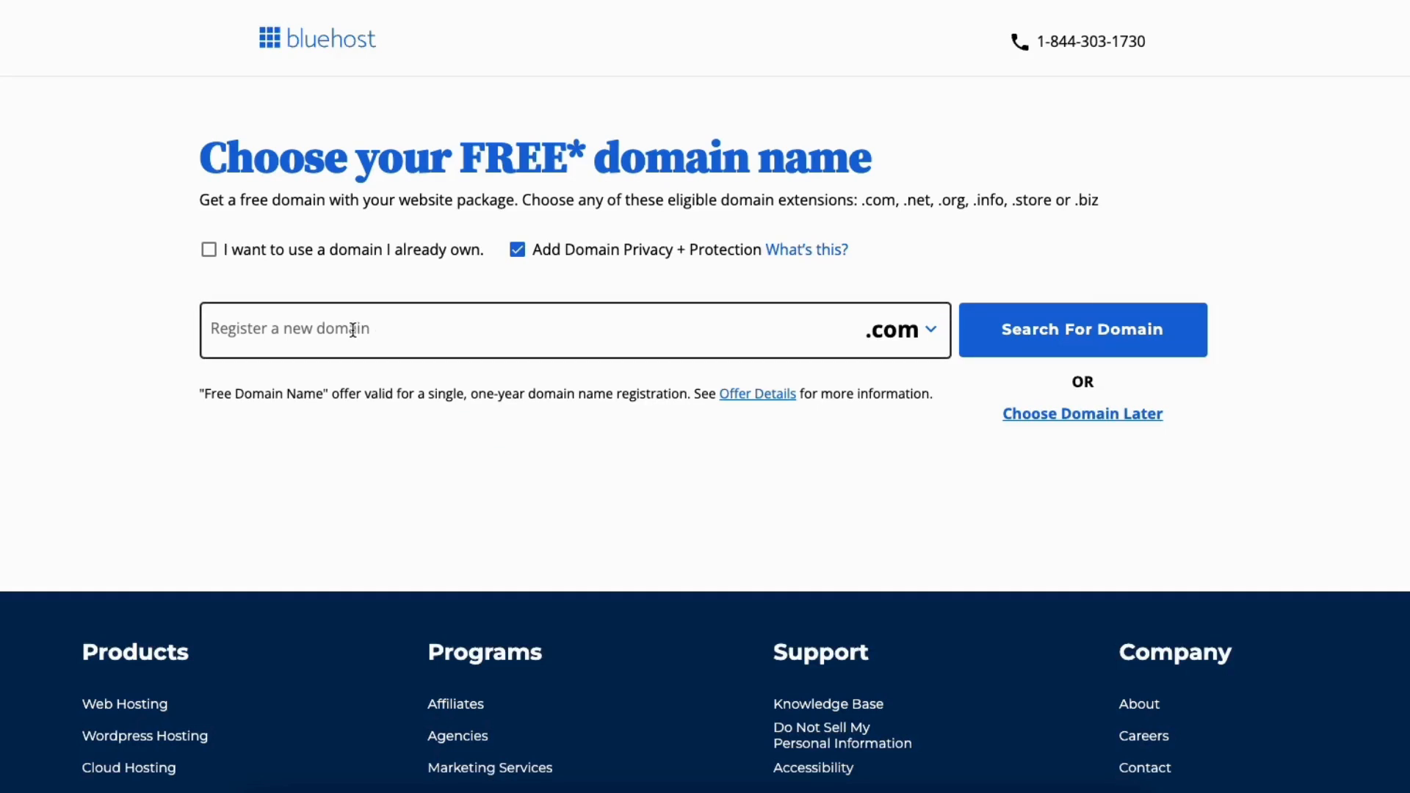
click(353, 329)
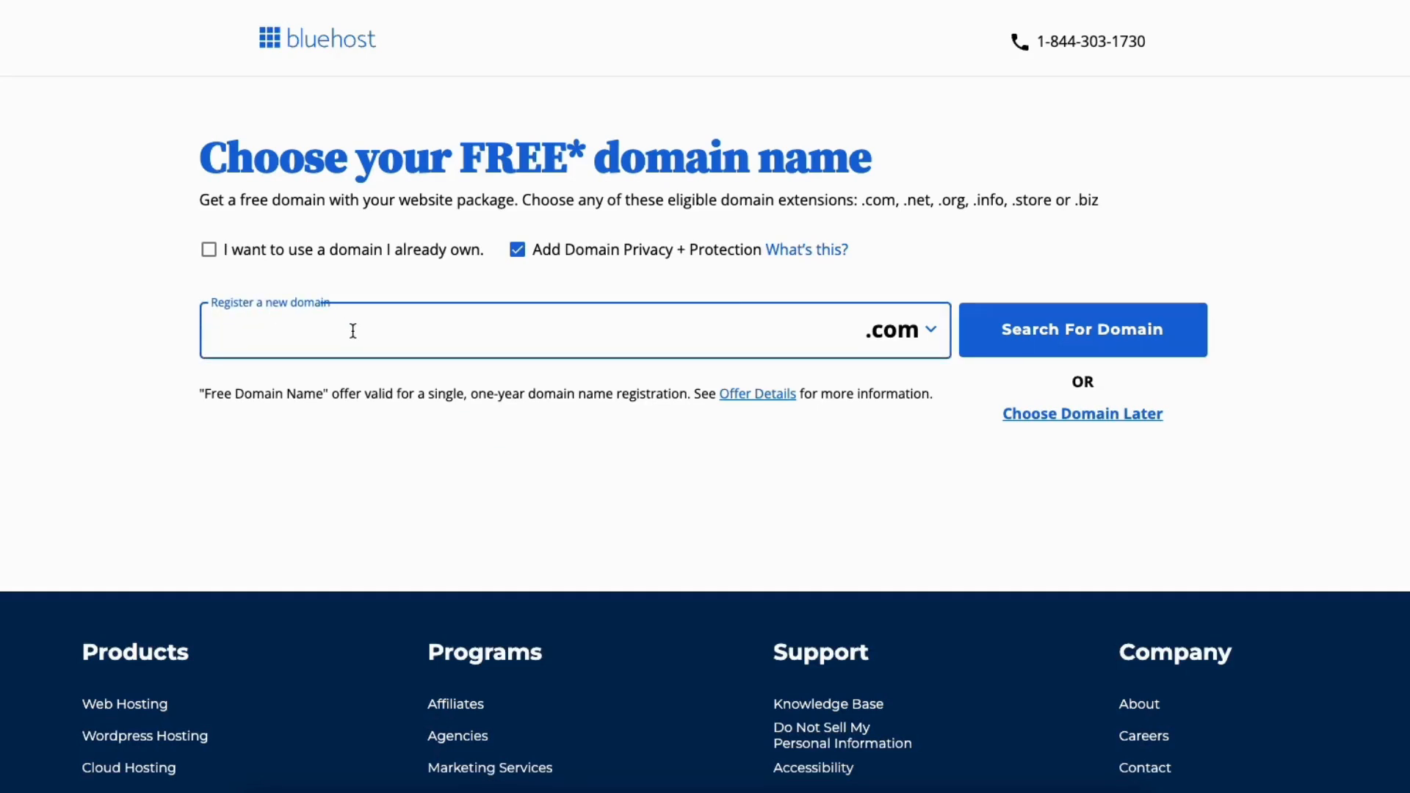
click(911, 341)
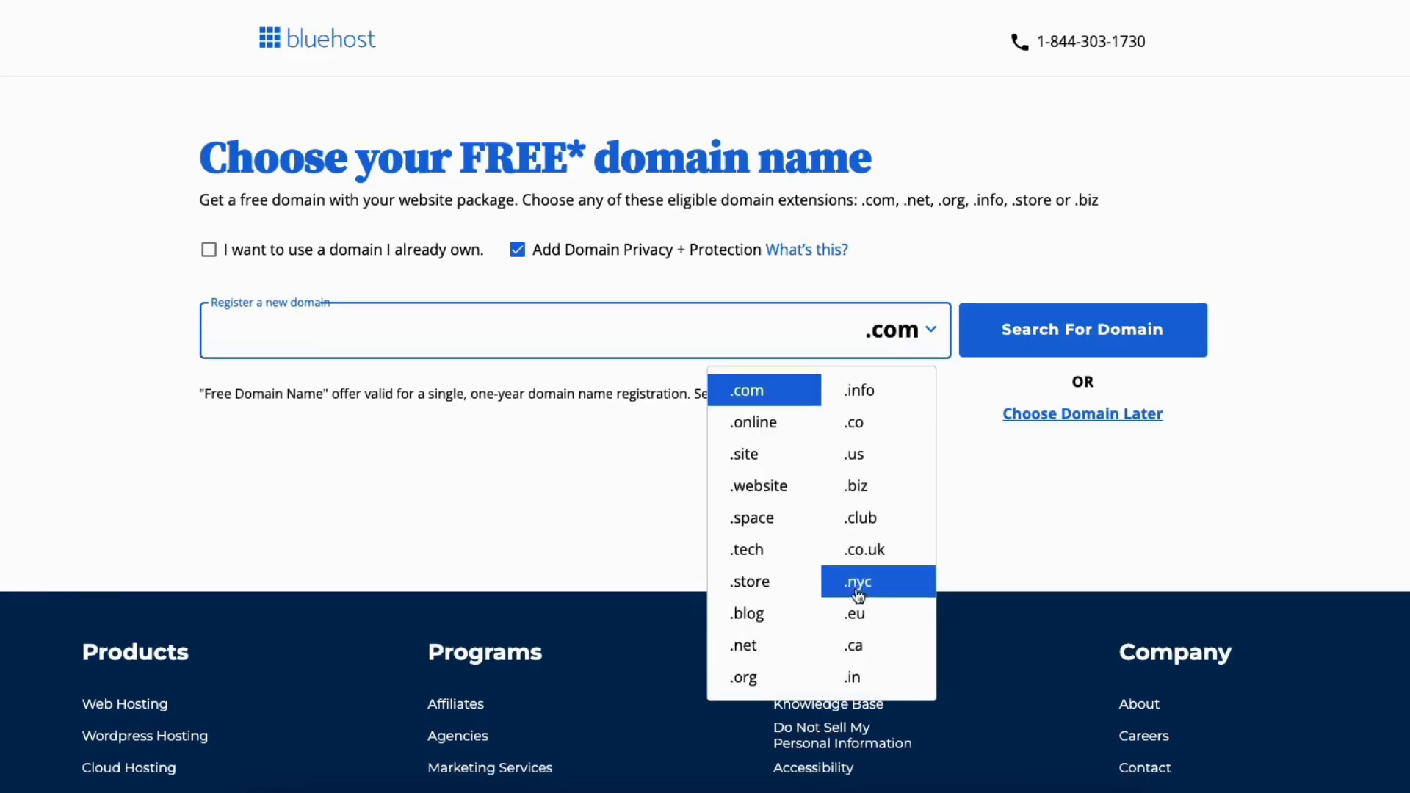
click(655, 460)
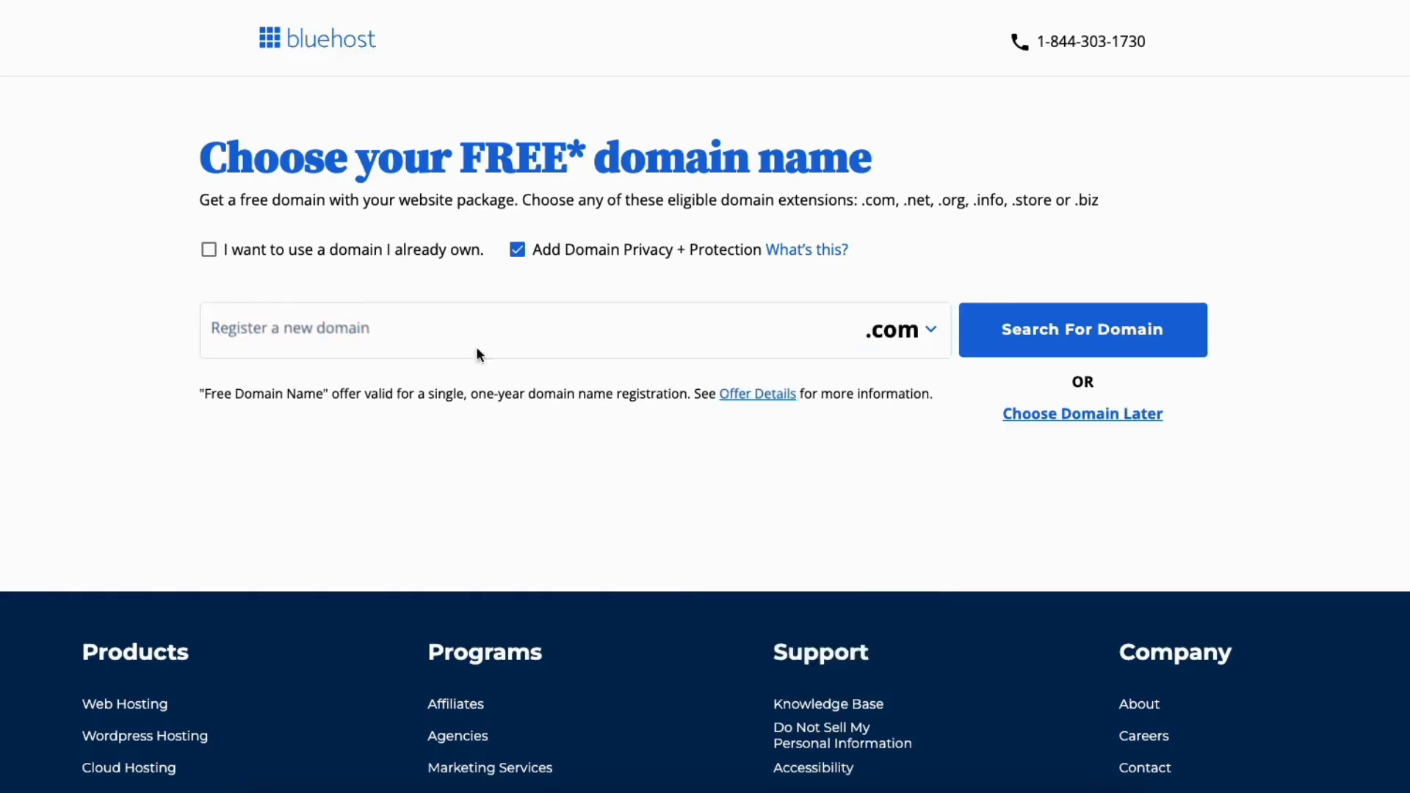
Check the form for using an already owned domain and return to new-domain registration.
click(210, 252)
click(293, 365)
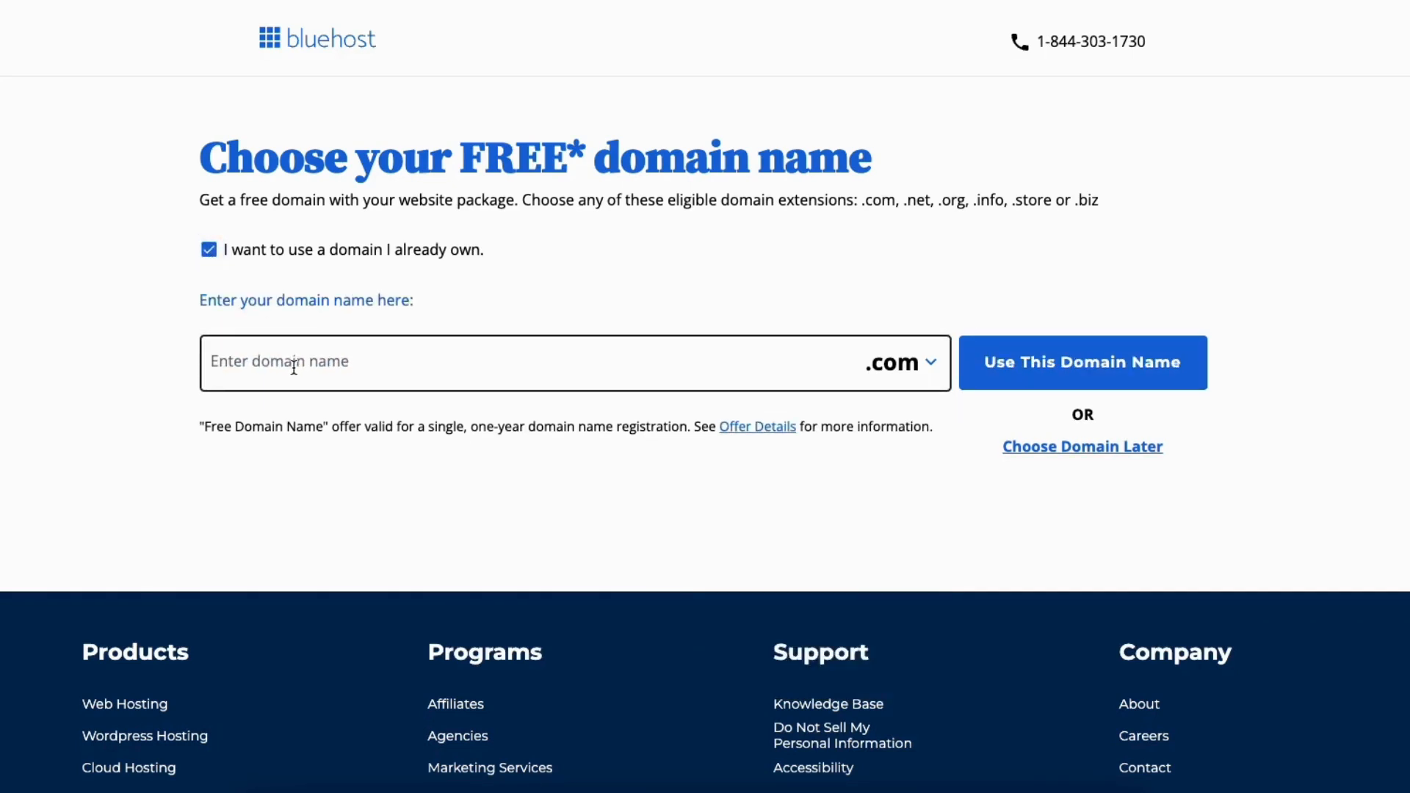
click(999, 374)
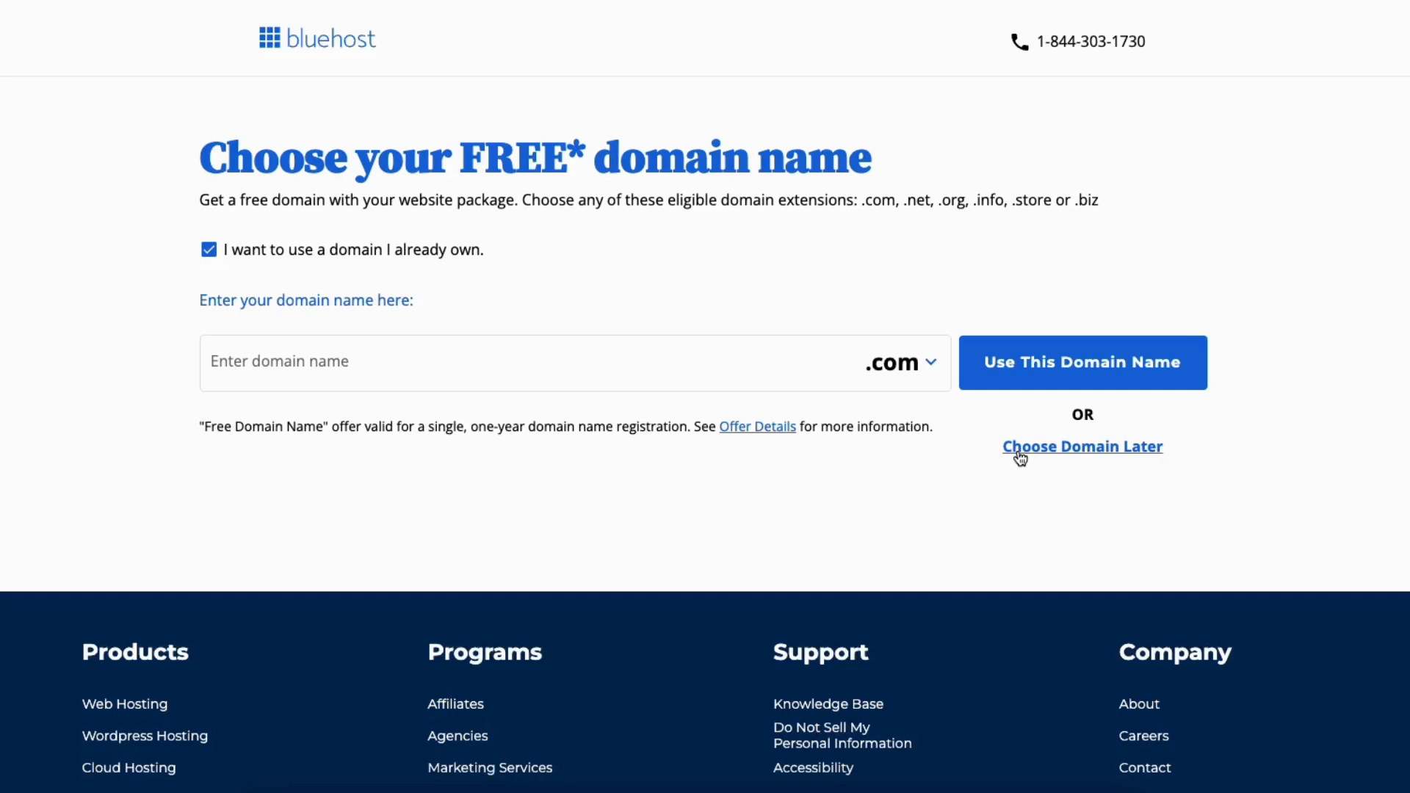
click(208, 251)
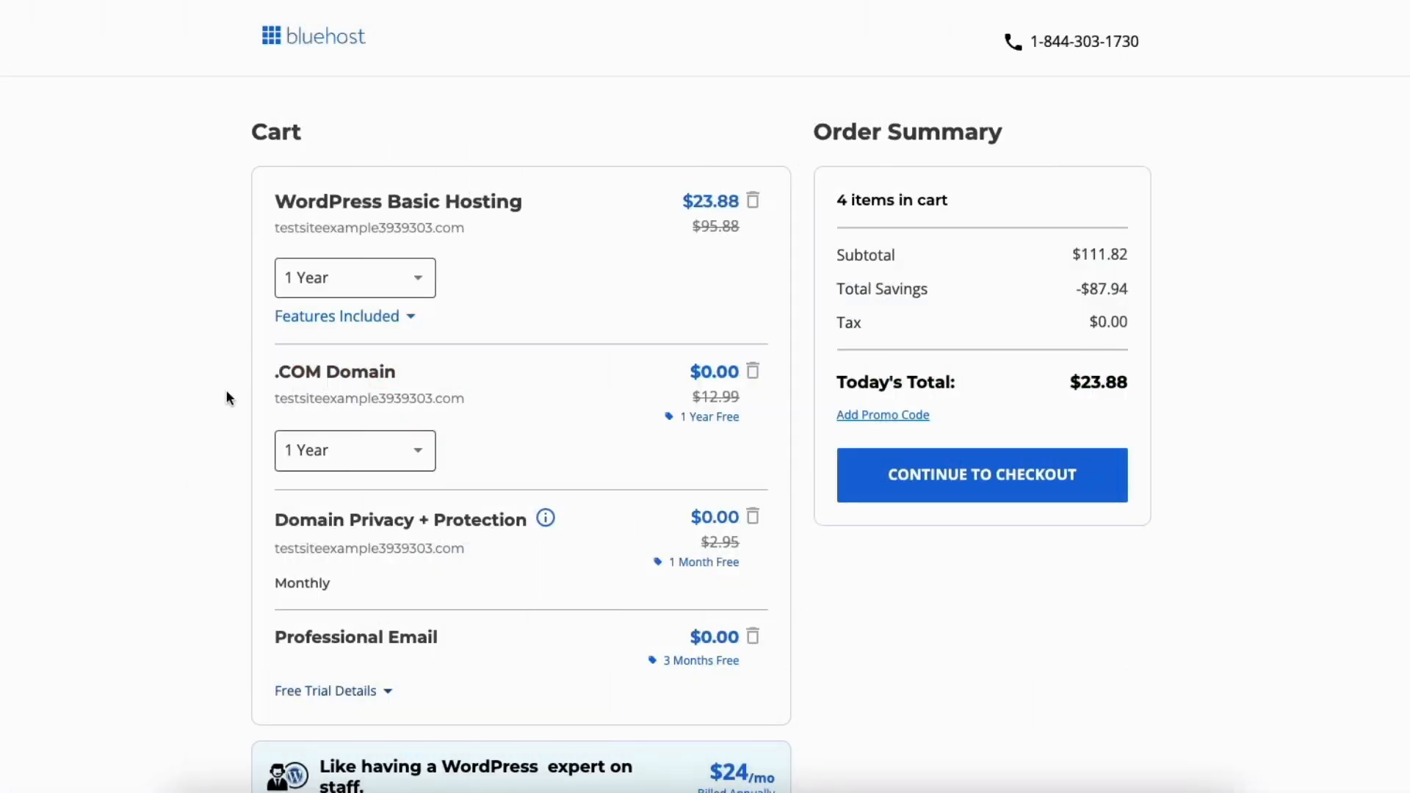
Review the WordPress Basic Hosting term options, keep the 1 Year term and continue to checkout.
click(416, 284)
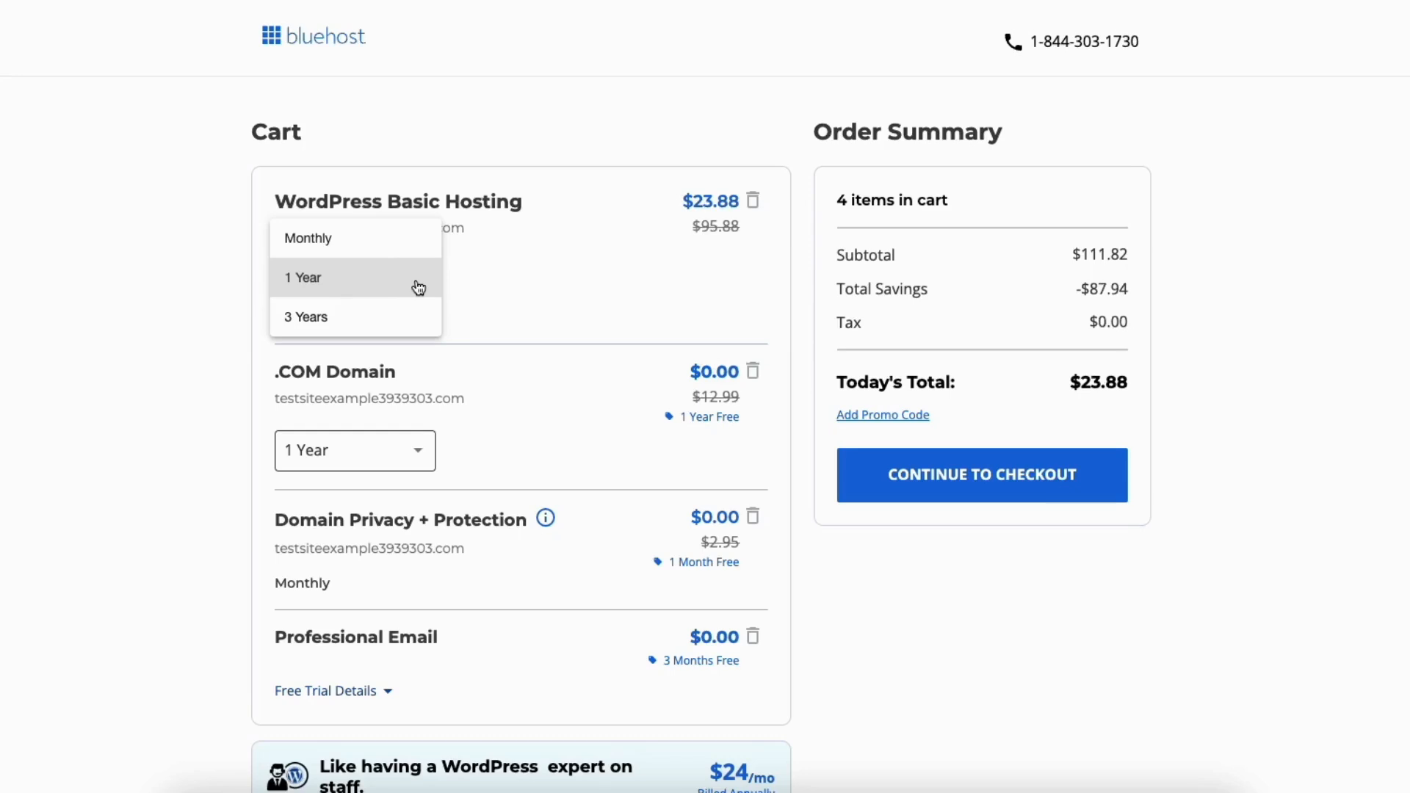
click(218, 297)
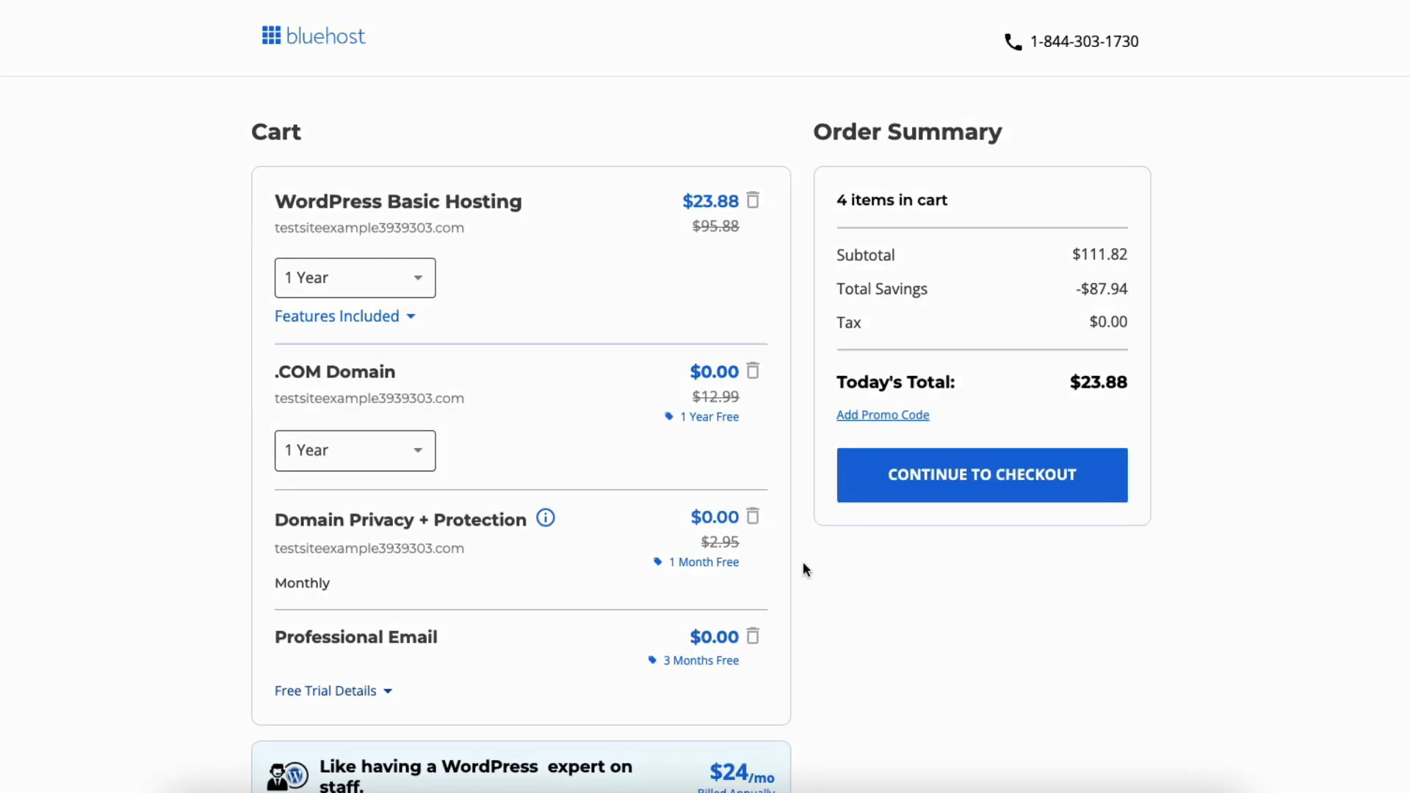
click(929, 478)
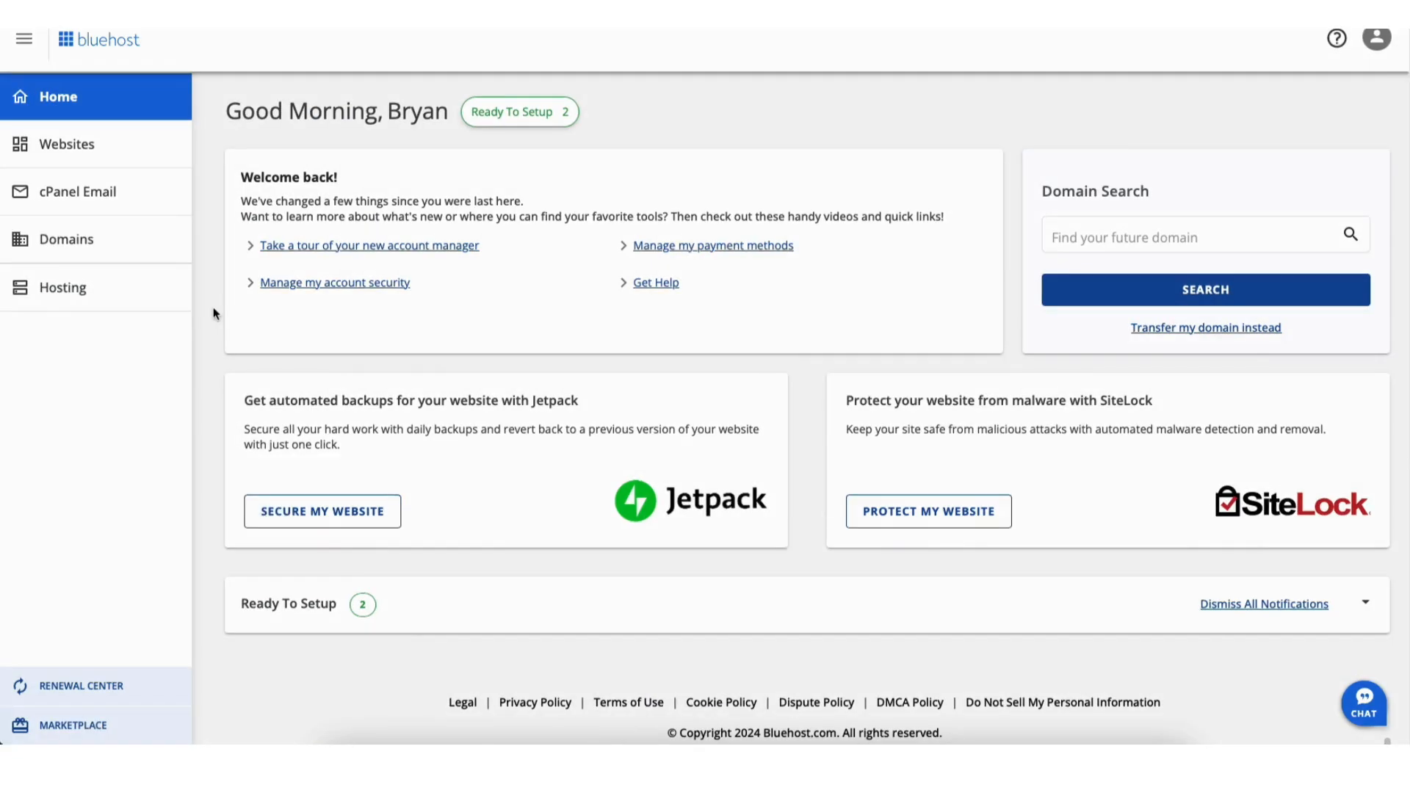
Open the settings of the Welcome website in the hosting account and enter its WordPress admin.
click(75, 151)
click(431, 648)
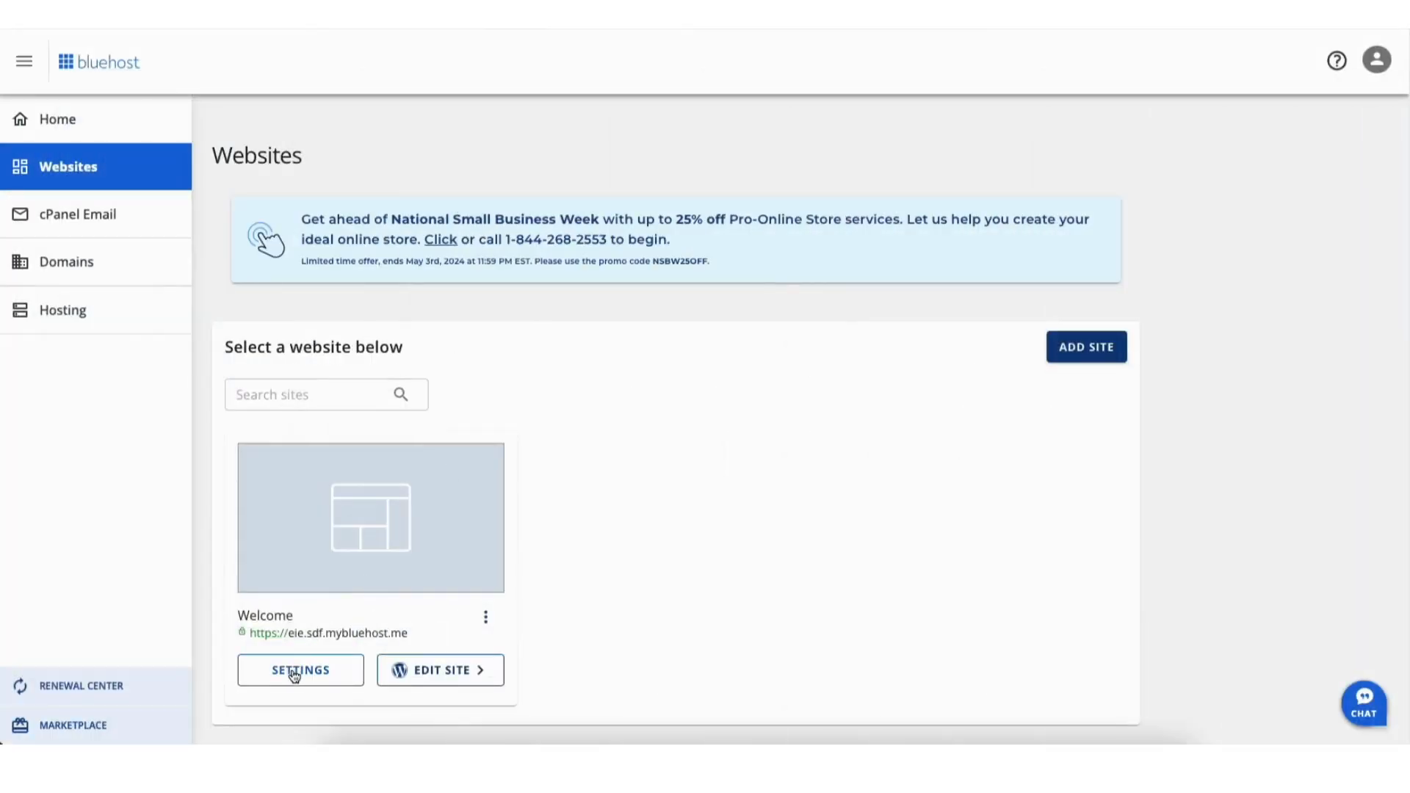
click(293, 671)
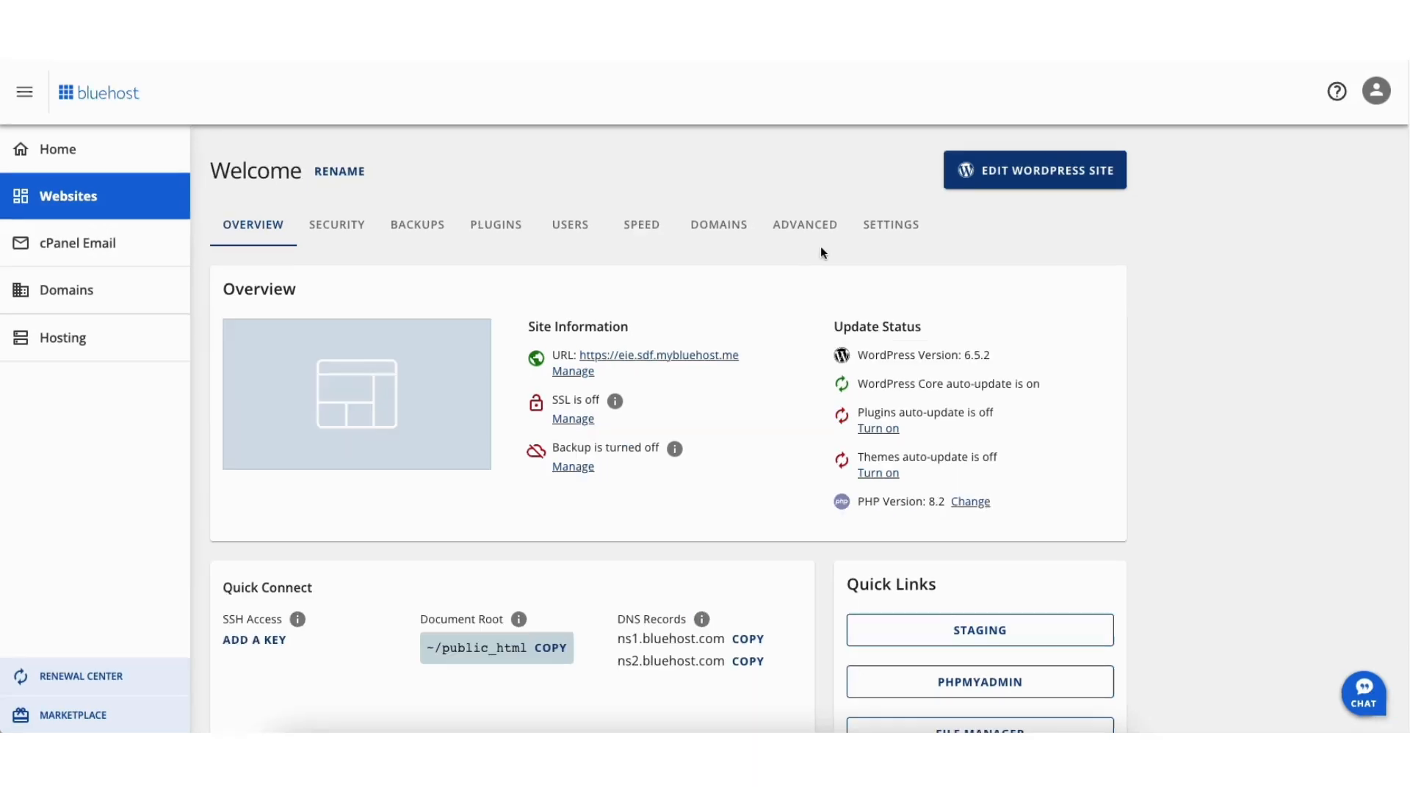
click(1010, 177)
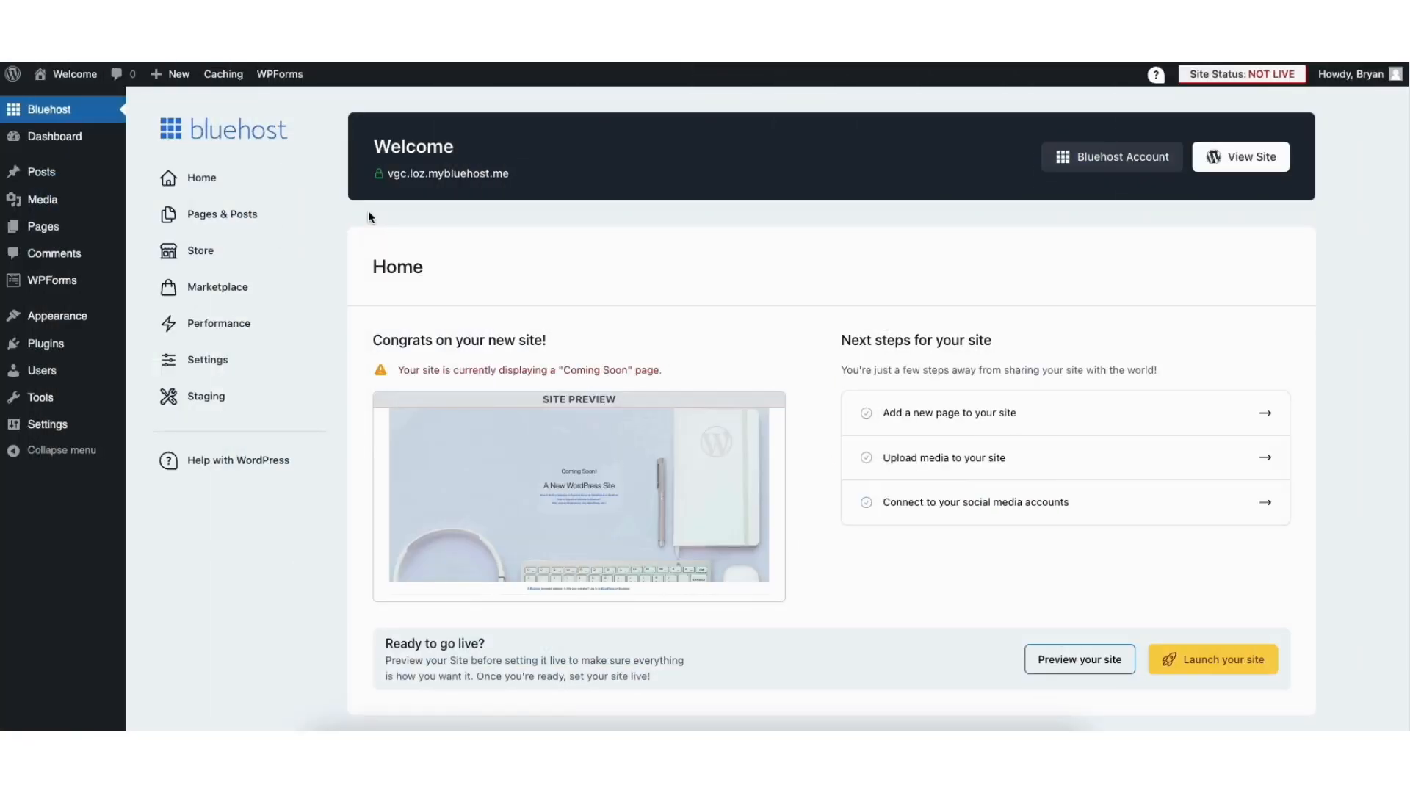
mouse_move(47, 431)
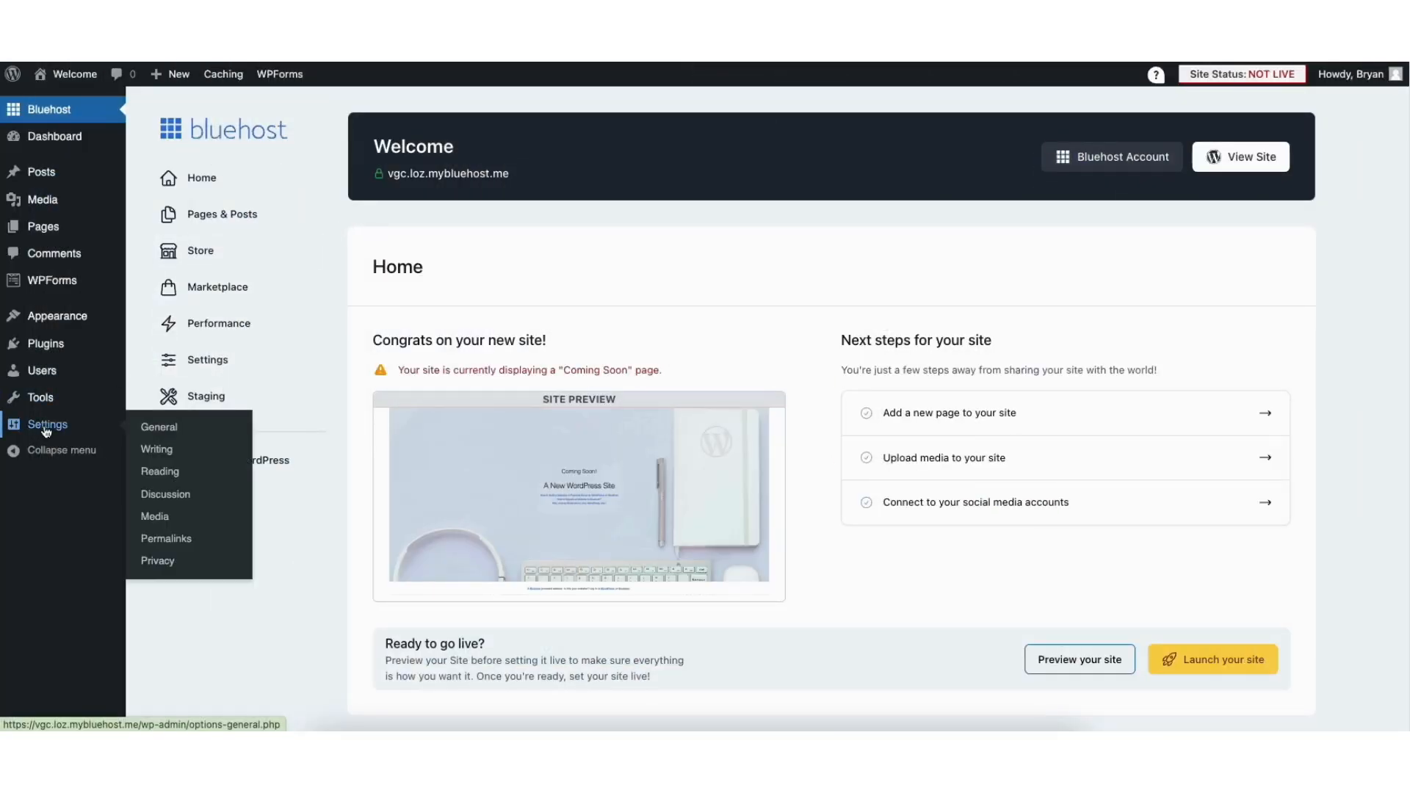
click(172, 433)
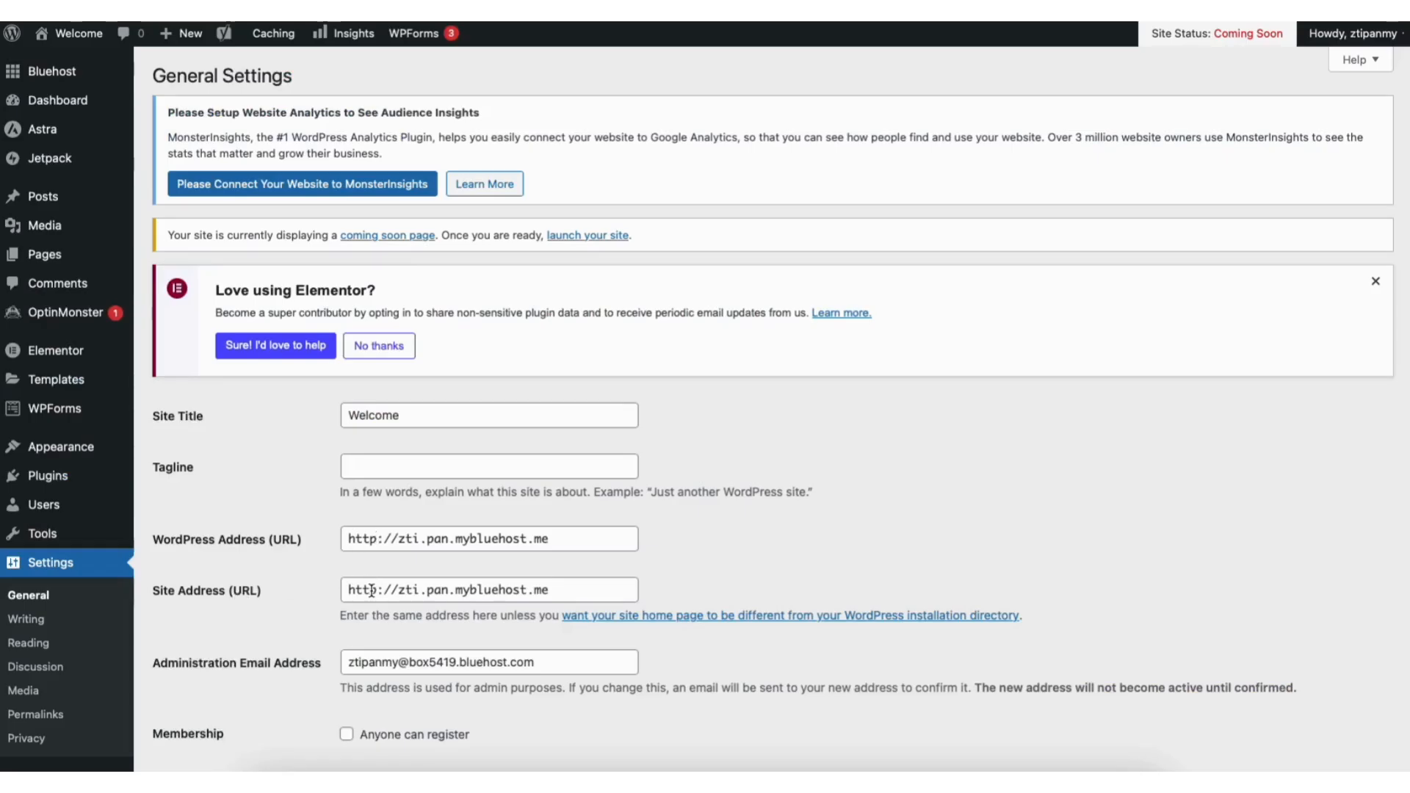
click(373, 539)
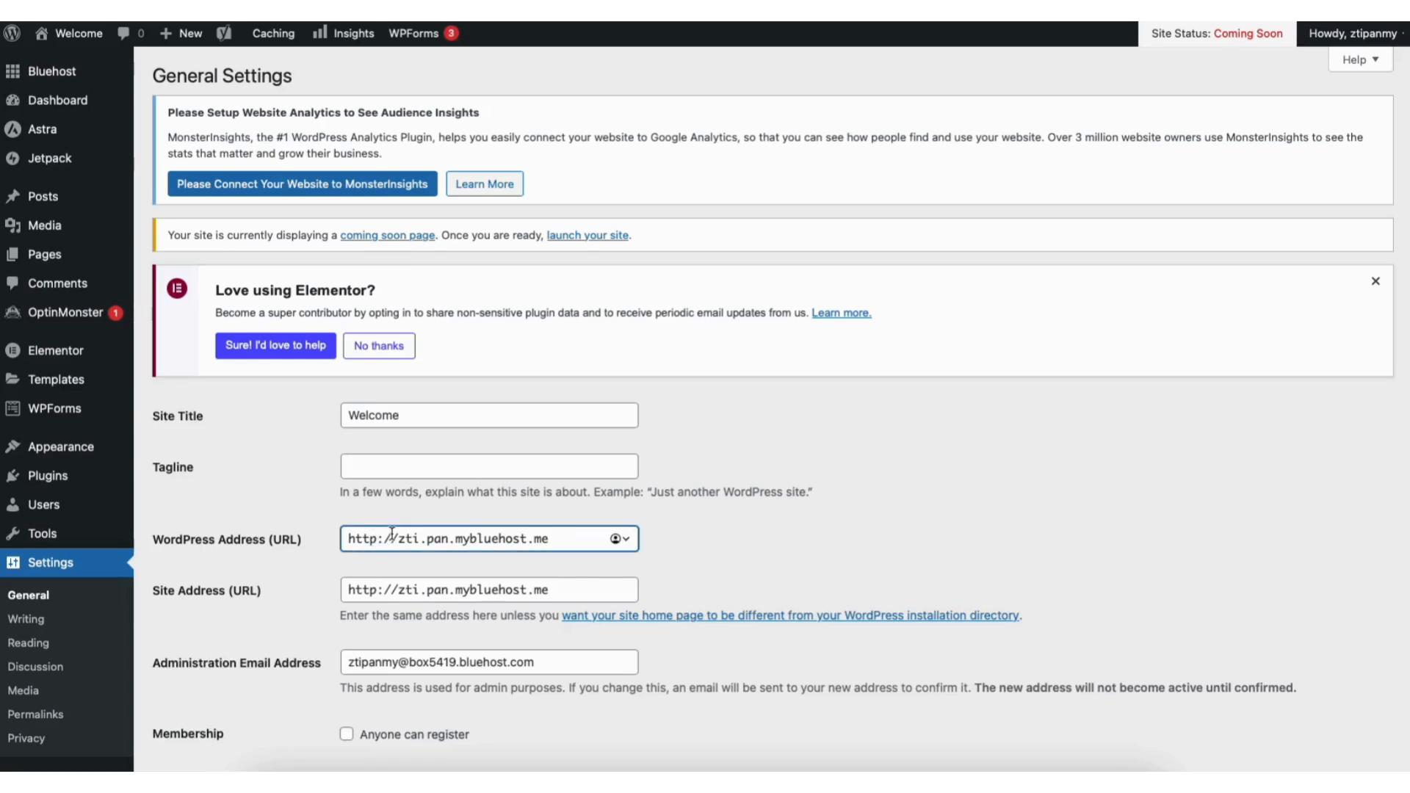
text(s)
click(378, 589)
text(s)
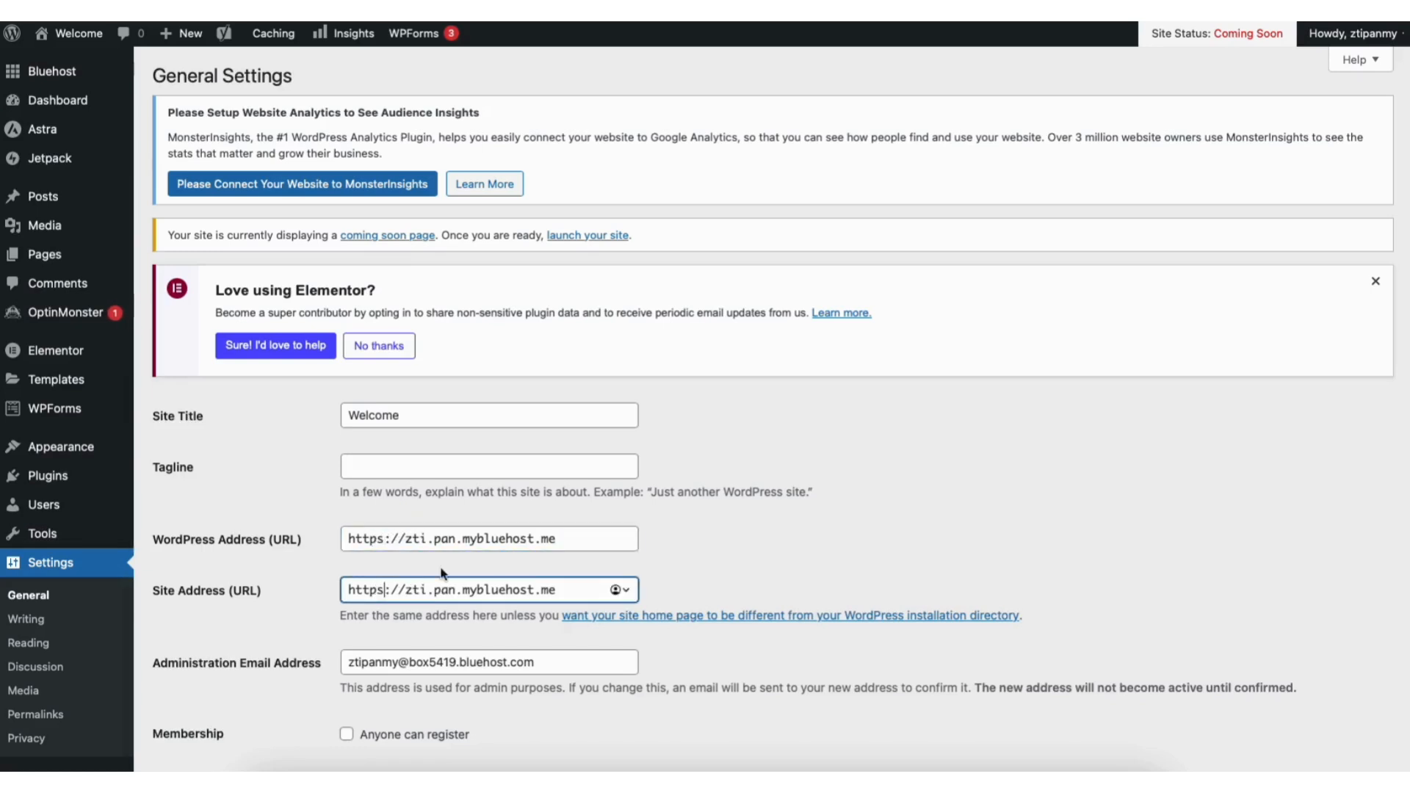
scroll(1405, 312, down, 2)
scroll(1387, 657, down, 15)
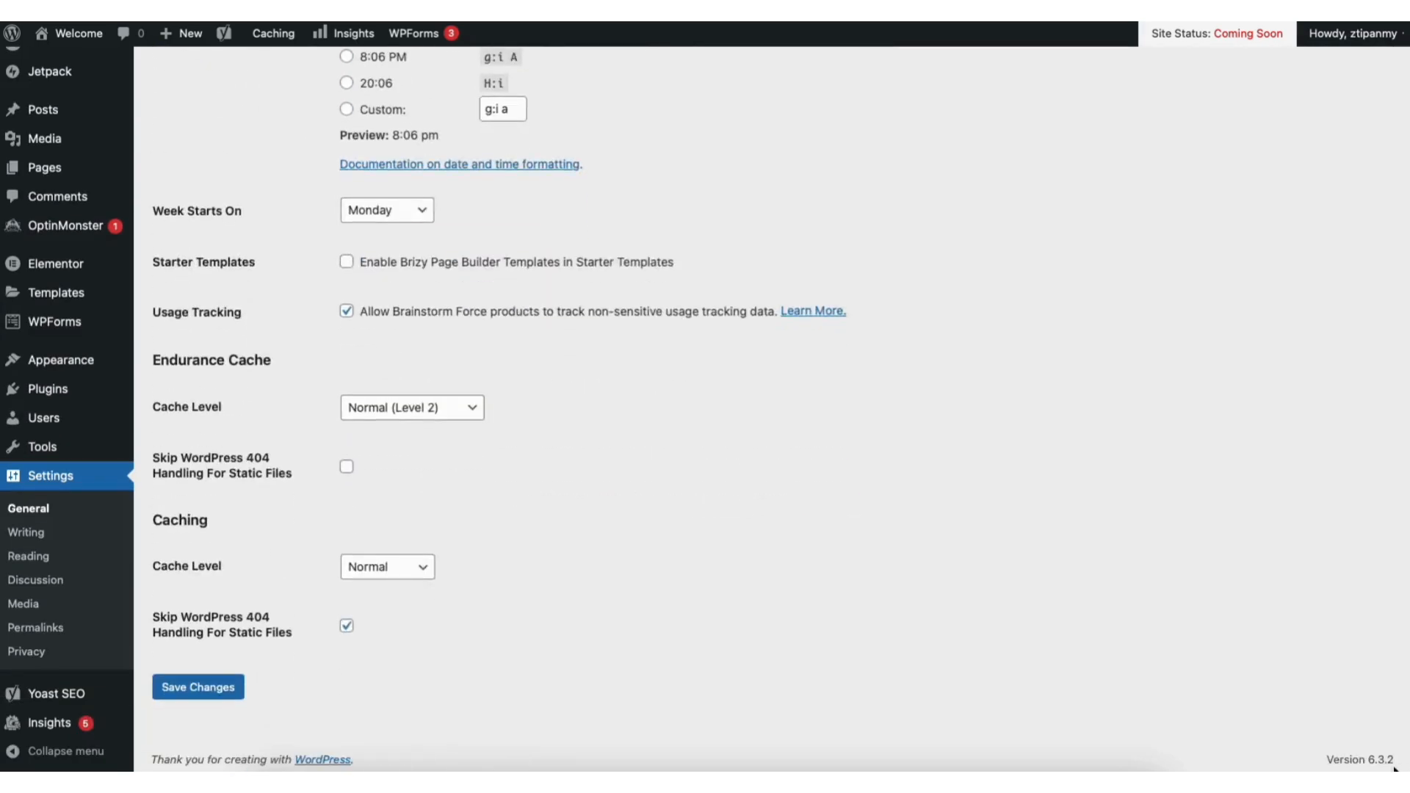
click(223, 684)
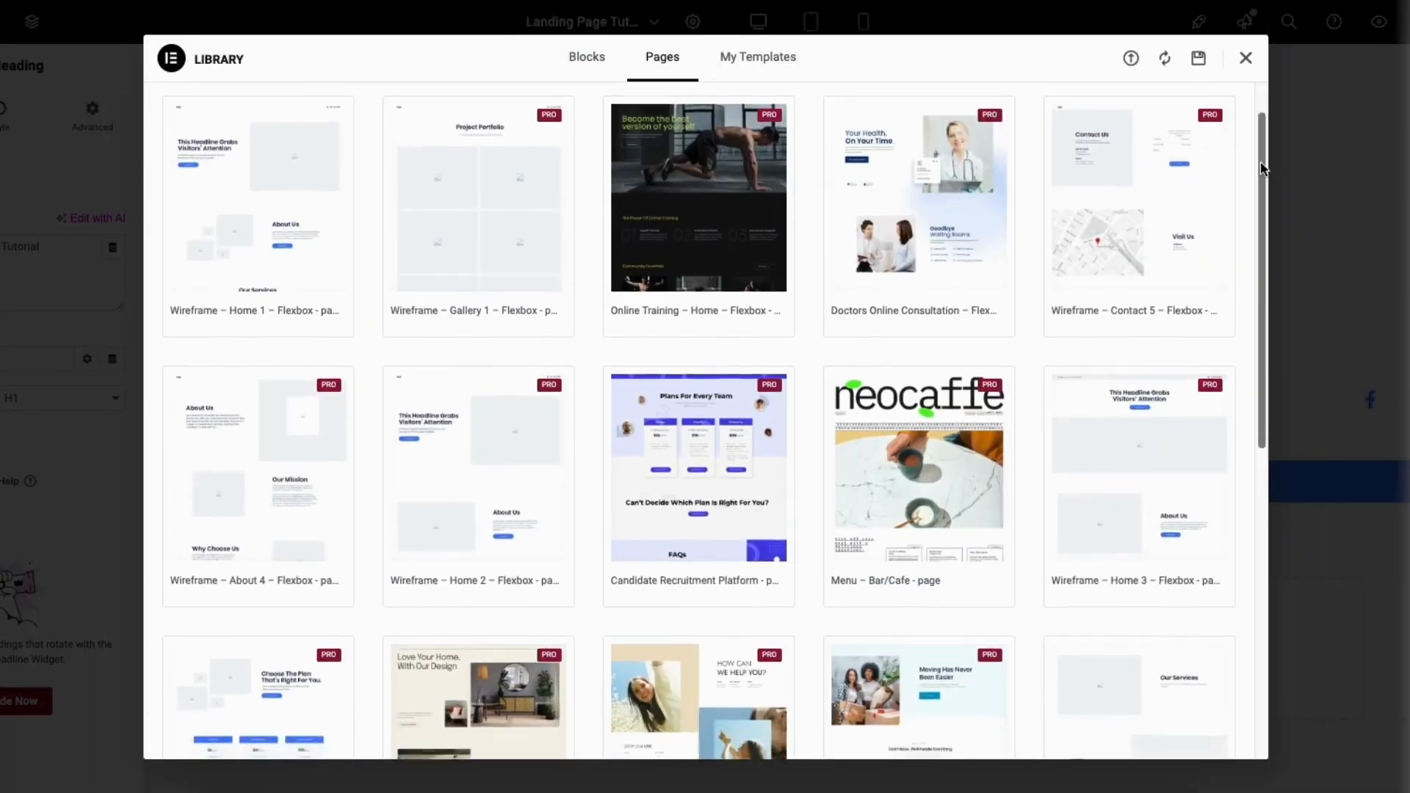
scroll(1258, 244, down, 3)
drag(1258, 244, 1270, 394)
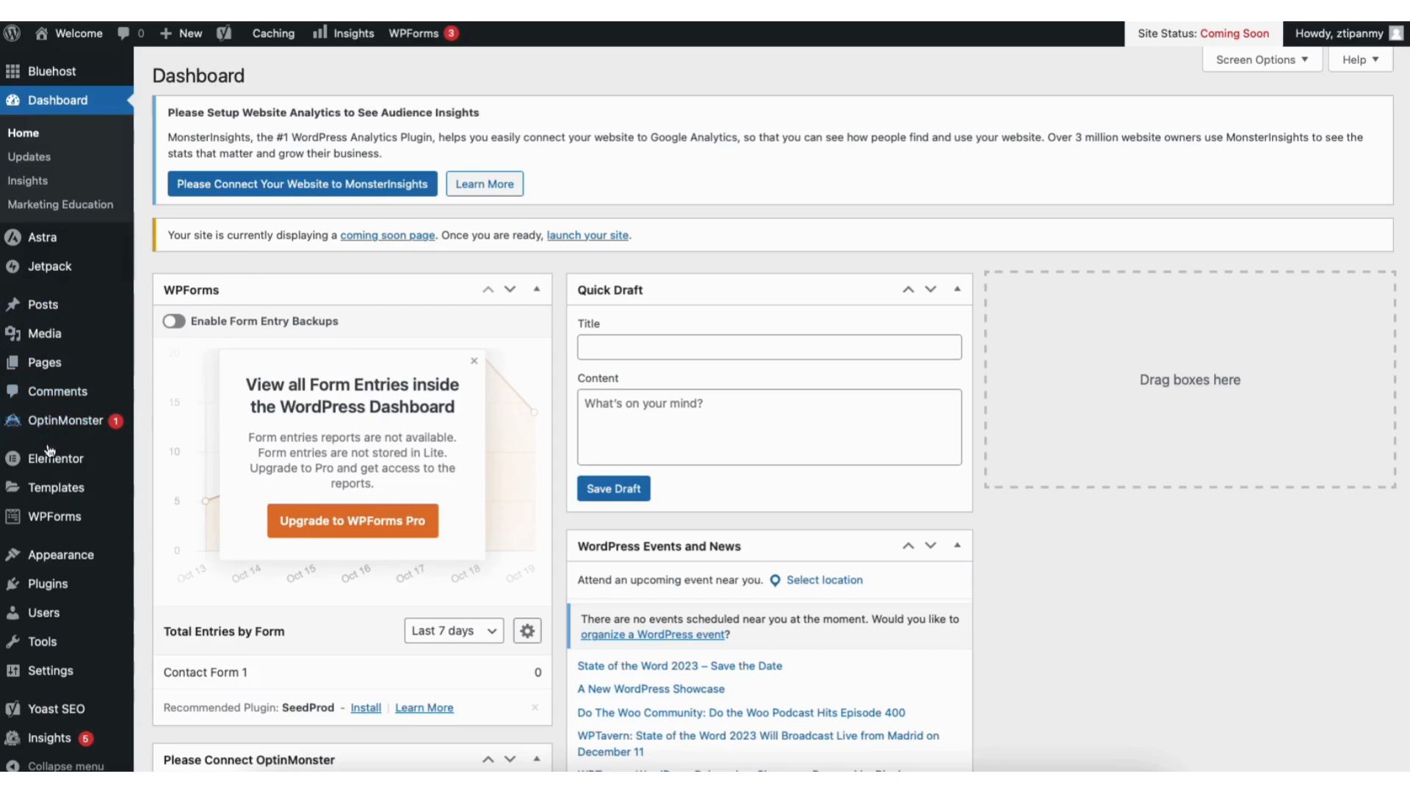
Open the WordPress themes and search the theme directory for "hello elementor".
mouse_move(63, 562)
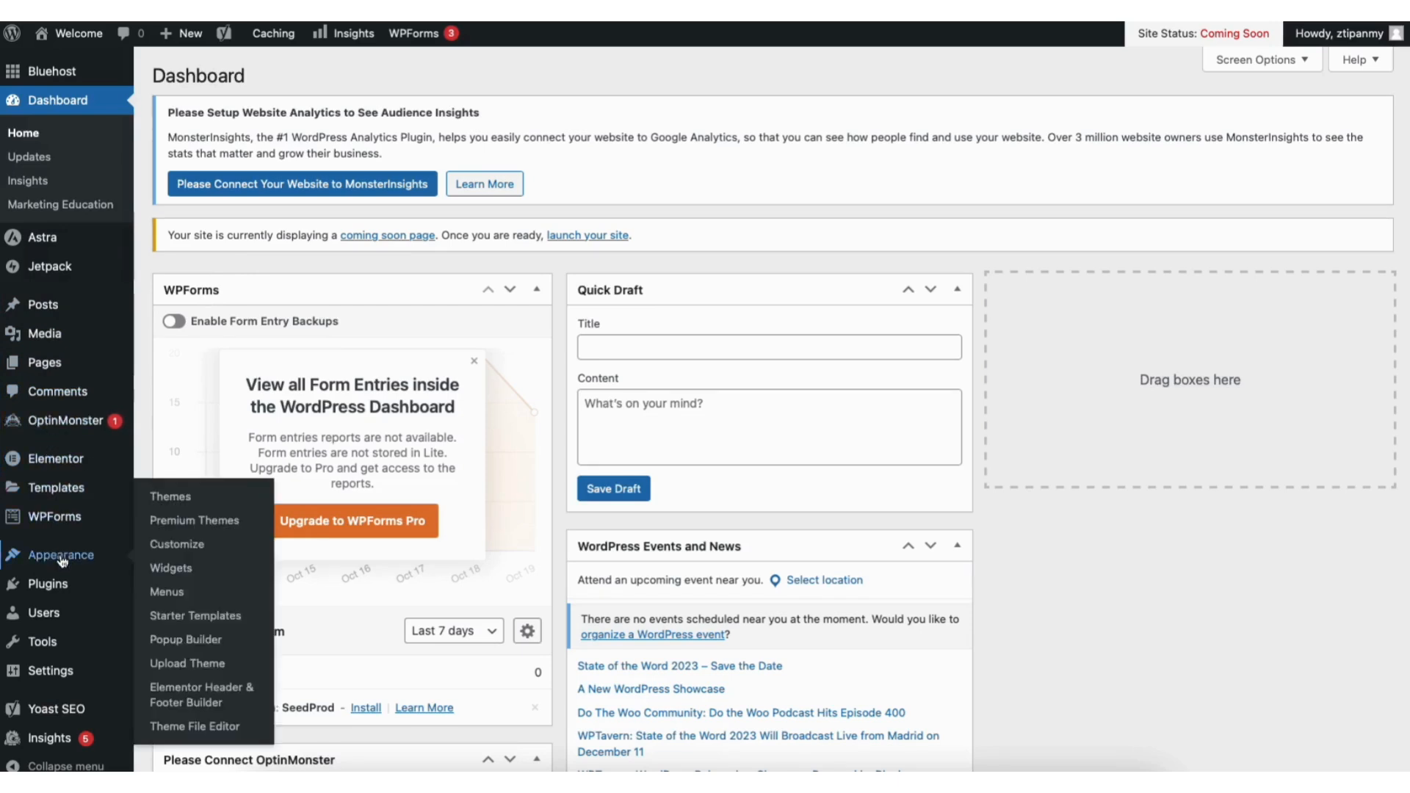
click(171, 497)
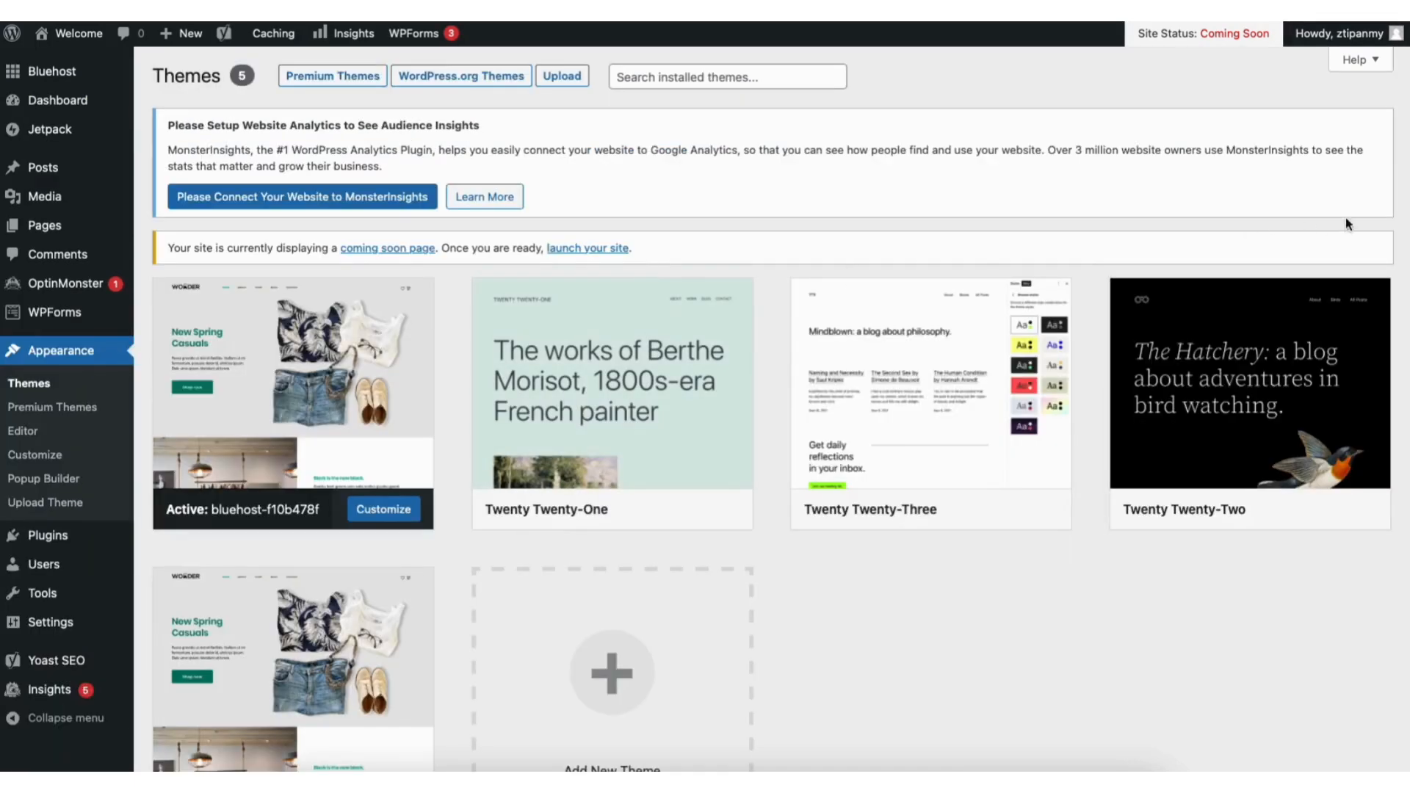
scroll(1397, 334, down, 2)
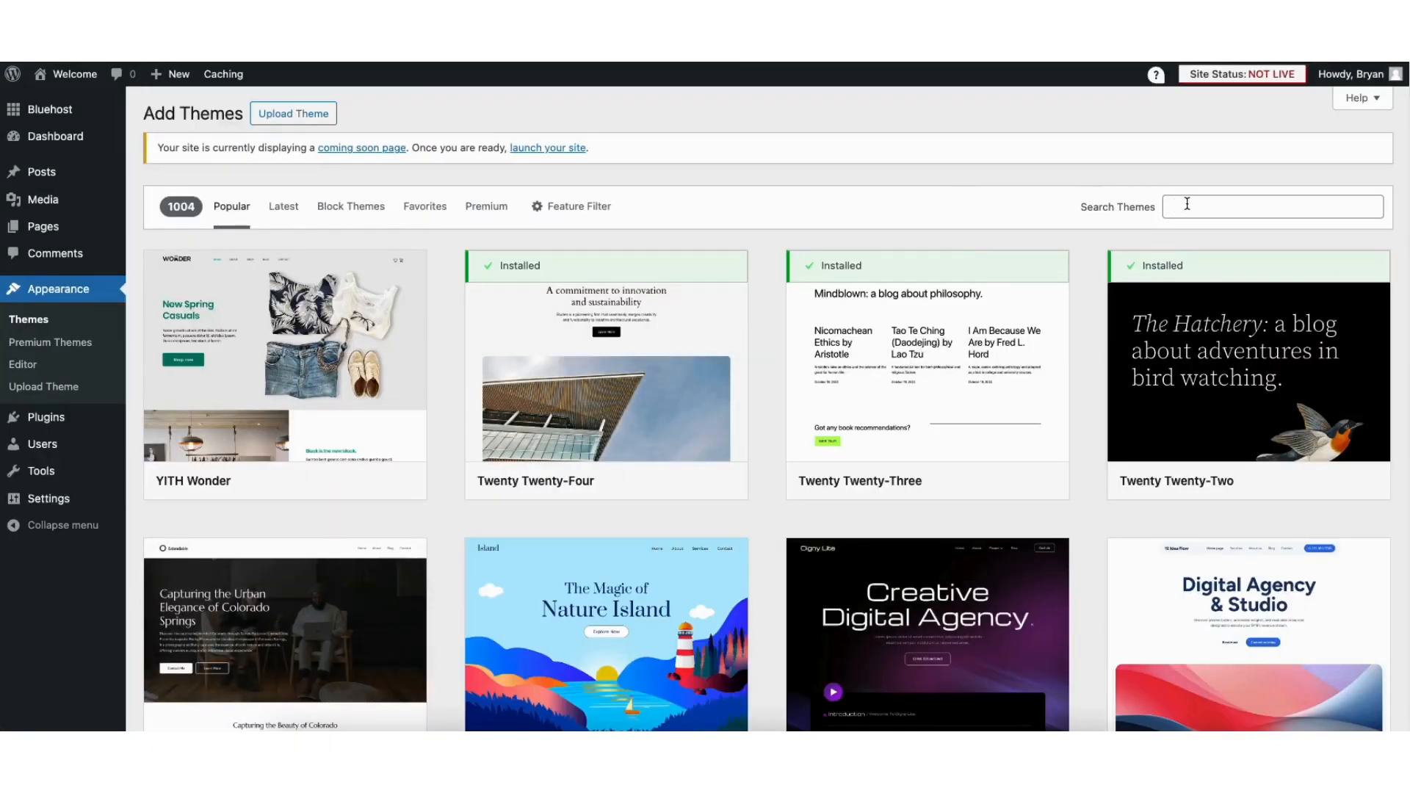
click(1186, 205)
text(hello ele)
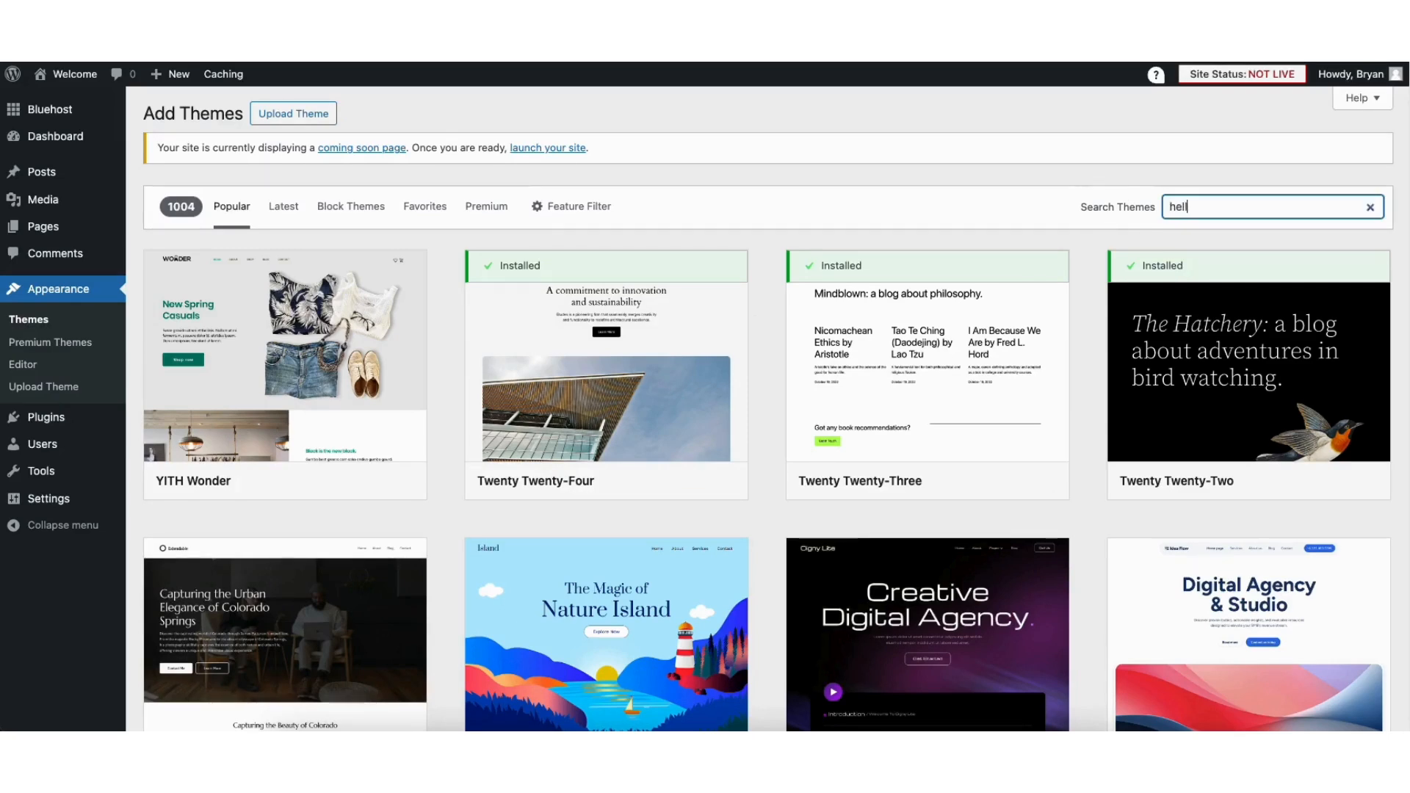
text(mentor)
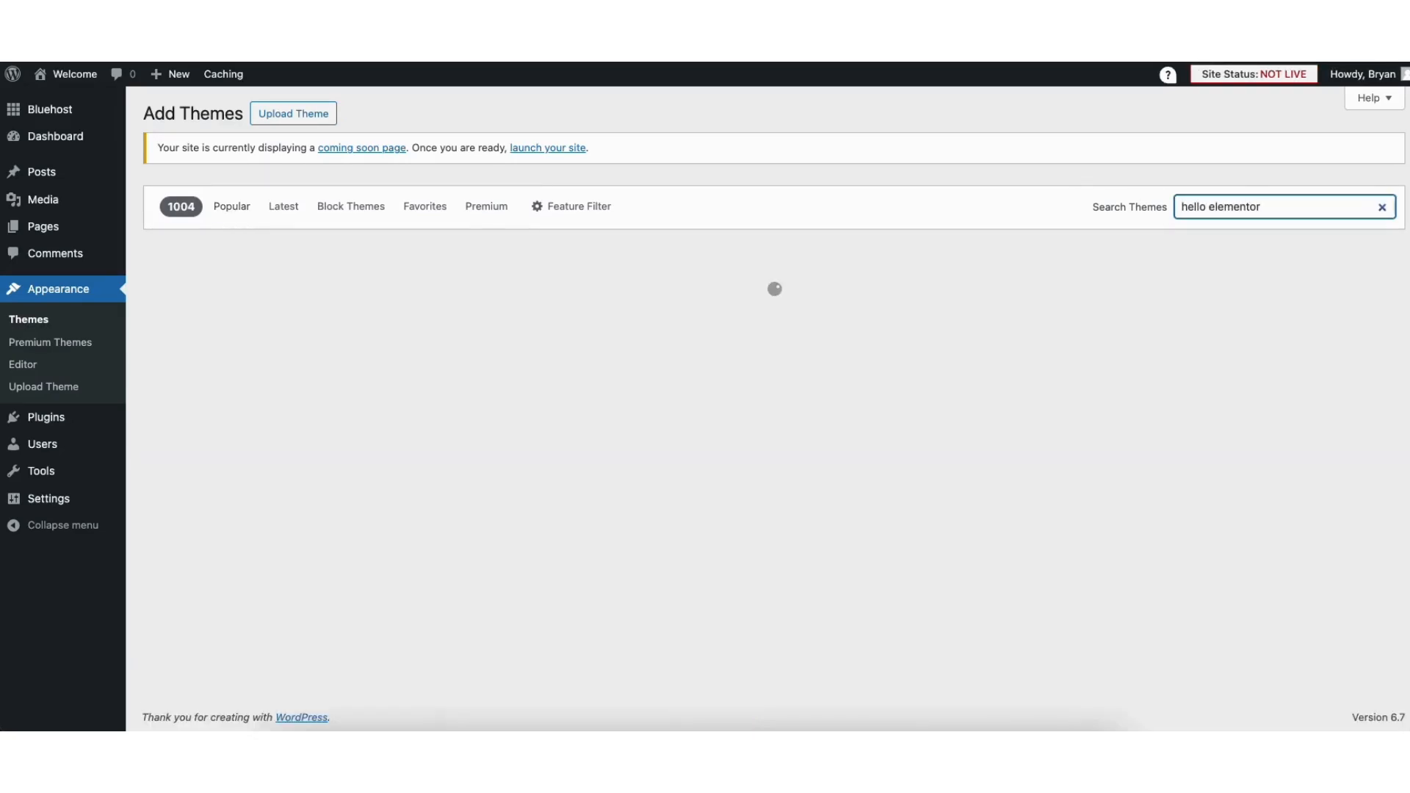
Install and activate the Hello Elementor theme.
mouse_move(252, 391)
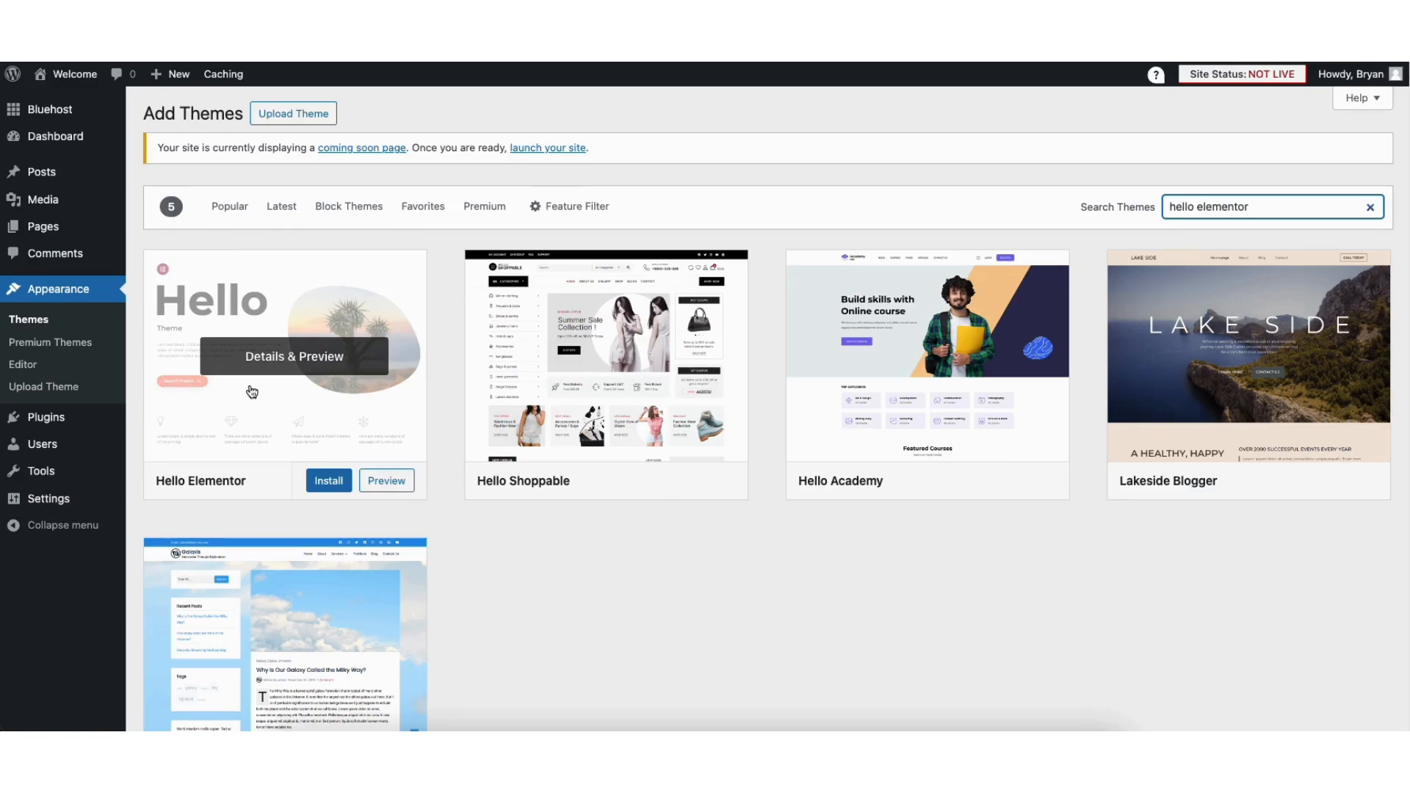
click(324, 482)
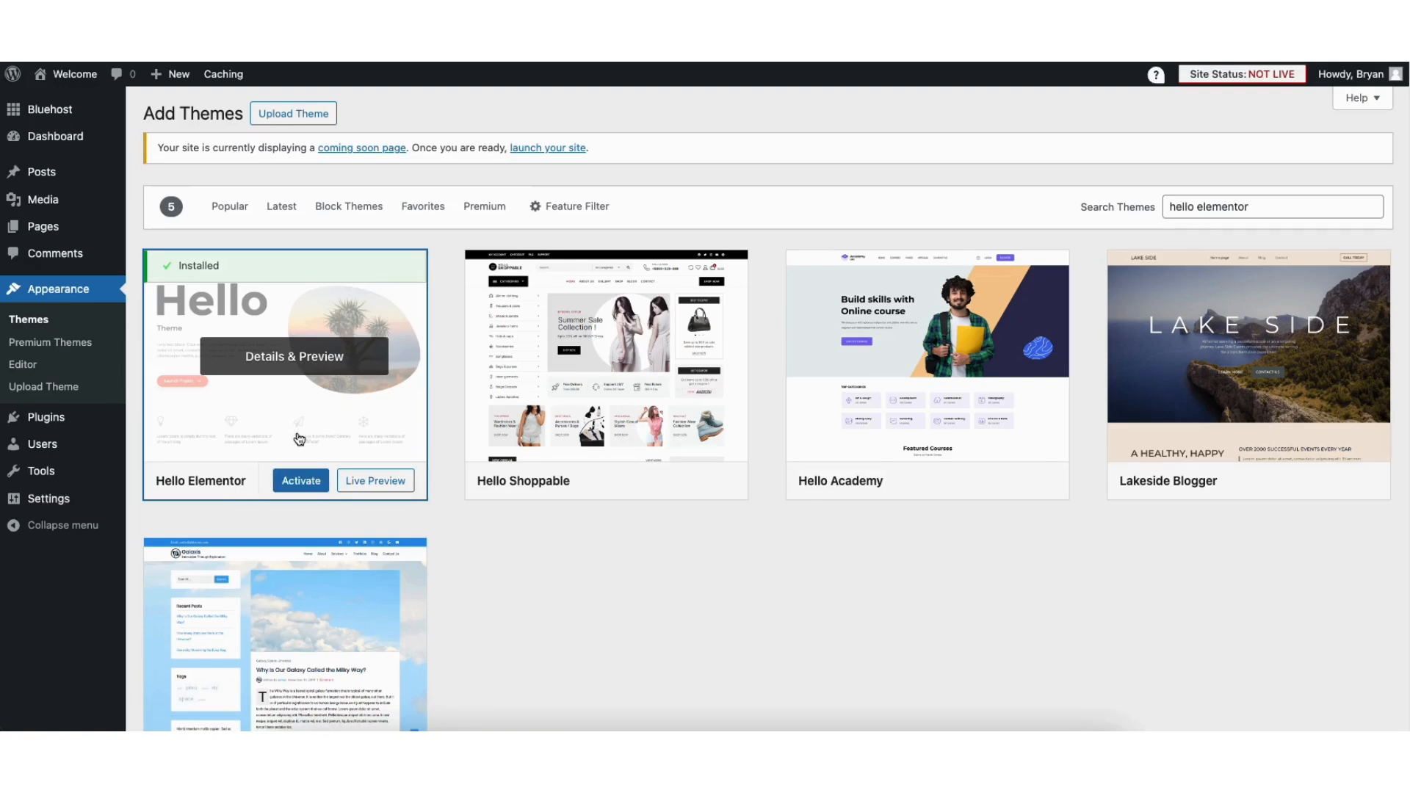
click(295, 481)
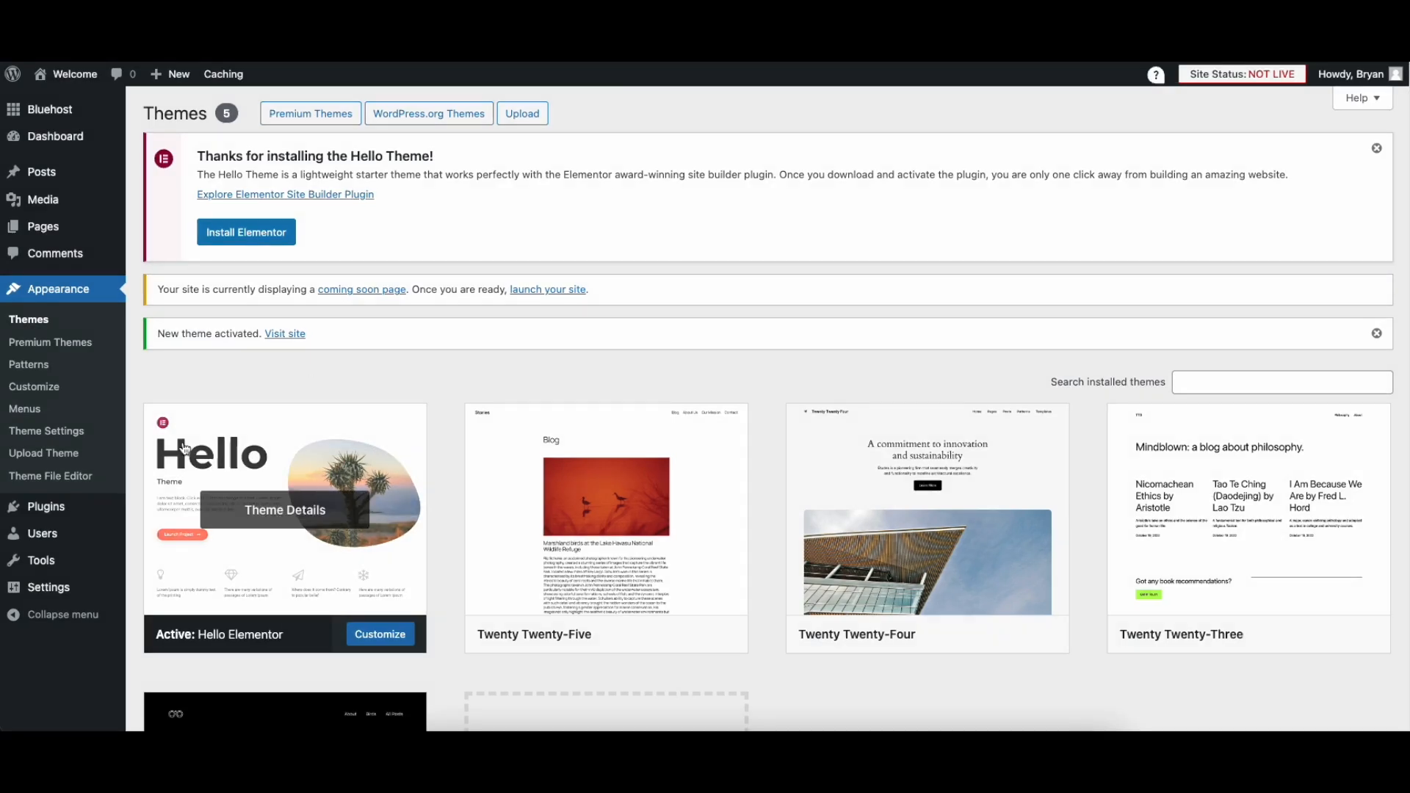
Search the plugin directory for "elementor", then install and activate the Elementor Website Builder plugin.
mouse_move(51, 511)
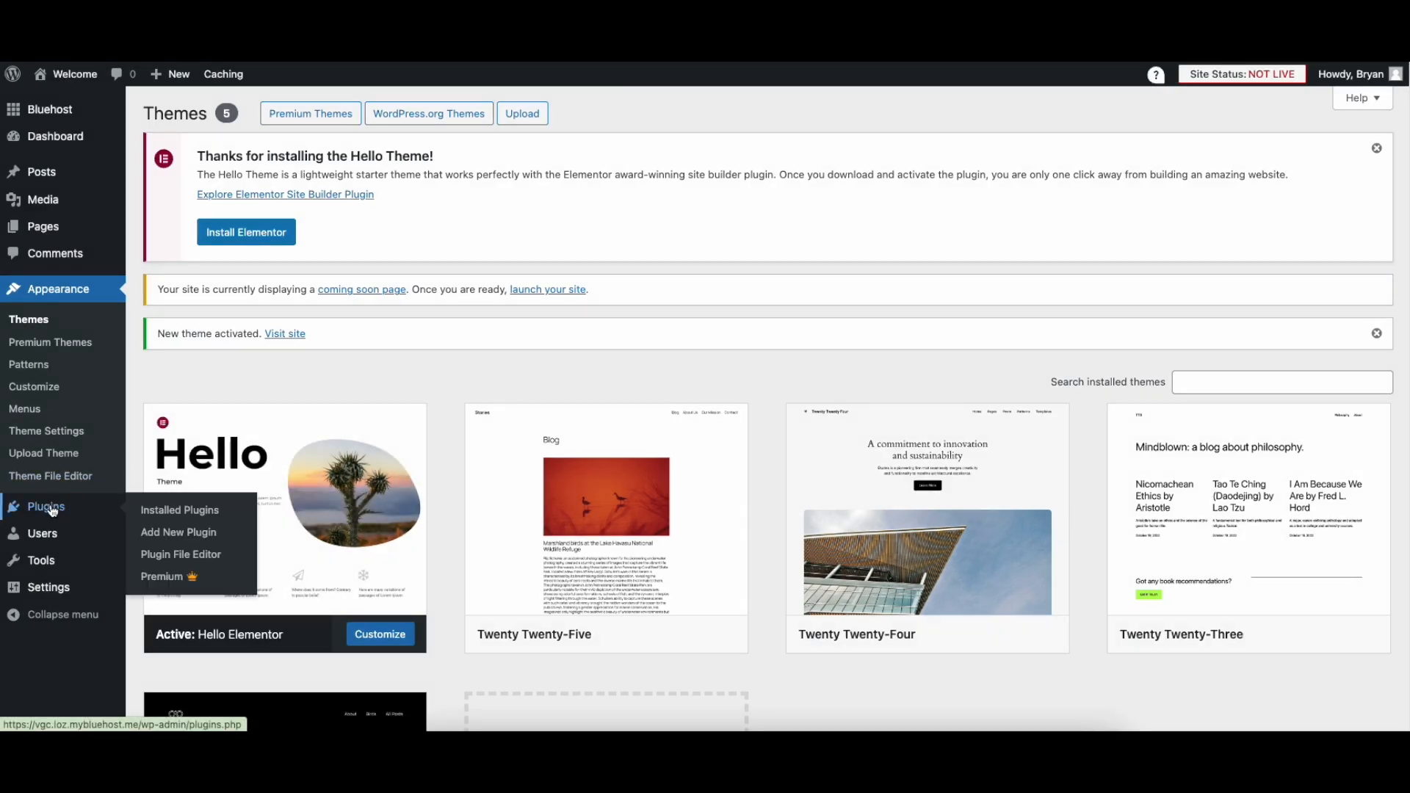
click(180, 534)
click(1119, 334)
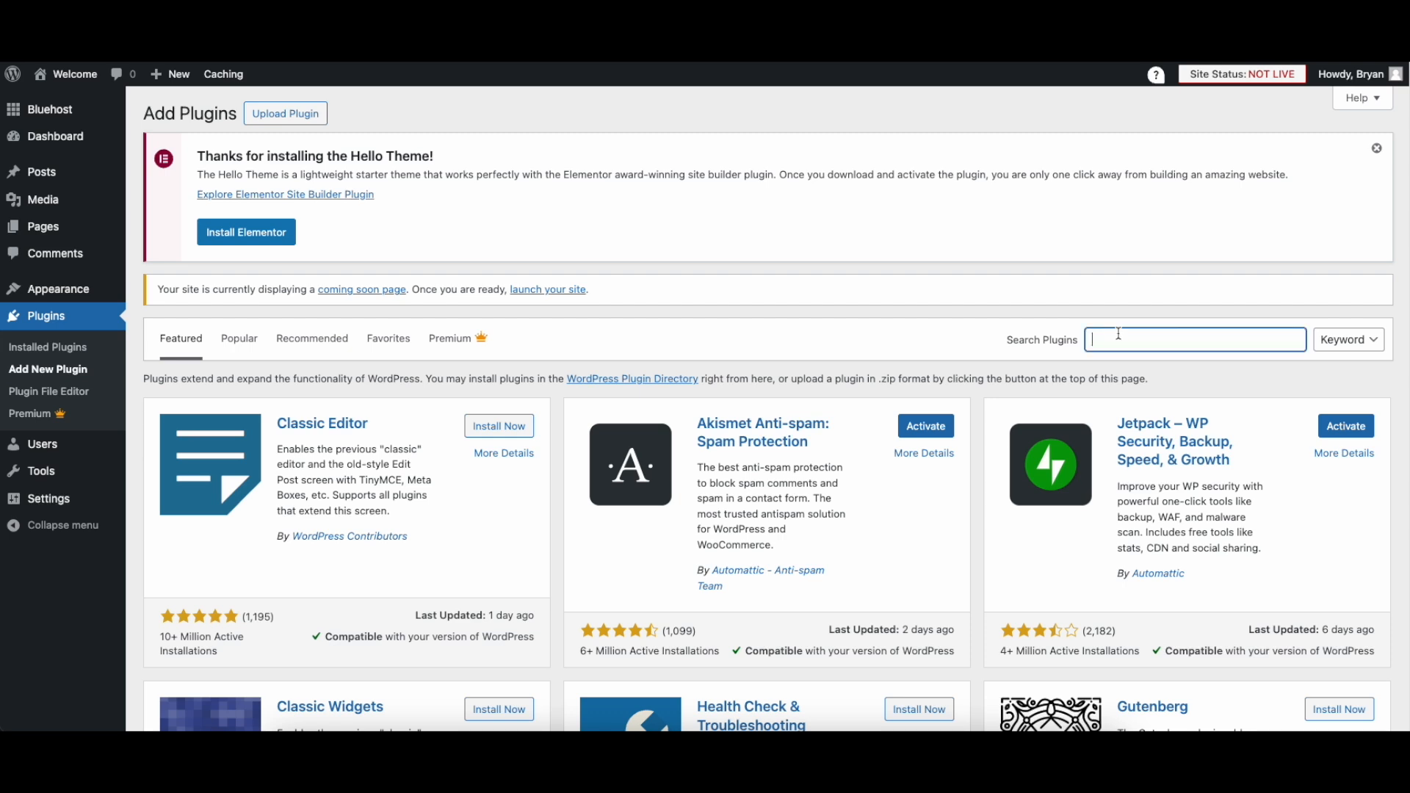
text(elementor)
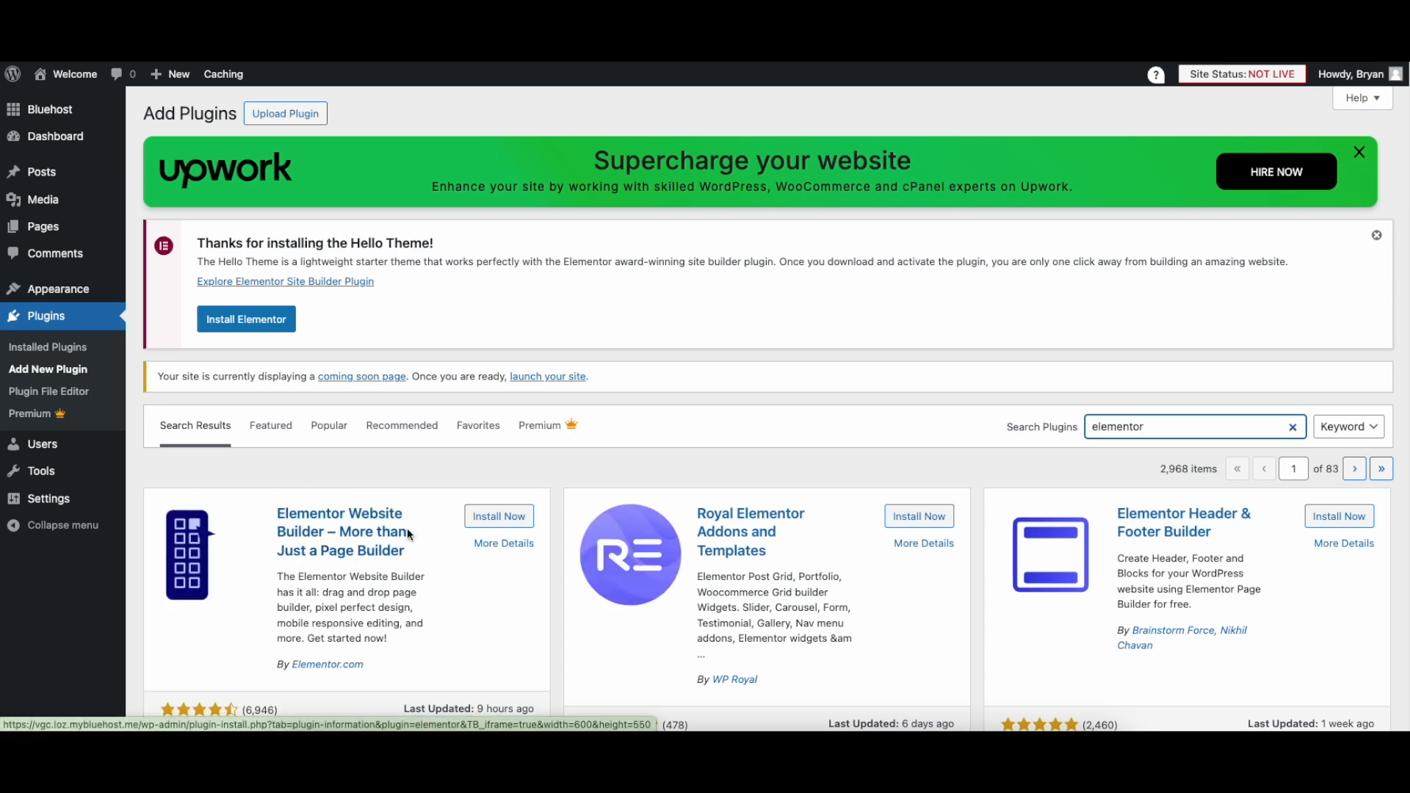
click(493, 516)
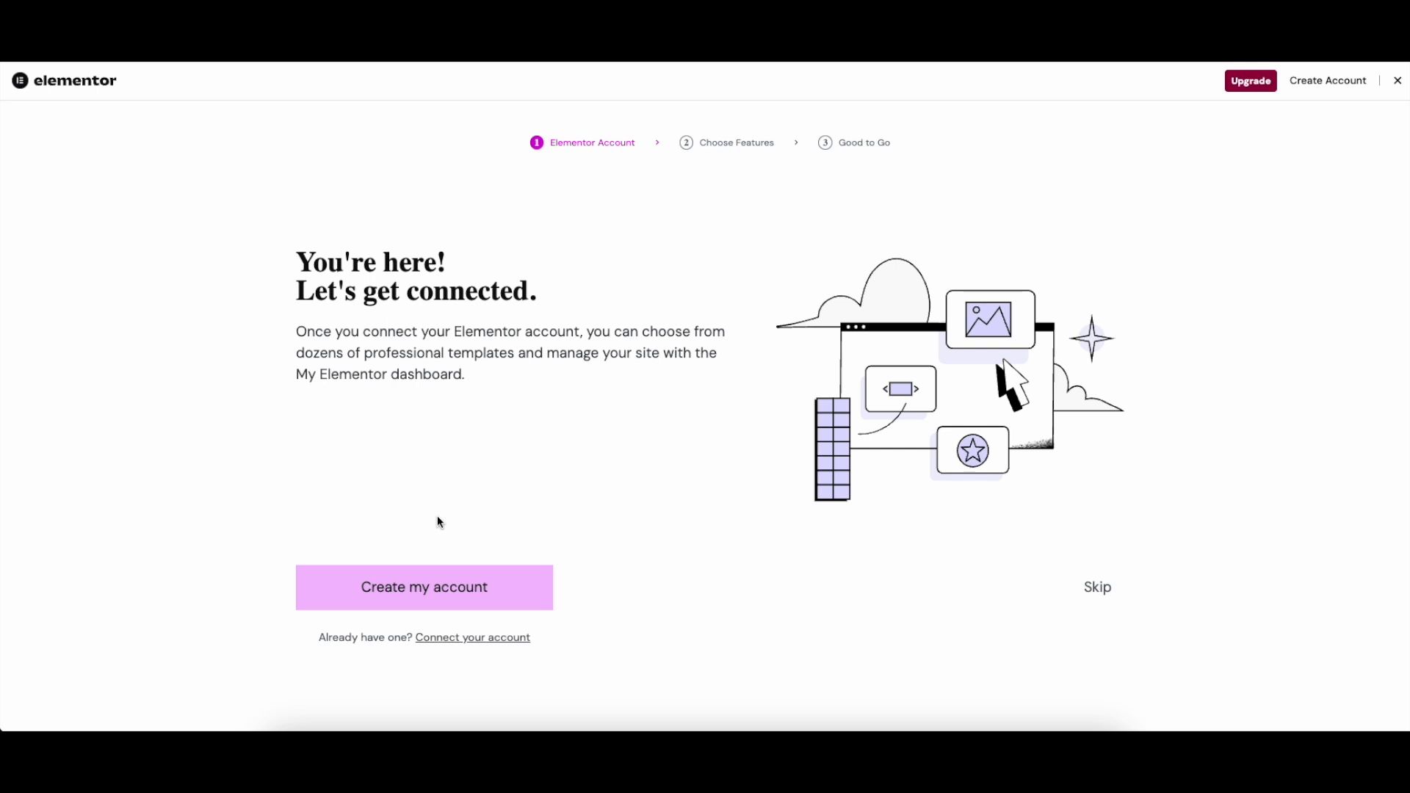
Skip the account, Pro features and getting-started pages of the Elementor setup wizard.
click(1097, 588)
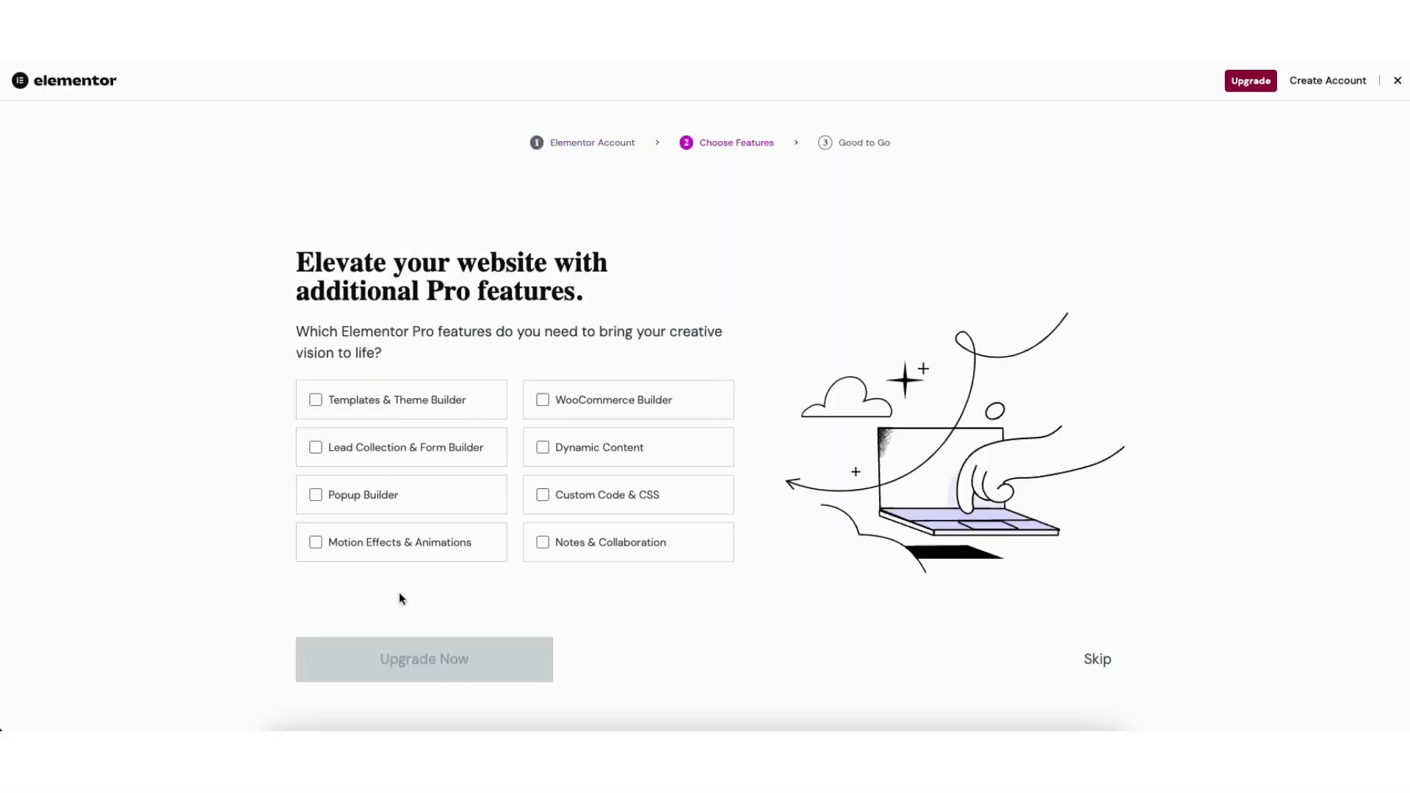
click(1097, 660)
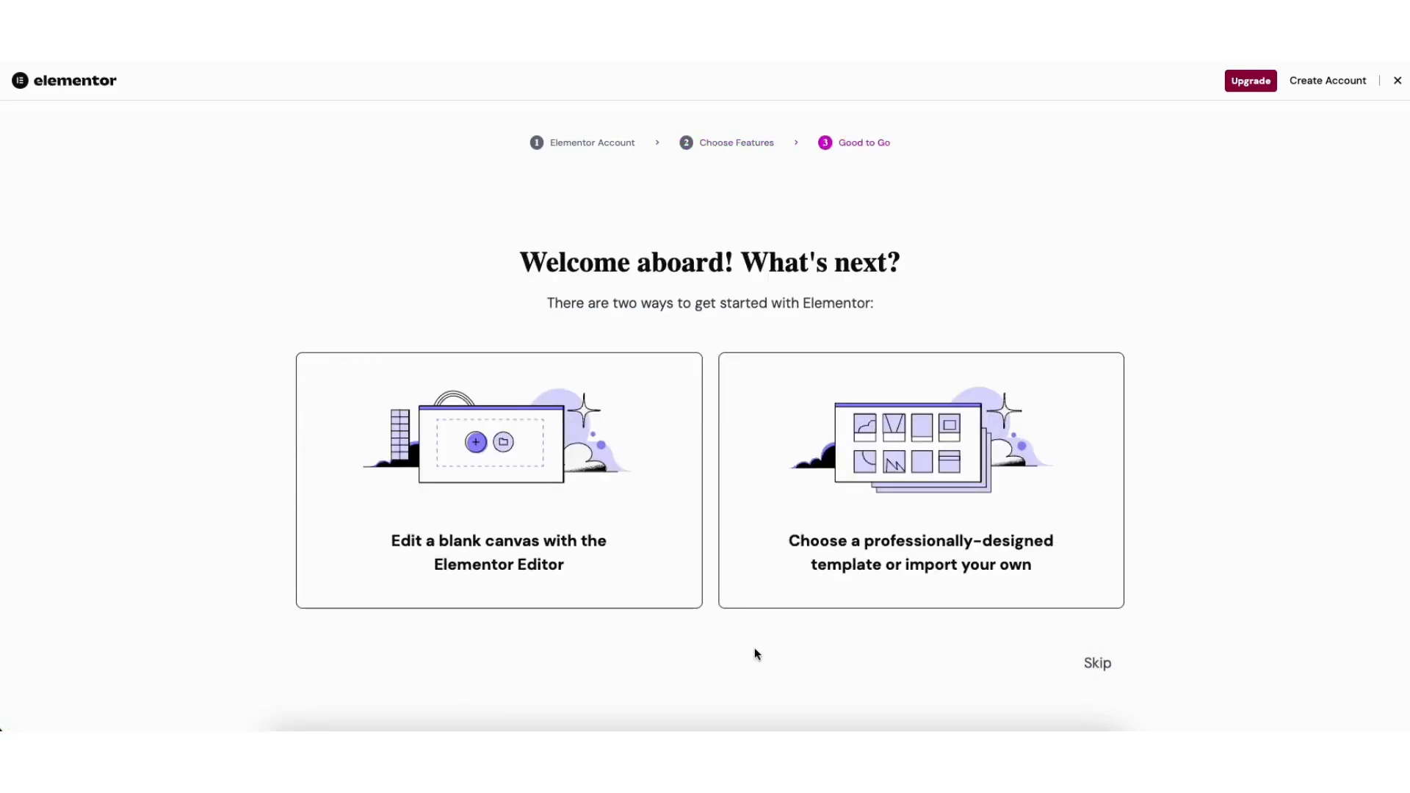
click(1097, 663)
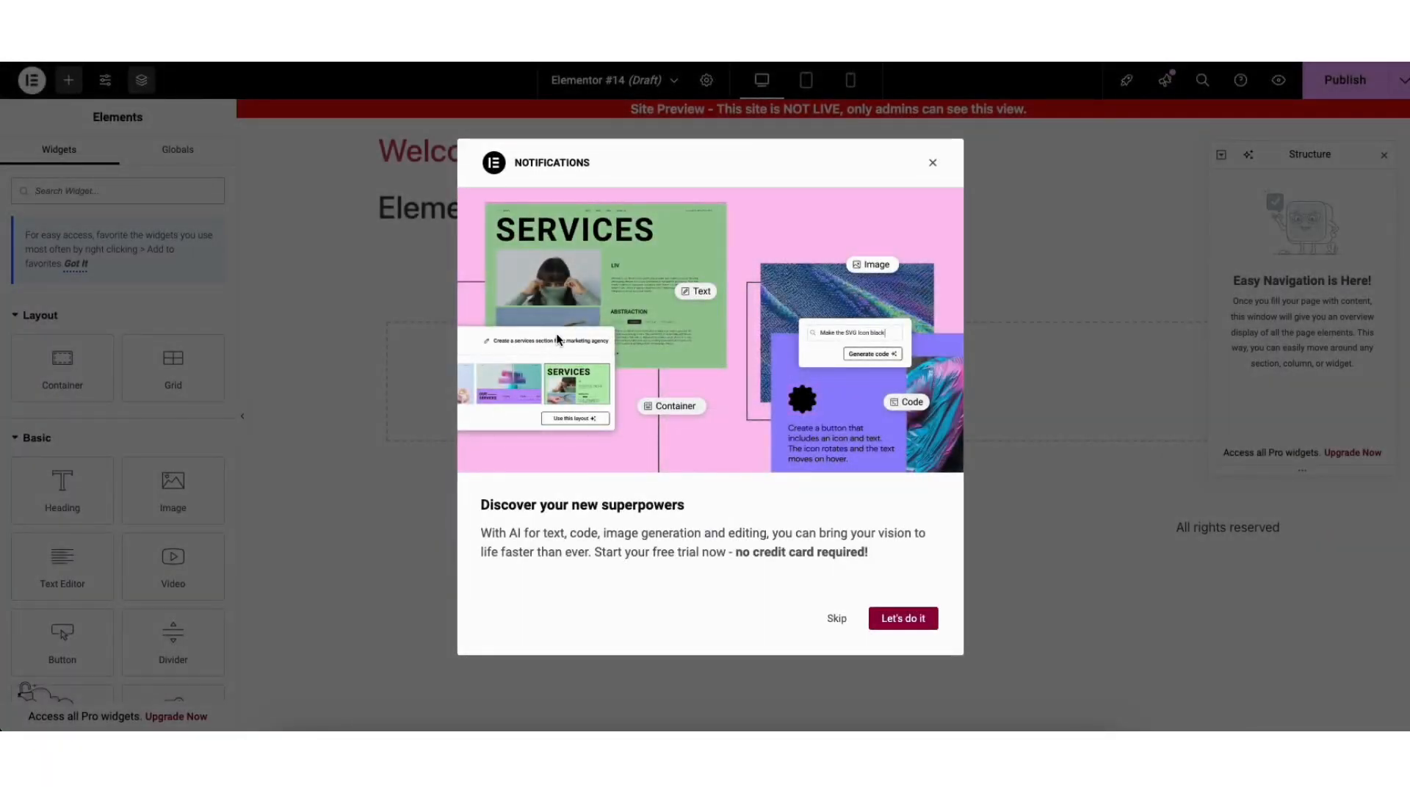
Dismiss the AI notification and exit the Elementor editor to the WordPress pages list.
click(933, 166)
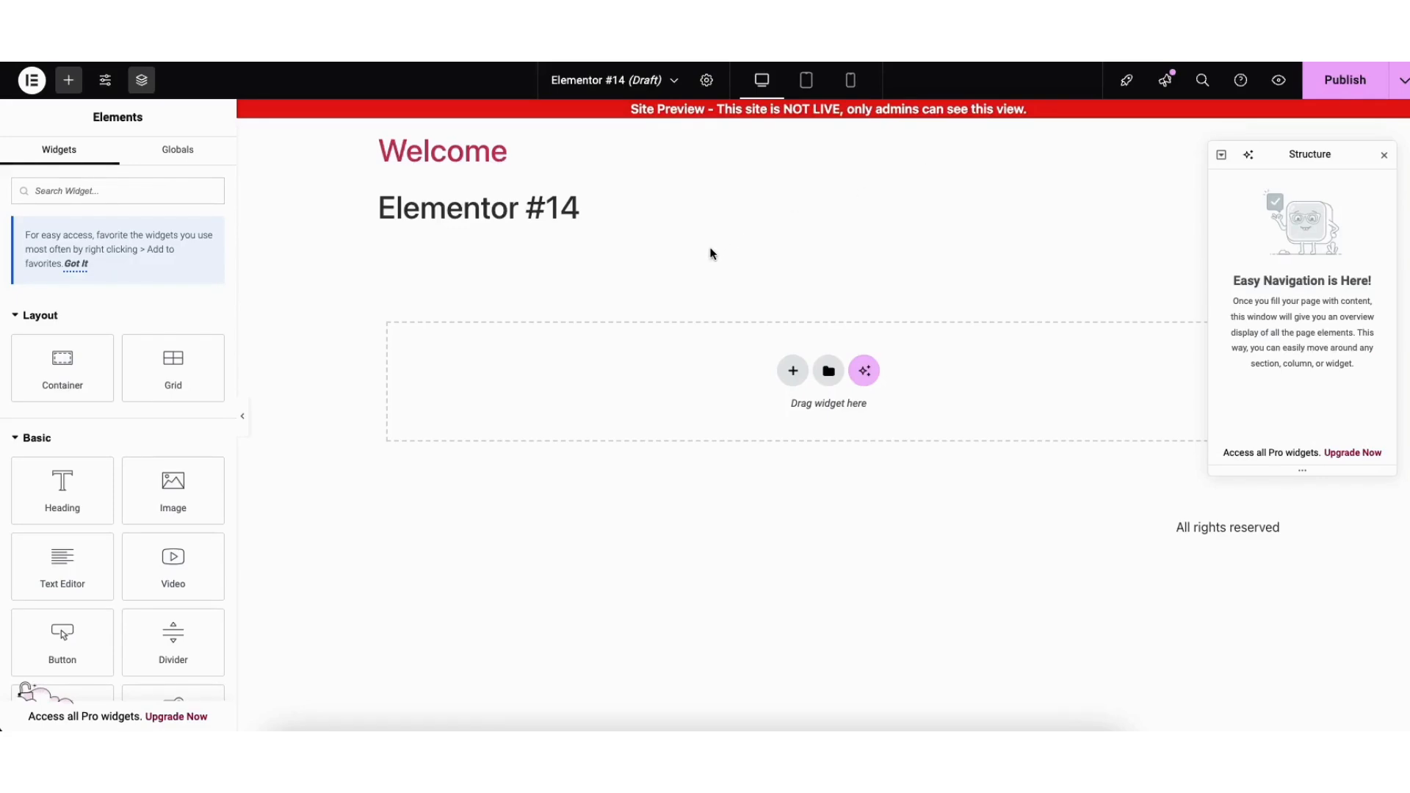
click(30, 82)
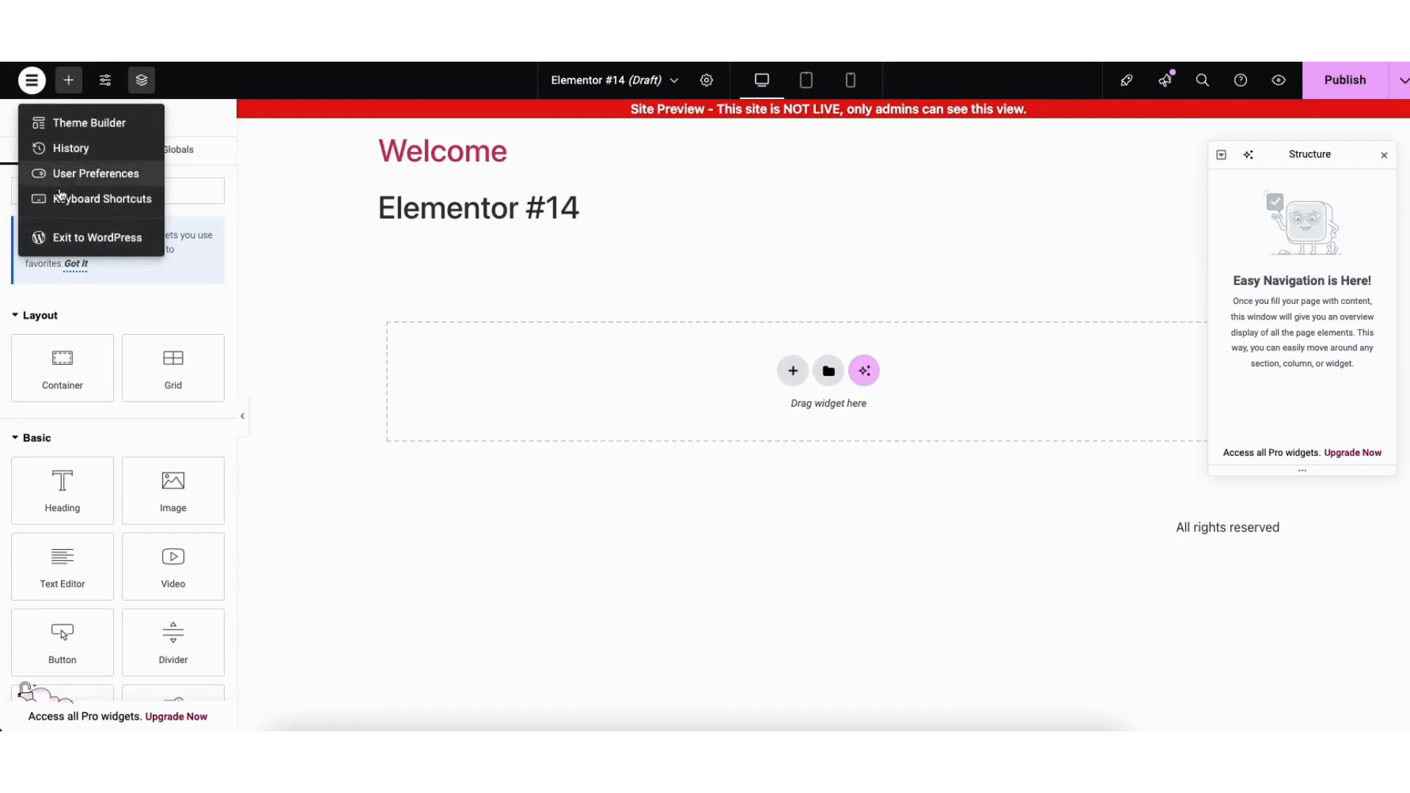
click(70, 237)
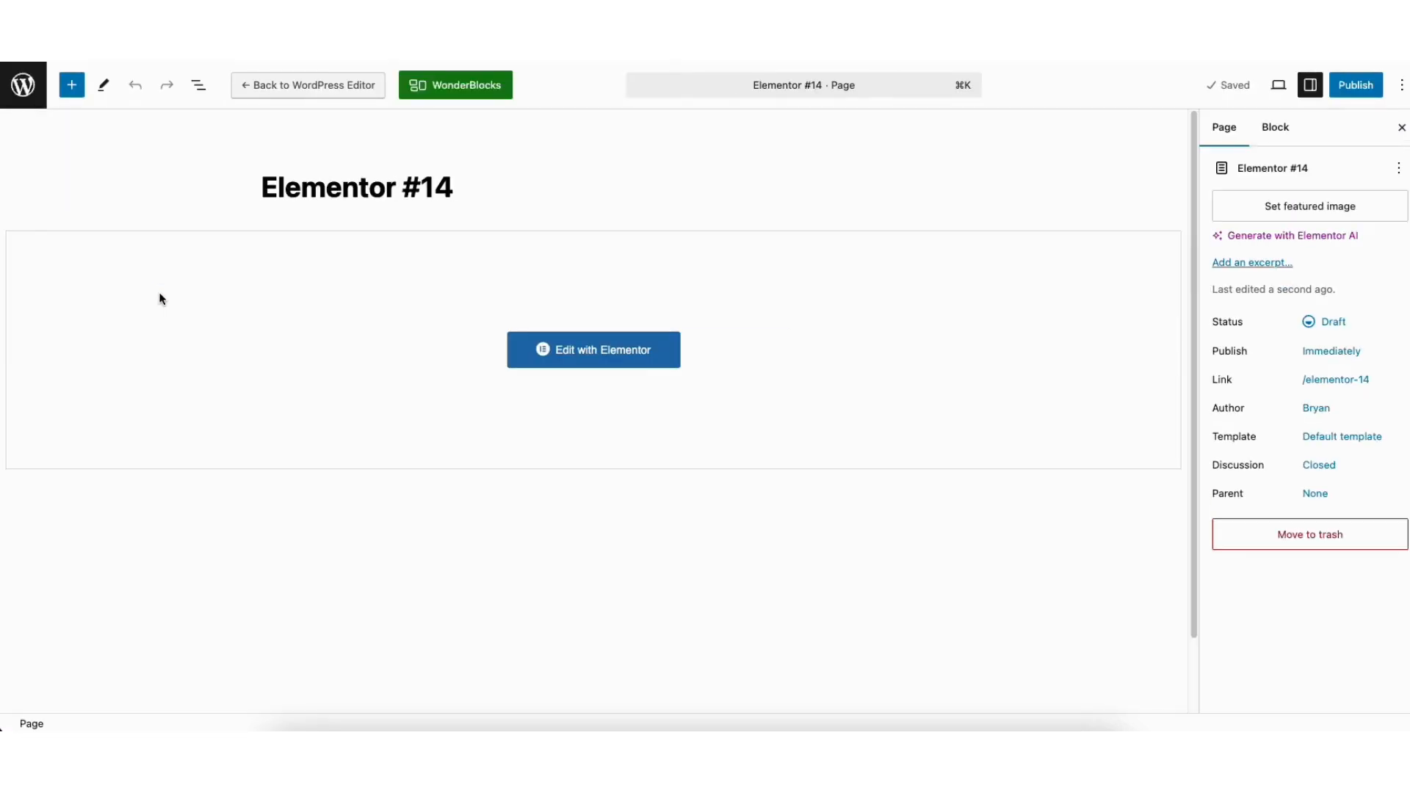
click(24, 97)
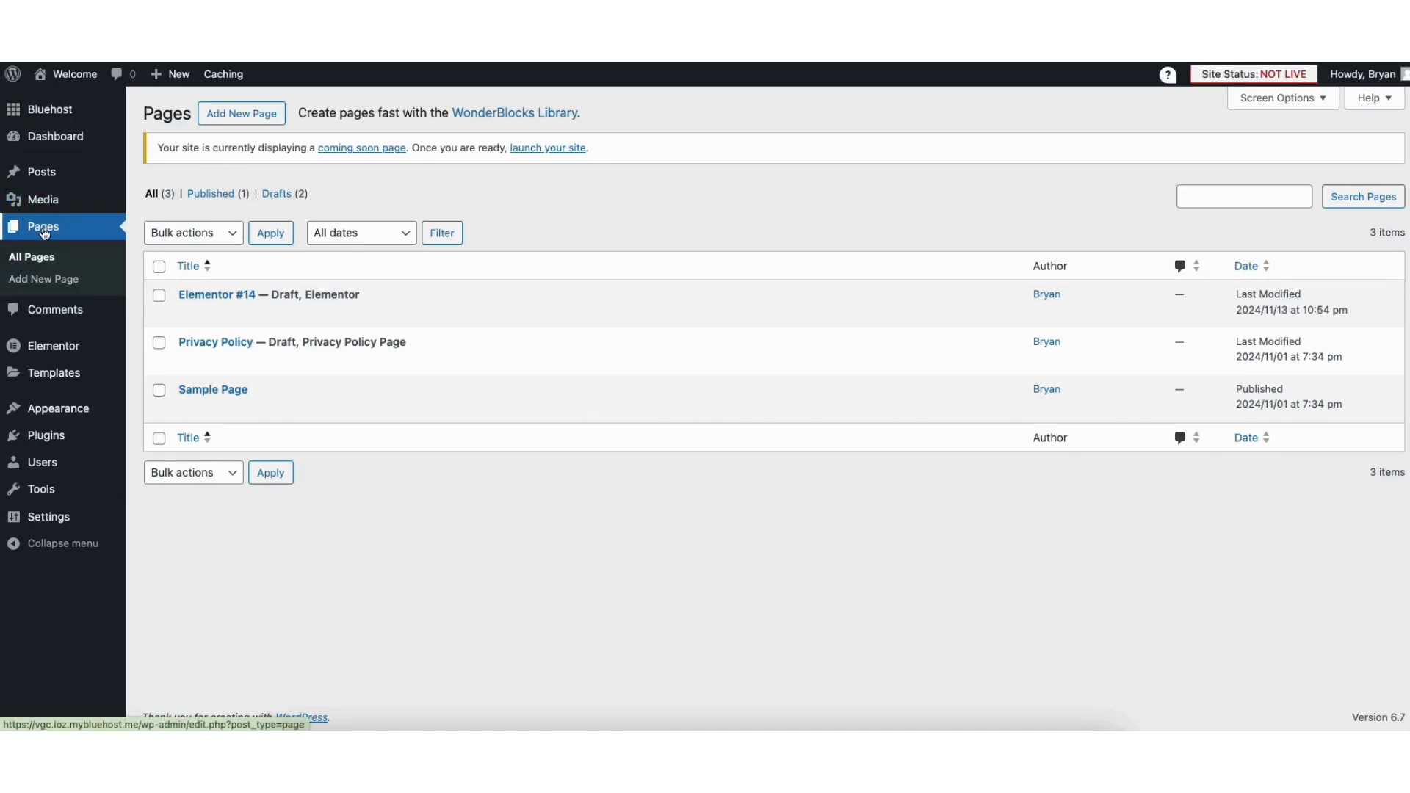
Add a new page titled "Landing Page Tutorial" and open it for editing with Elementor.
click(55, 280)
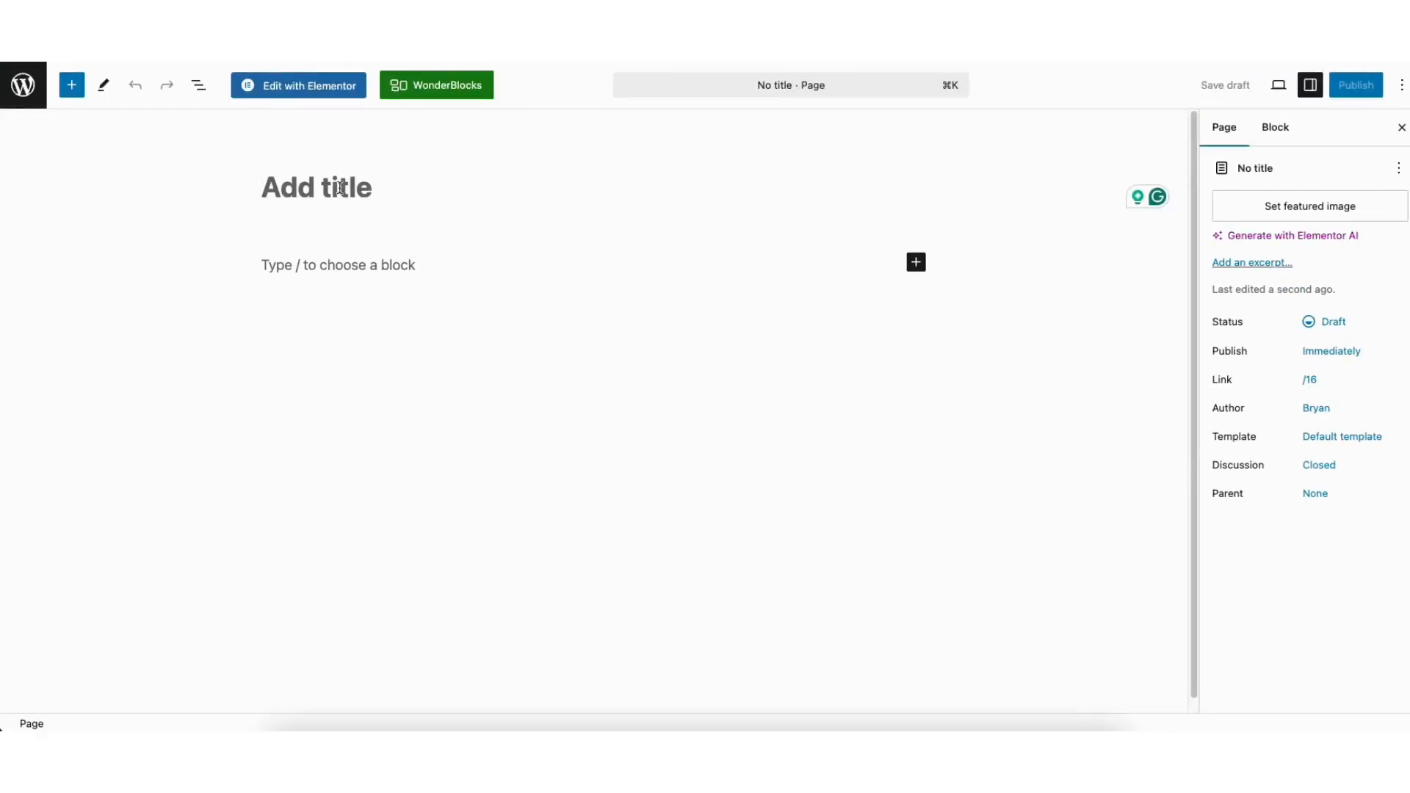
text(La)
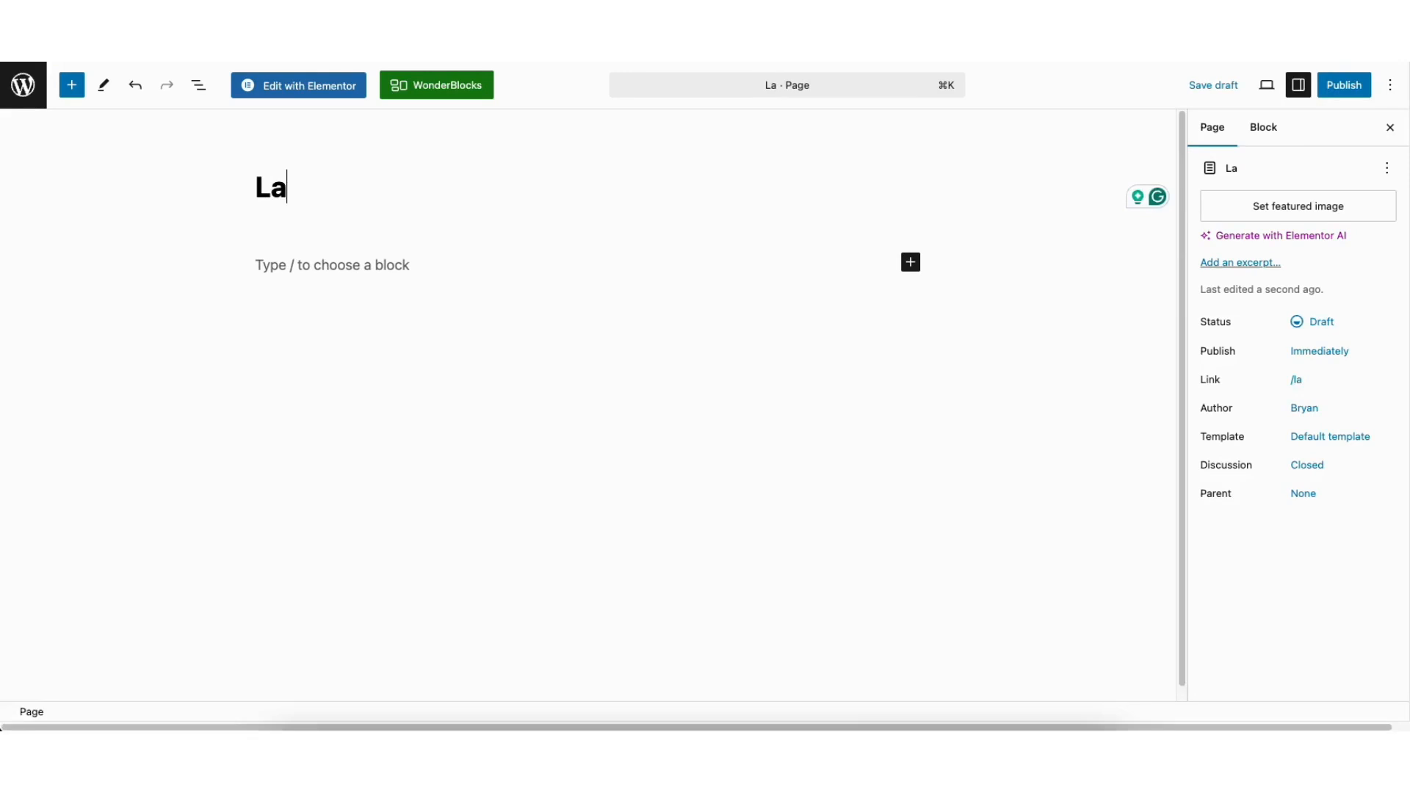
text(nding Page Tutorial)
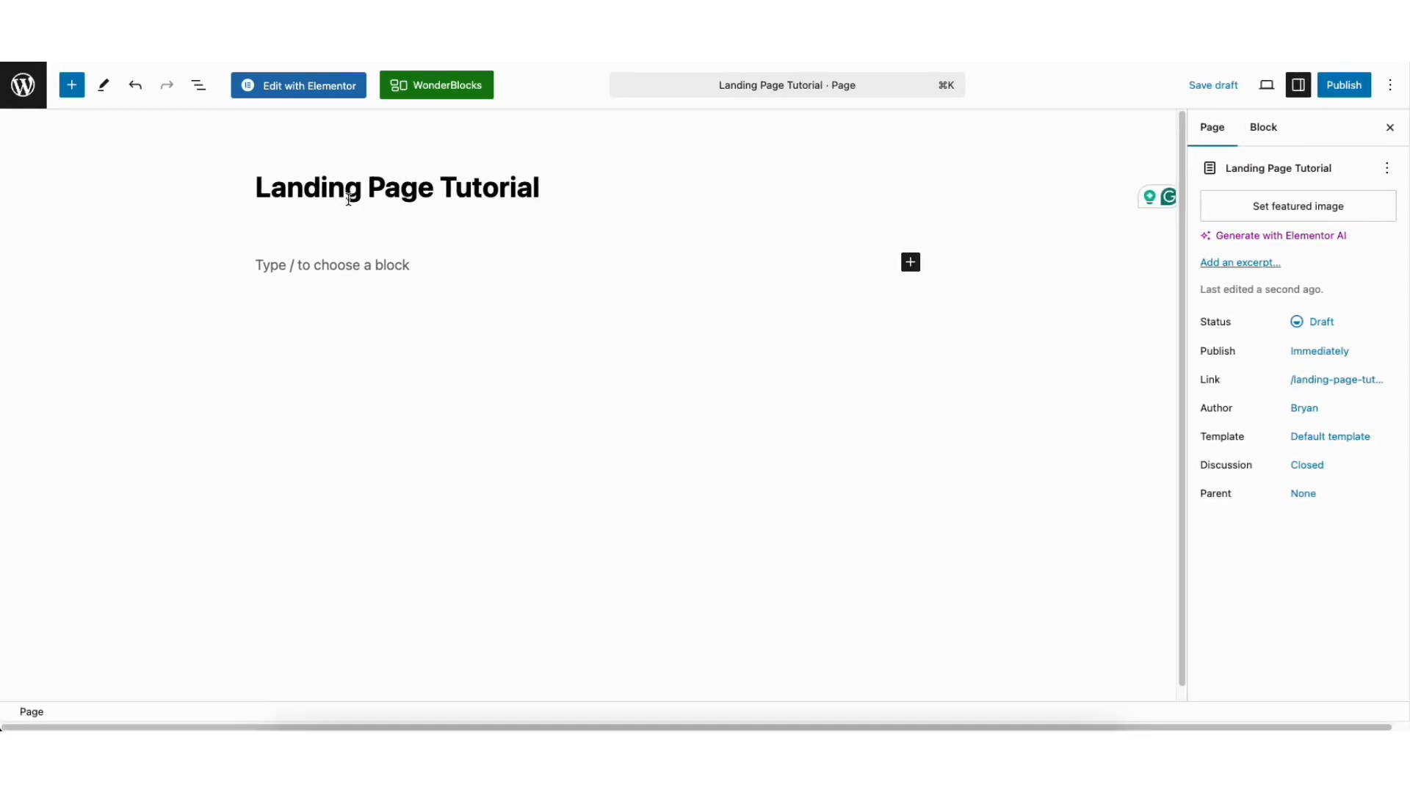
click(313, 88)
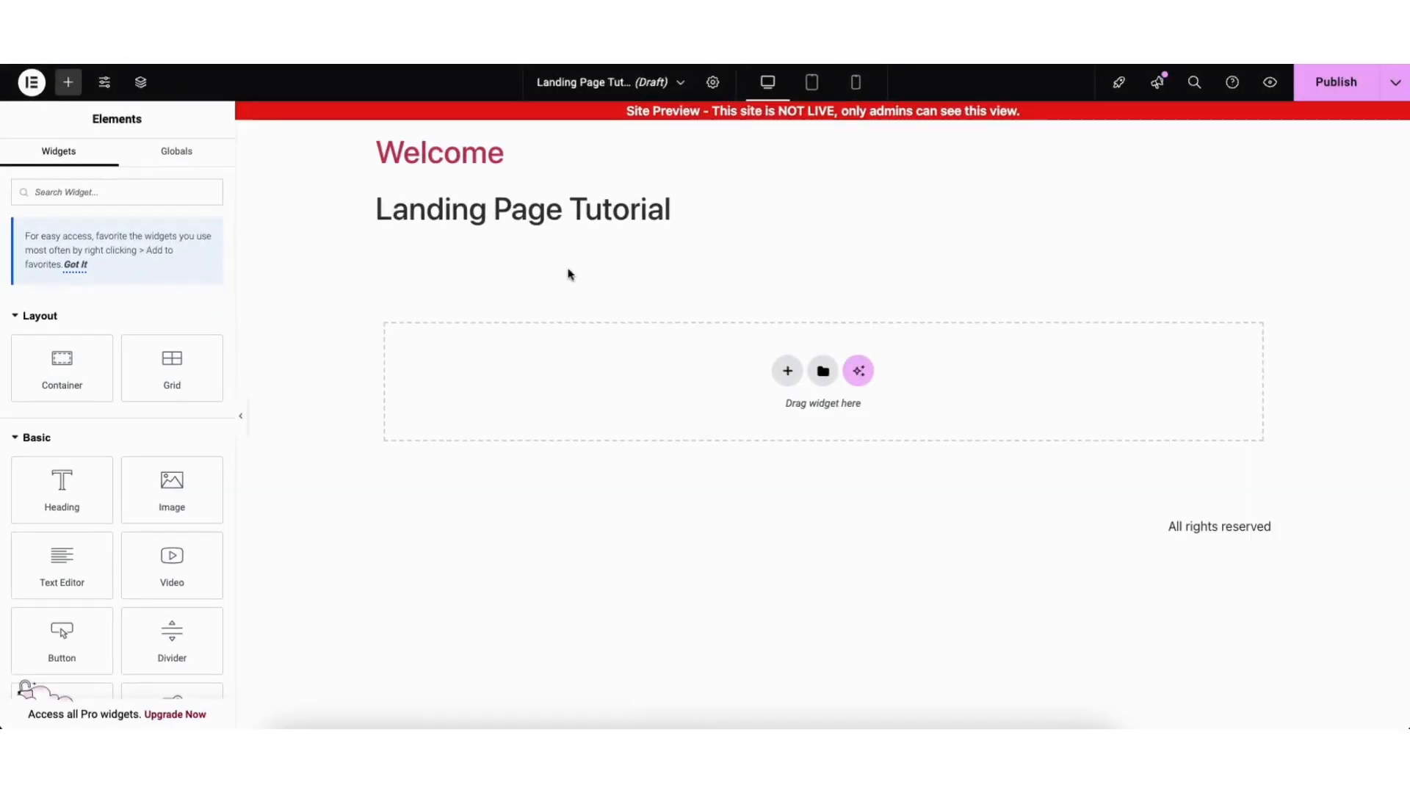
Hide the page title and set the page layout to Elementor Canvas.
click(714, 83)
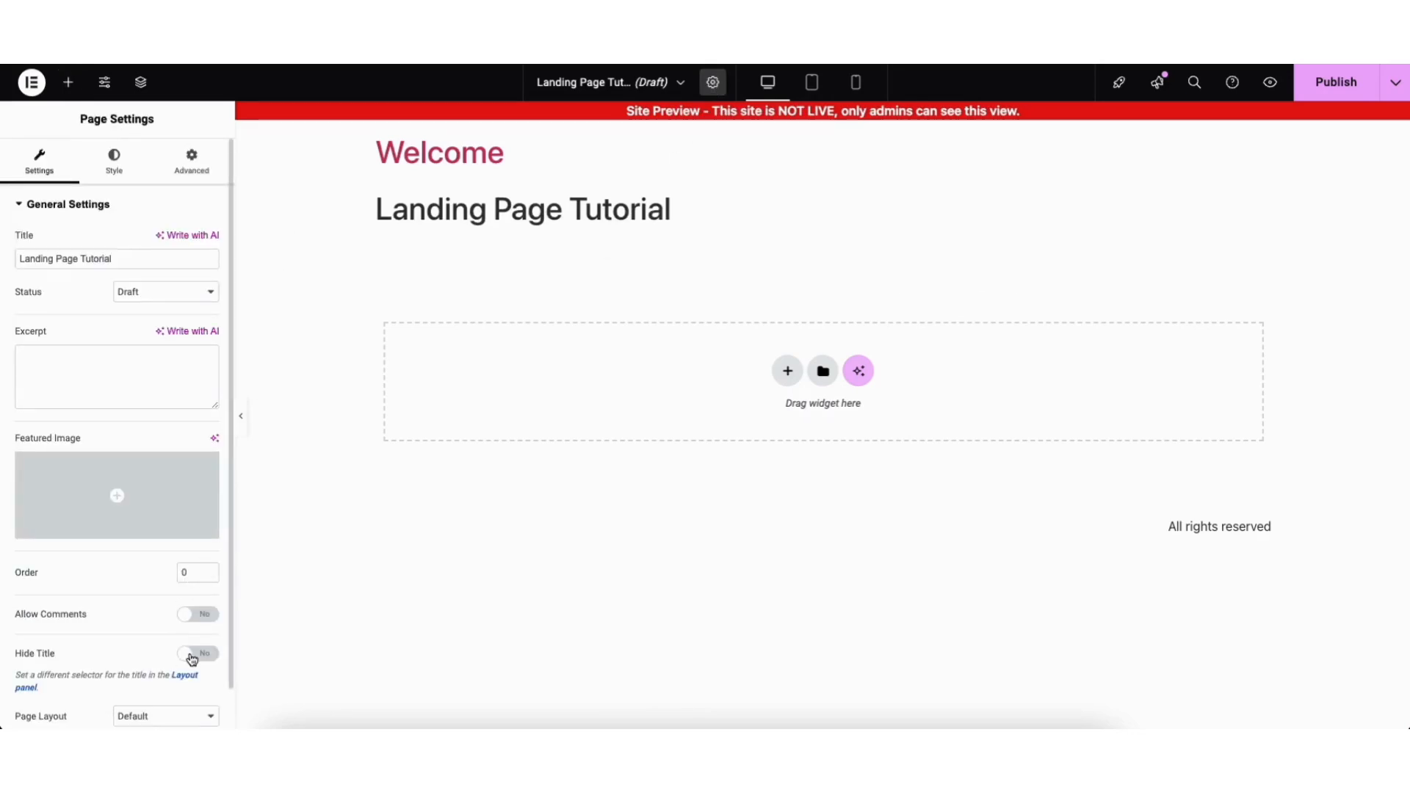
click(191, 655)
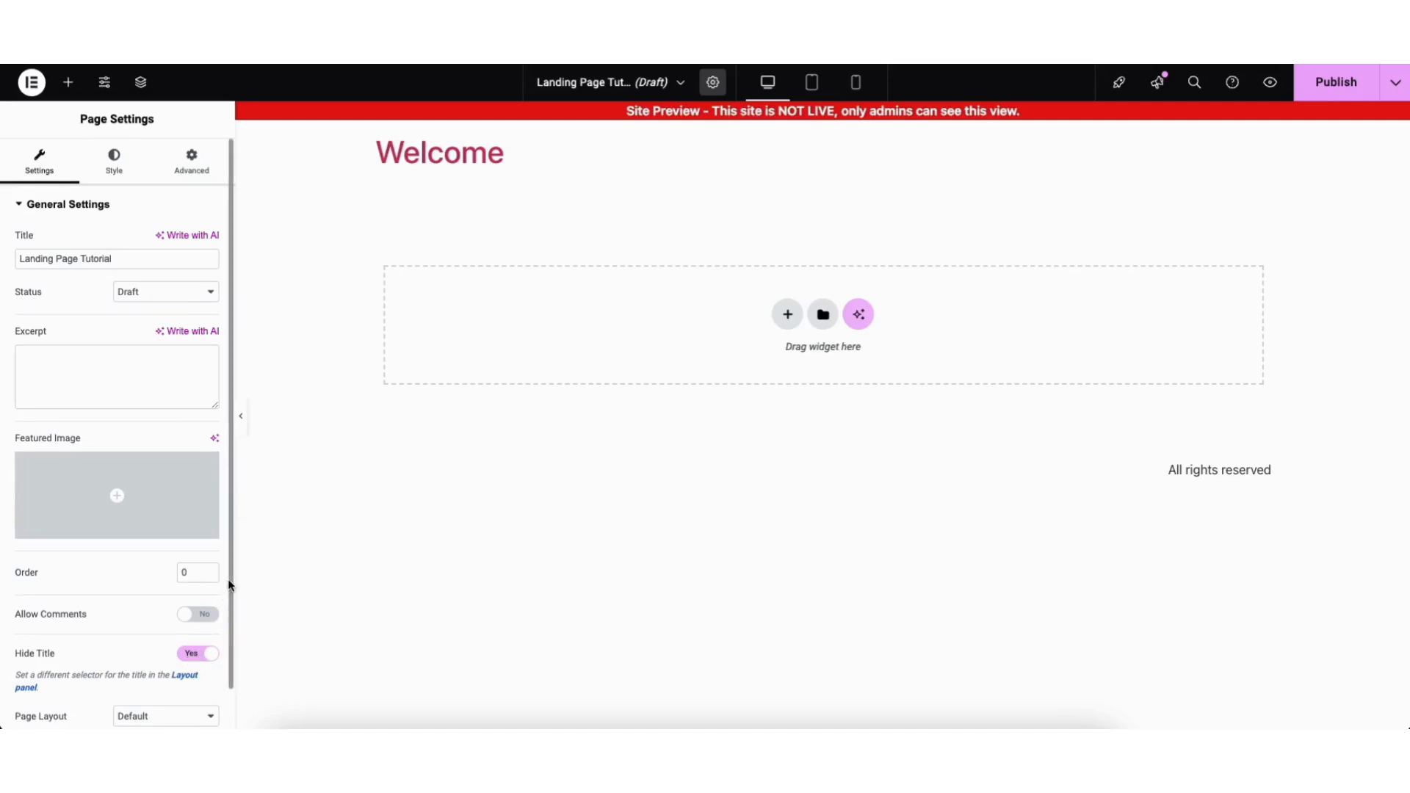
scroll(230, 585, down, 1)
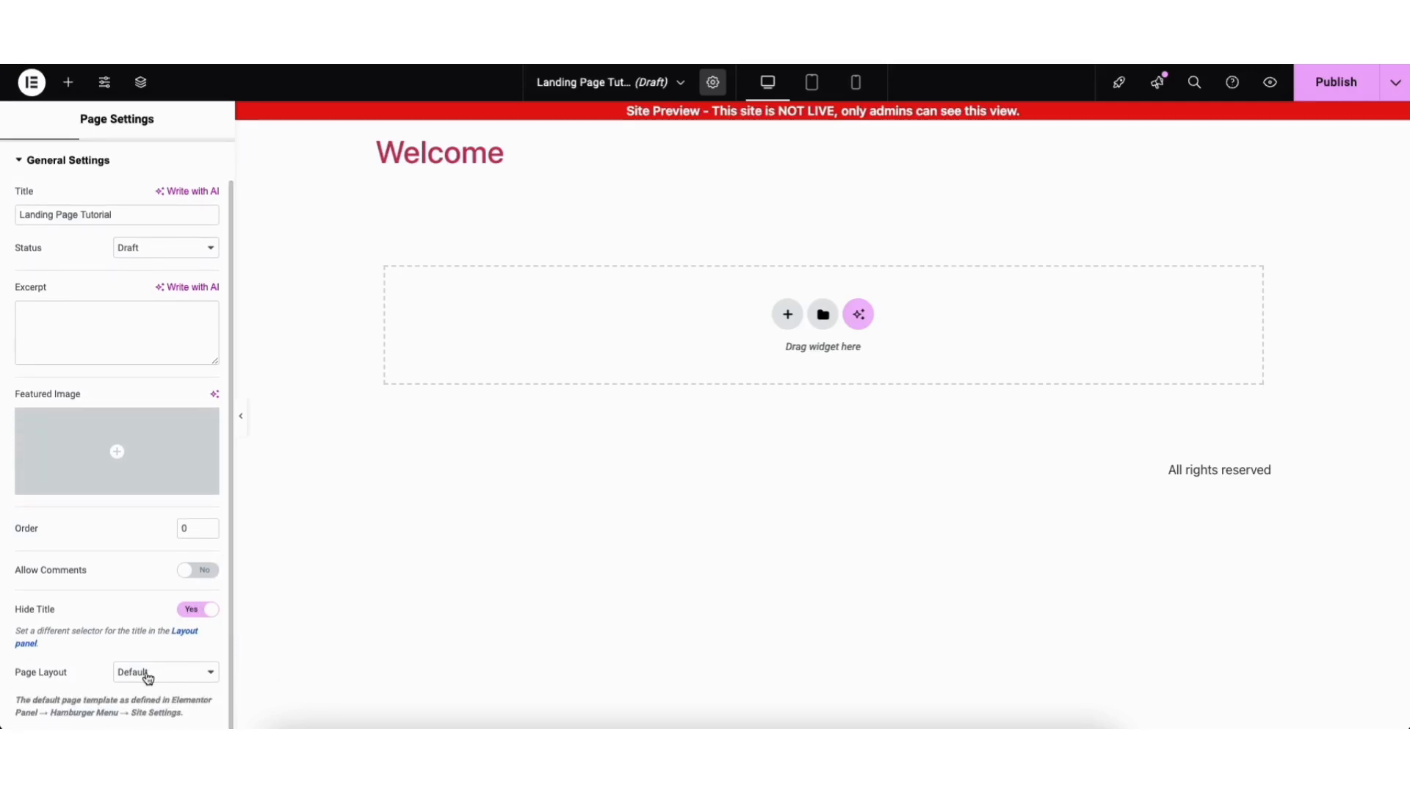
click(147, 674)
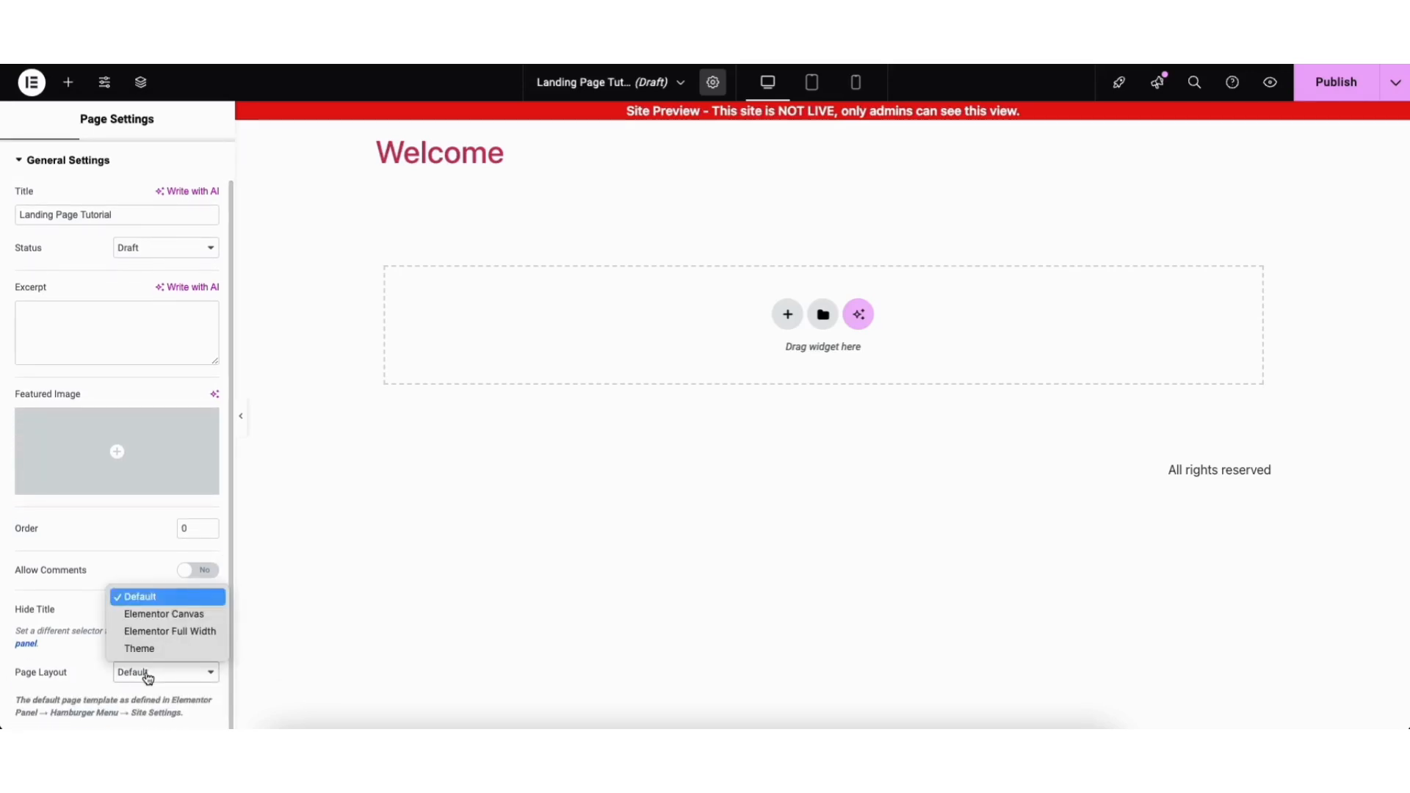
click(146, 615)
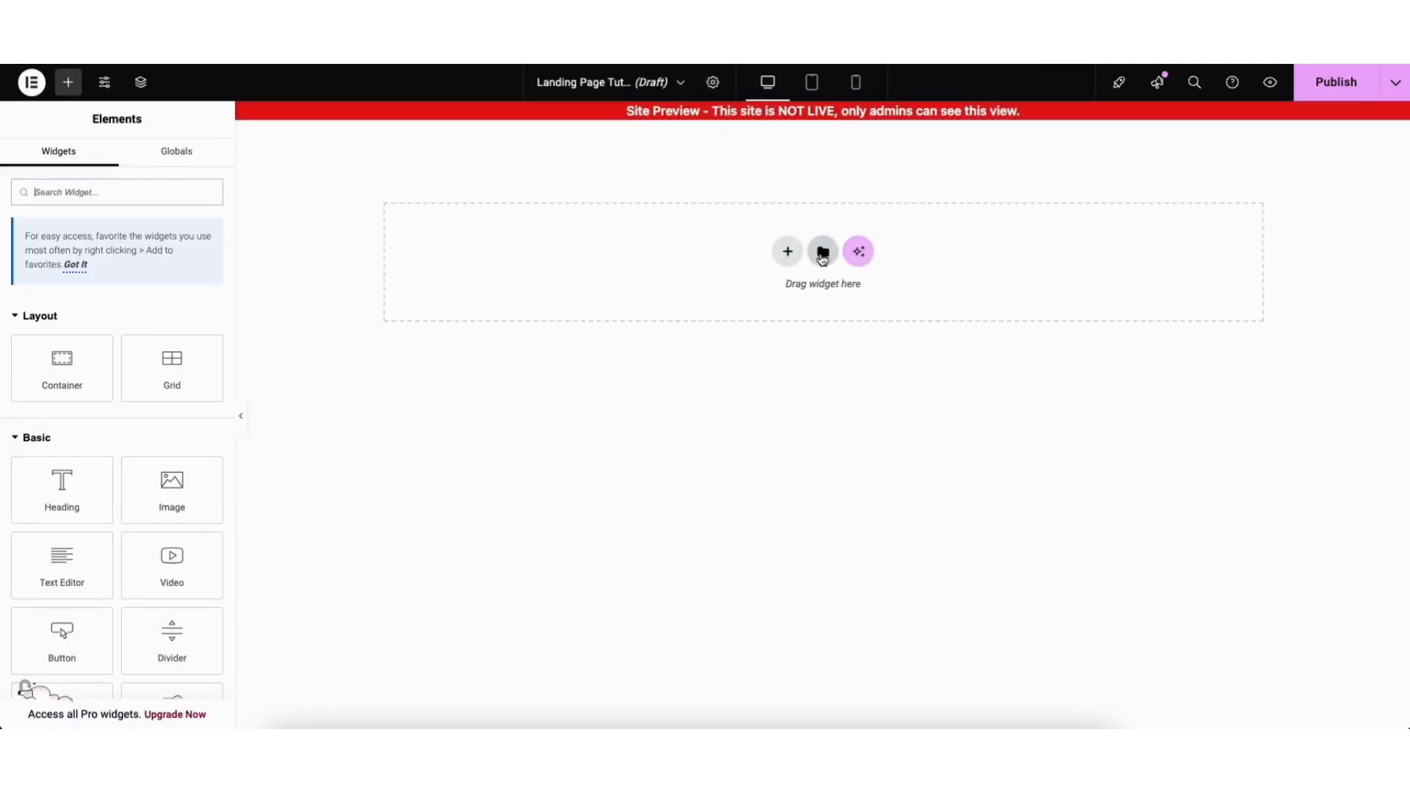
Insert the "Wireframe – Home 1 – Flexbox" page template from the library, choosing to create an Elementor account at sign-in.
click(823, 254)
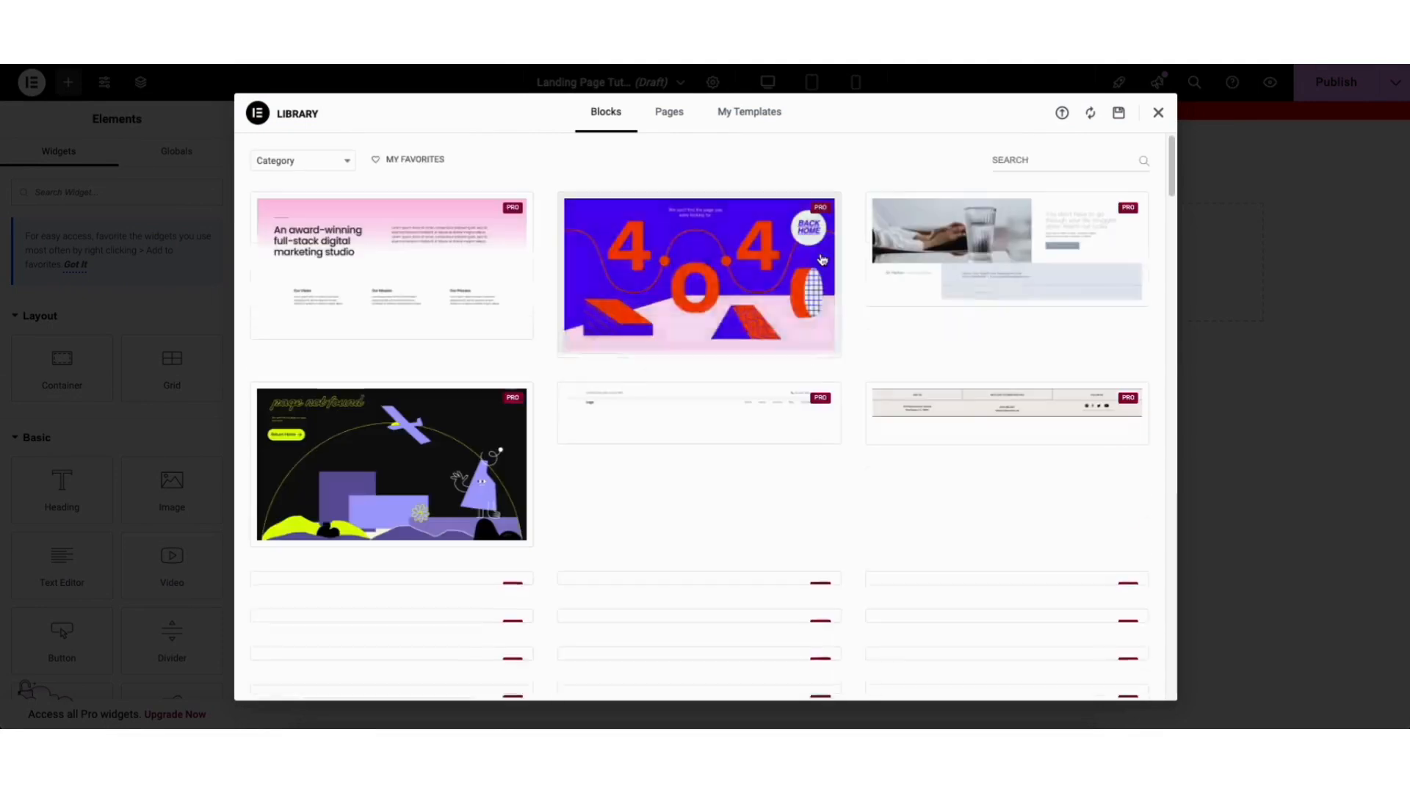
click(671, 120)
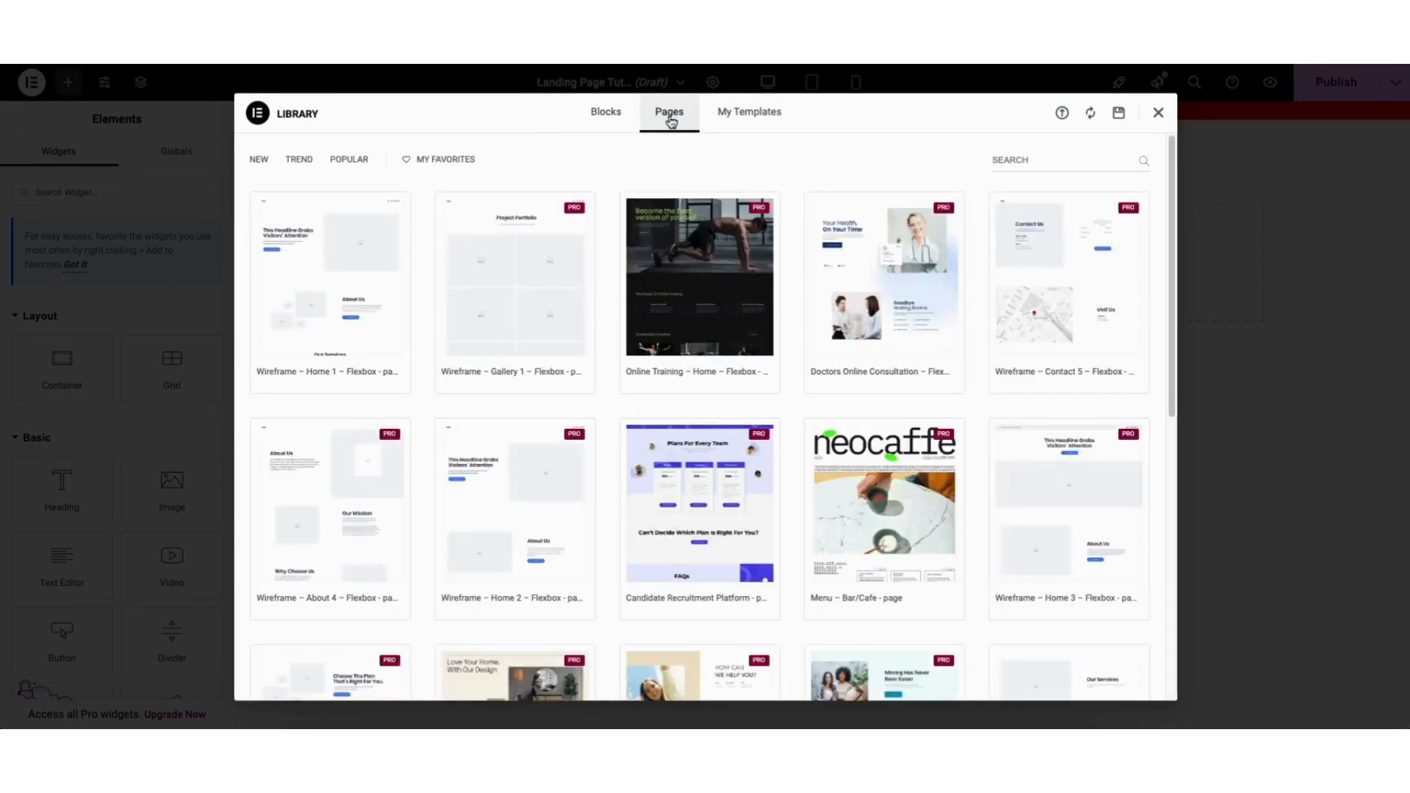
drag(1171, 160, 1101, 139)
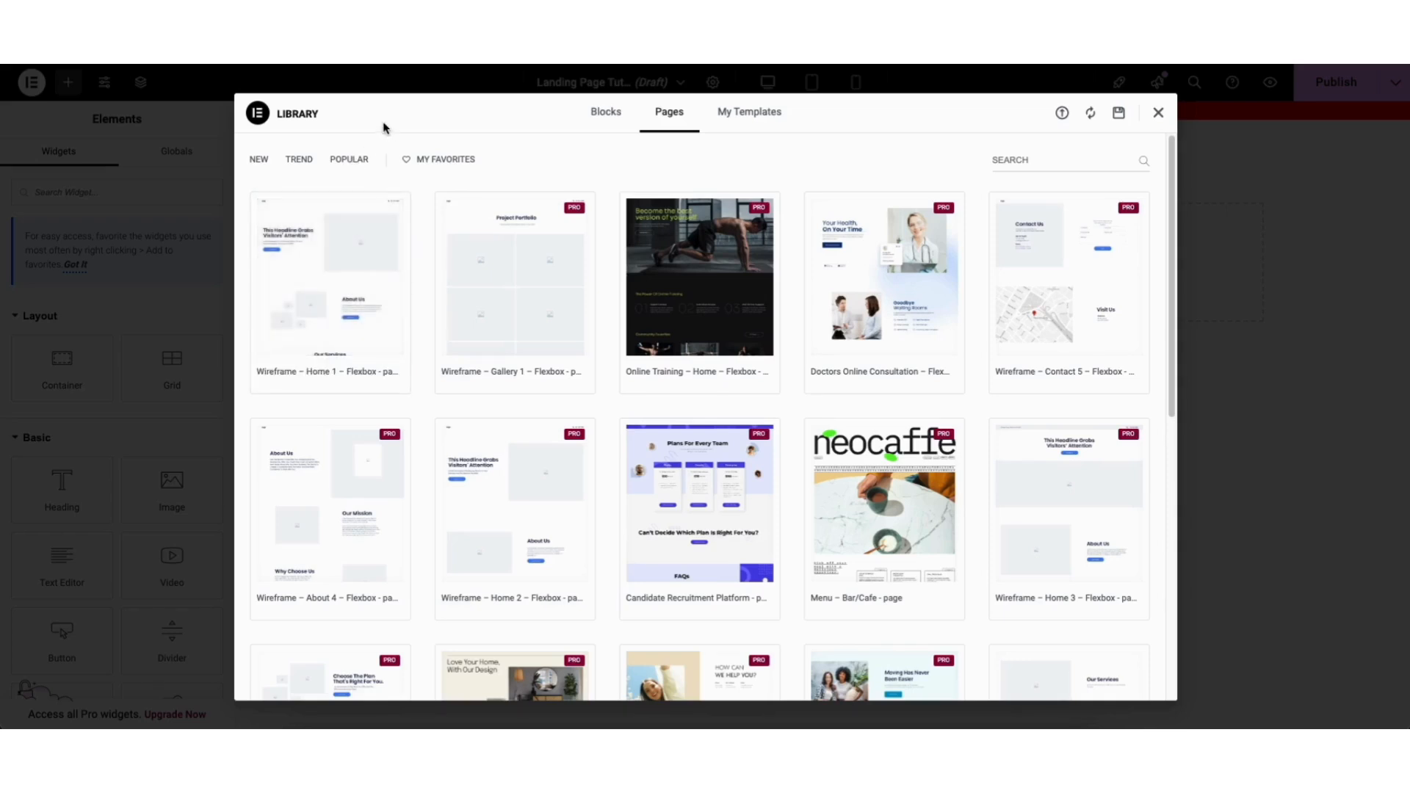
mouse_move(326, 276)
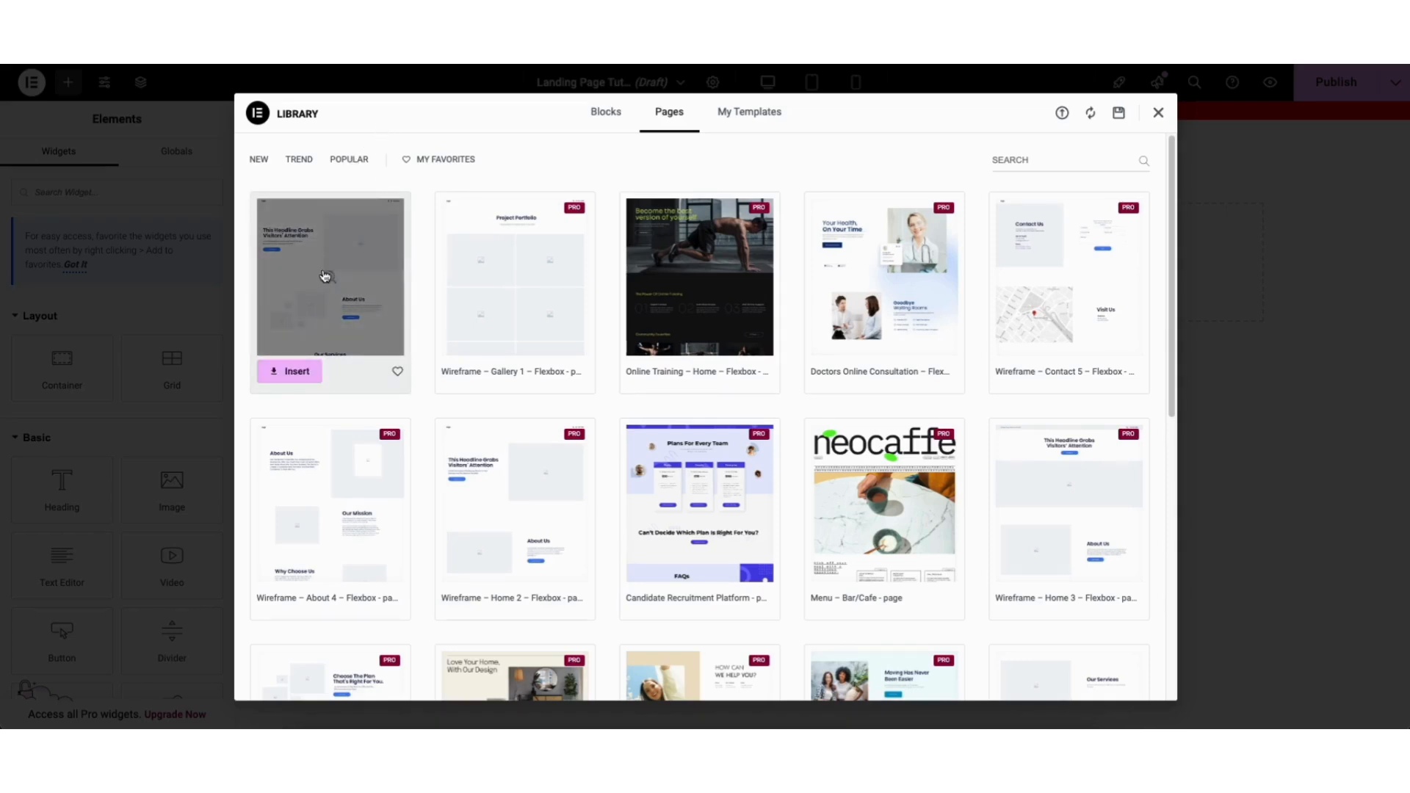
click(298, 373)
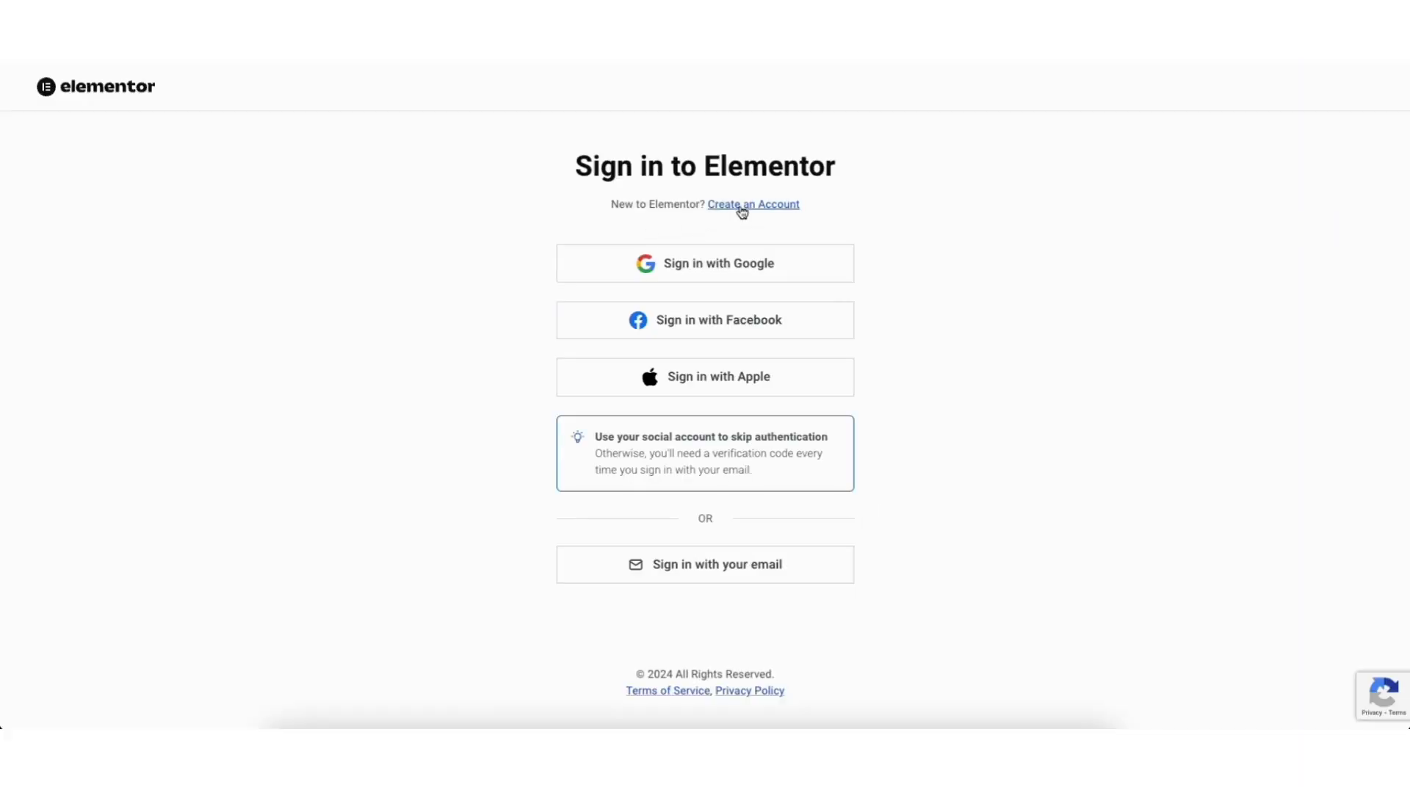
click(743, 206)
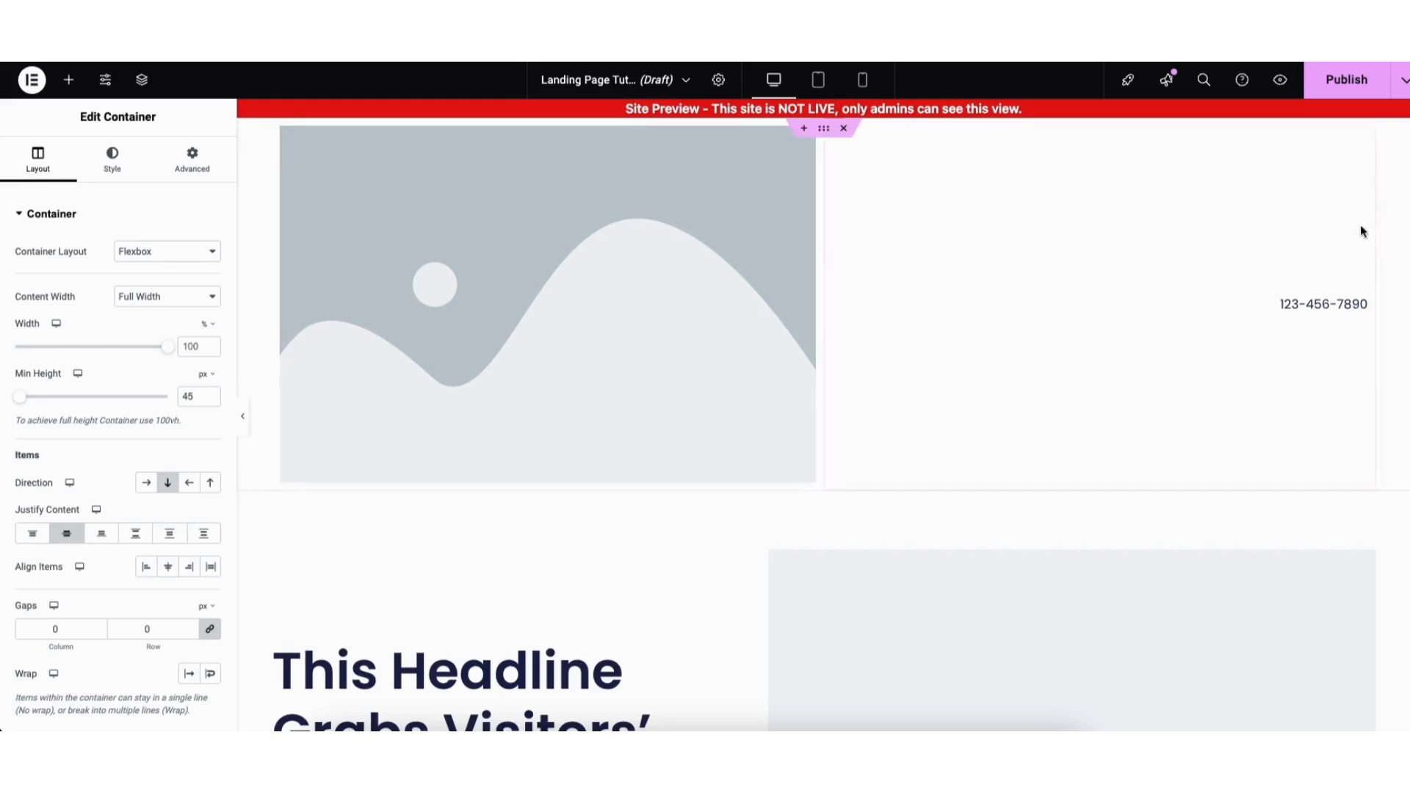
Look over the inserted template and delete its header container holding the placeholder image and phone number.
scroll(1300, 274, down, 5)
scroll(822, 415, down, 12)
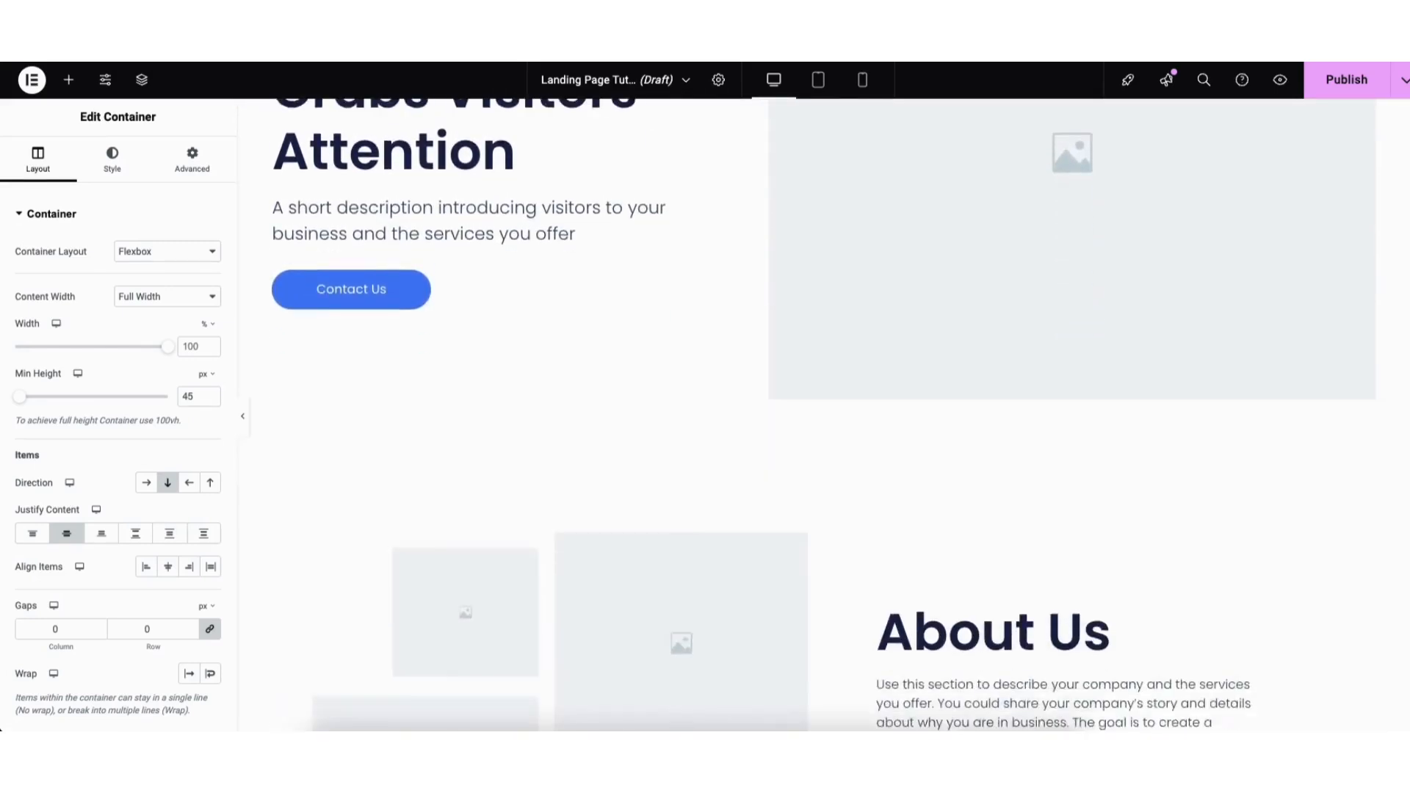
scroll(822, 414, down, 17)
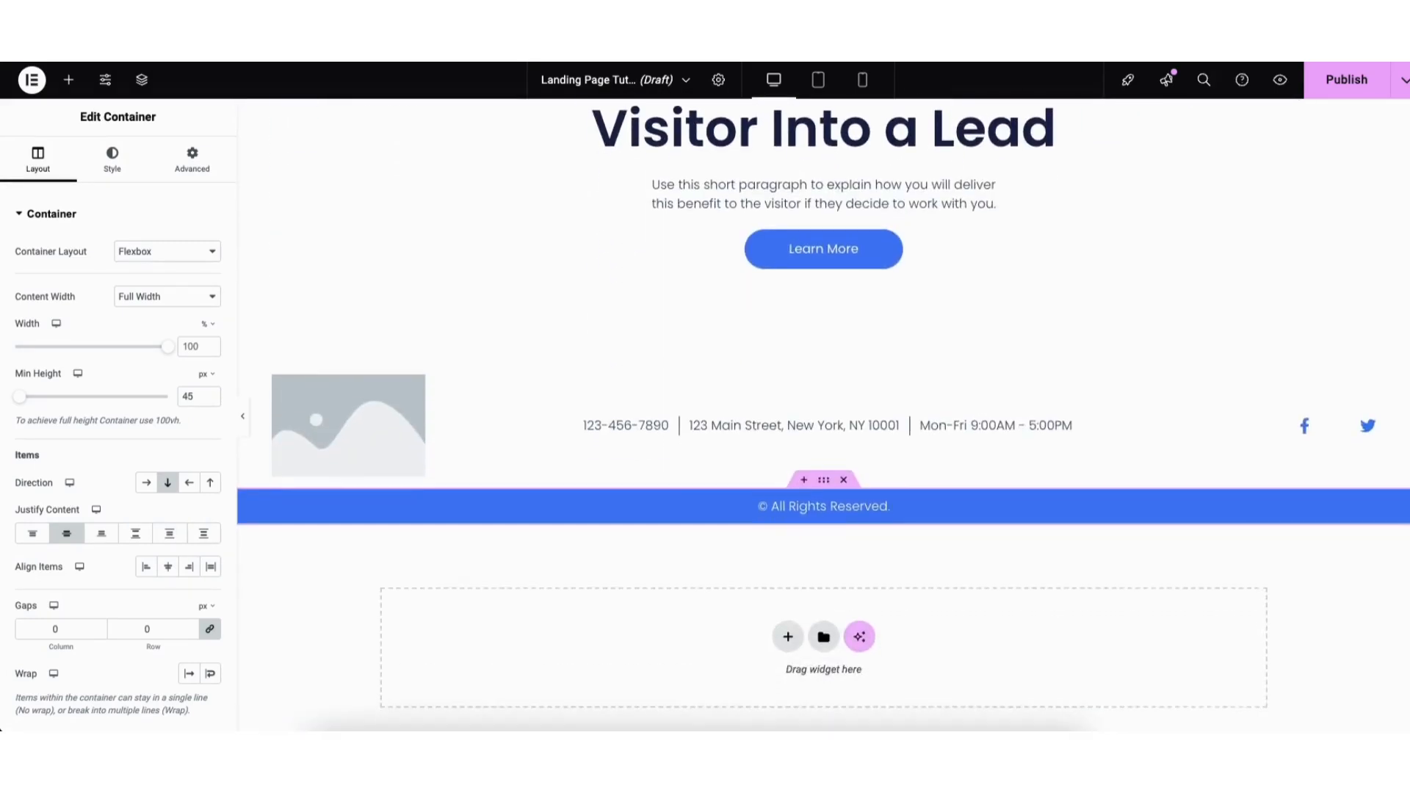
scroll(864, 269, up, 20)
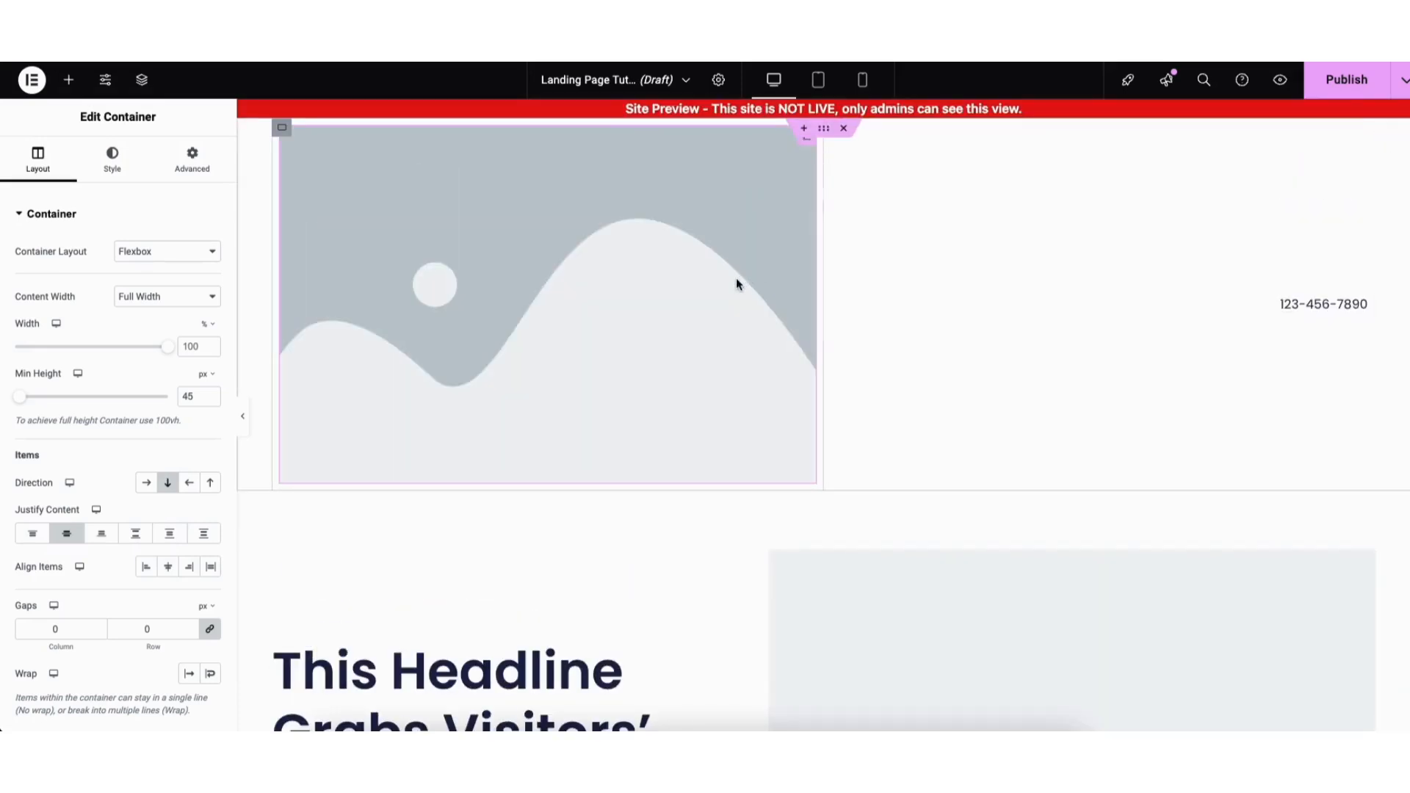
click(844, 129)
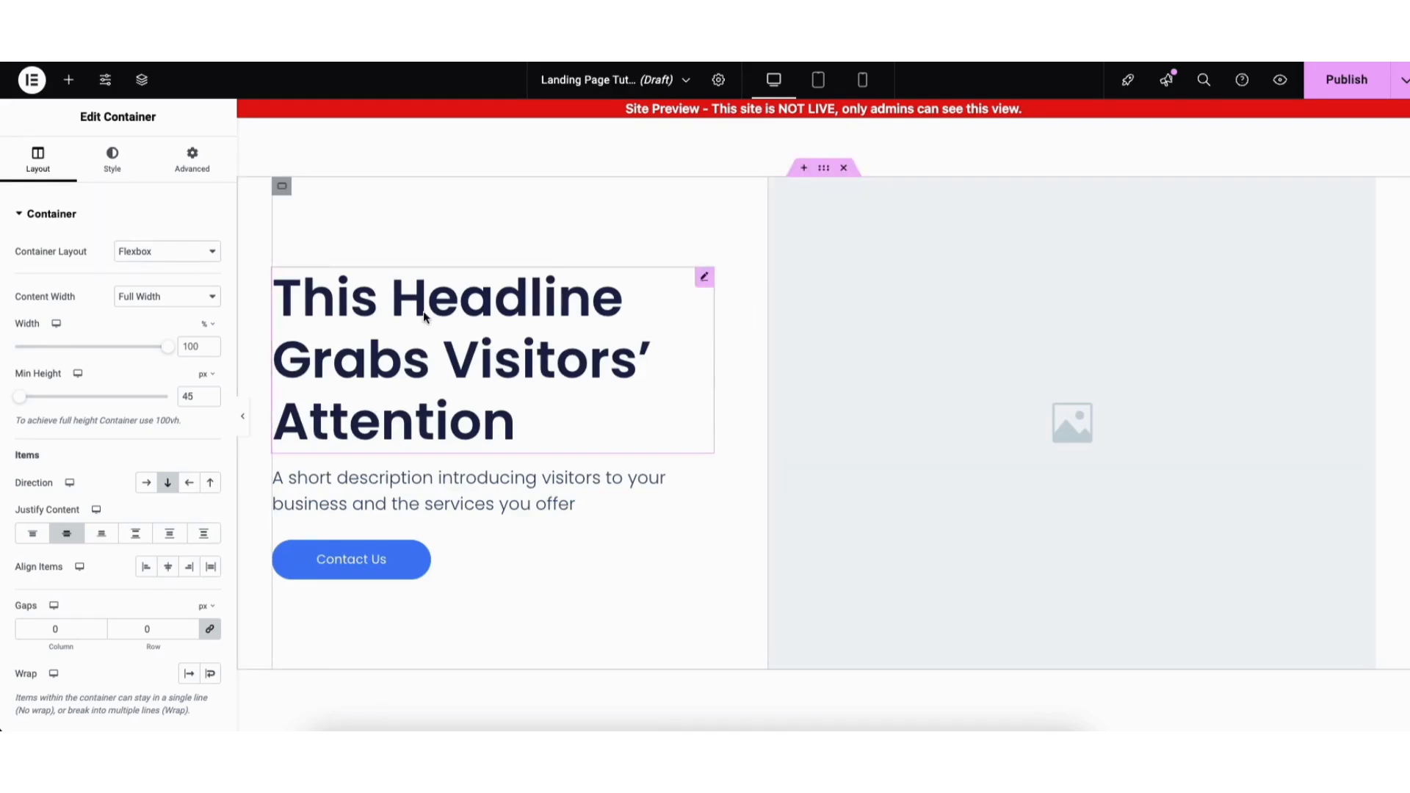
Replace the hero heading text with "Demo Landing Page Website".
click(343, 310)
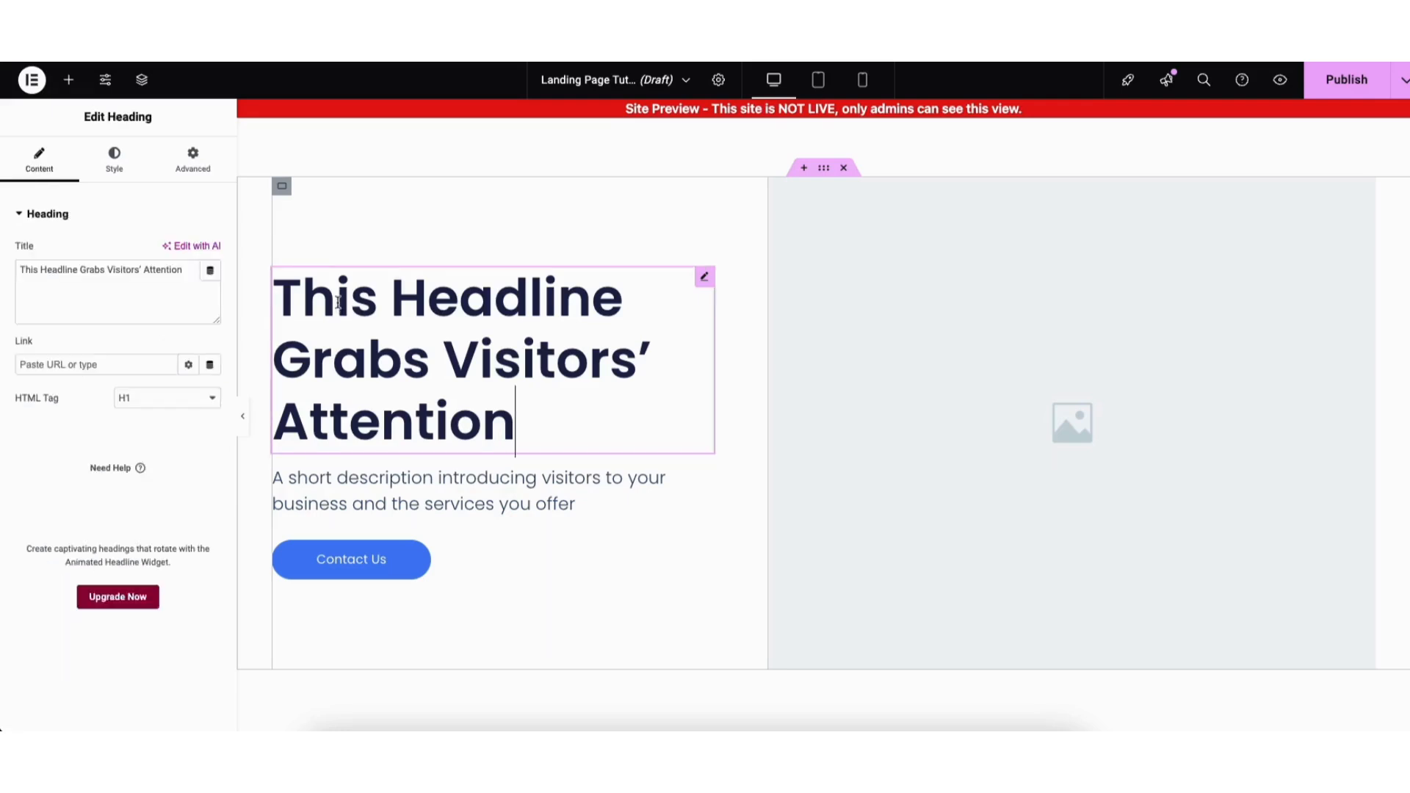
drag(284, 295, 506, 407)
click(443, 353)
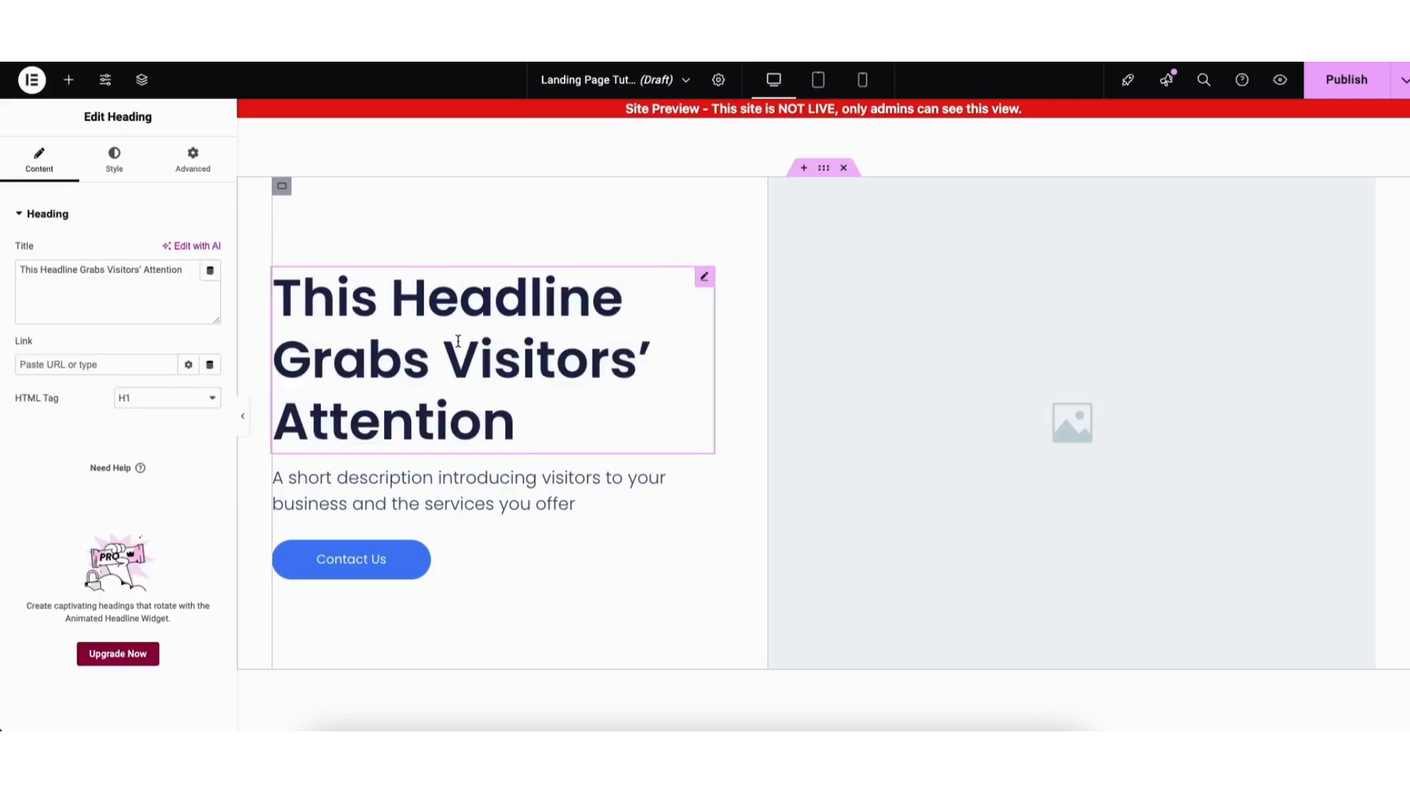
drag(283, 290, 531, 410)
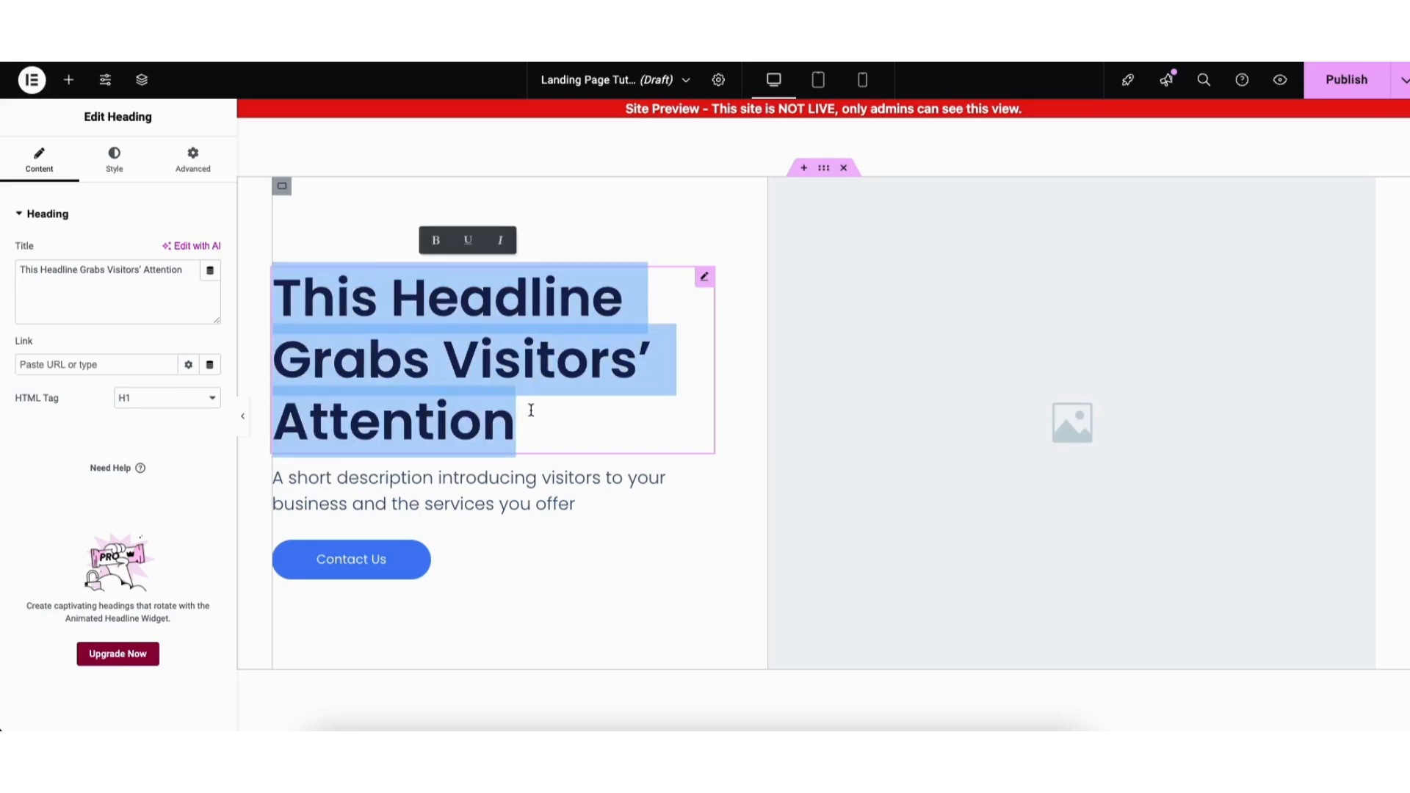
text(Demo Landi)
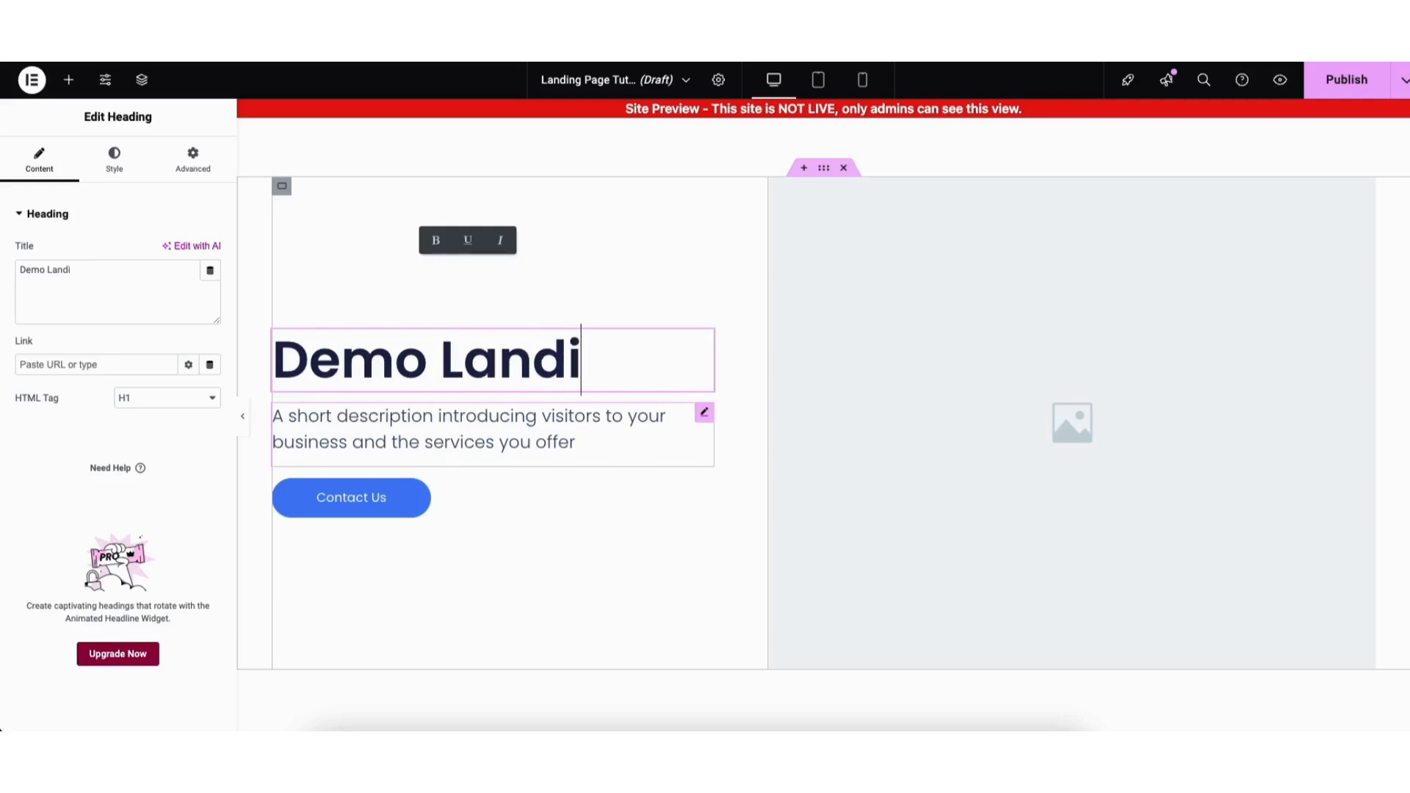
text(ng Page We)
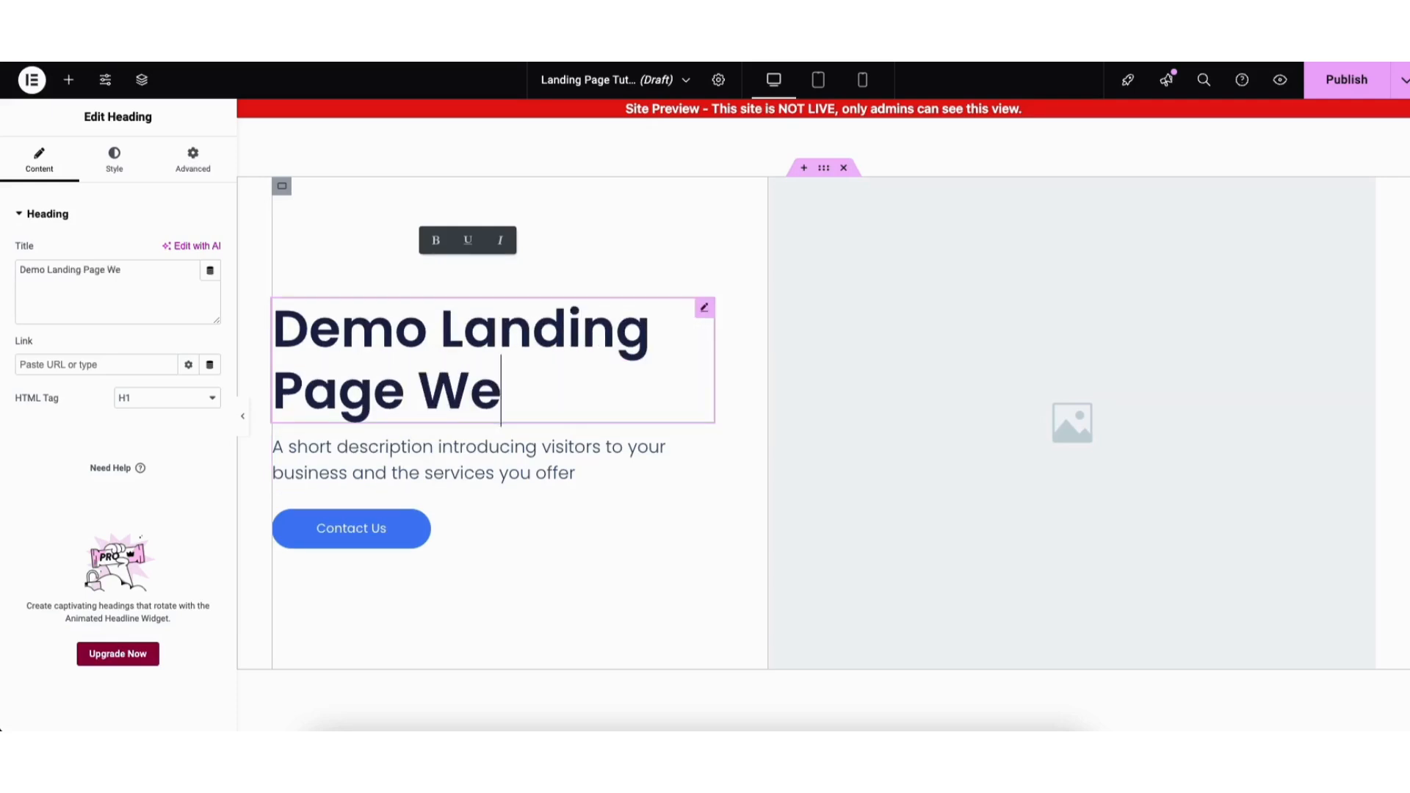
text(bsite)
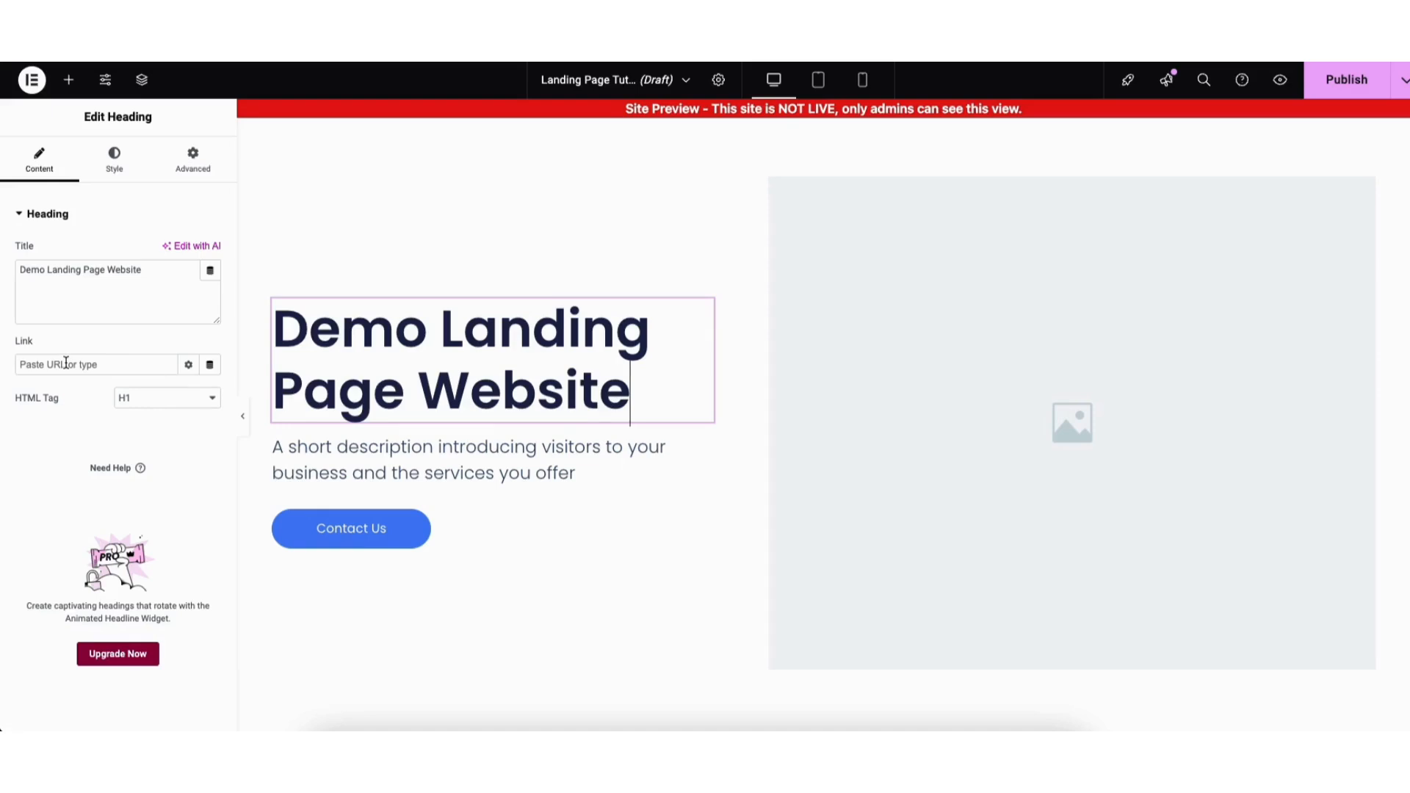
Examine the hero heading's HTML tag choices, text color and typography settings, including the available font families.
click(139, 399)
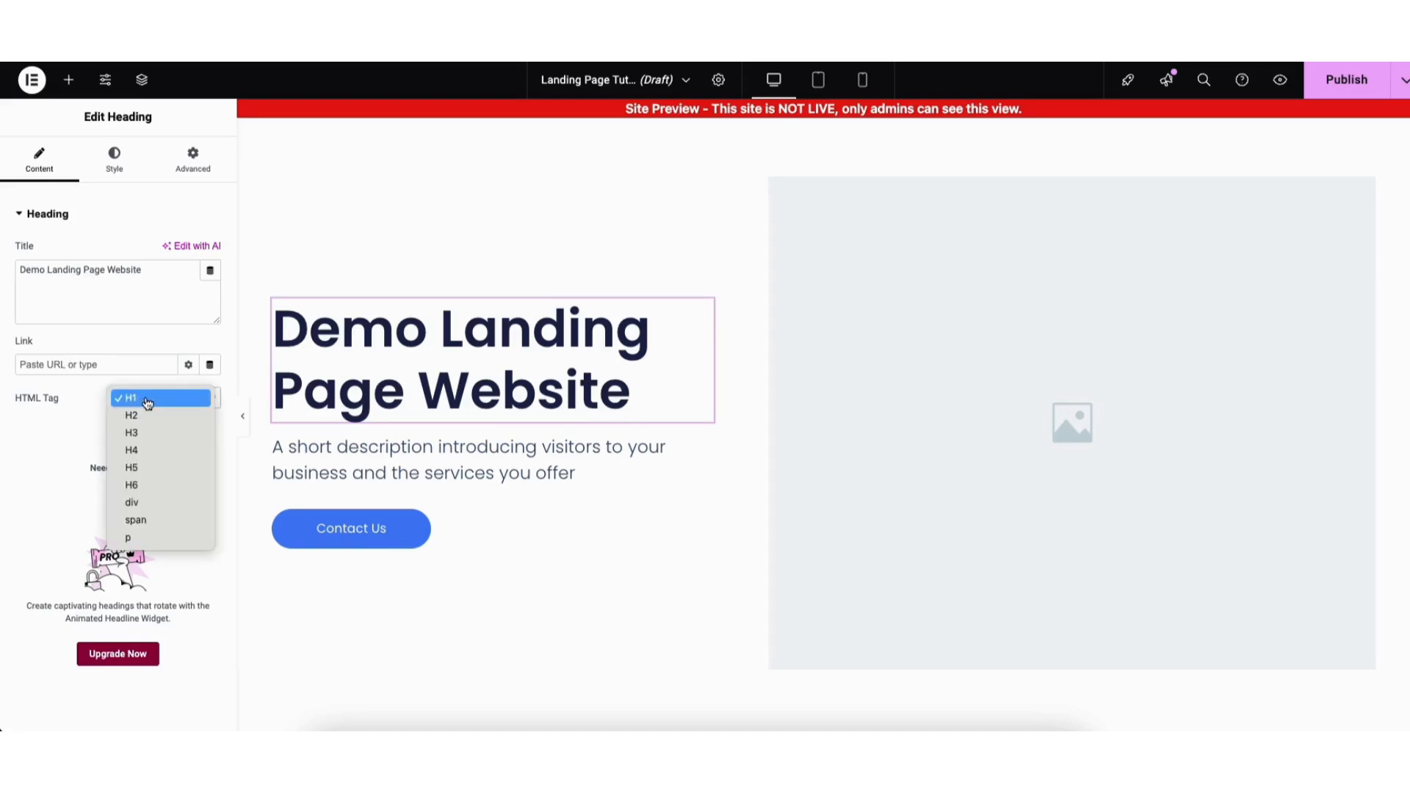
click(149, 402)
click(124, 160)
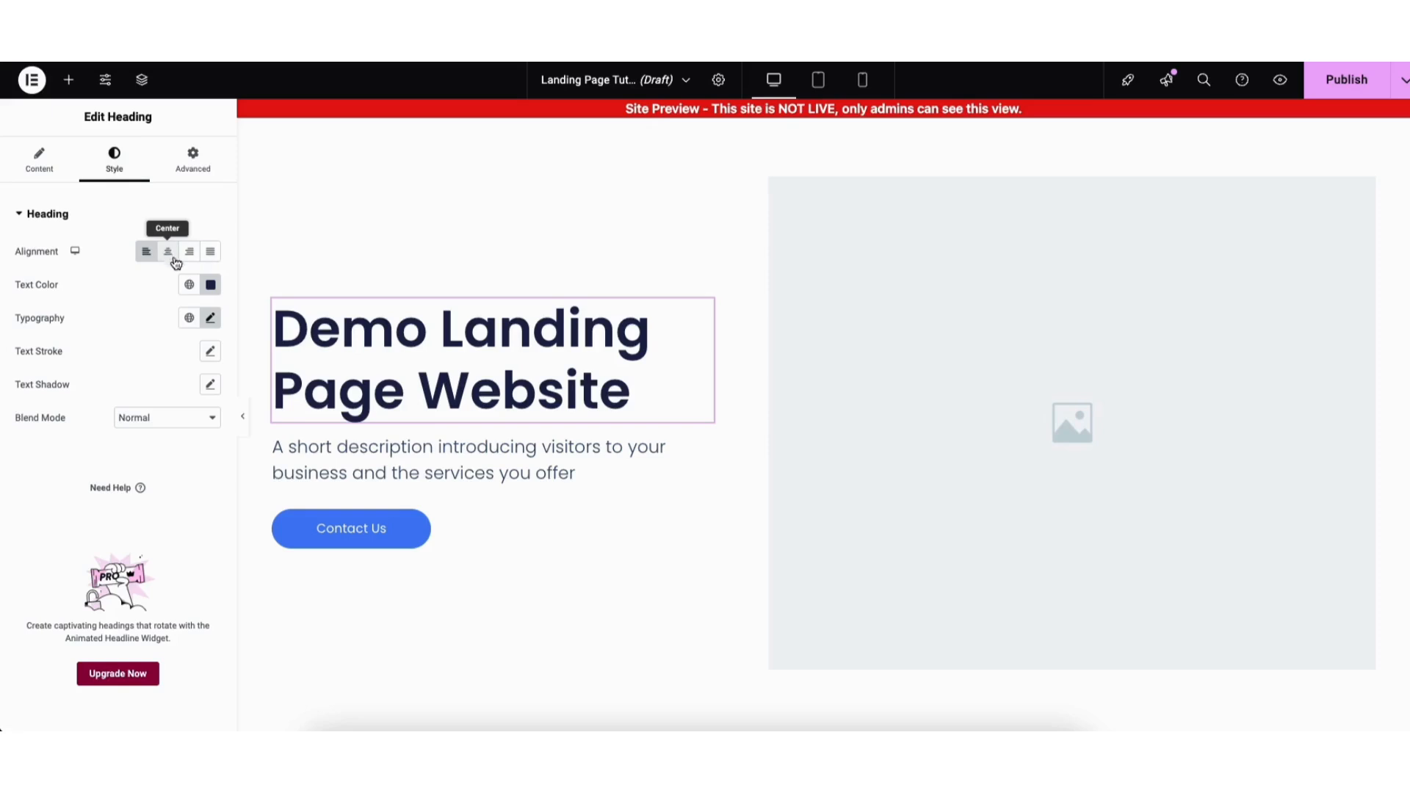
click(210, 285)
click(212, 286)
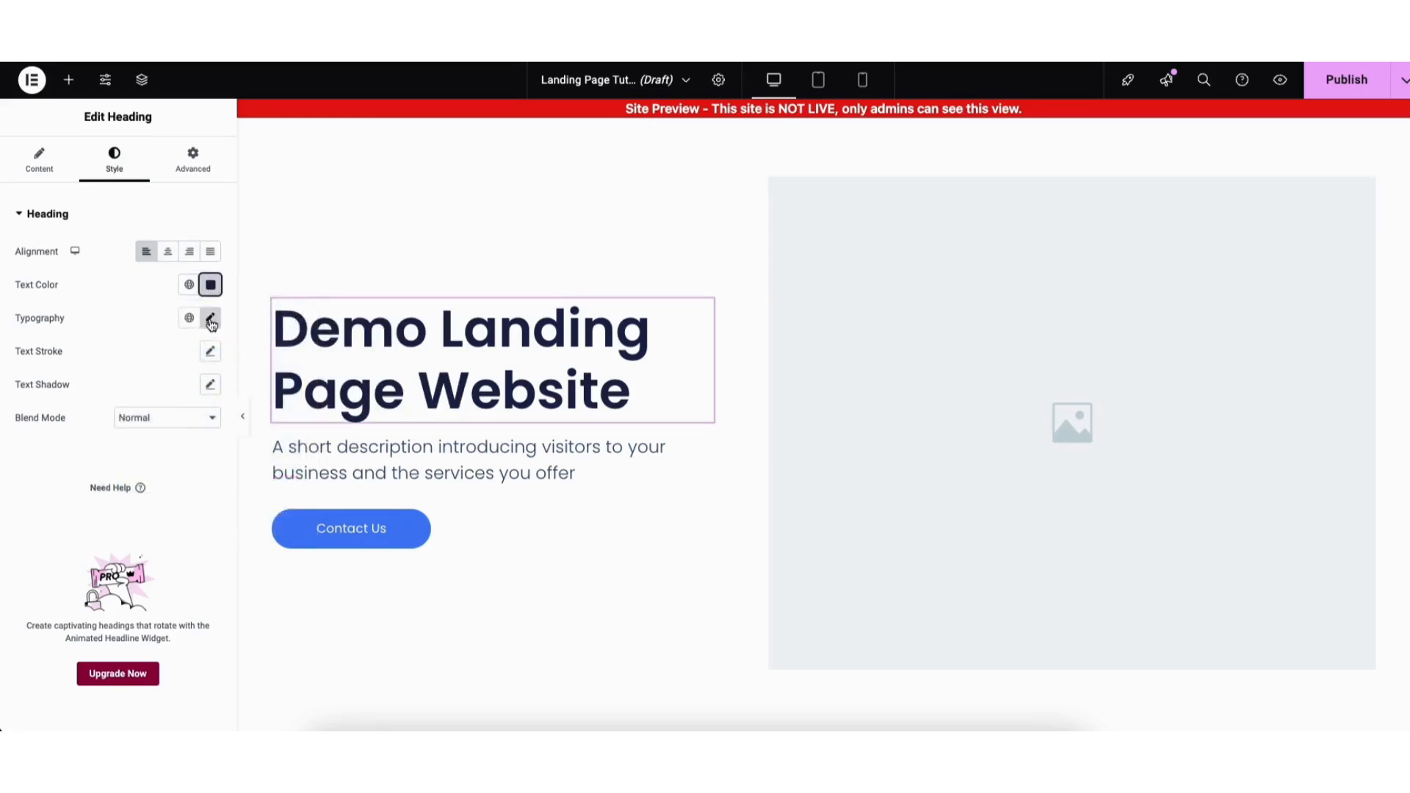
click(211, 320)
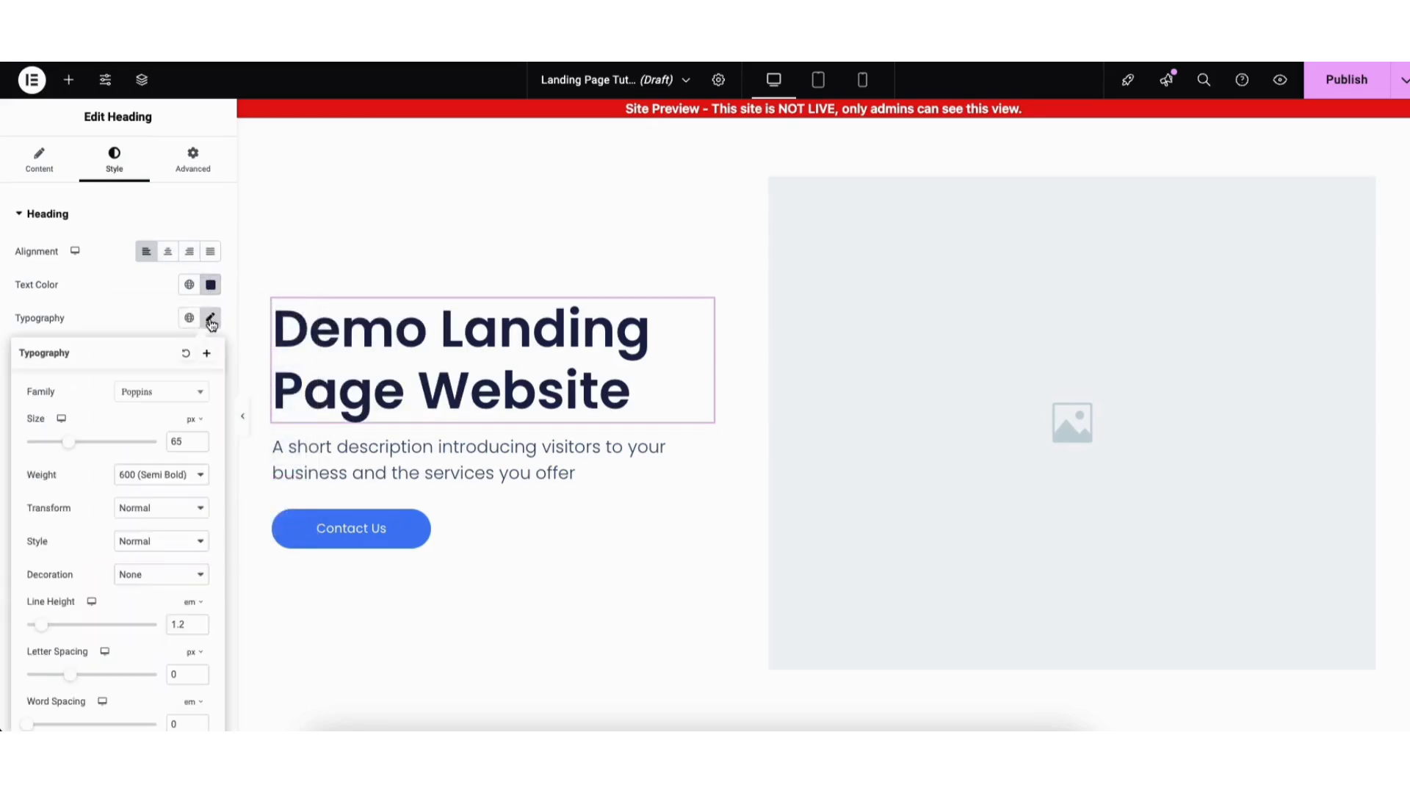
click(194, 398)
click(193, 398)
click(193, 398)
scroll(202, 537, down, 15)
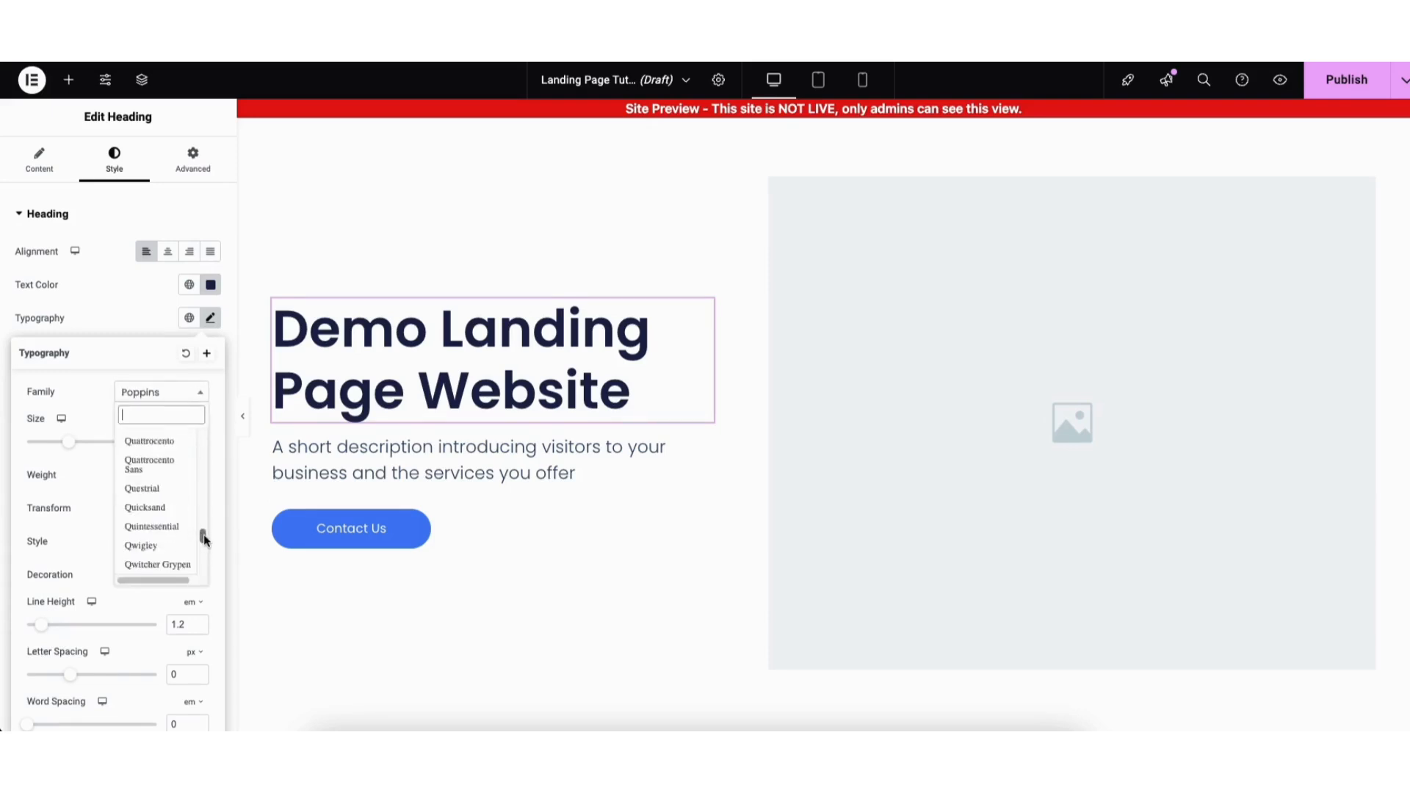
click(89, 384)
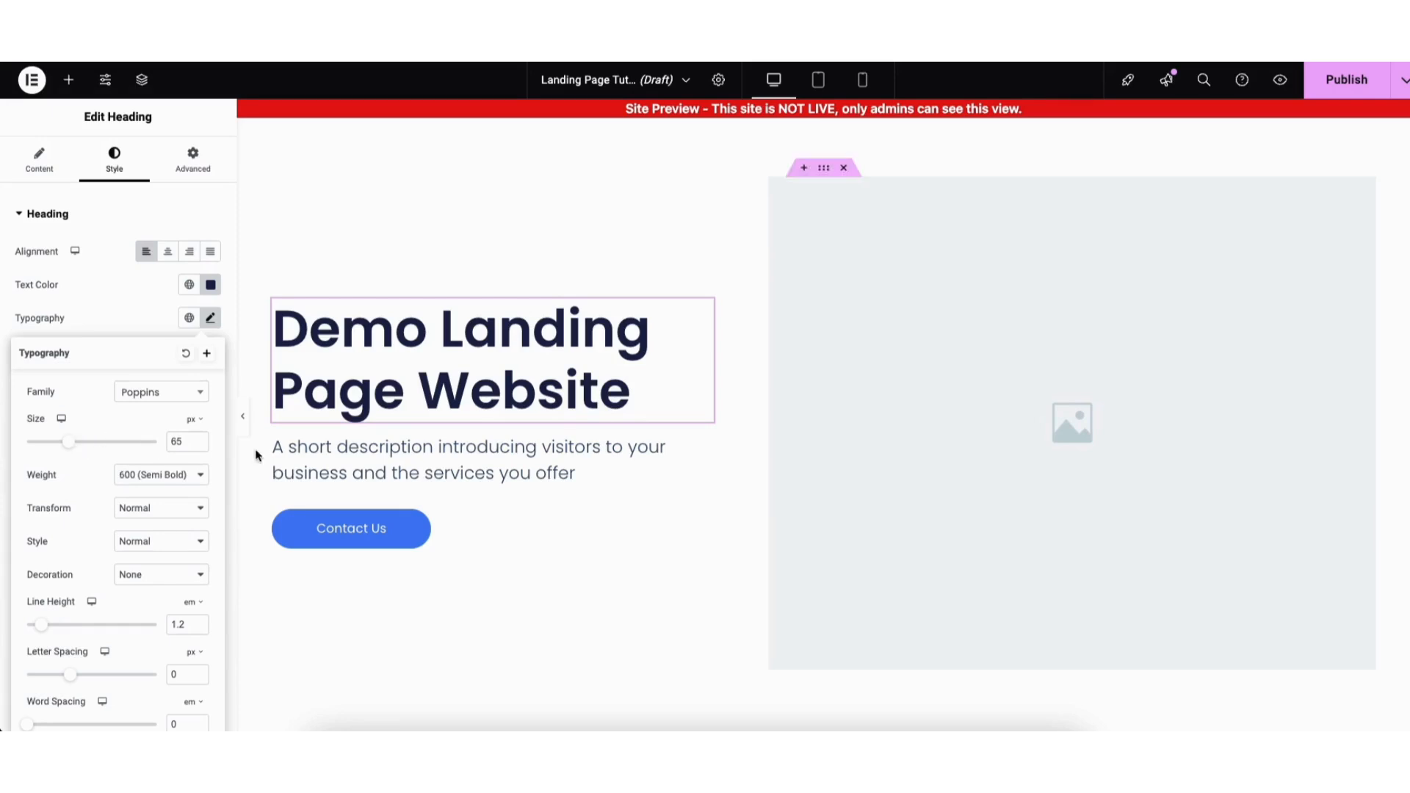
Replace the hero section's placeholder image with yoga-trainer.png from the media library.
click(975, 384)
mouse_move(111, 321)
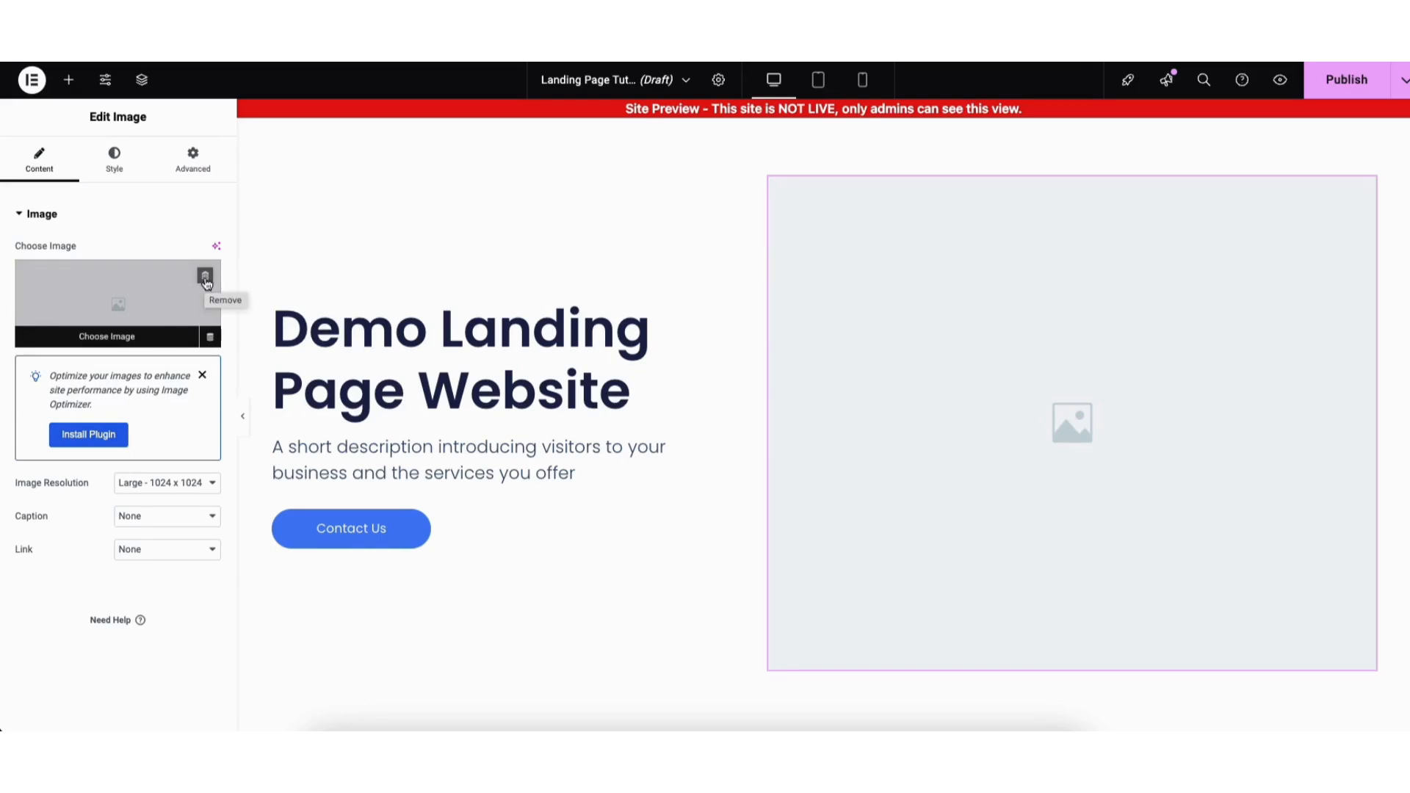
click(110, 335)
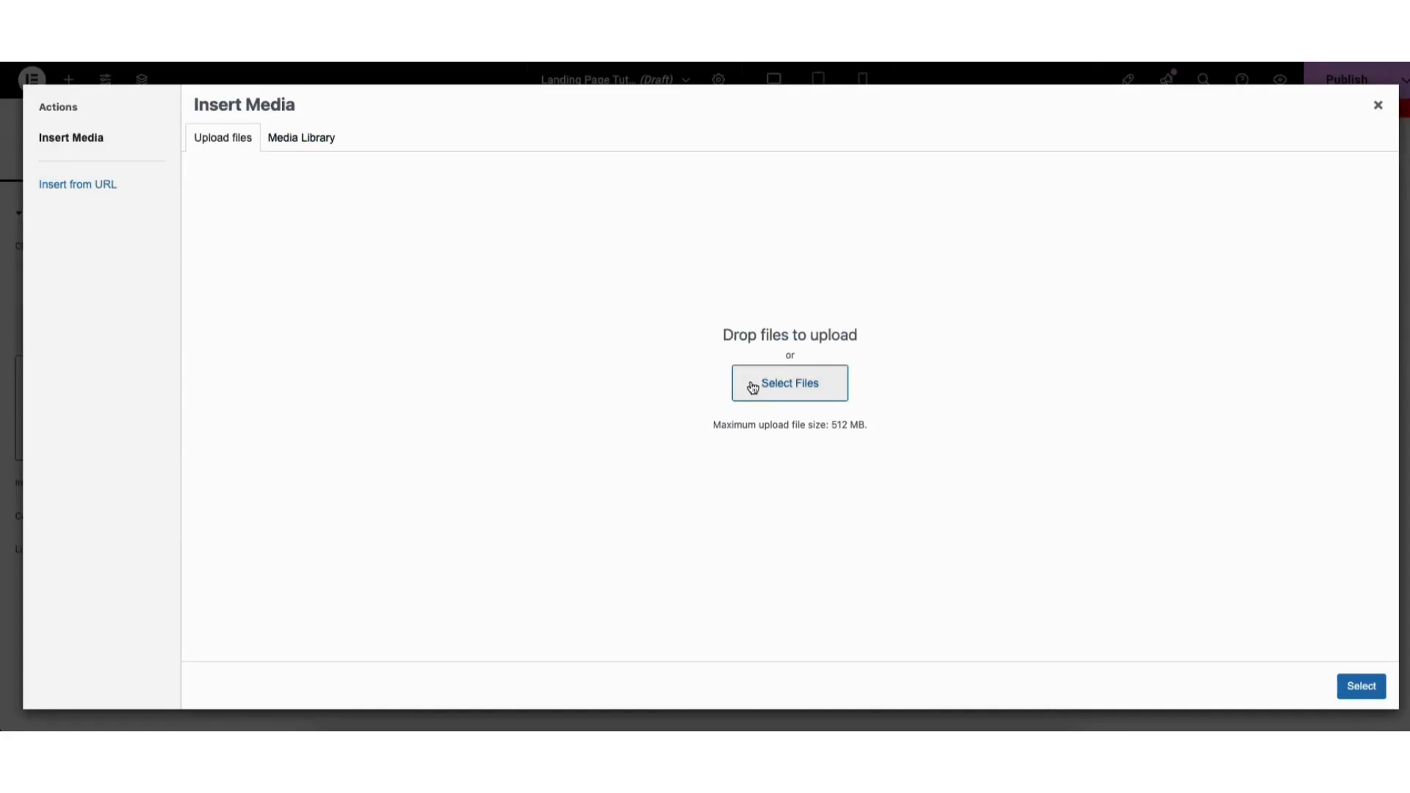
click(296, 143)
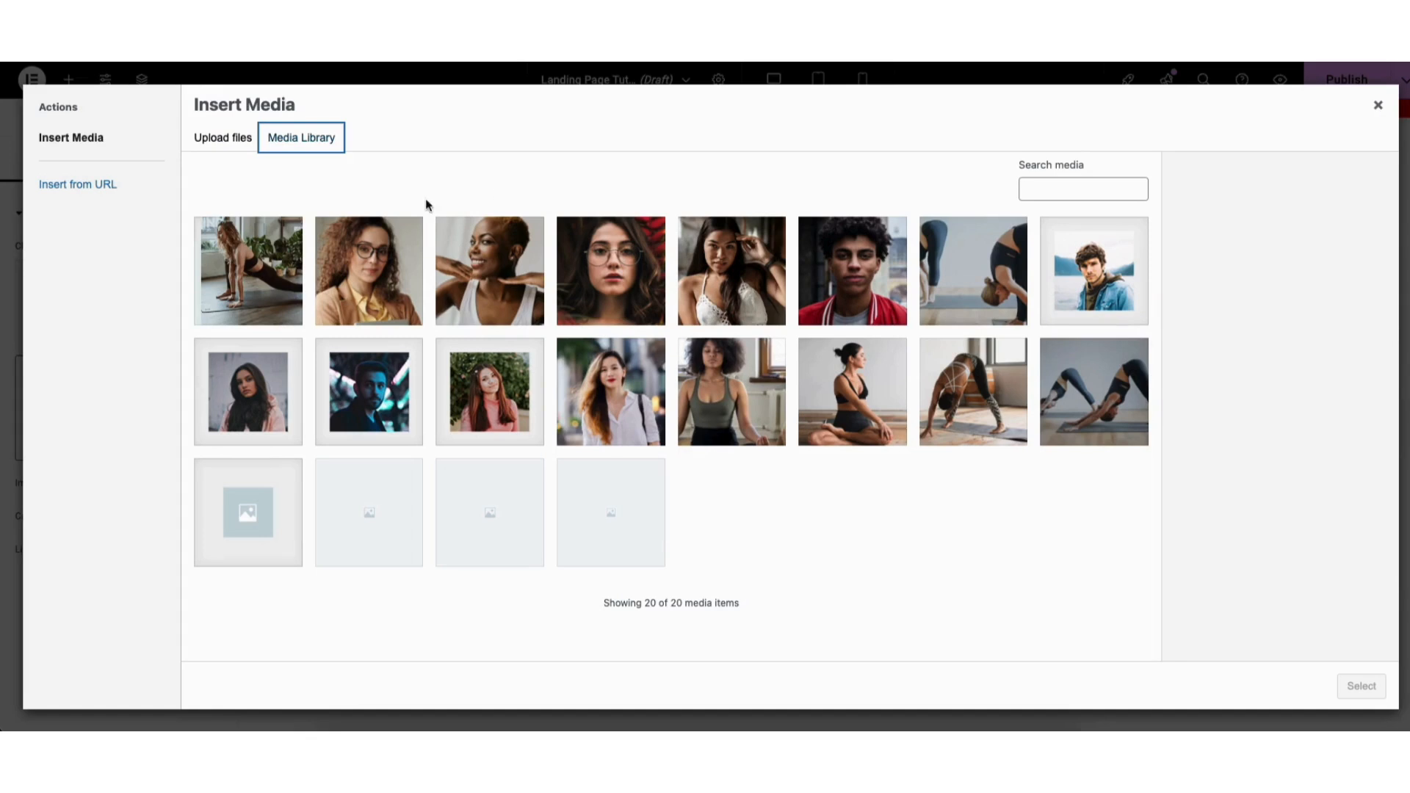
click(251, 272)
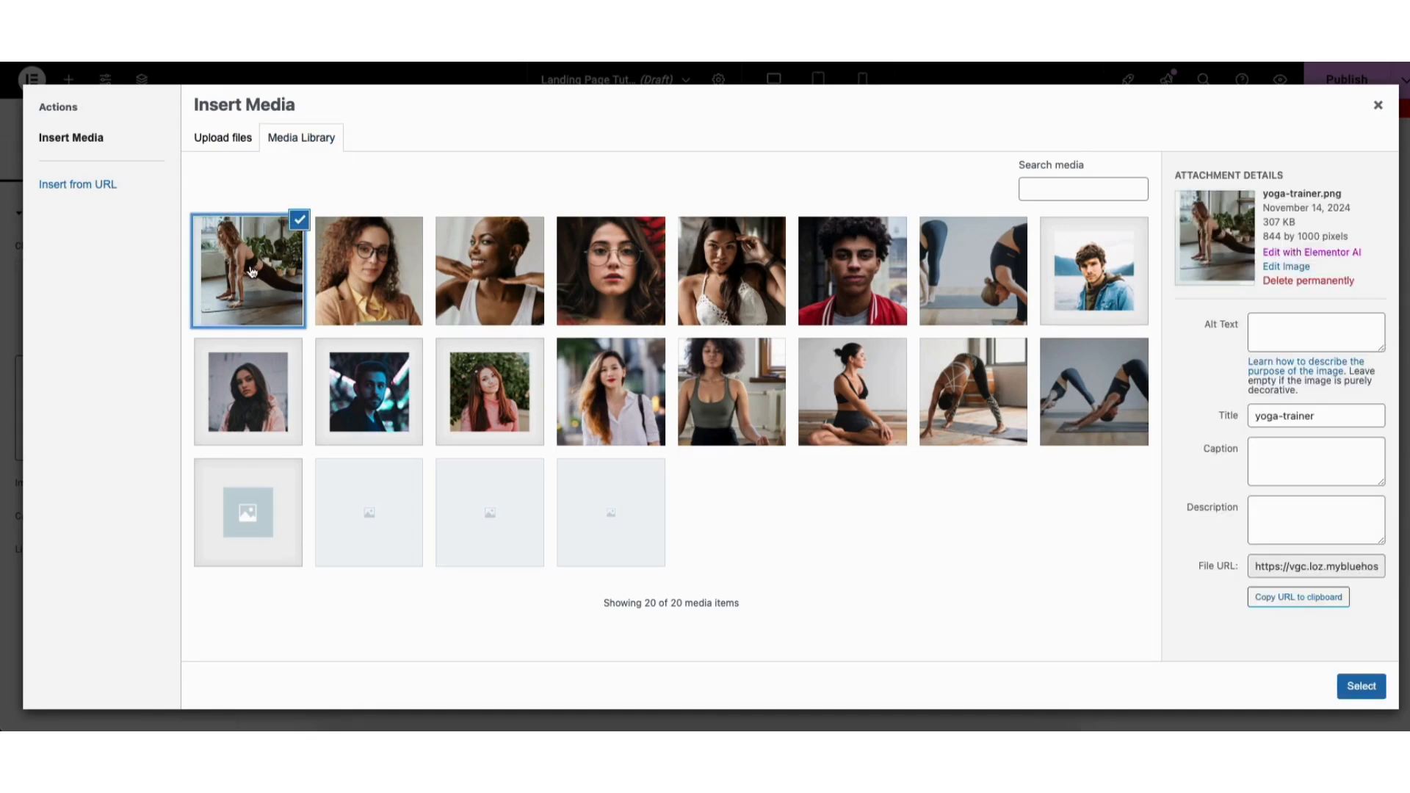
click(1359, 688)
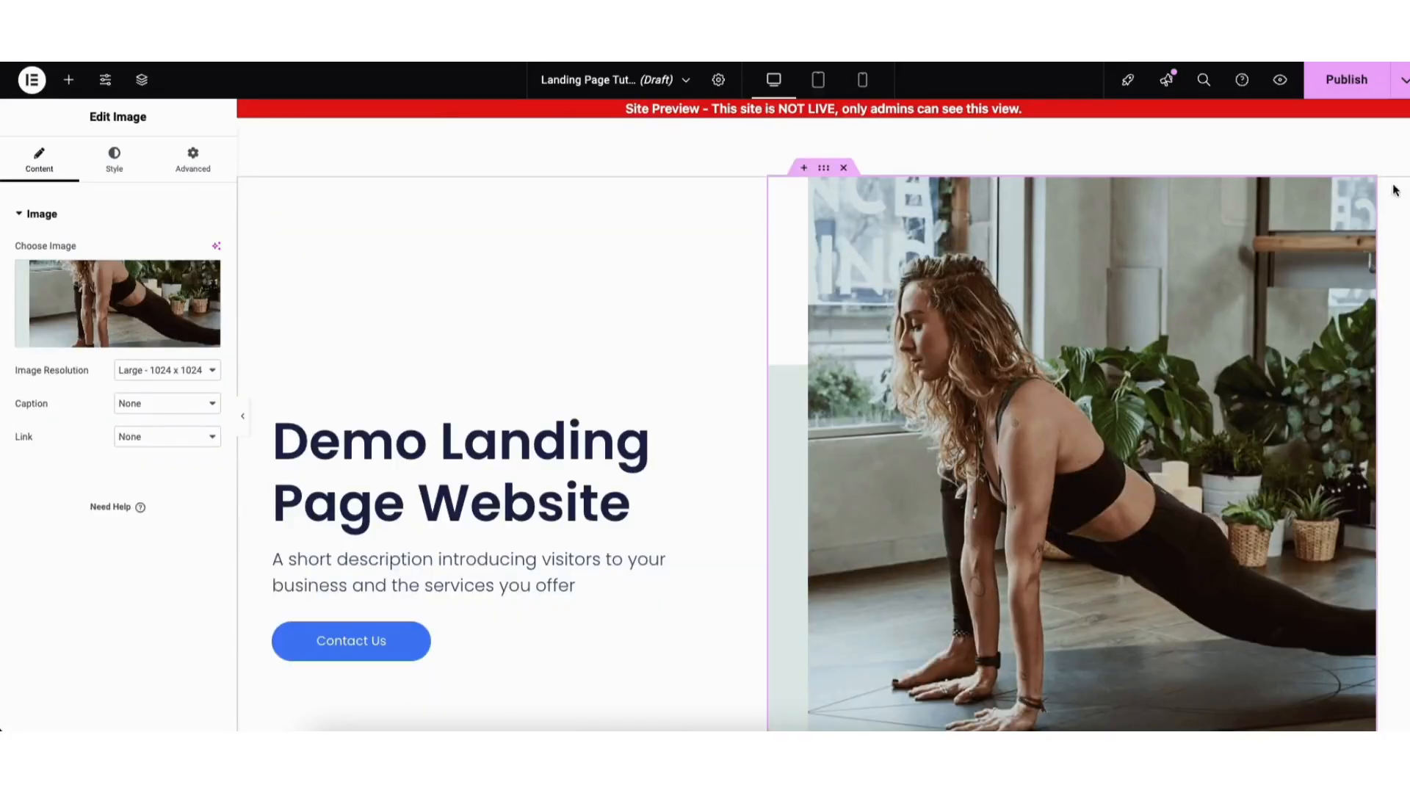
Replace the short description under the hero heading with "This is my demo text.".
scroll(955, 385, down, 1)
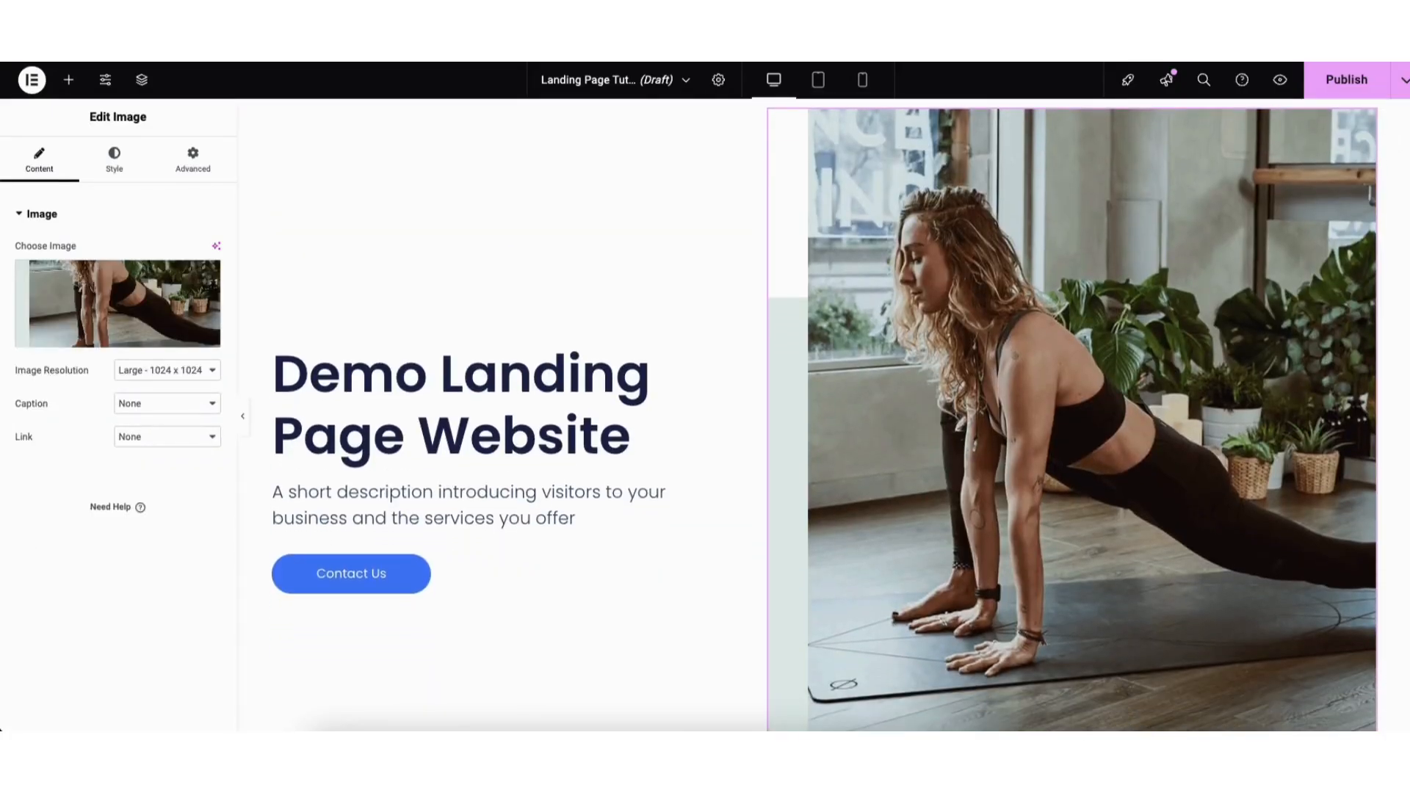
click(482, 490)
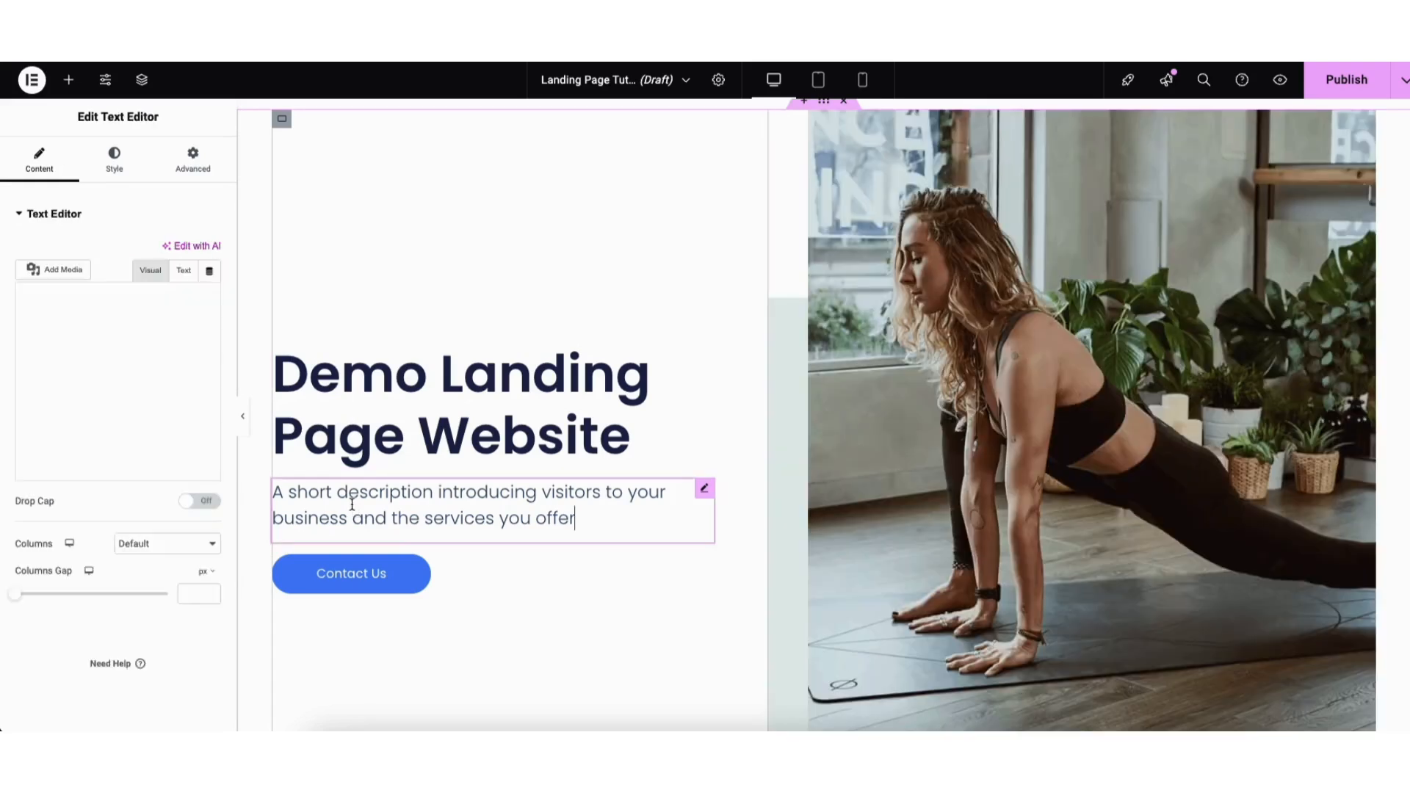
drag(24, 355, 122, 396)
text(This i)
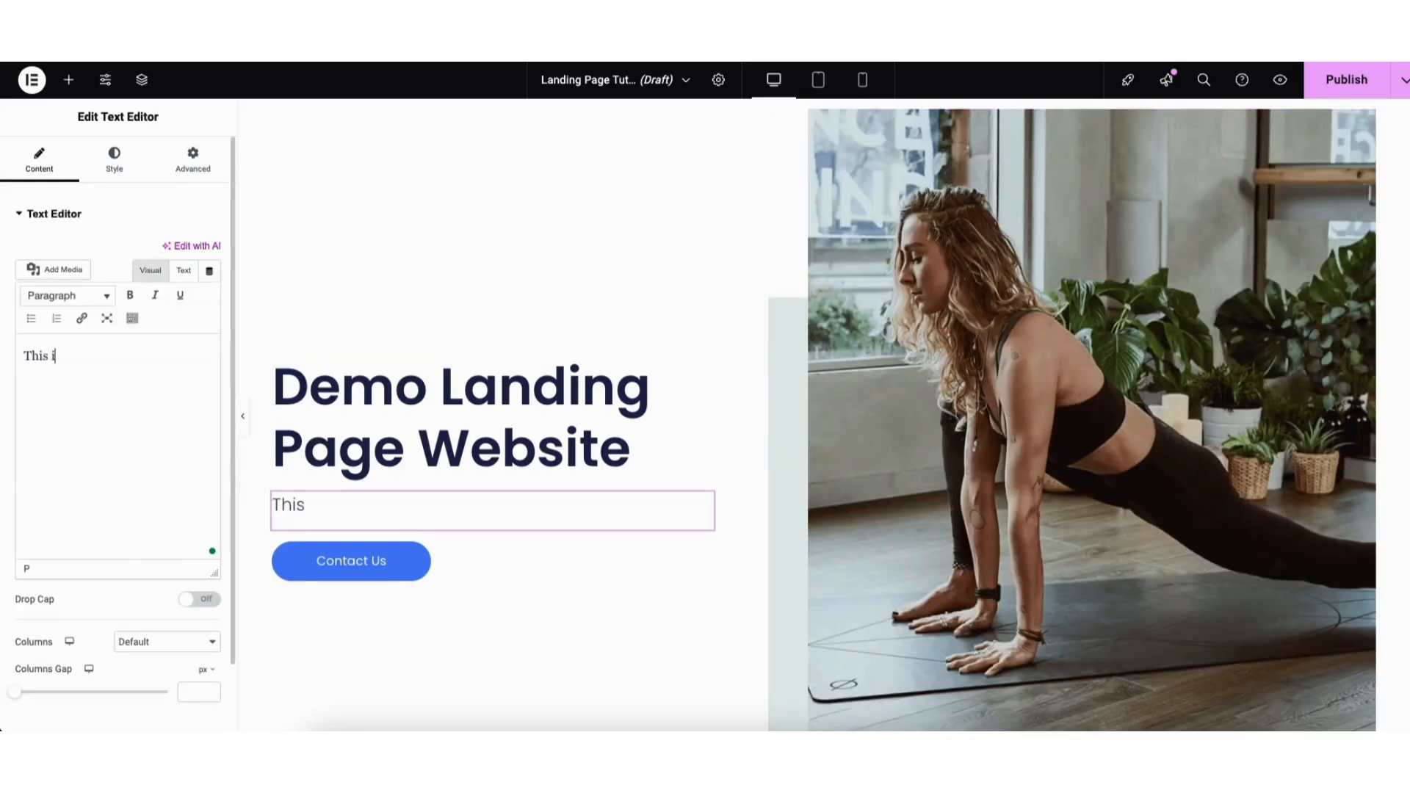
text(s my demo text.)
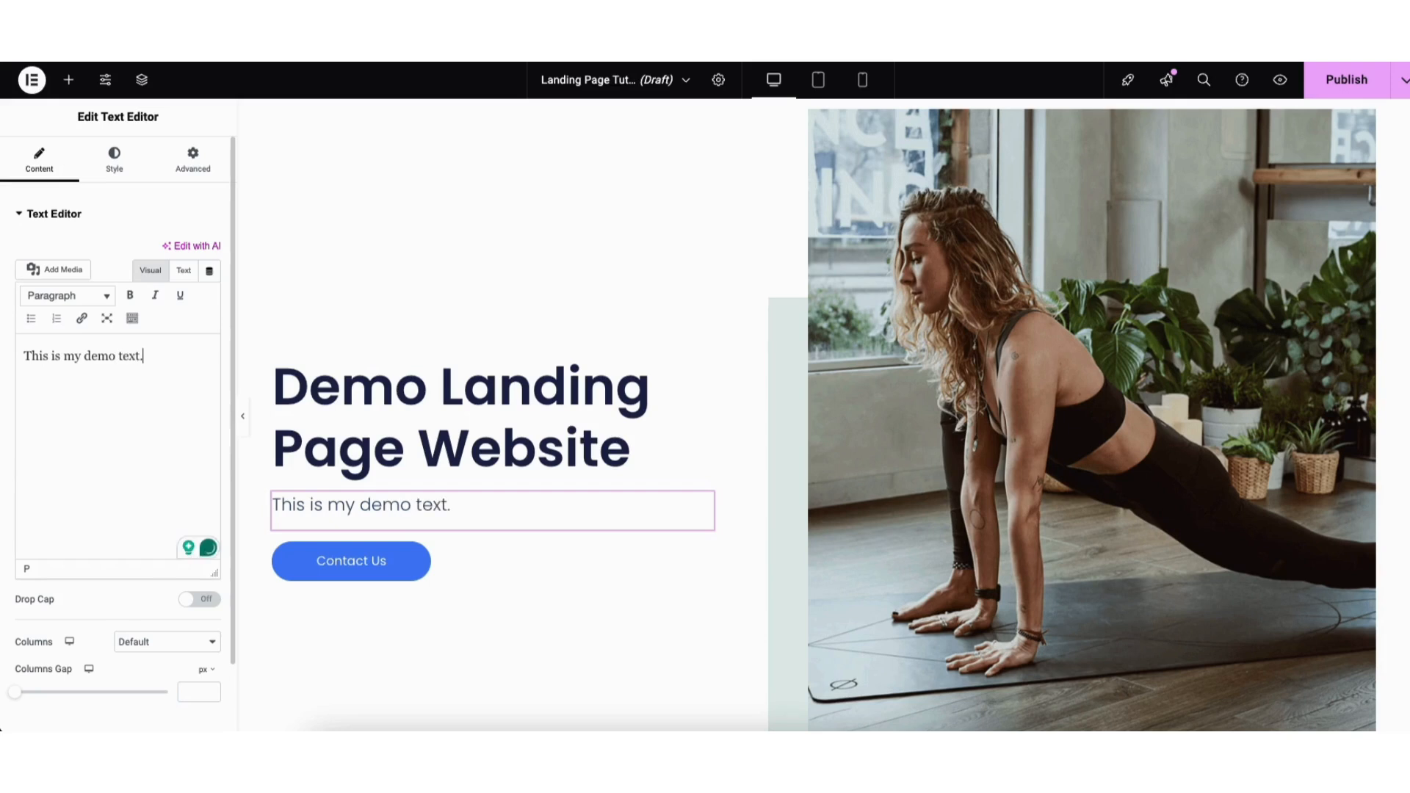
Examine the Contact Us button's text, link options, icon library, and normal and hover style settings.
click(309, 571)
drag(117, 287, 182, 288)
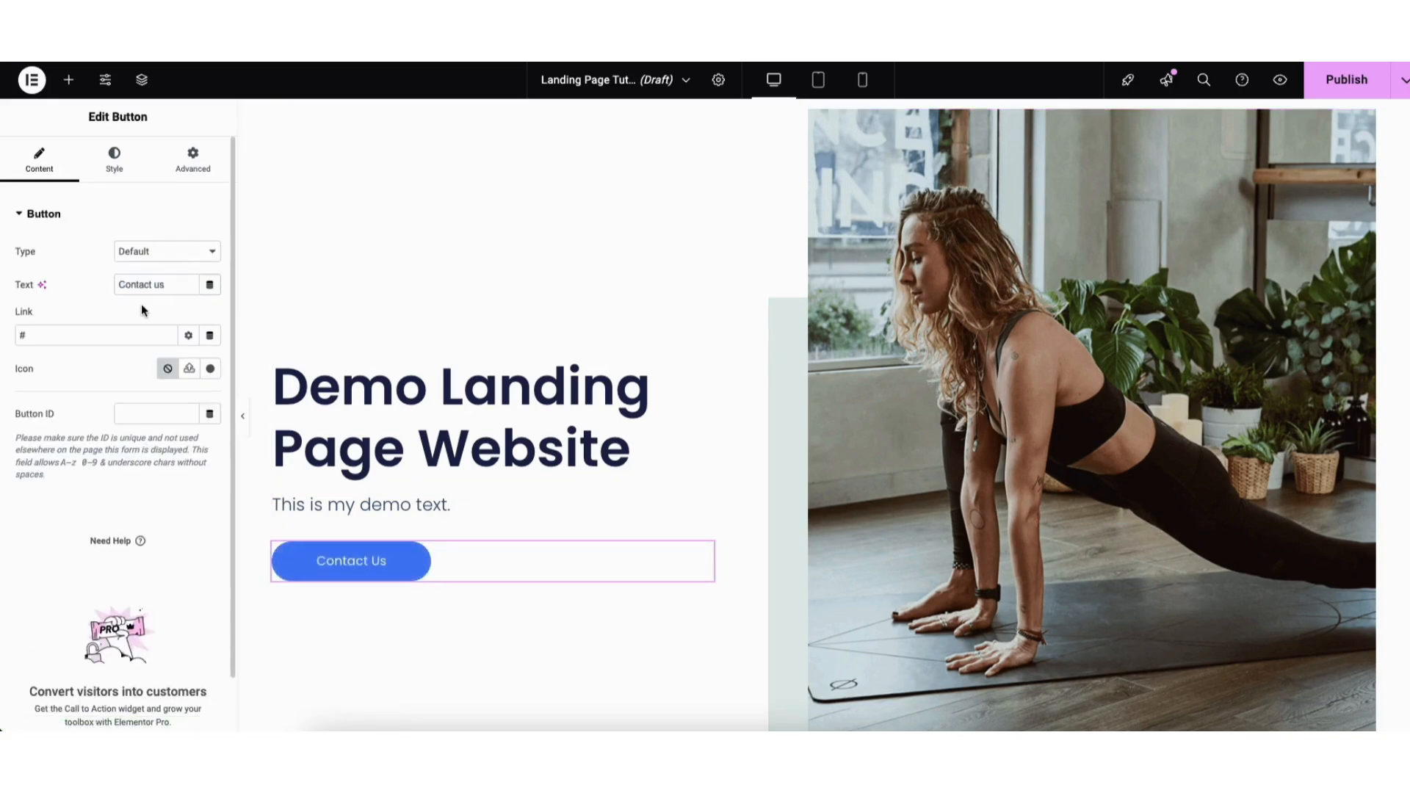
click(83, 334)
click(188, 336)
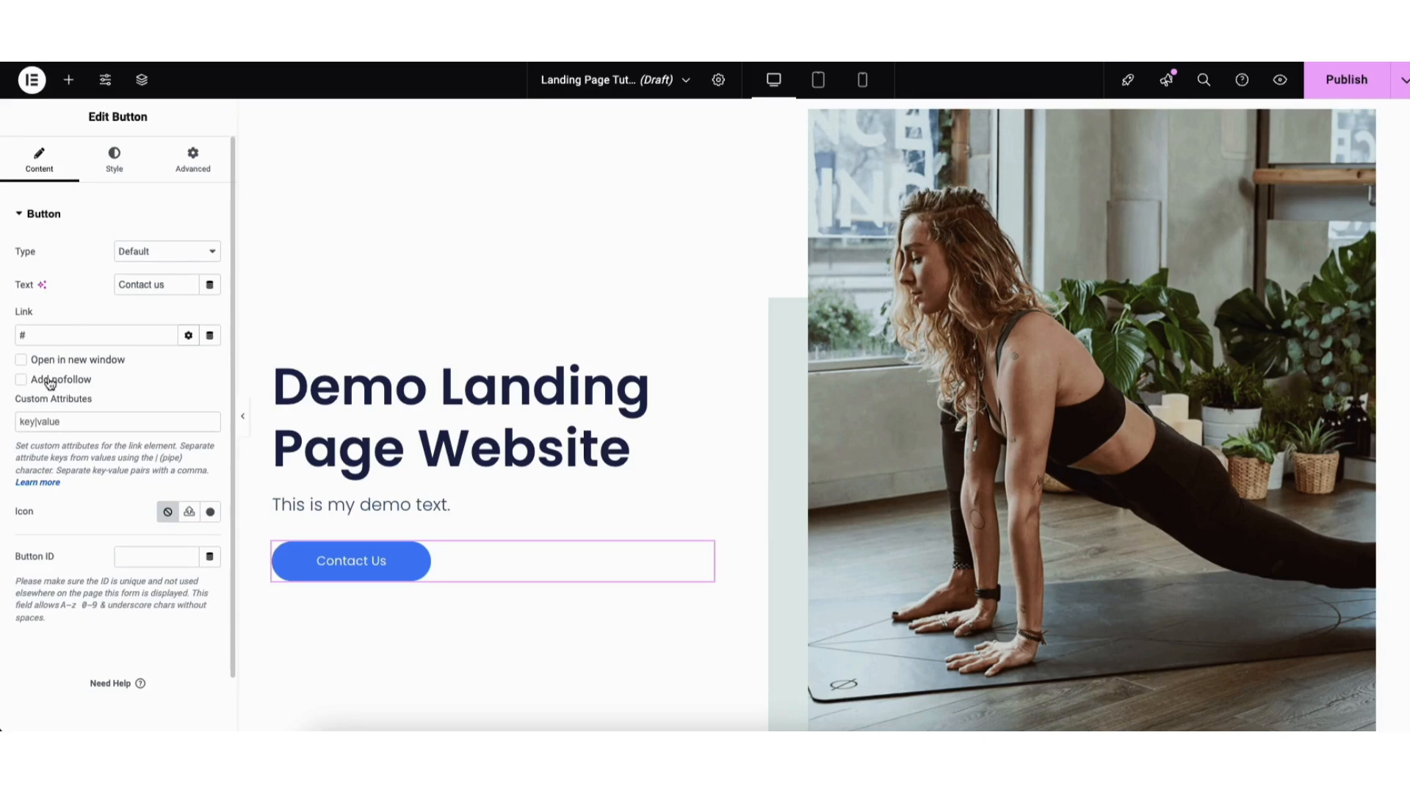
click(188, 335)
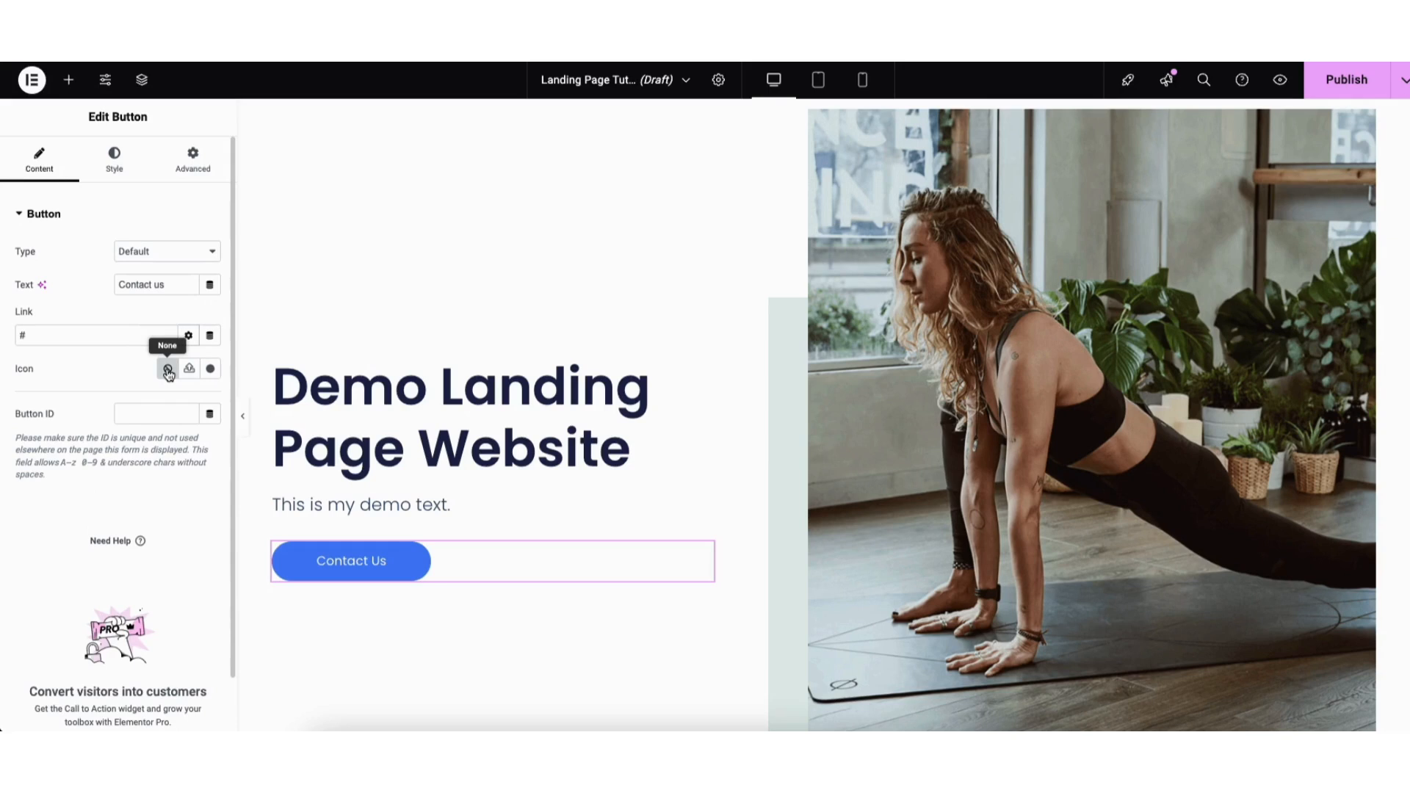
click(212, 371)
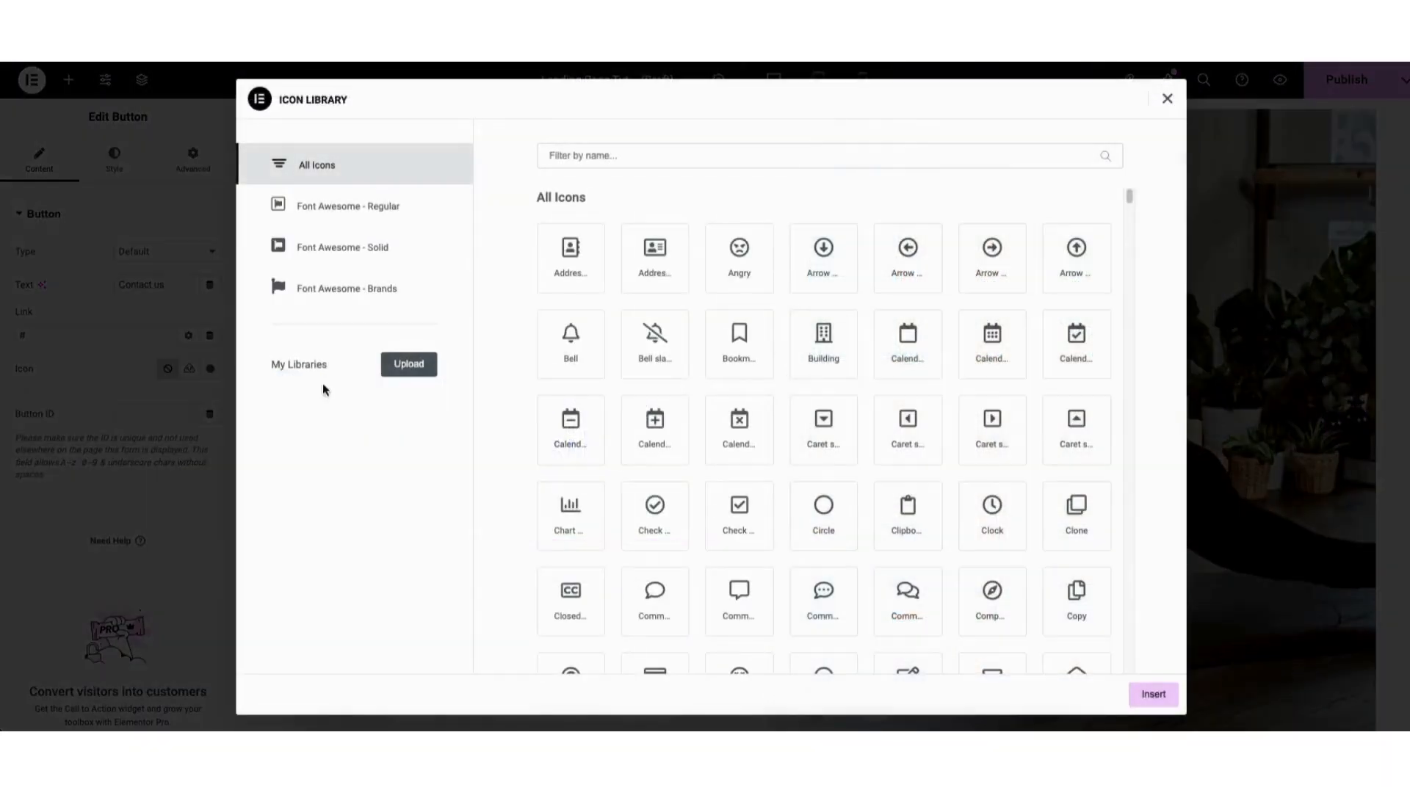
drag(1127, 192, 1127, 243)
click(1166, 99)
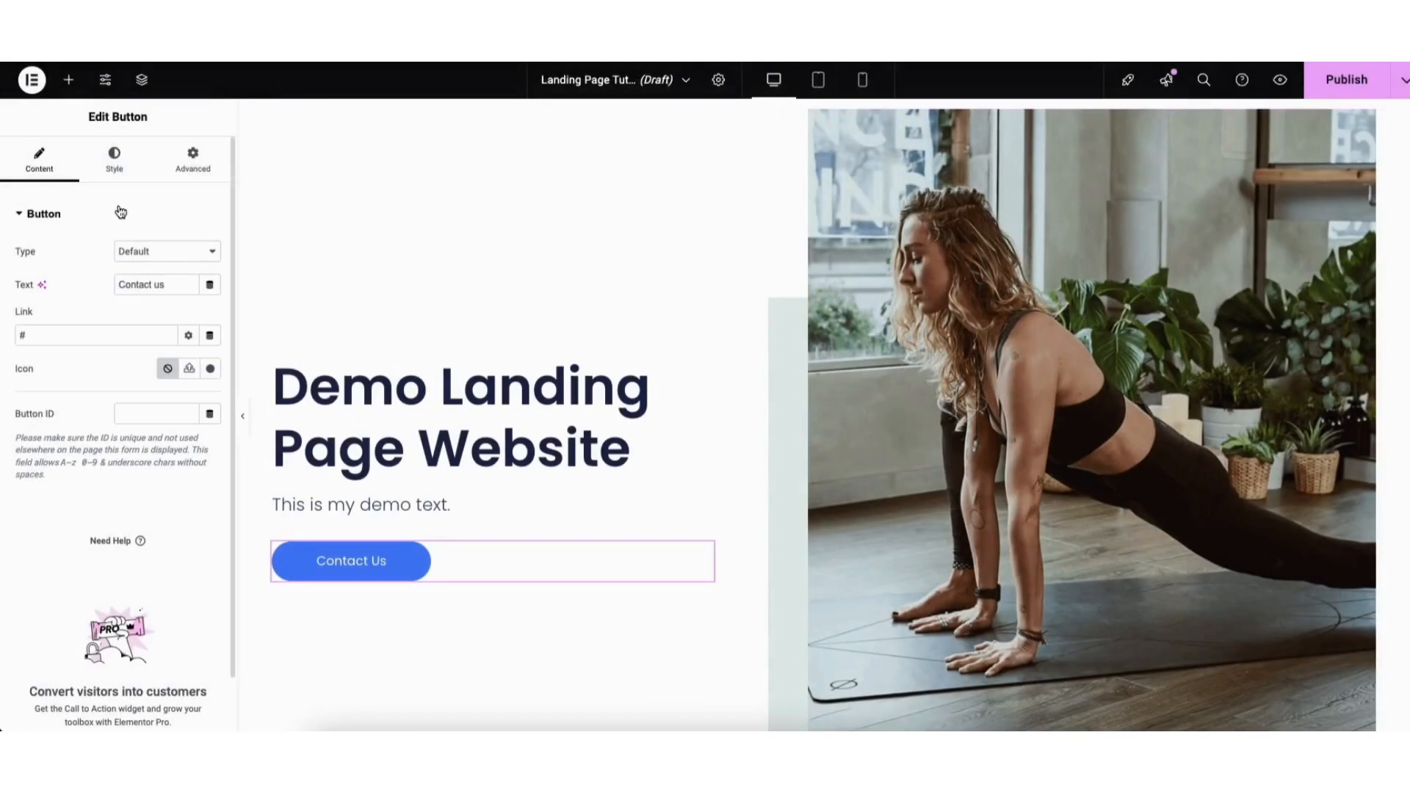
click(114, 165)
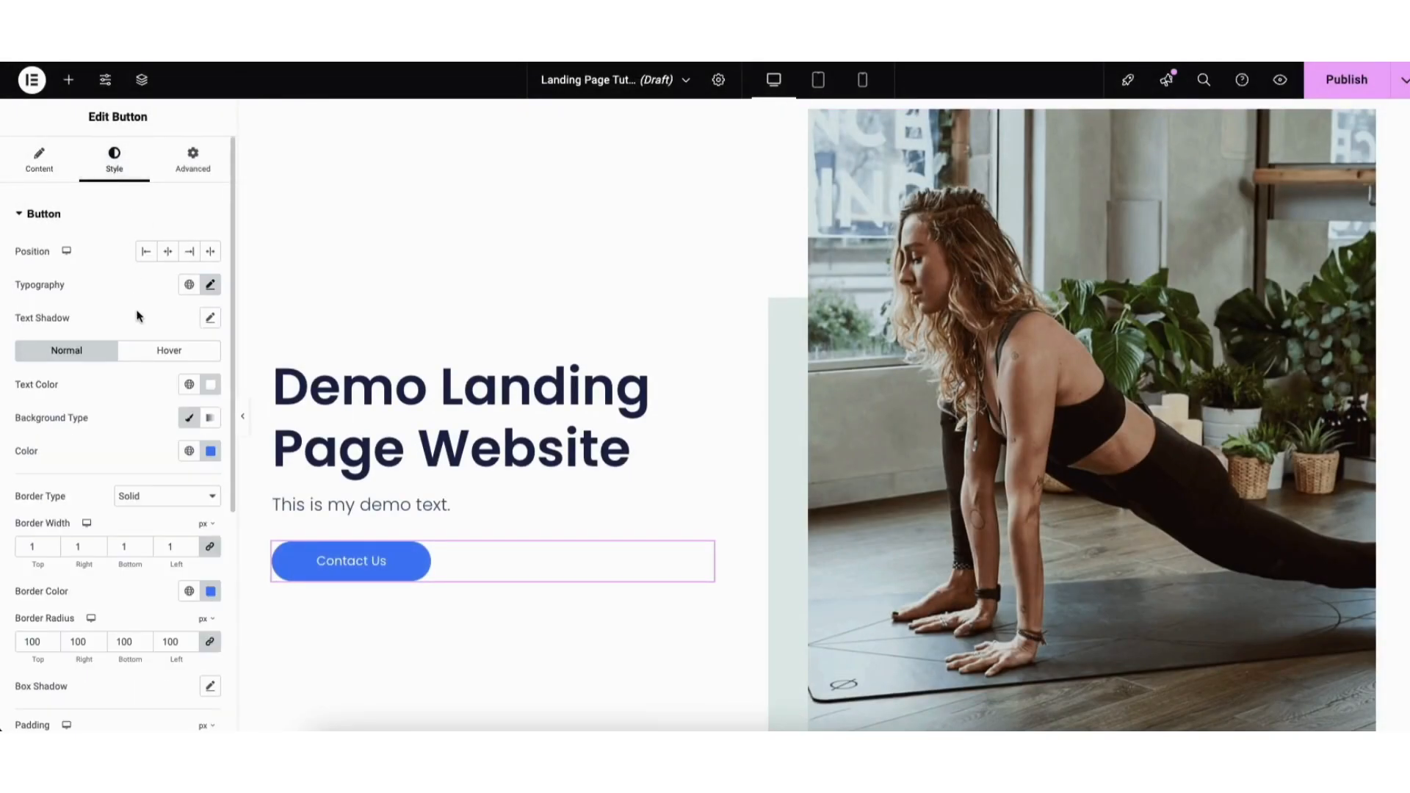
click(147, 351)
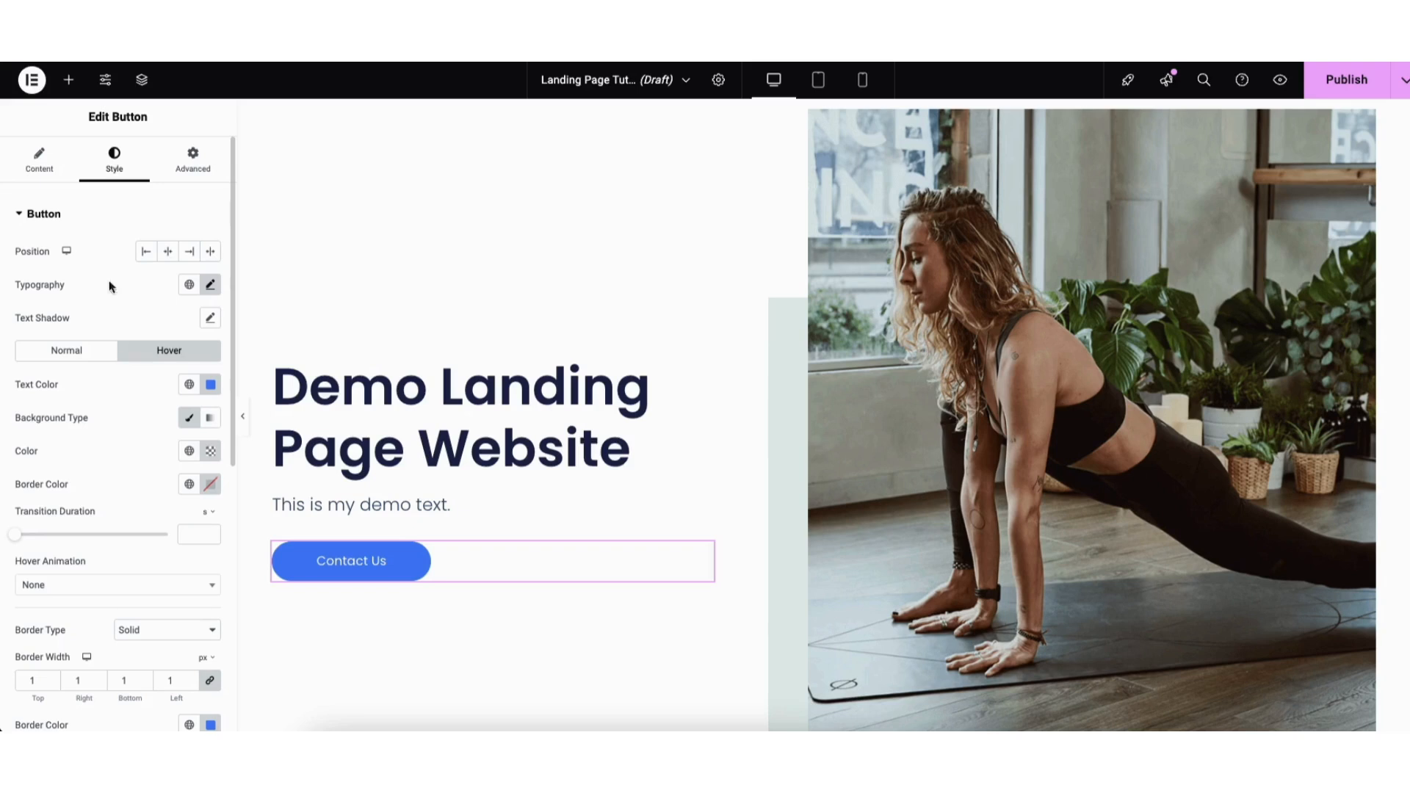
Insert a Text Editor widget between the demo text and the Contact Us button, and delete it again.
click(69, 82)
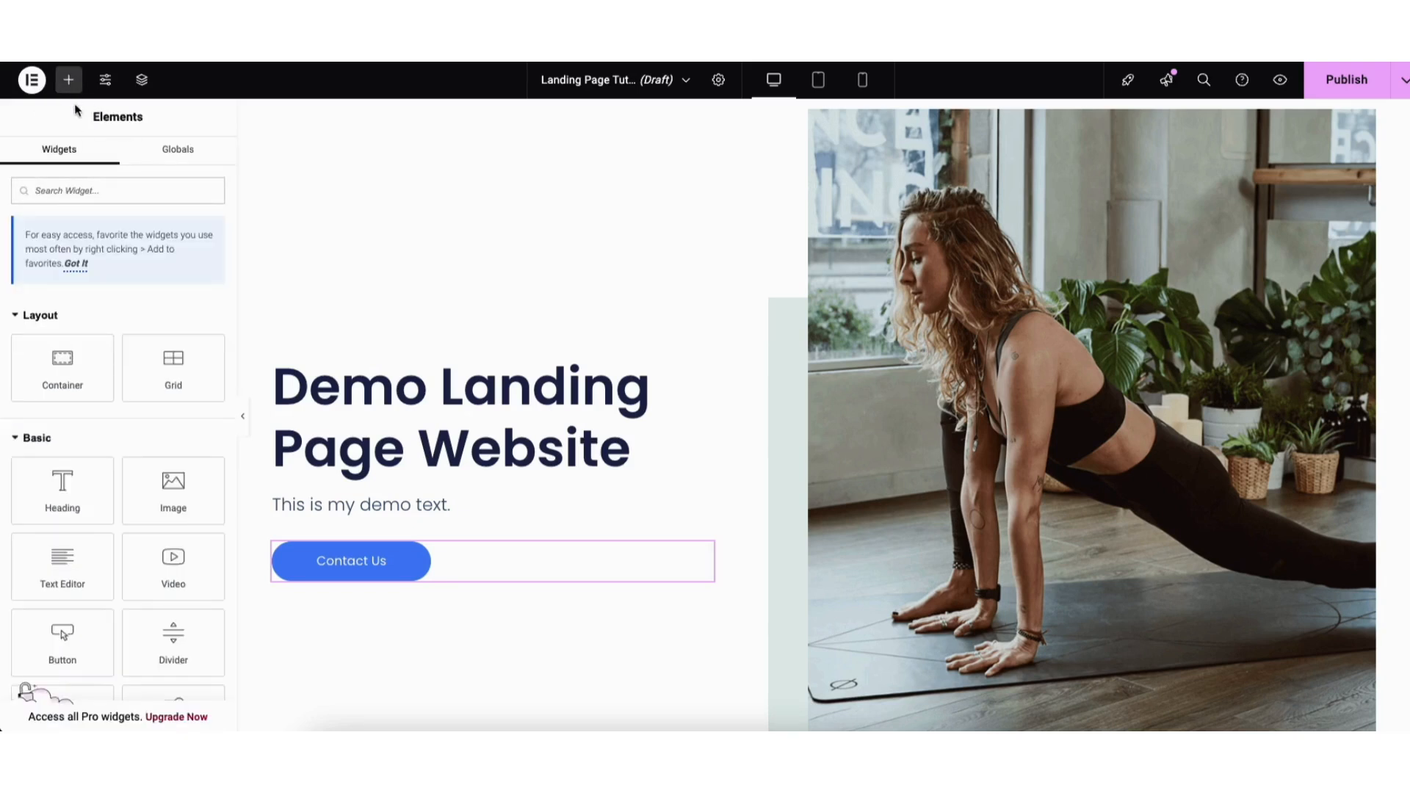
mouse_move(51, 568)
mouse_down()
mouse_move(220, 539)
mouse_move(354, 488)
mouse_move(63, 559)
mouse_up()
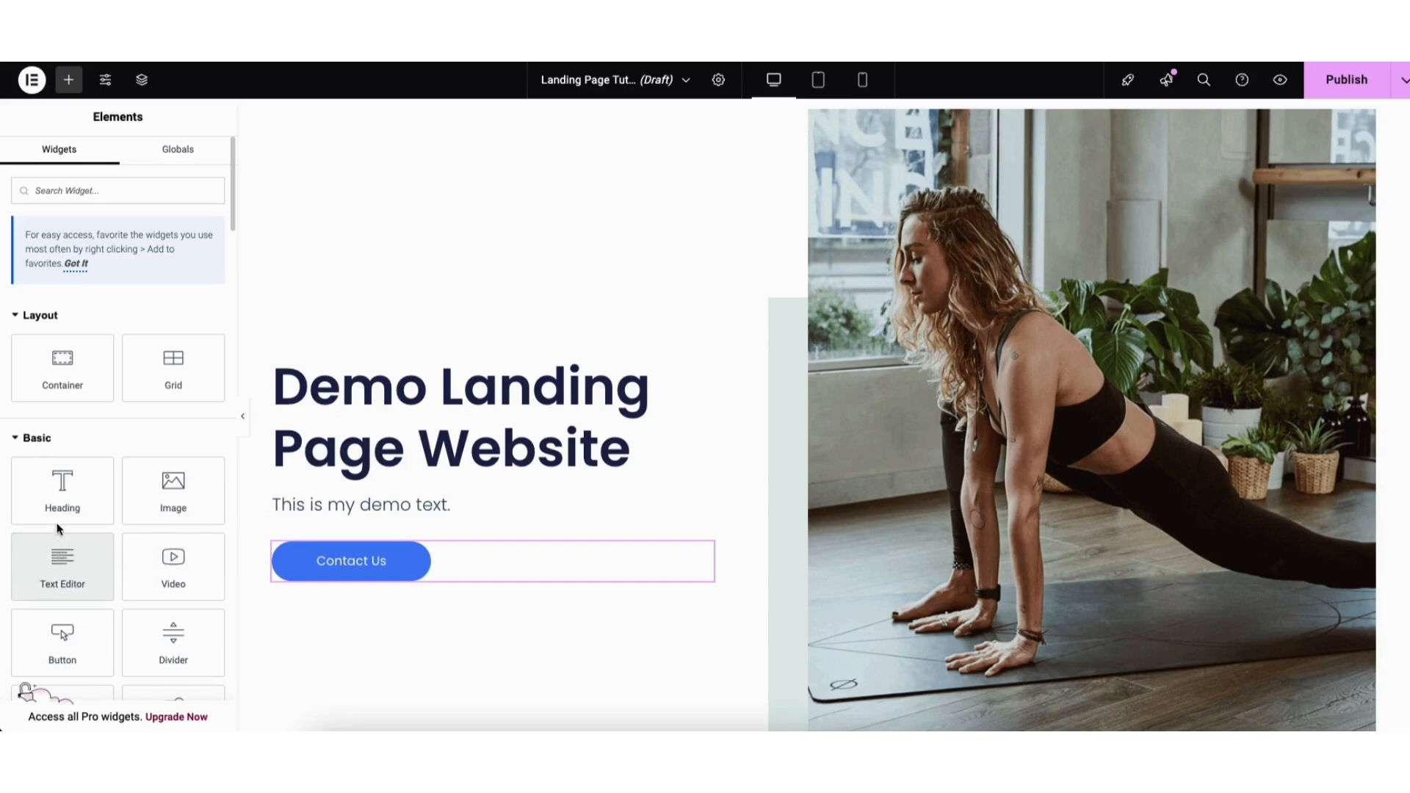
drag(55, 571, 335, 521)
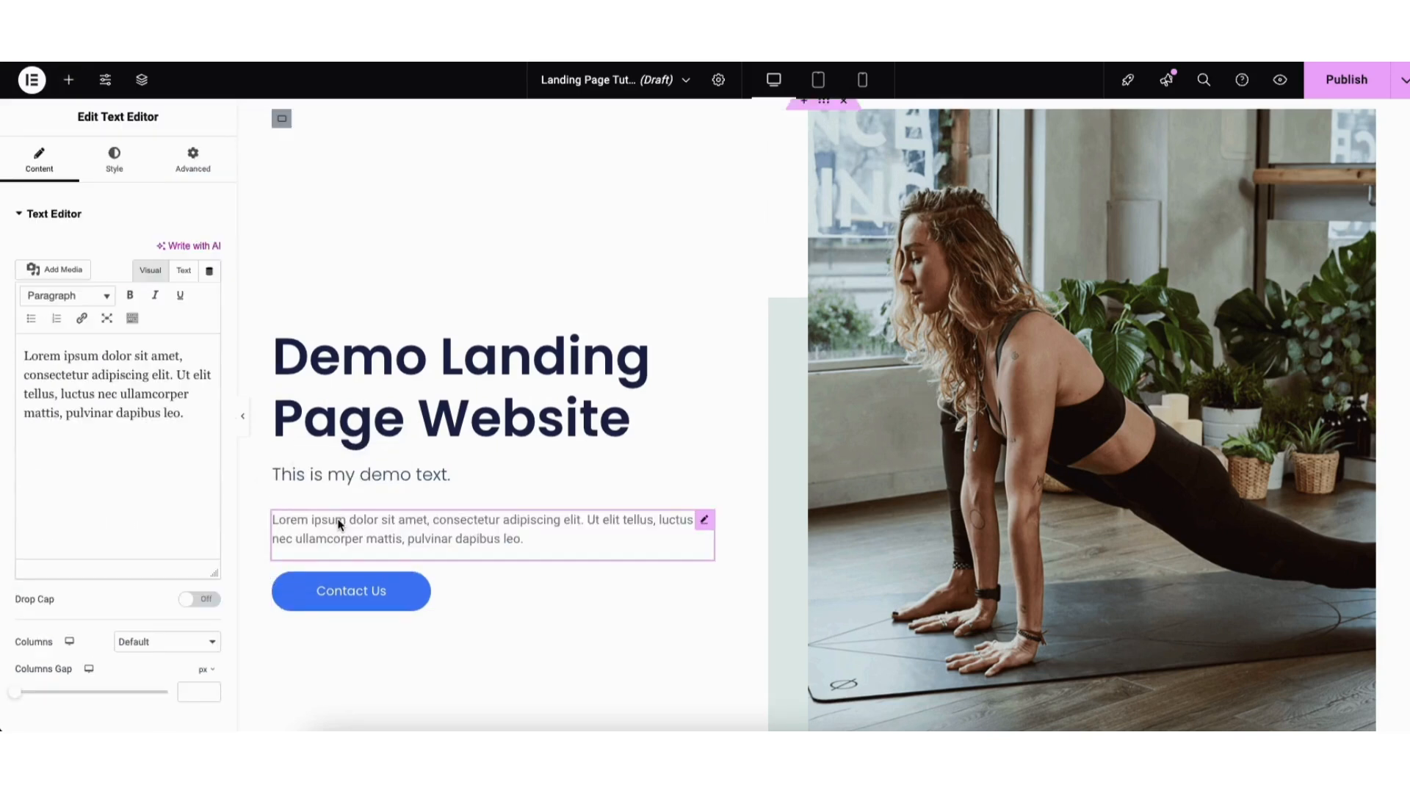
right_click(380, 531)
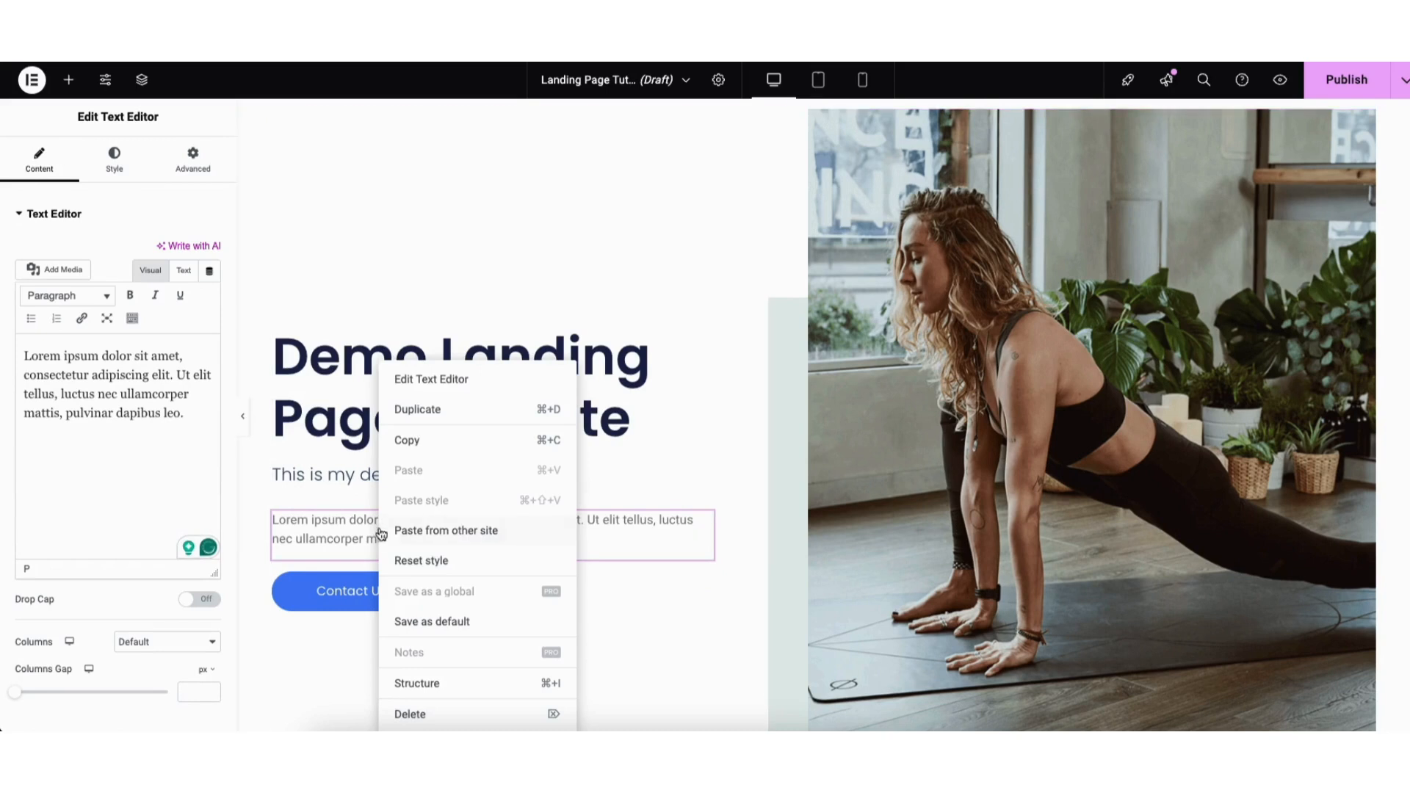
click(411, 714)
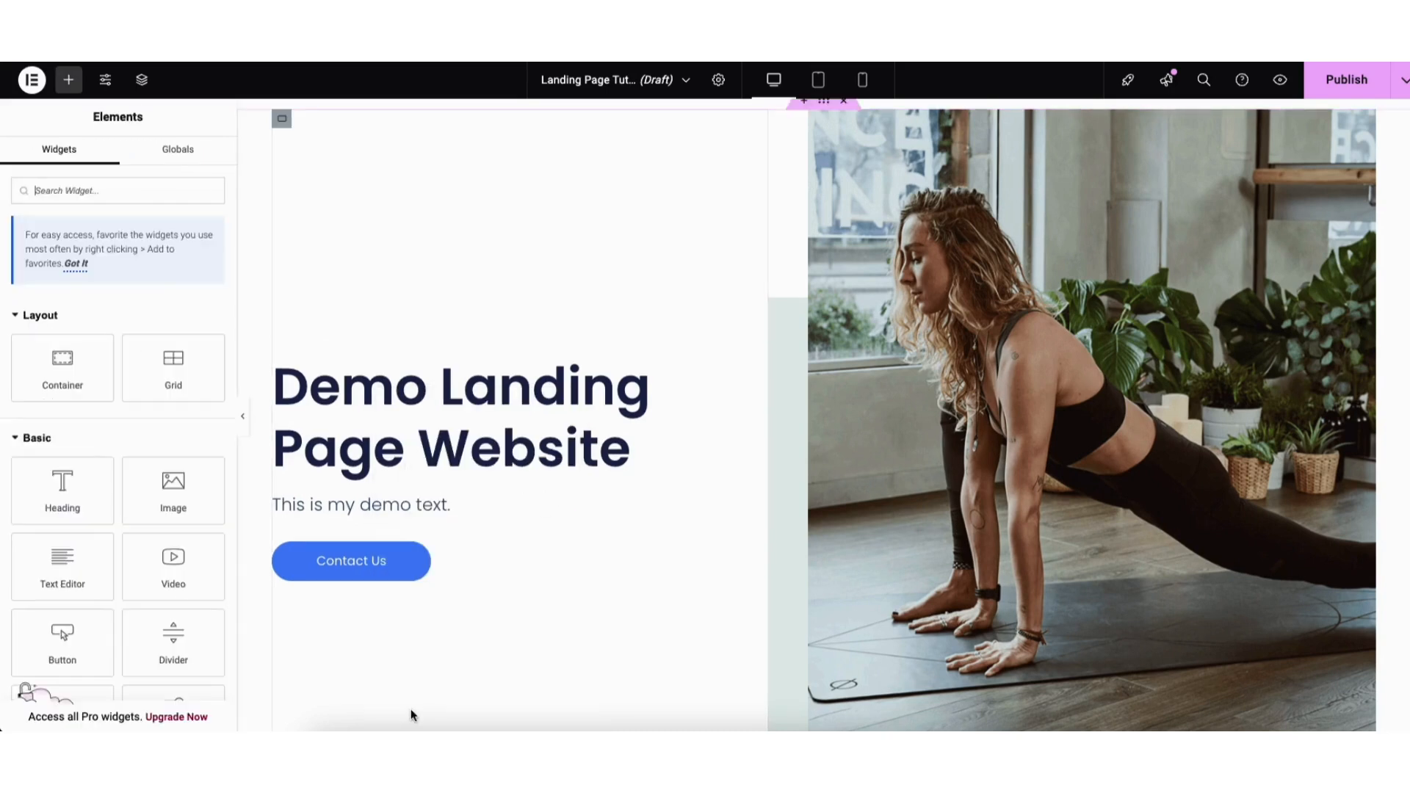
Duplicate the demo text and reorder the hero elements so the Contact Us button sits directly under the heading, above both texts.
right_click(422, 504)
click(450, 410)
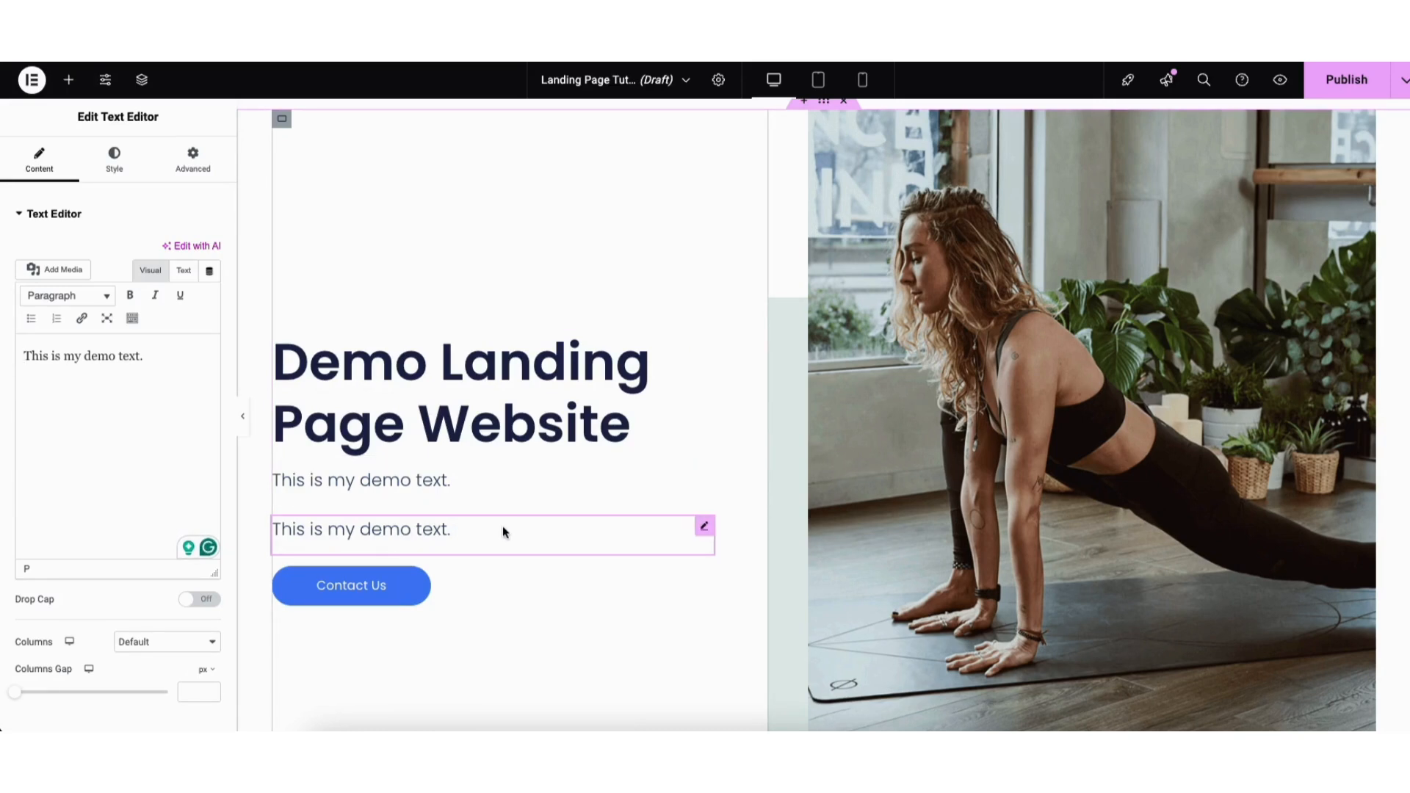
drag(440, 570, 604, 494)
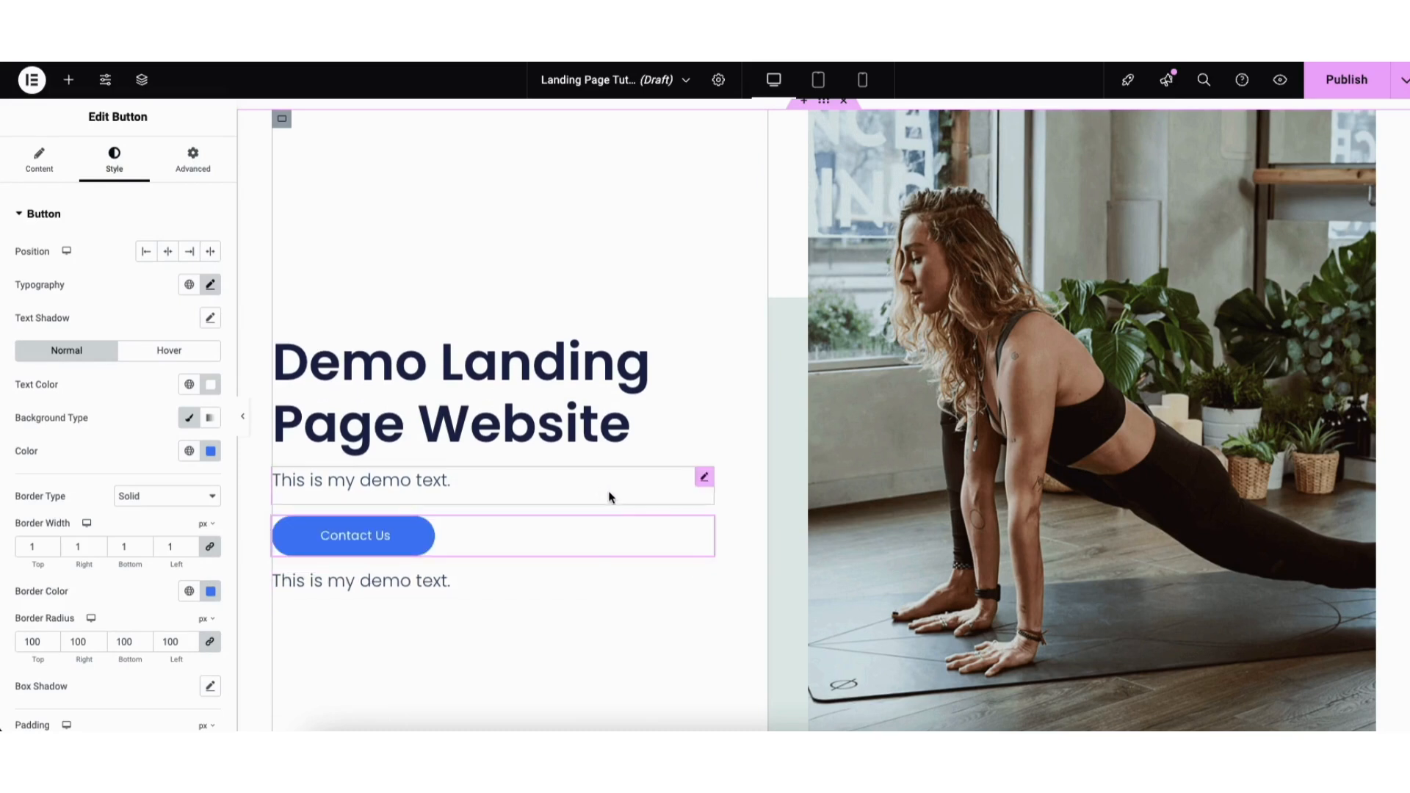
drag(704, 481, 641, 561)
Add a Text Editor widget below the second demo text in the hero section.
click(69, 79)
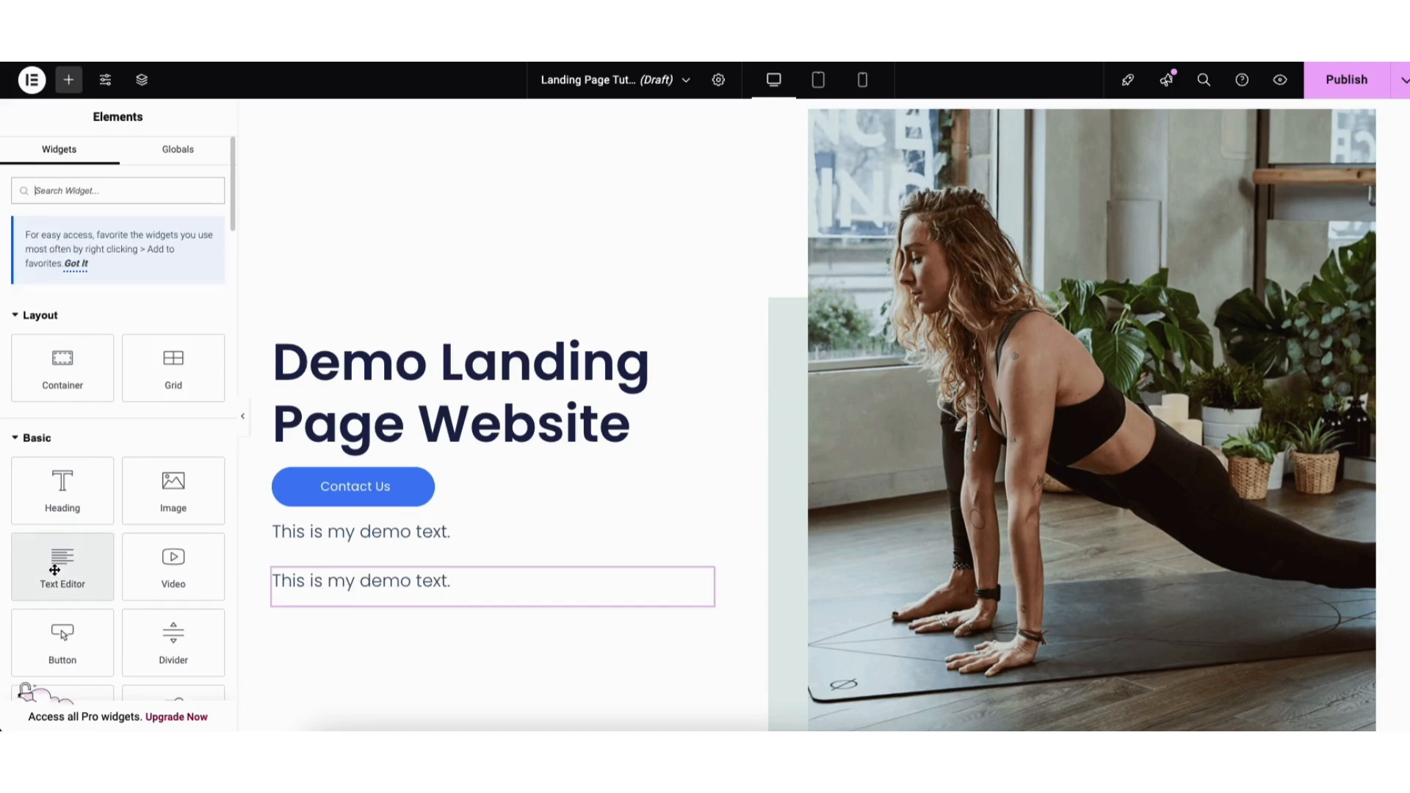
drag(56, 570, 370, 599)
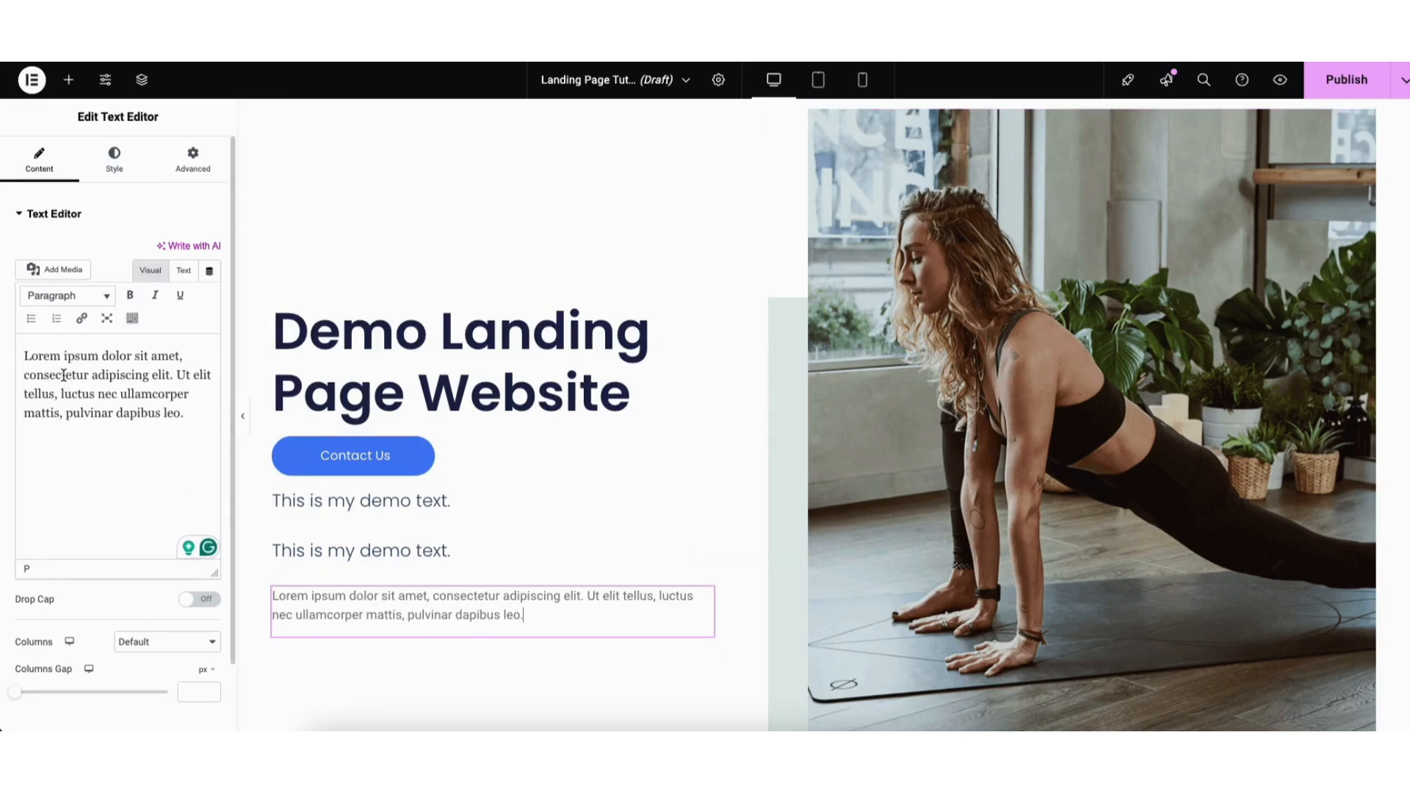
Examine the new text block's link settings, additional formatting tools and text color option.
click(82, 319)
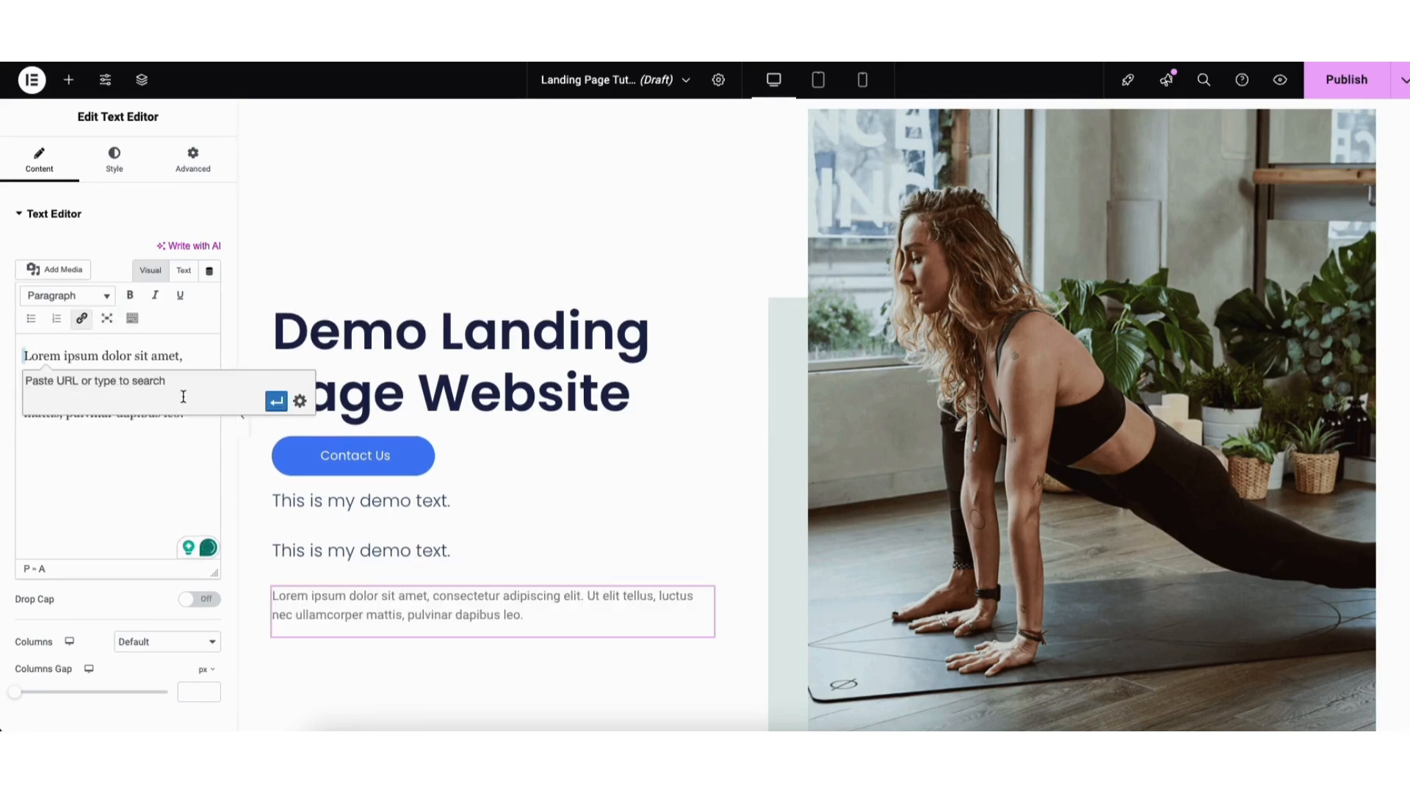
click(299, 400)
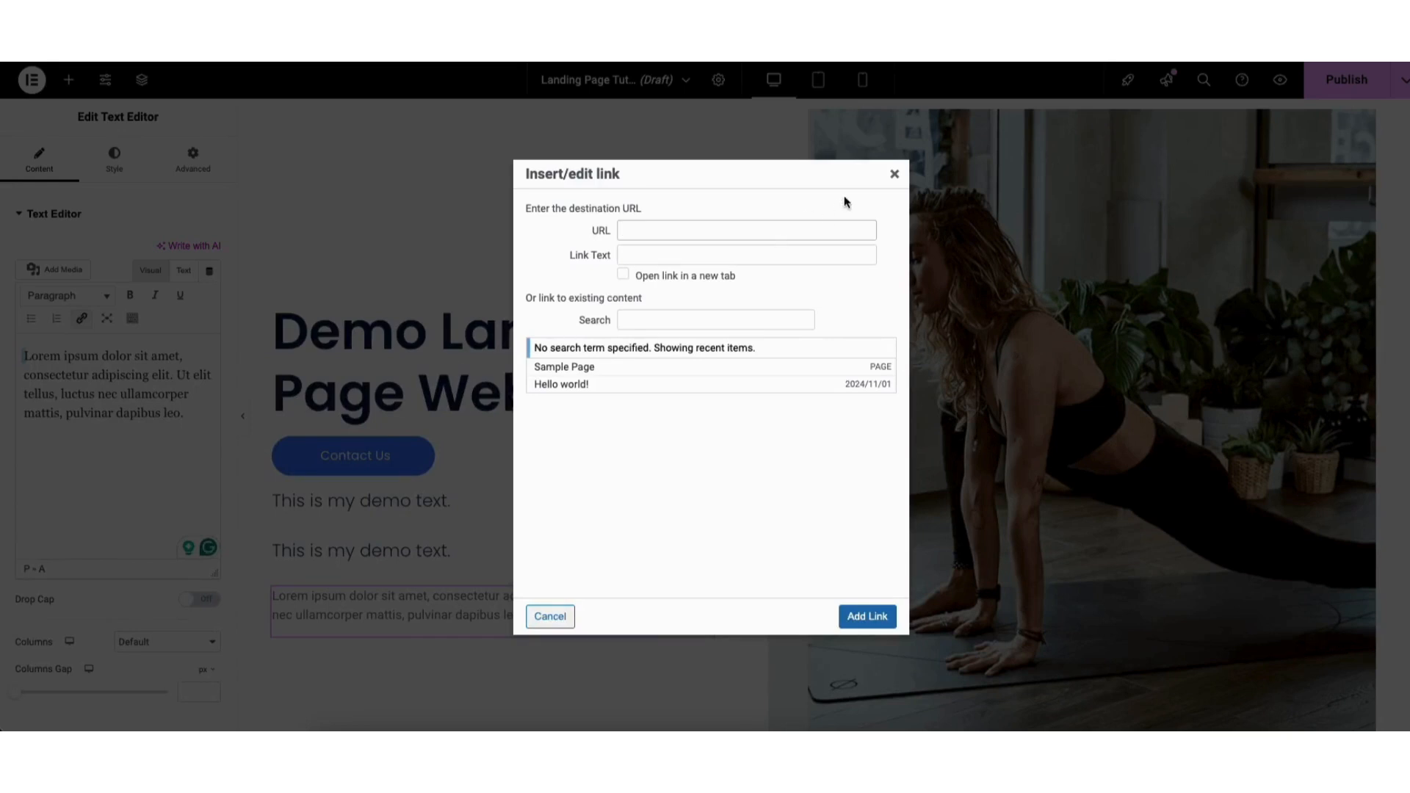
click(894, 174)
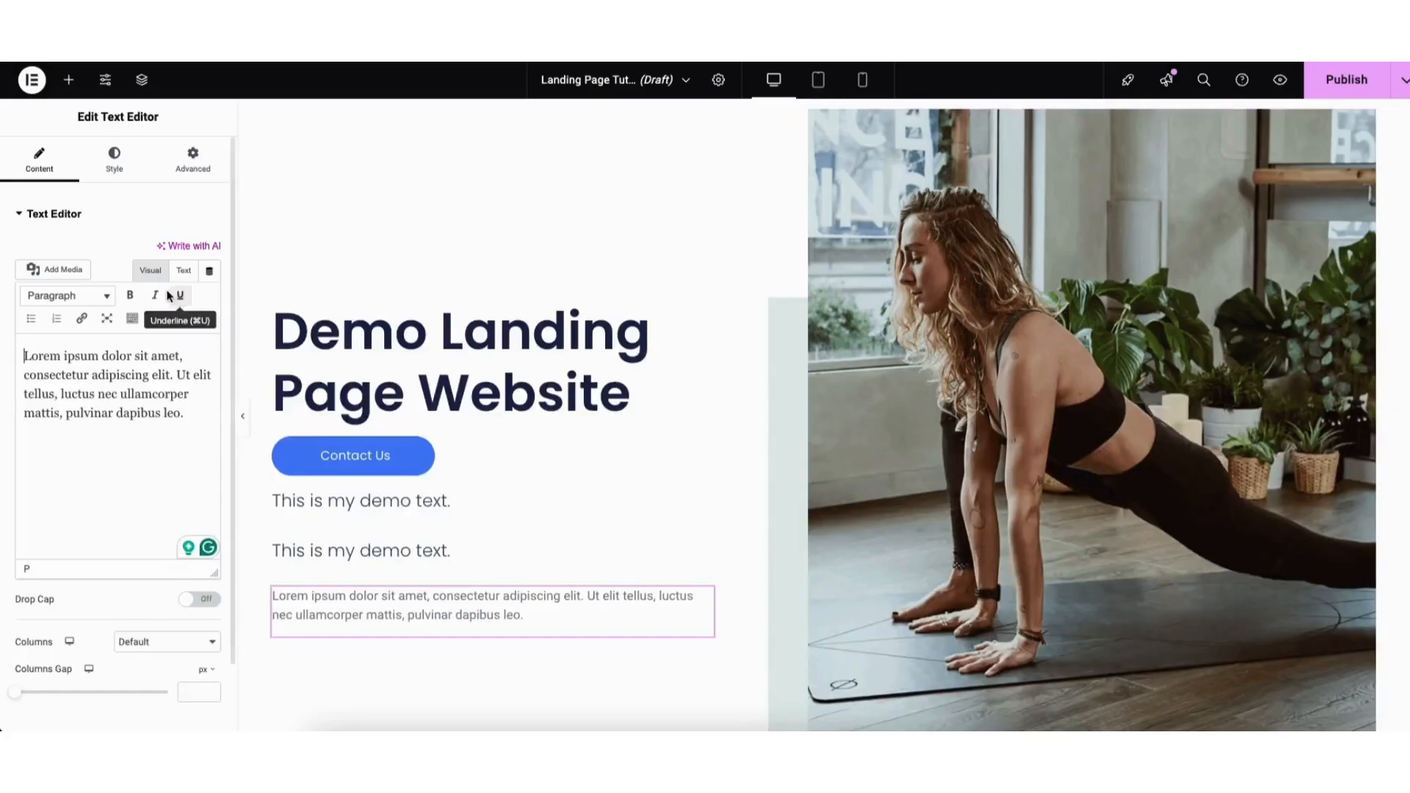
click(135, 322)
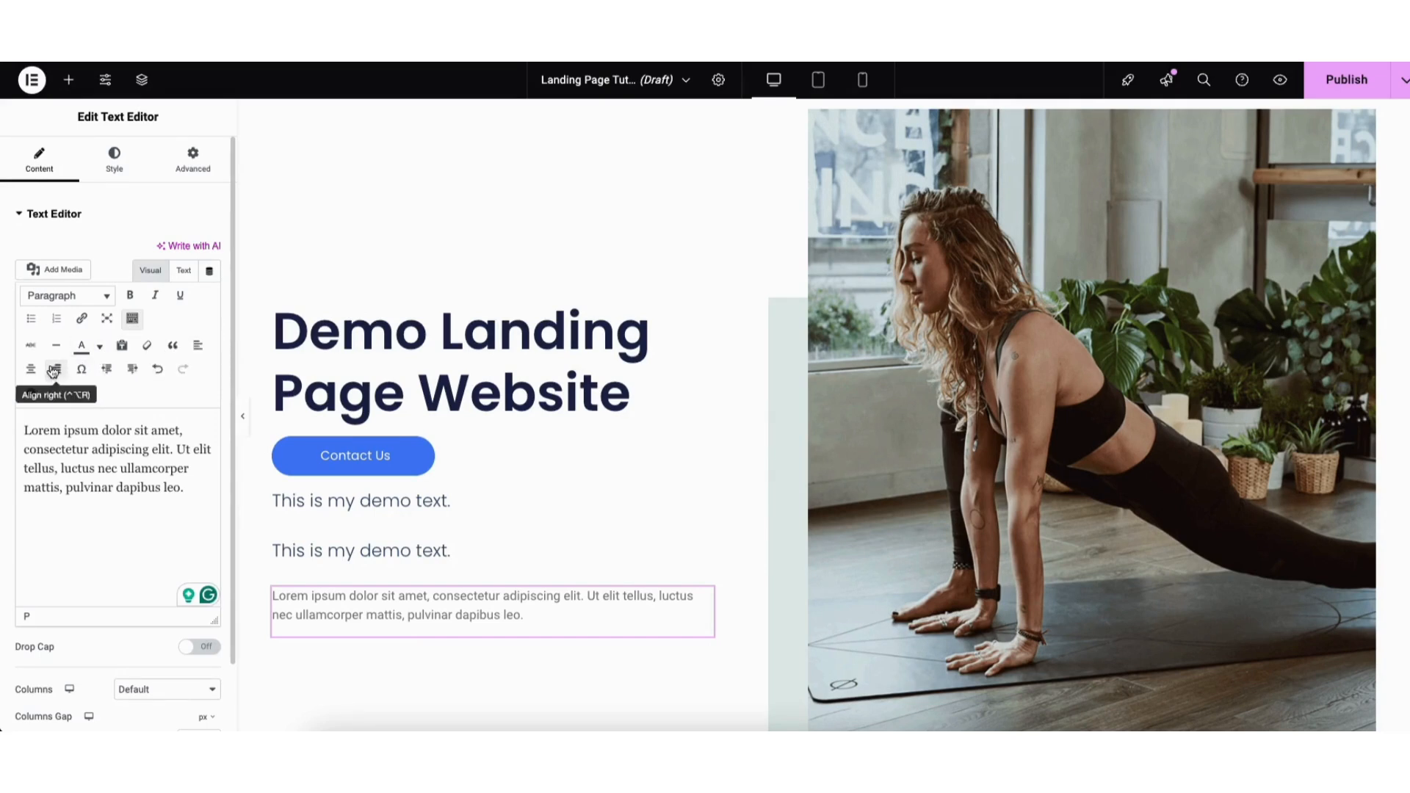
click(99, 348)
click(99, 351)
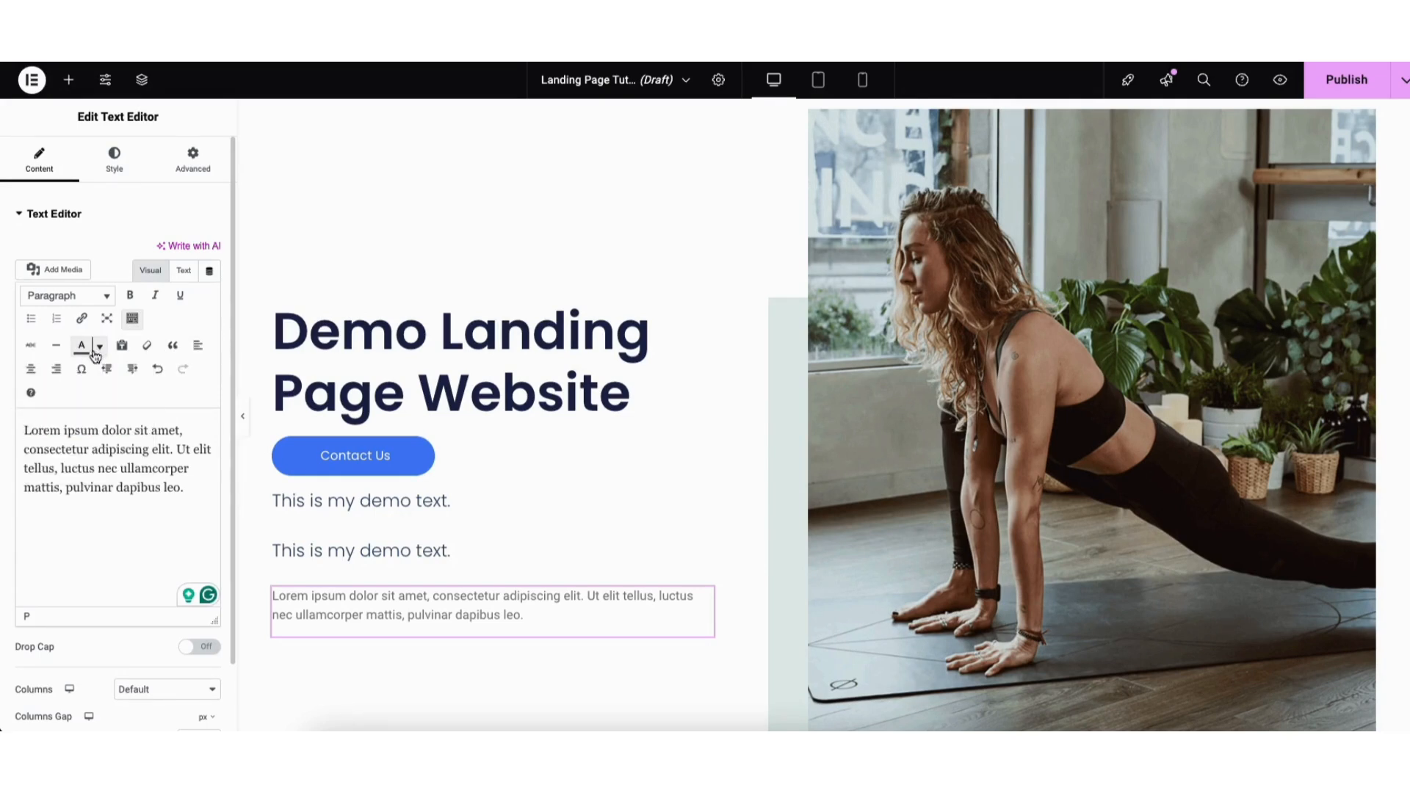
key(super+k)
click(181, 373)
Examine the new text block's style settings, including text color, typography and the available font families.
click(116, 166)
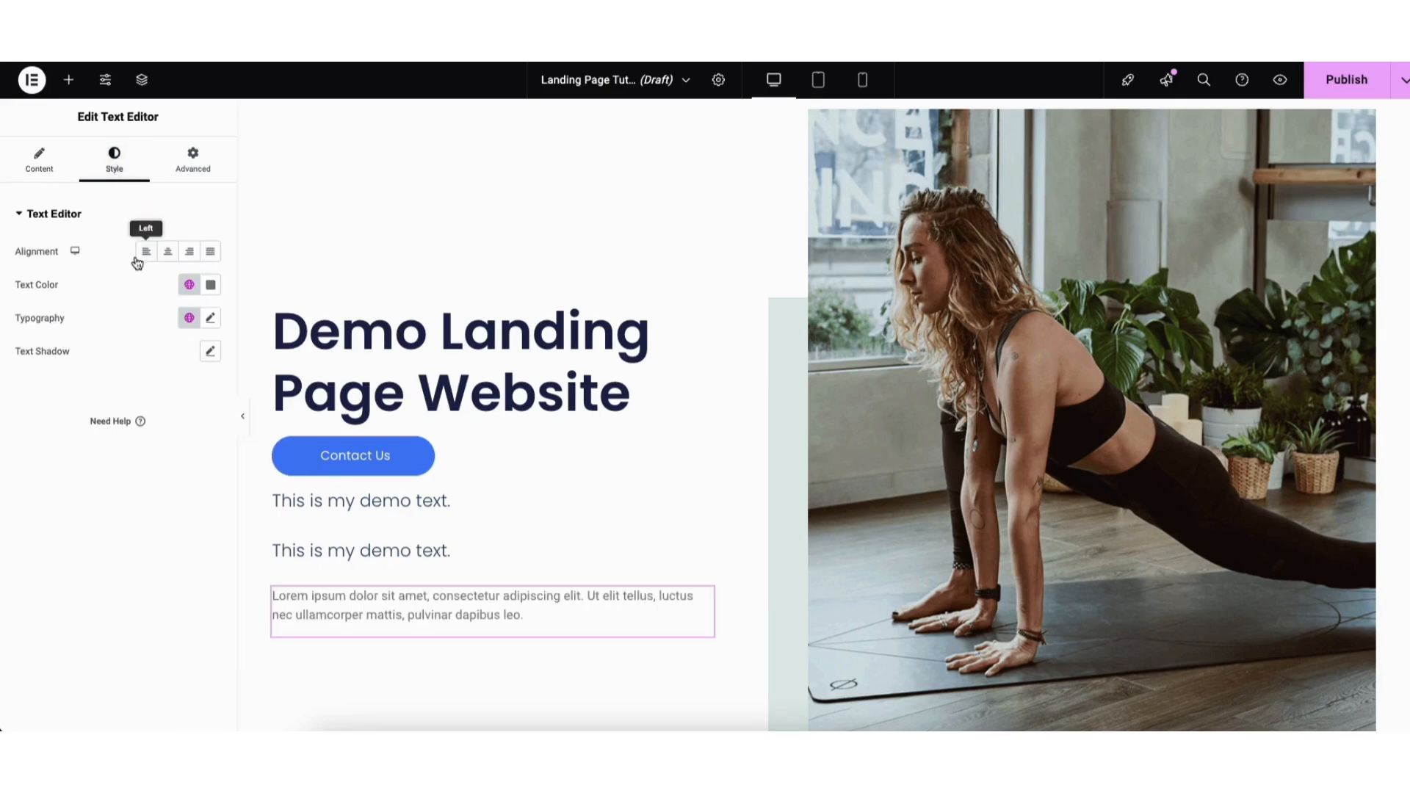
click(210, 285)
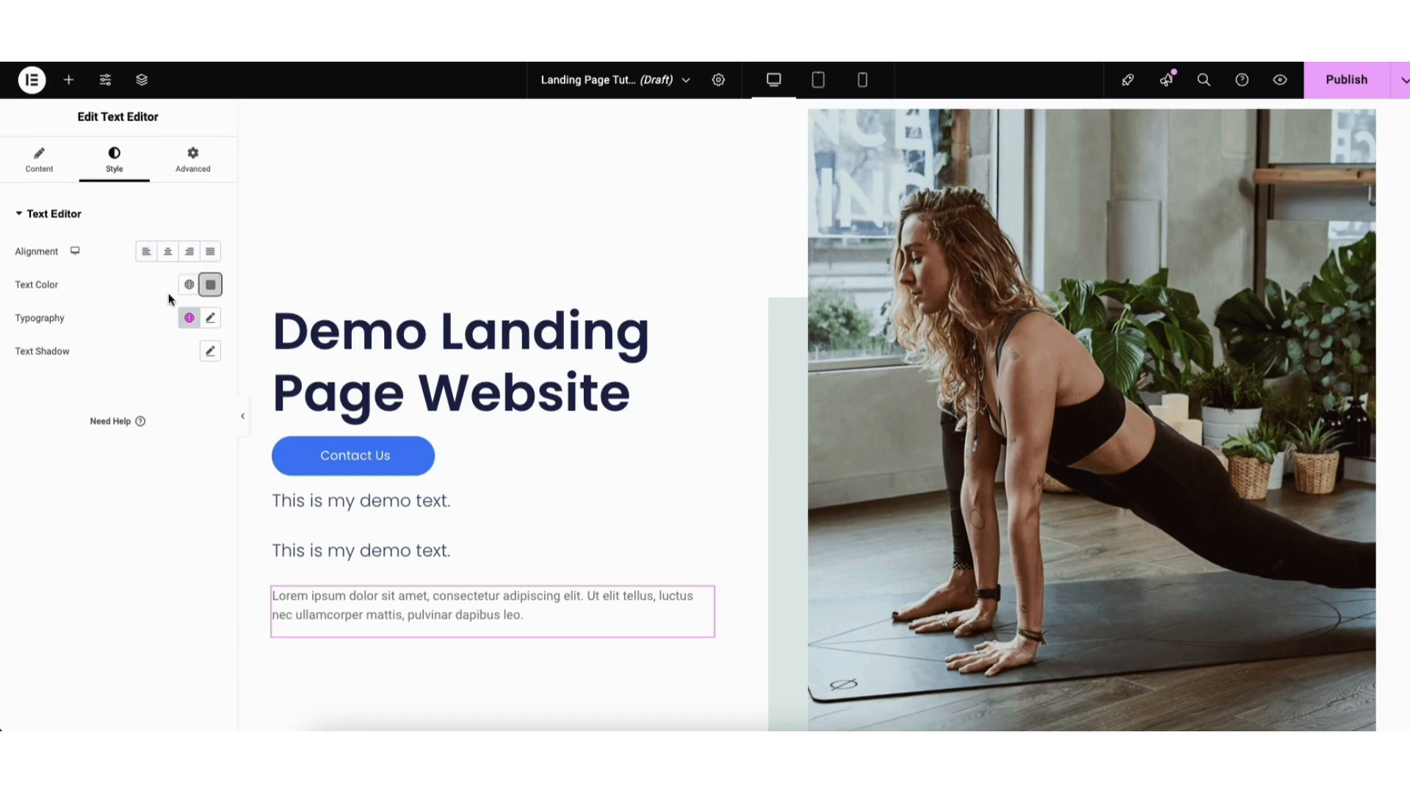
click(212, 318)
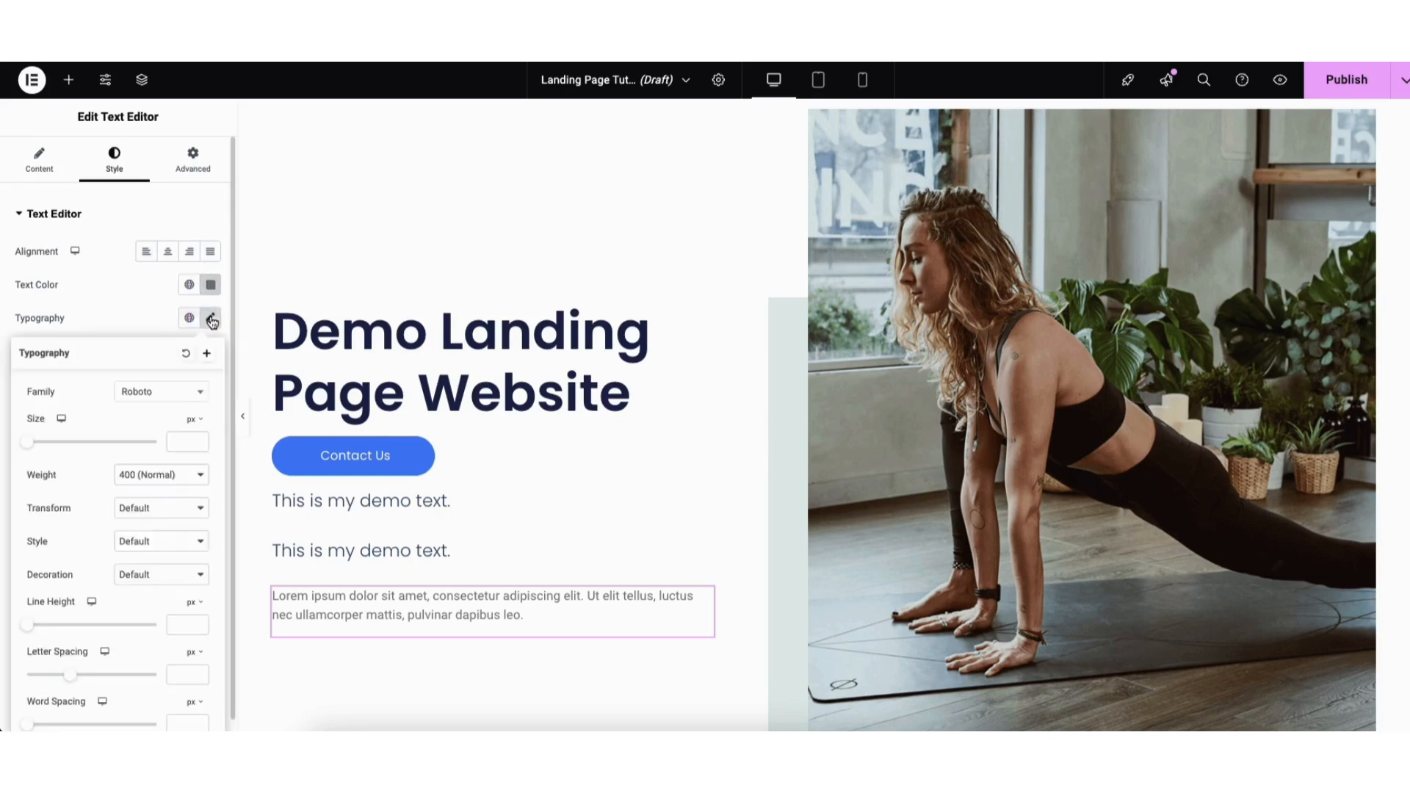
click(200, 393)
scroll(199, 536, up, 10)
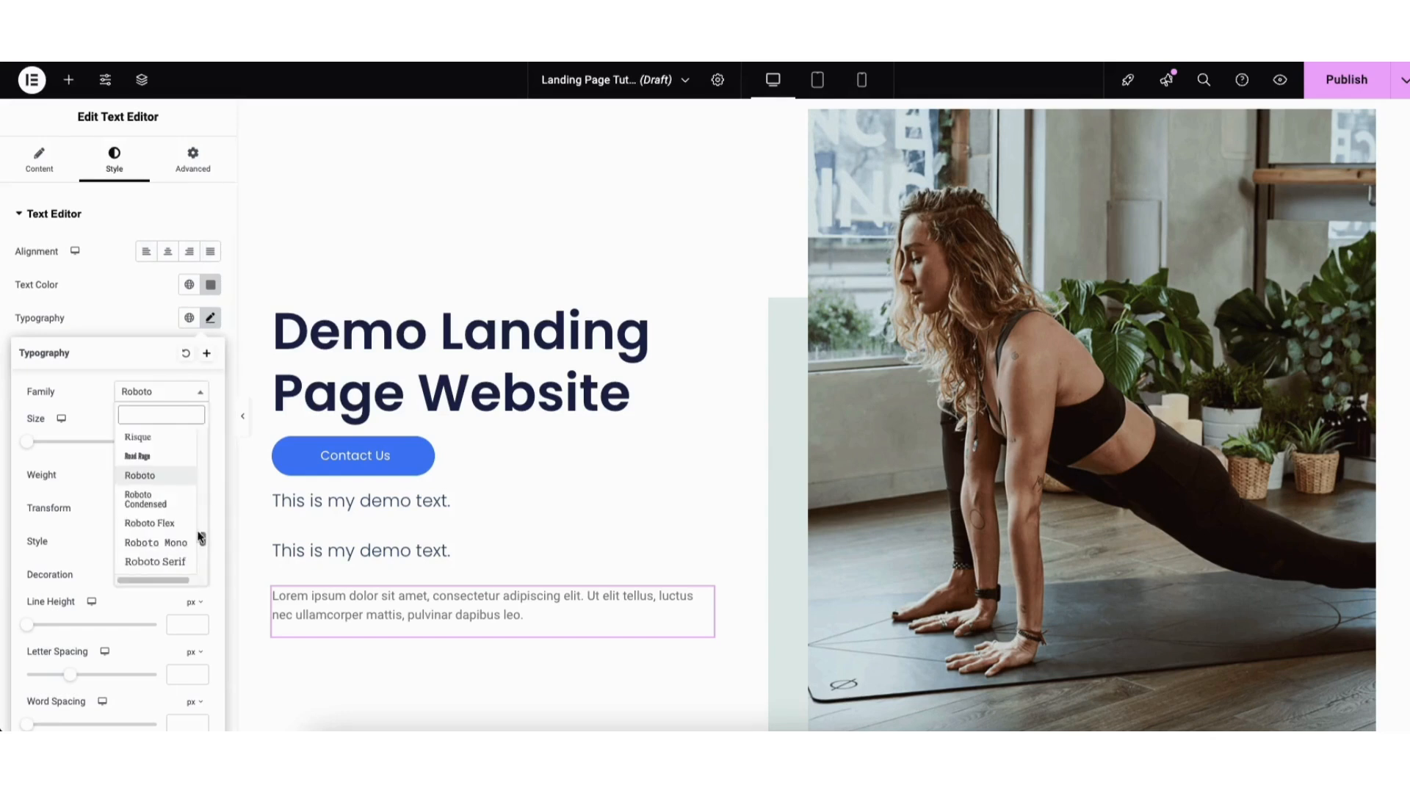
drag(204, 531, 205, 519)
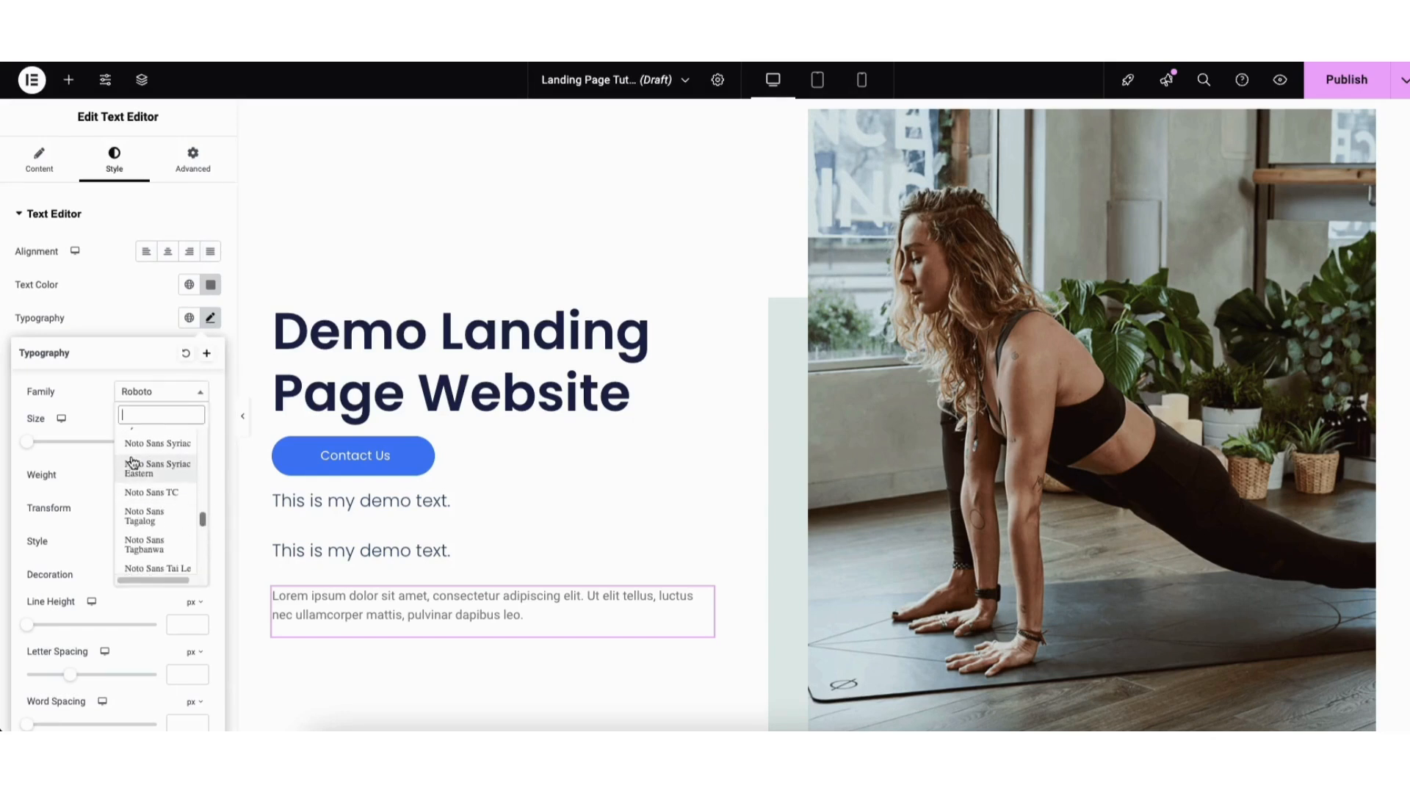
click(96, 401)
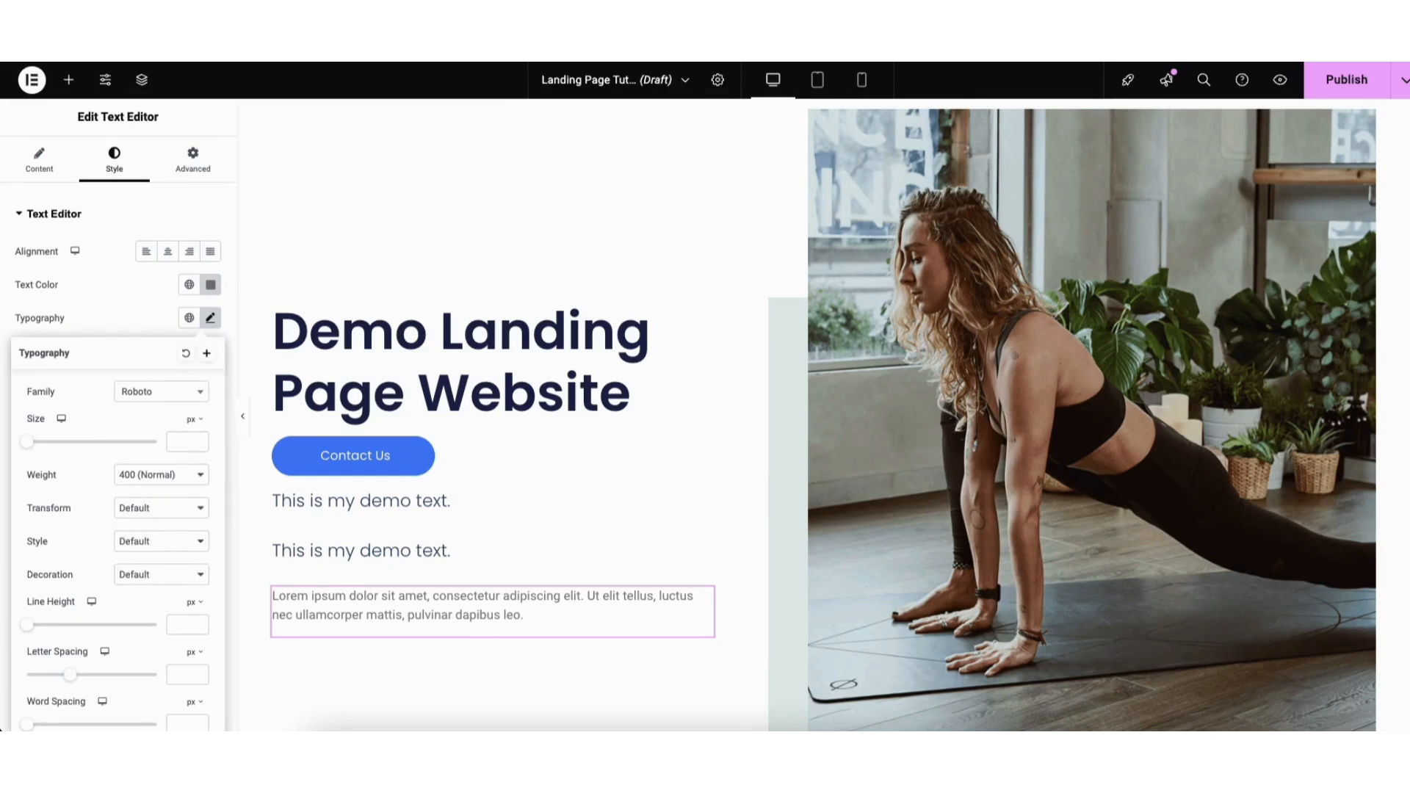
Open the Service 1 image box in the Our Services section for editing.
scroll(1398, 334, down, 15)
scroll(1391, 352, down, 5)
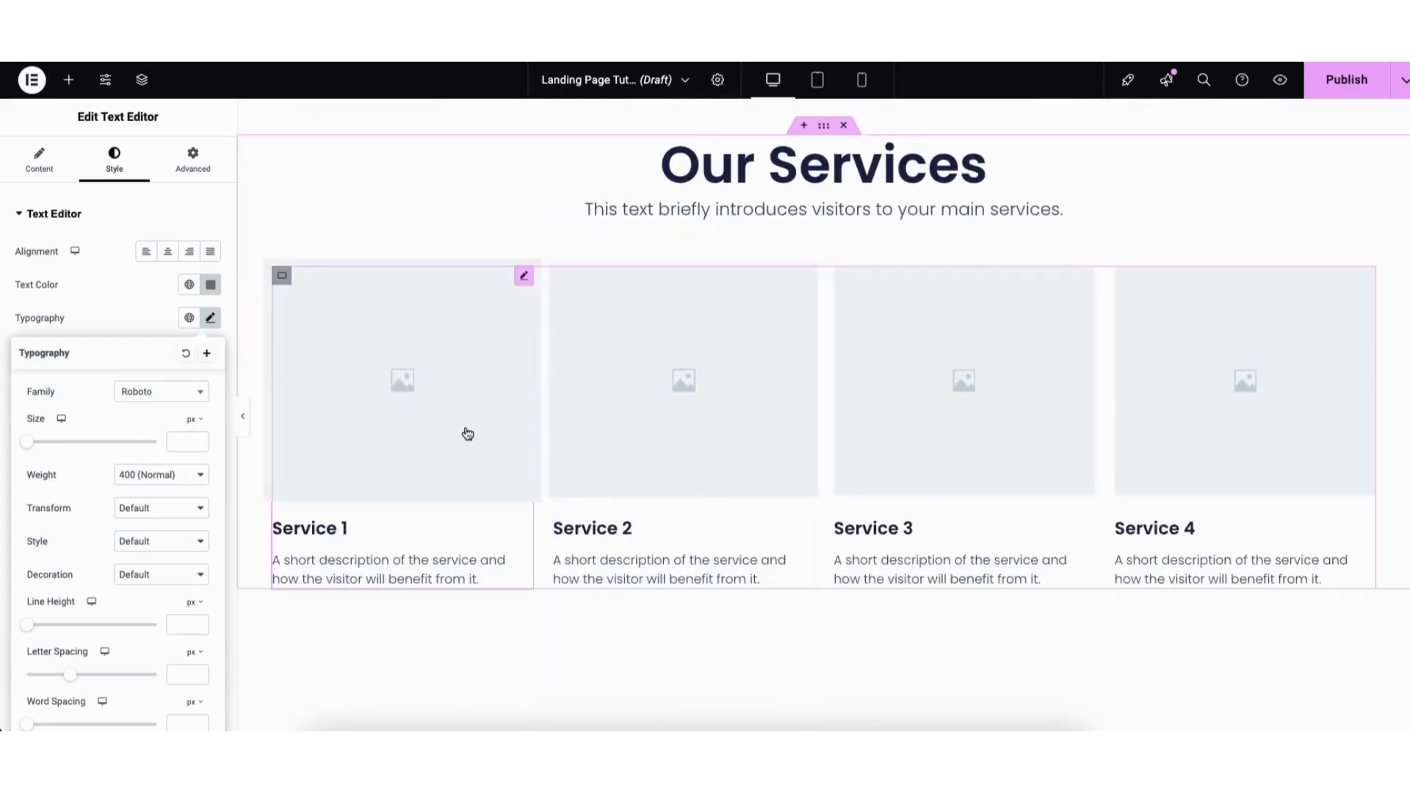
click(468, 434)
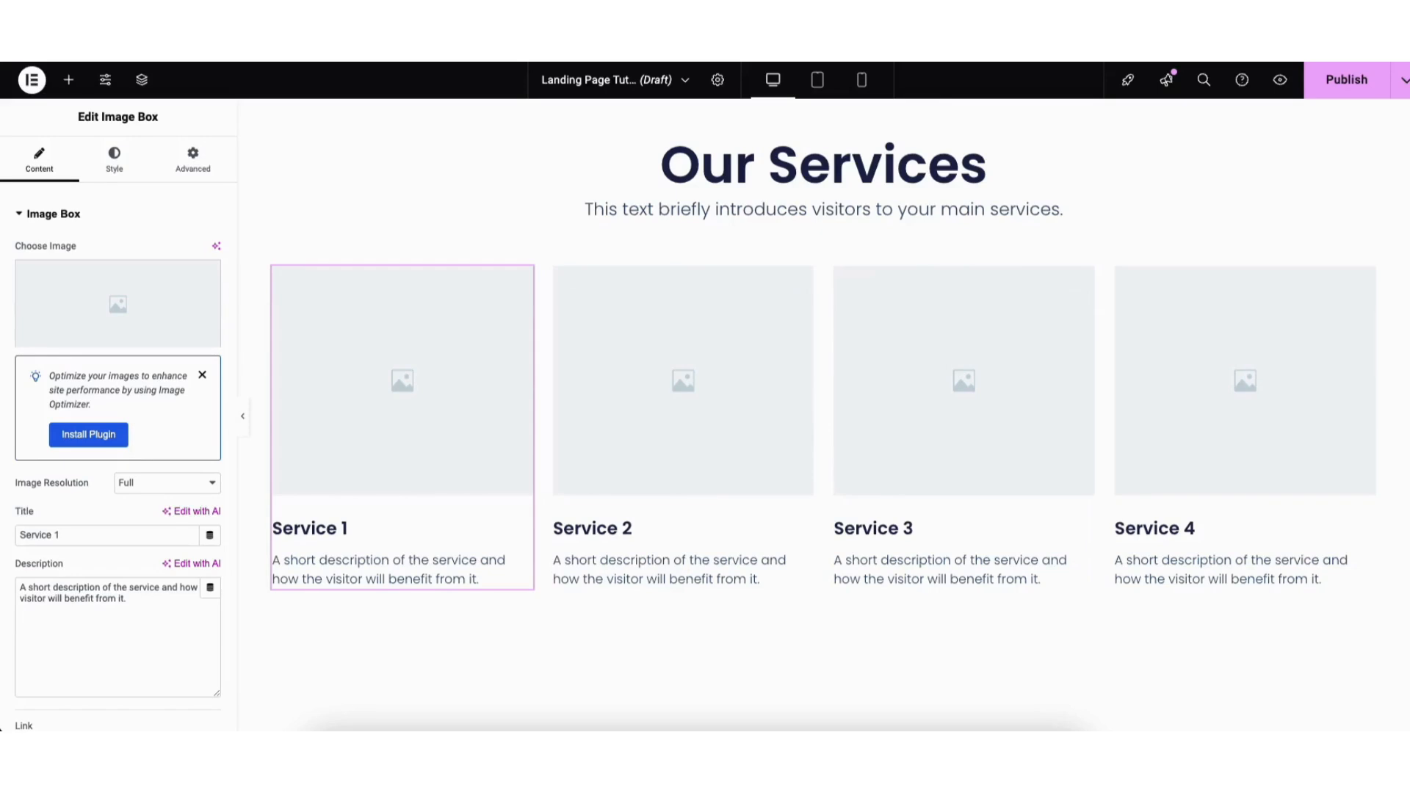
Give the first client testimonial the title "Demo title" and the link https:demolandingpage.com.
scroll(1394, 475, down, 10)
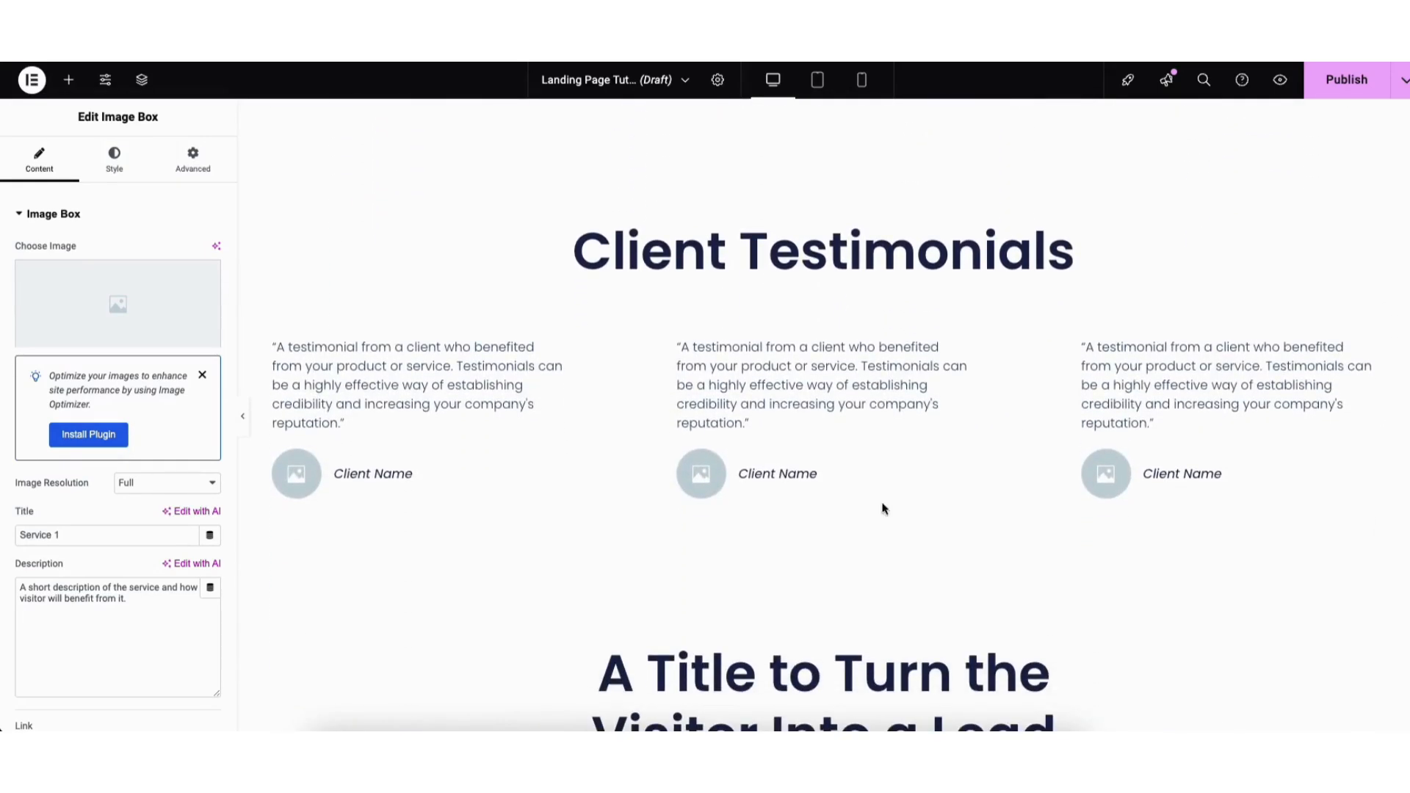
click(558, 348)
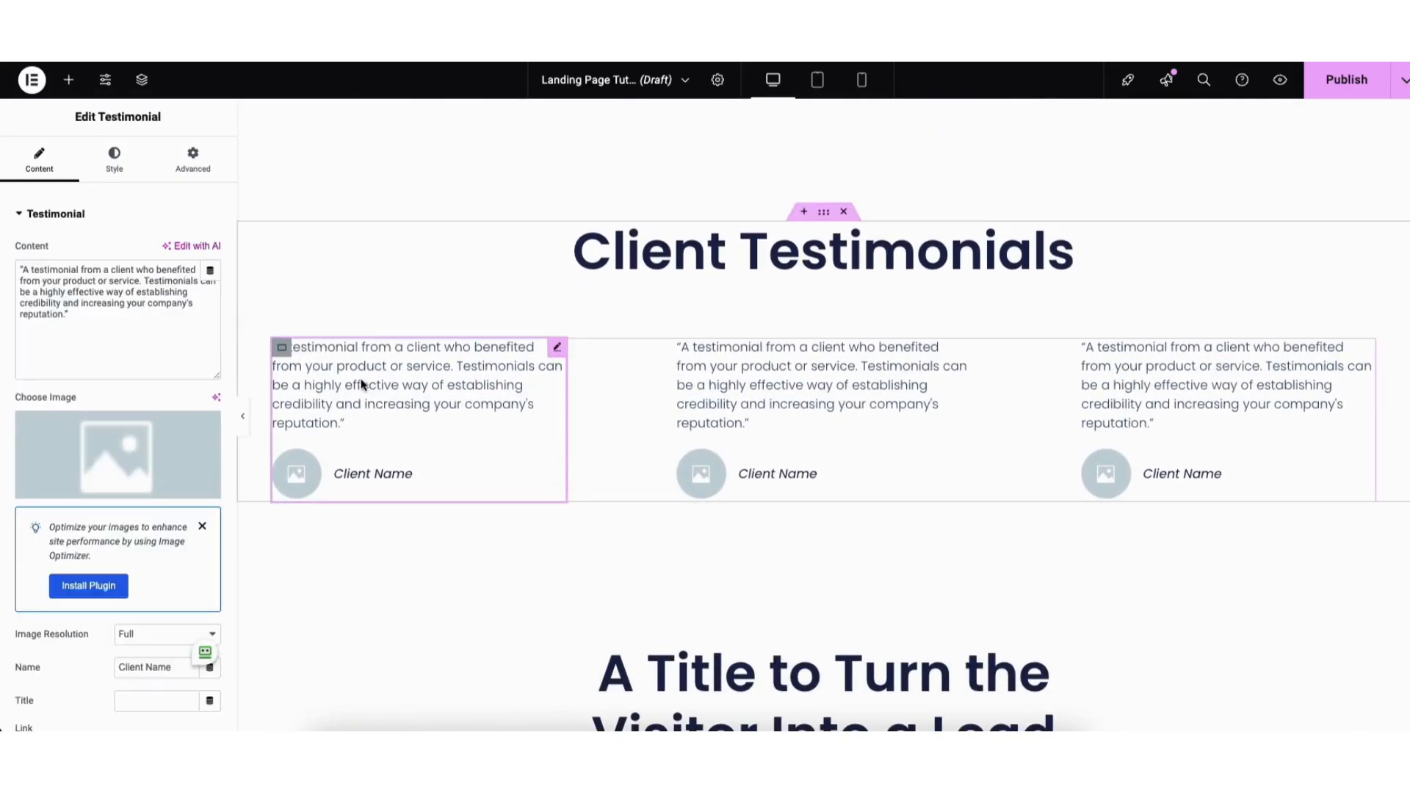
drag(20, 270, 87, 314)
click(88, 314)
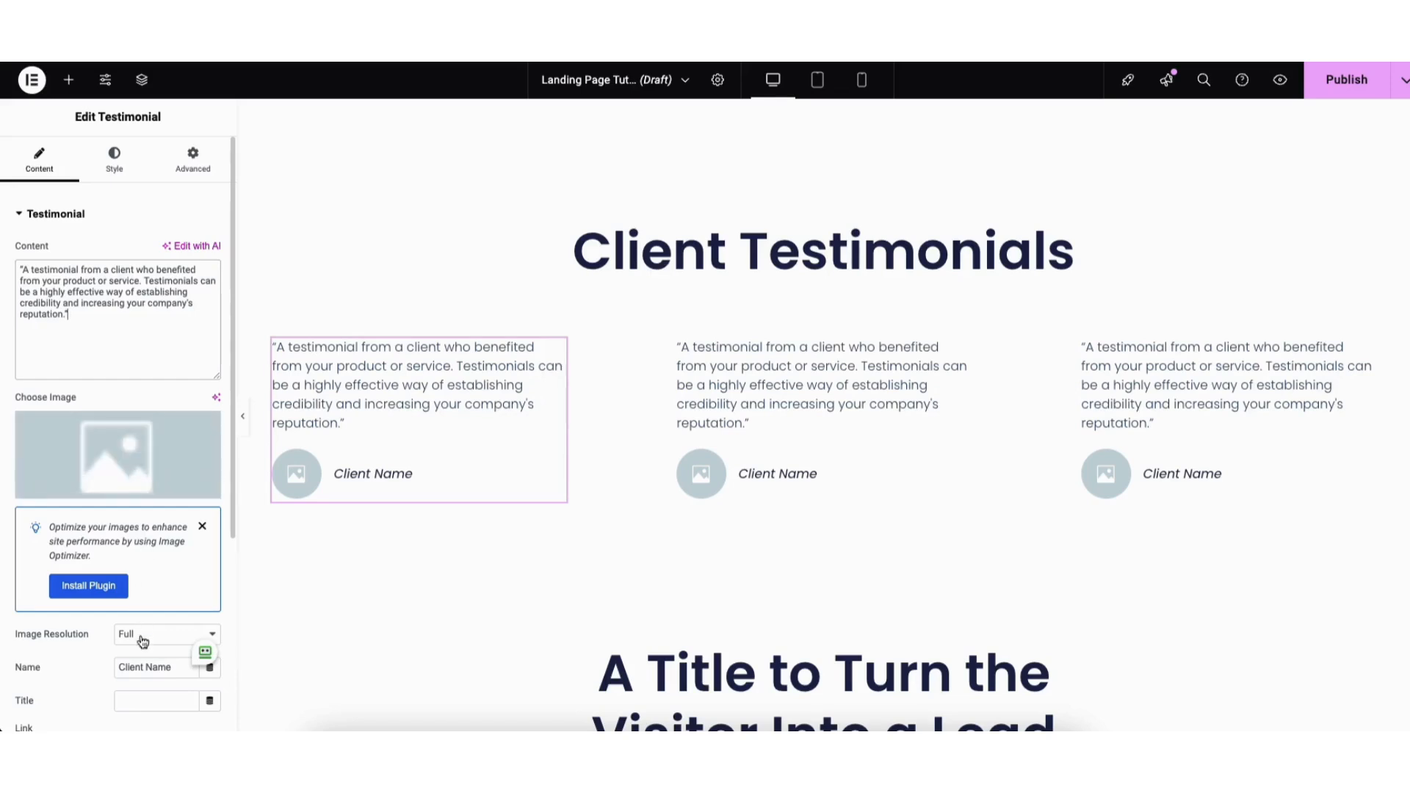
drag(118, 667, 175, 670)
click(165, 669)
scroll(118, 477, down, 2)
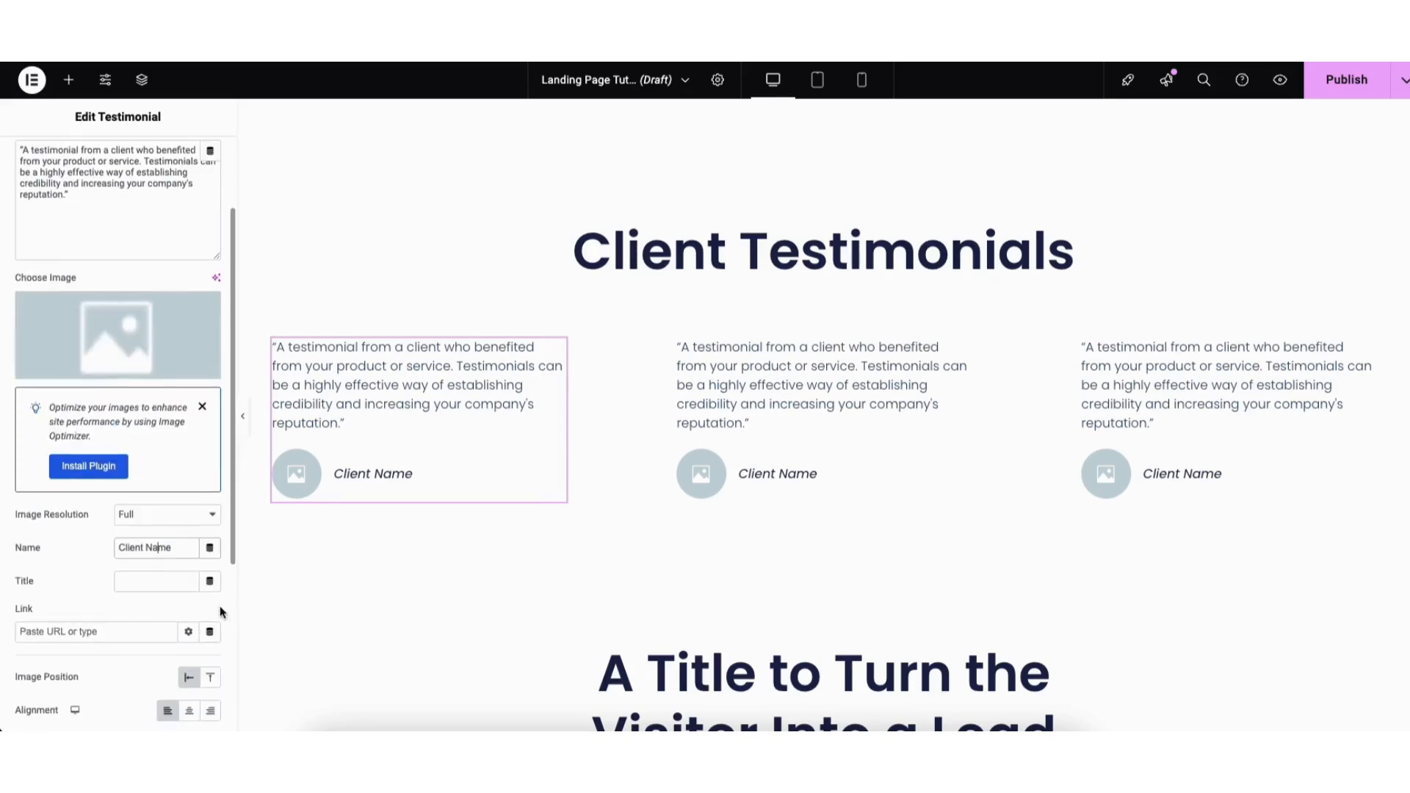
click(132, 580)
text(Demo title)
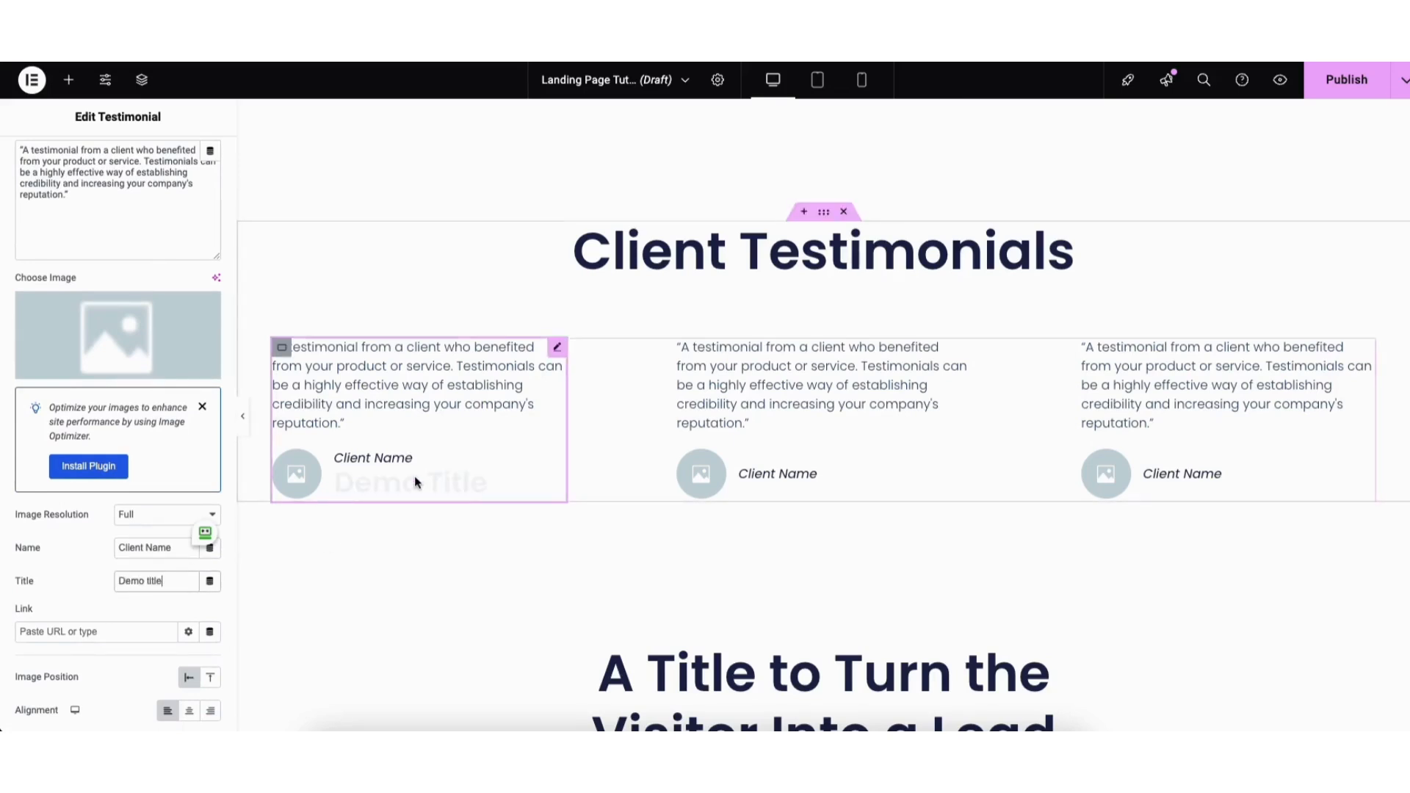
click(67, 632)
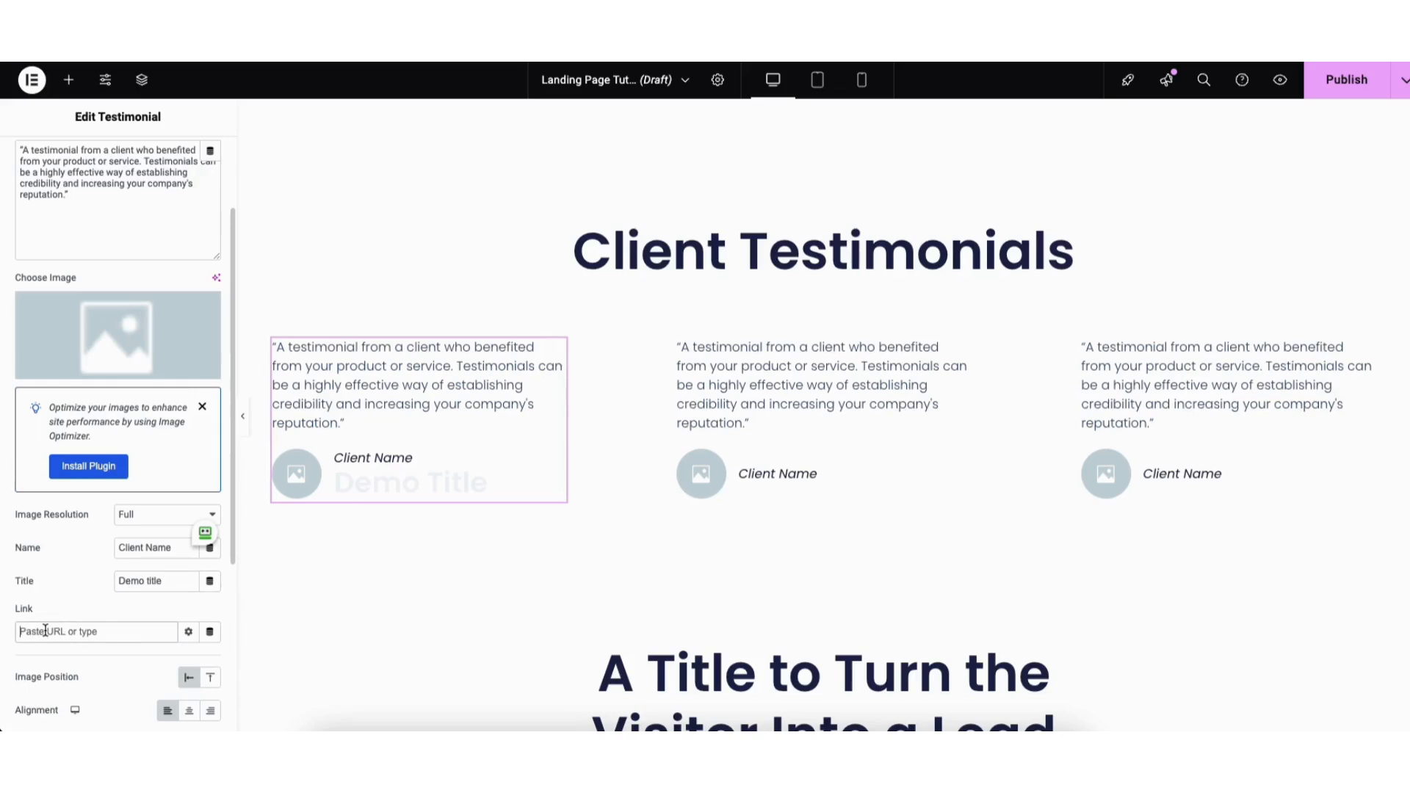
text(https://demolandingpage.com)
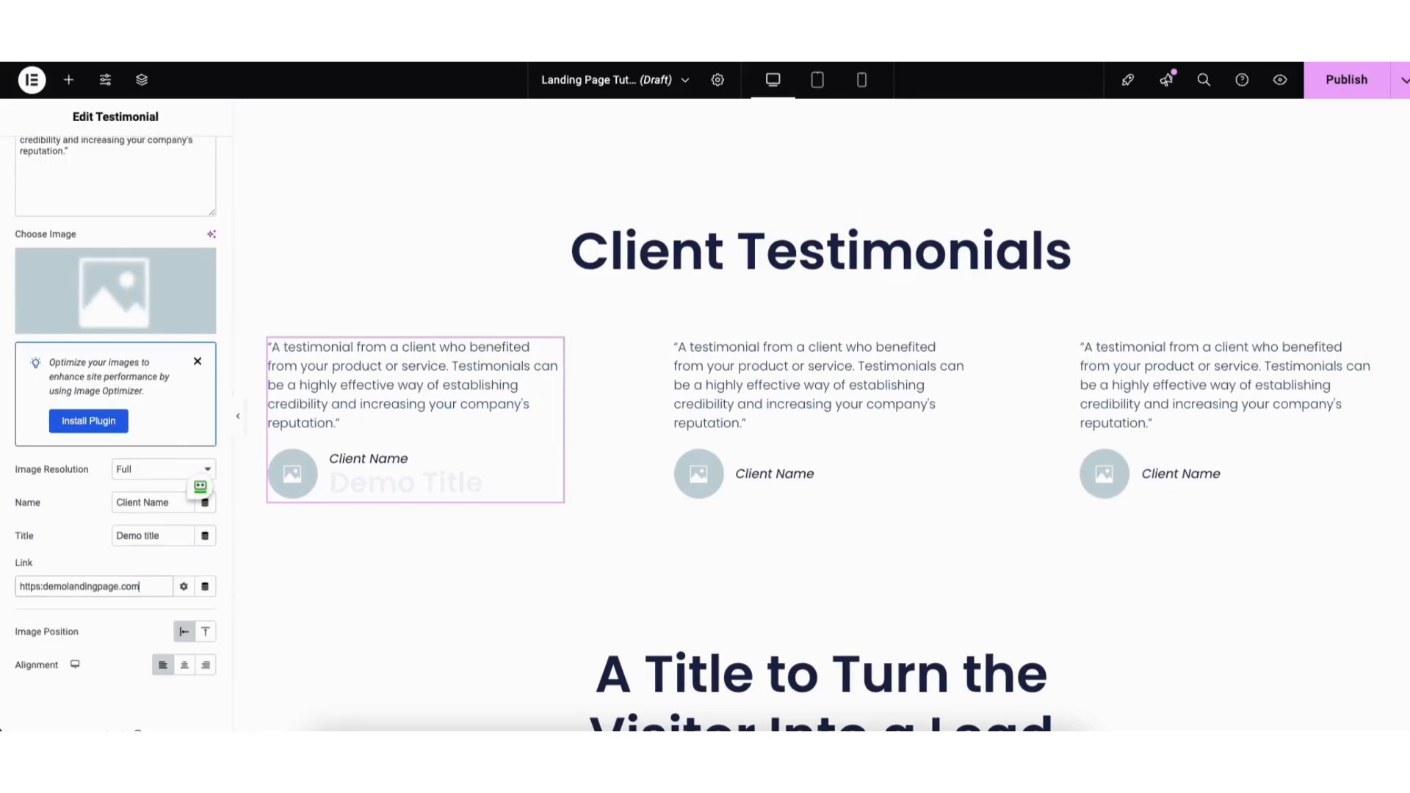
Add a new item at the end of the footer's contact details list, after the opening hours.
scroll(825, 476, down, 8)
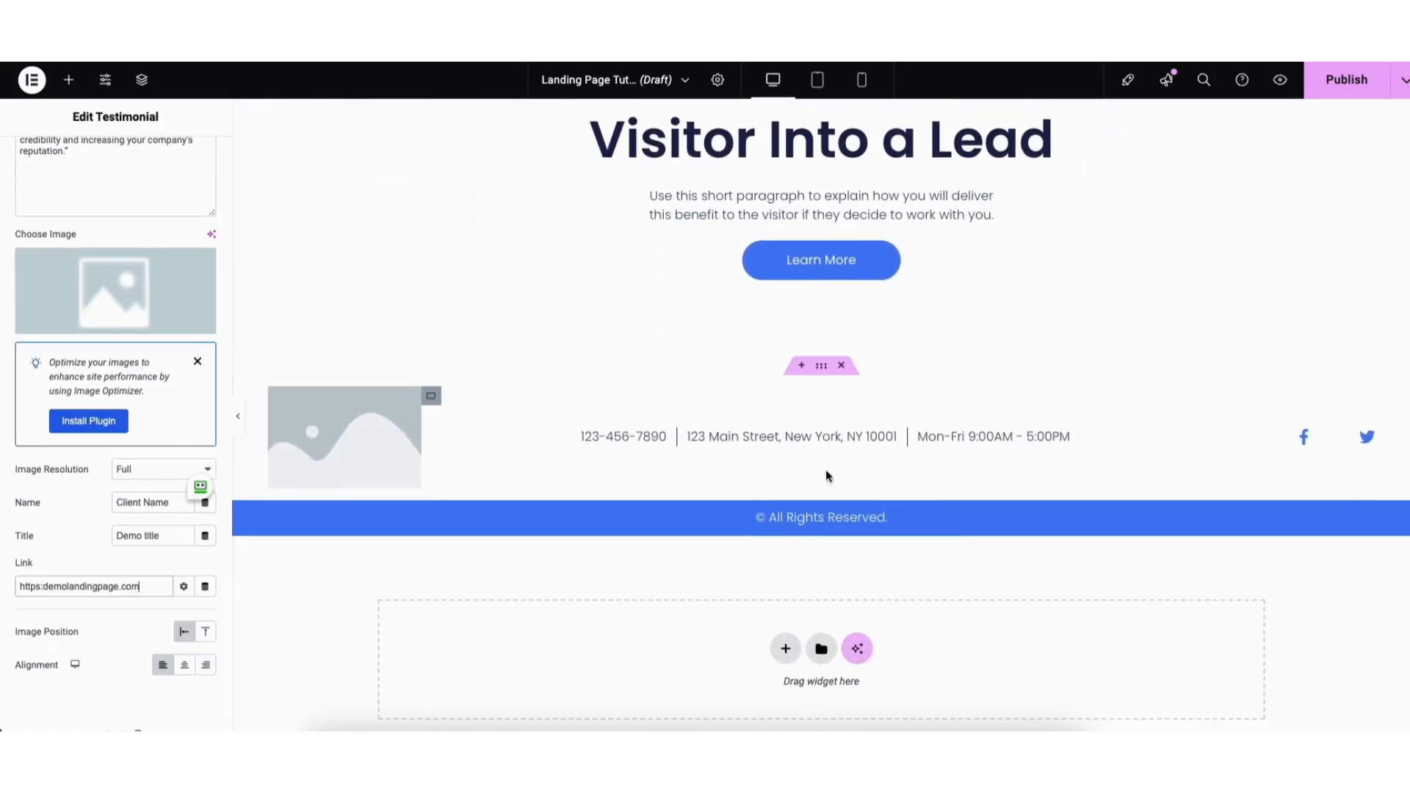
click(768, 437)
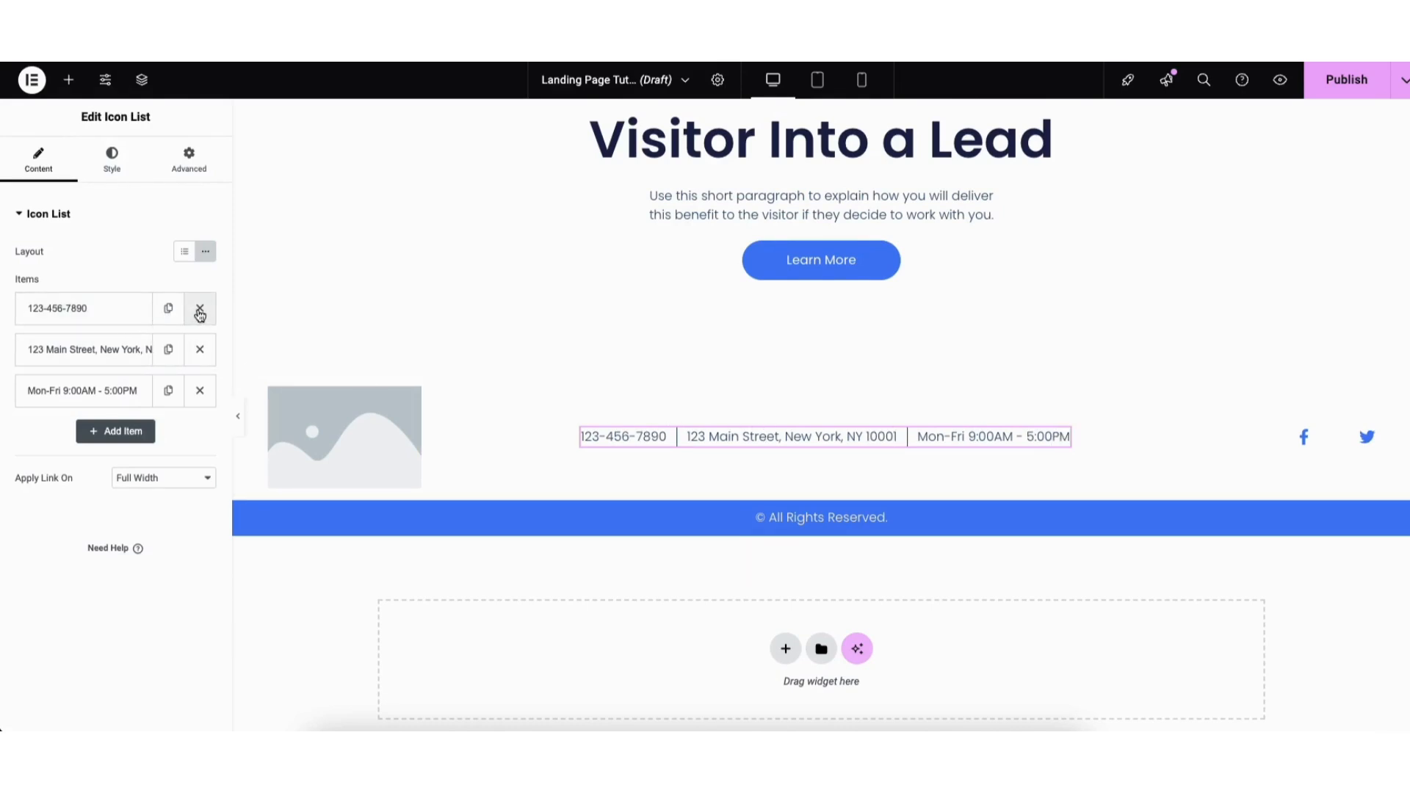
click(94, 314)
drag(29, 366, 98, 364)
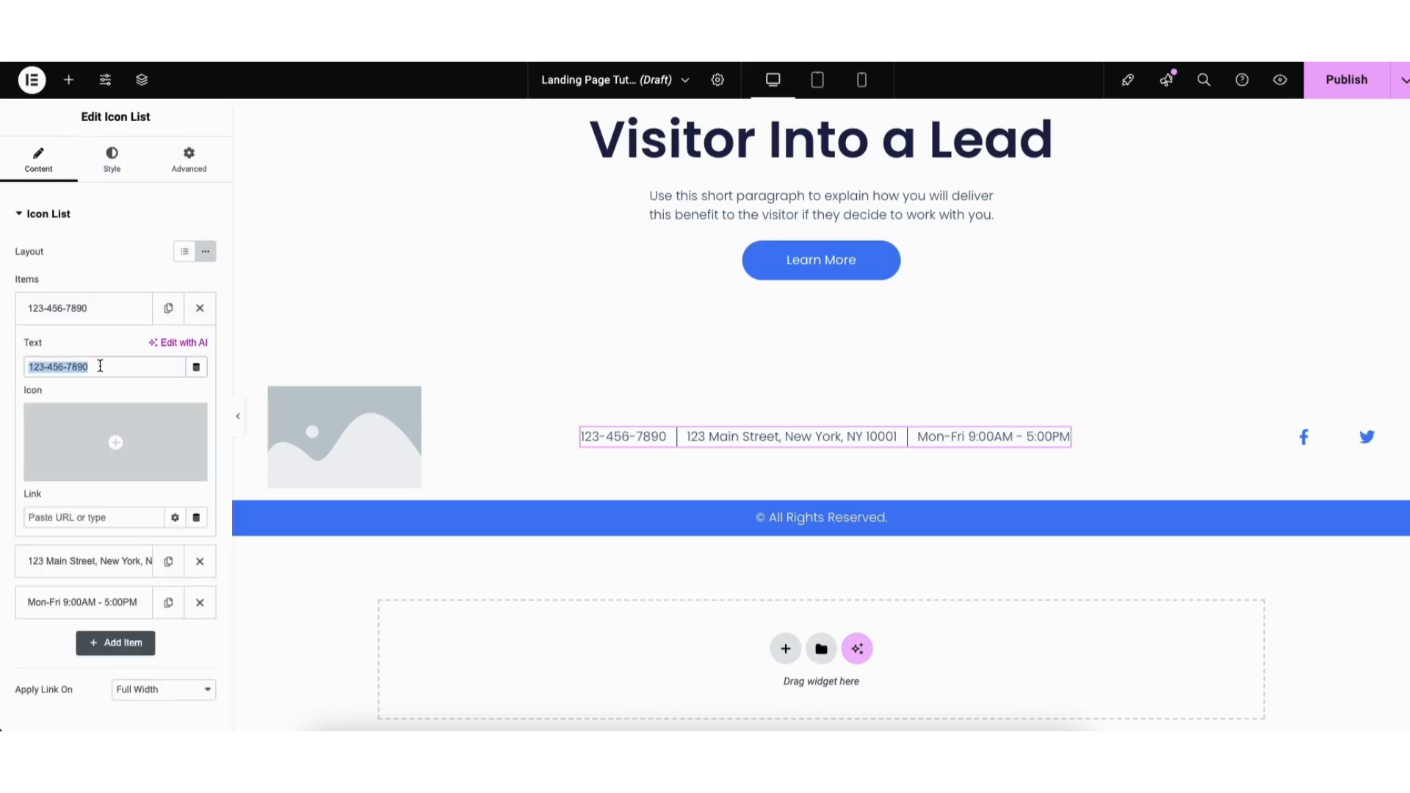
click(163, 506)
click(105, 643)
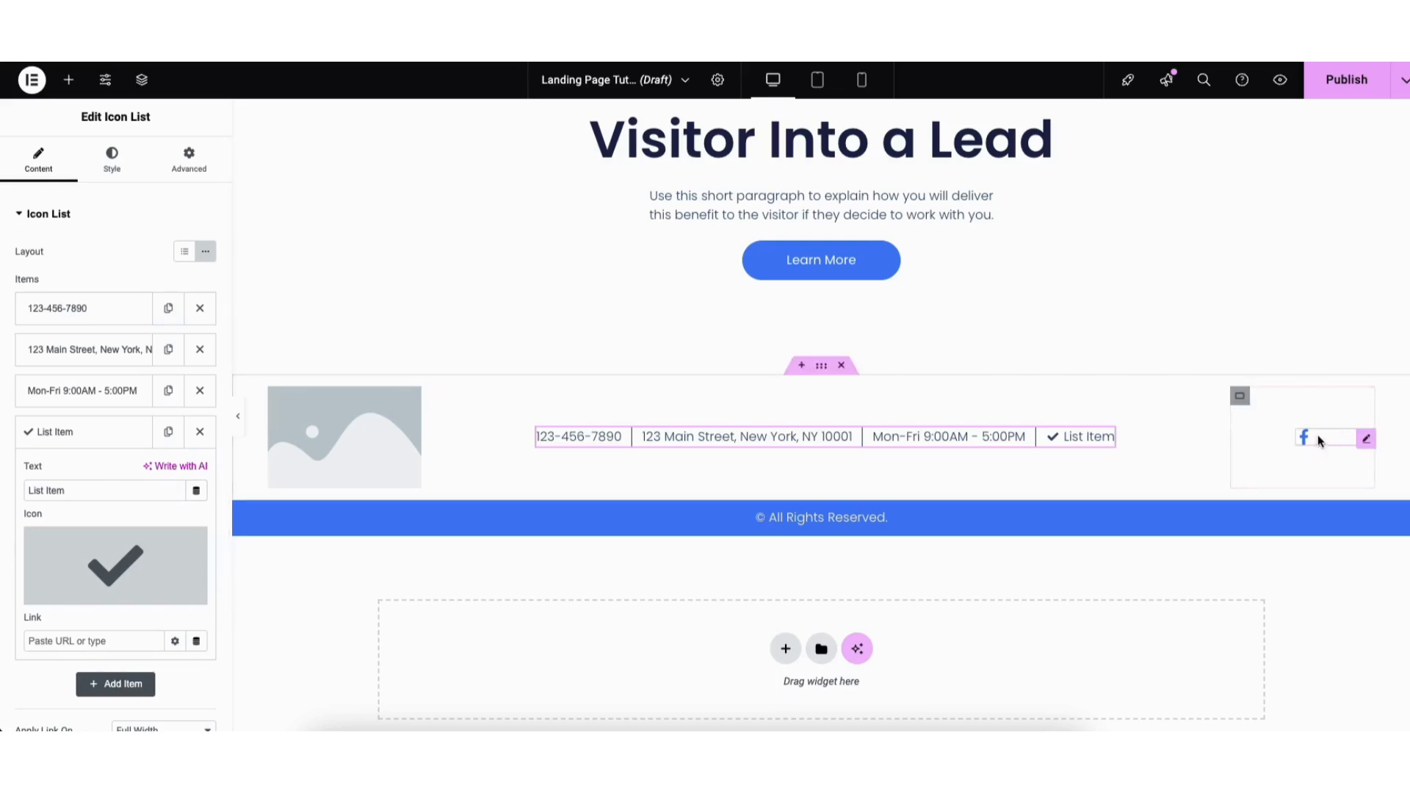
Add a new item to the footer's social icons after the Twitter icon.
click(1364, 438)
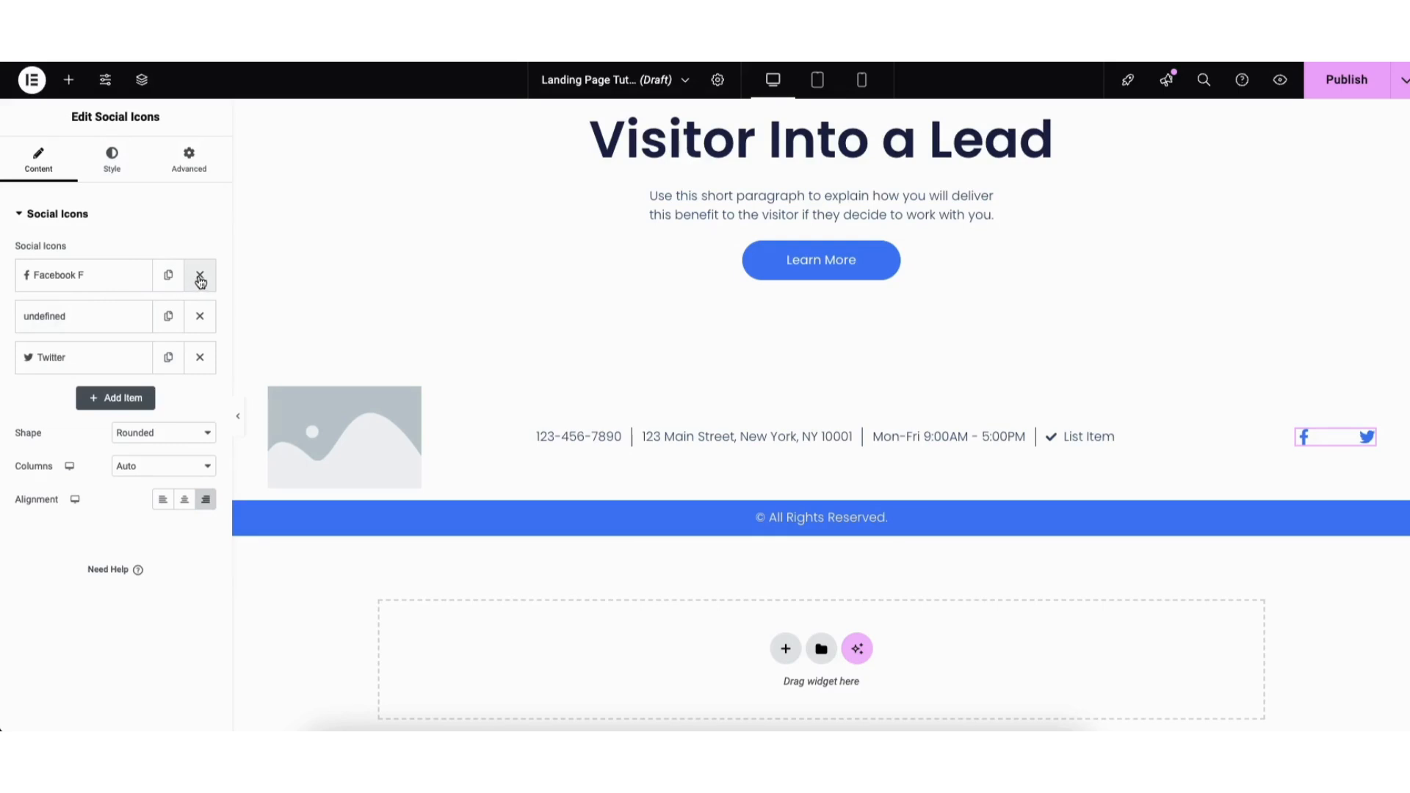
click(110, 276)
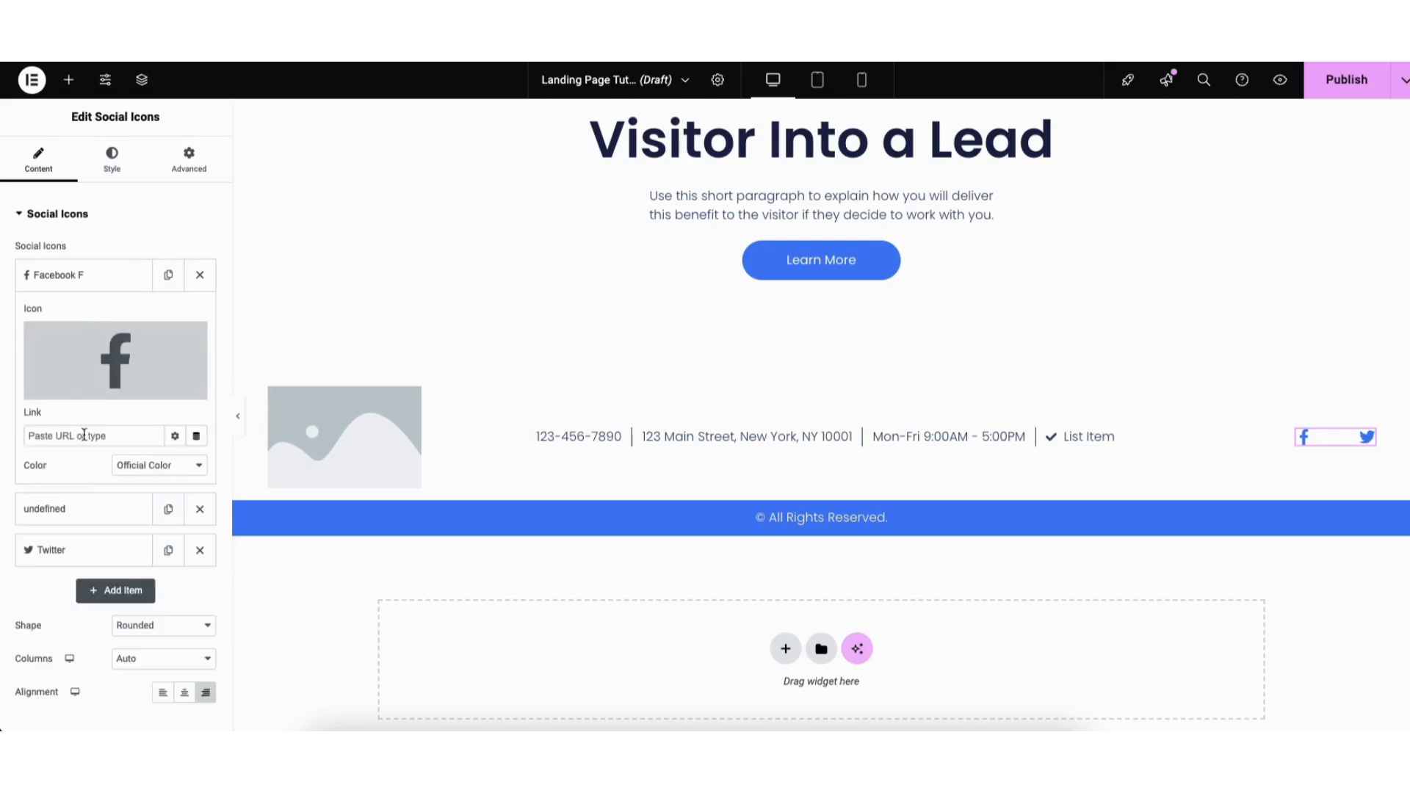
click(105, 592)
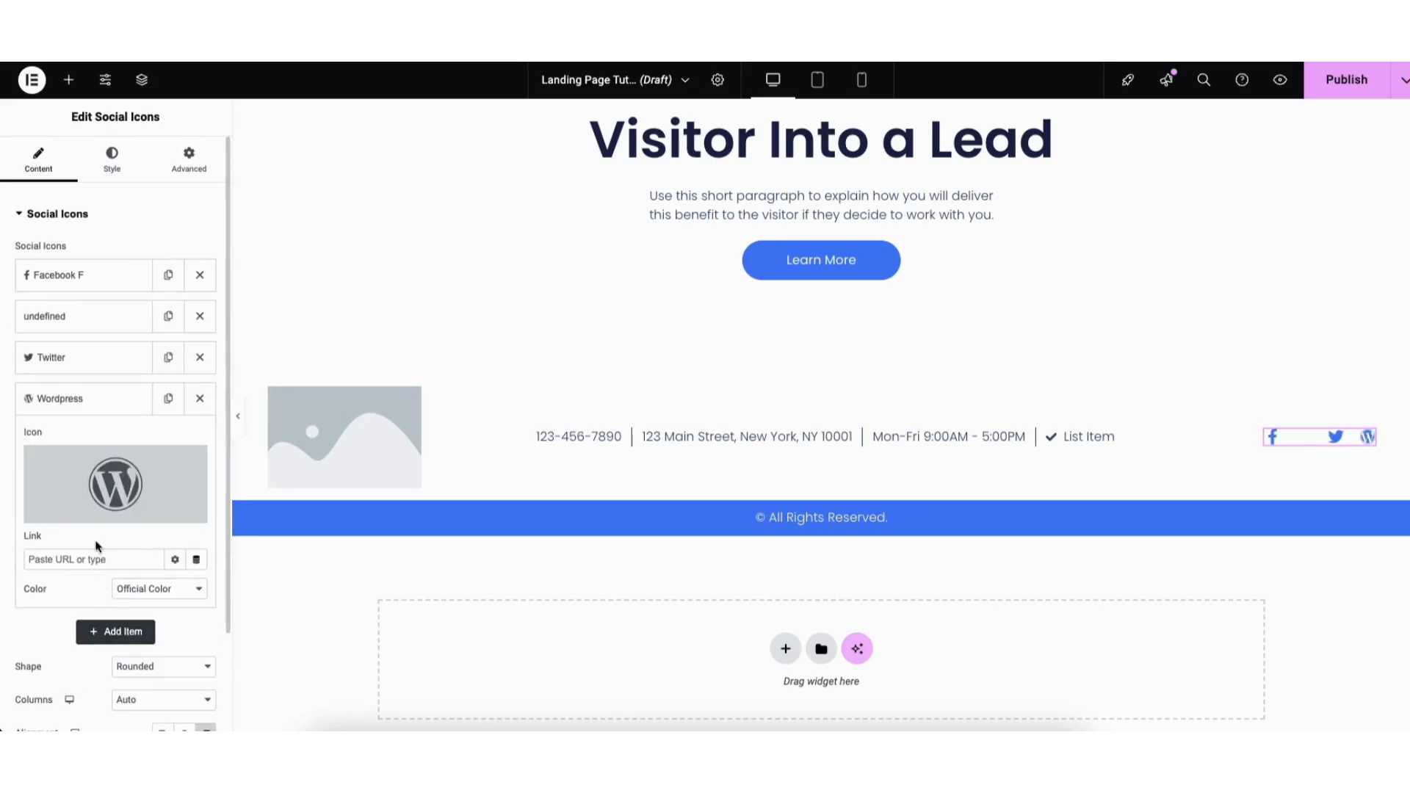
Find the Youtube icon among all icons in the icon library and use it for the new social item.
click(93, 519)
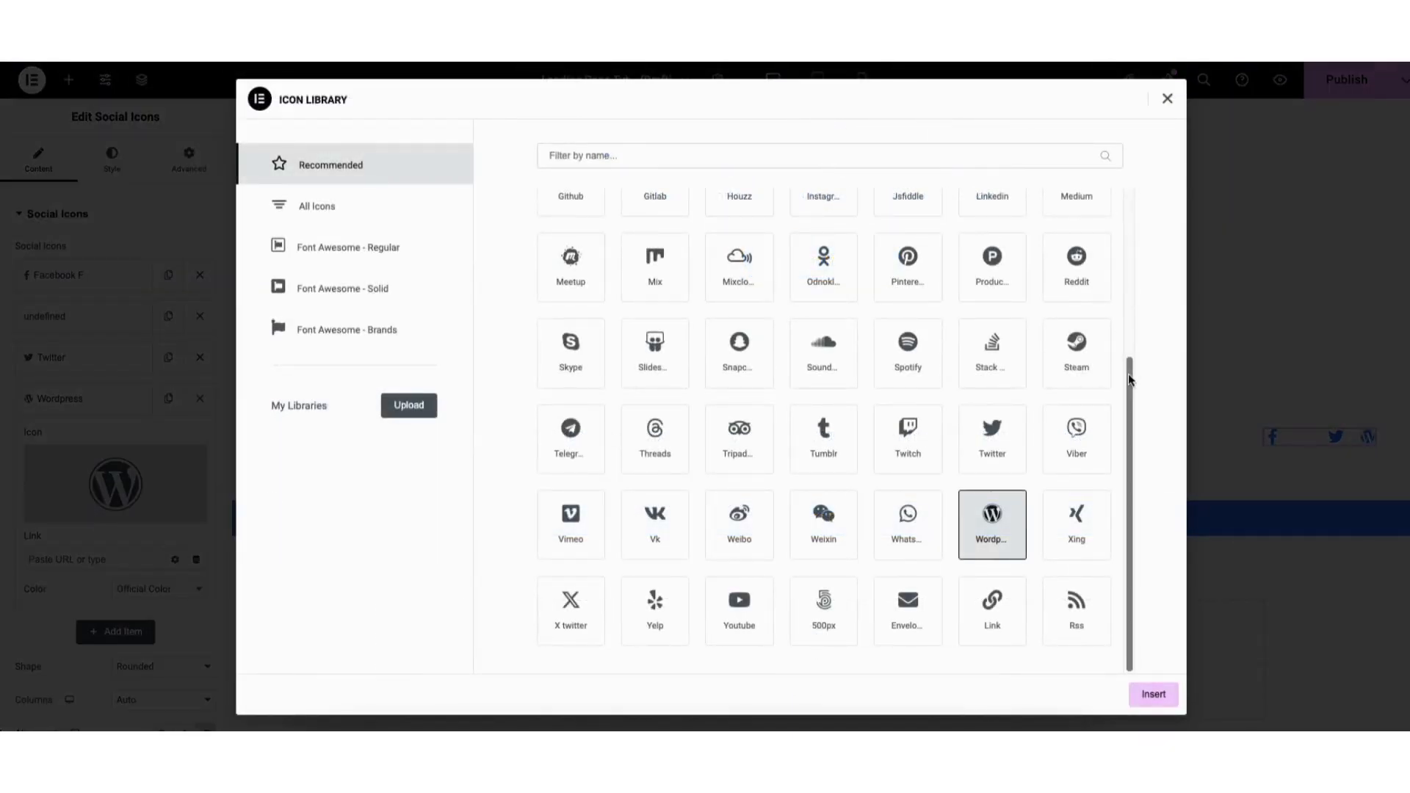
scroll(1130, 378, up, 2)
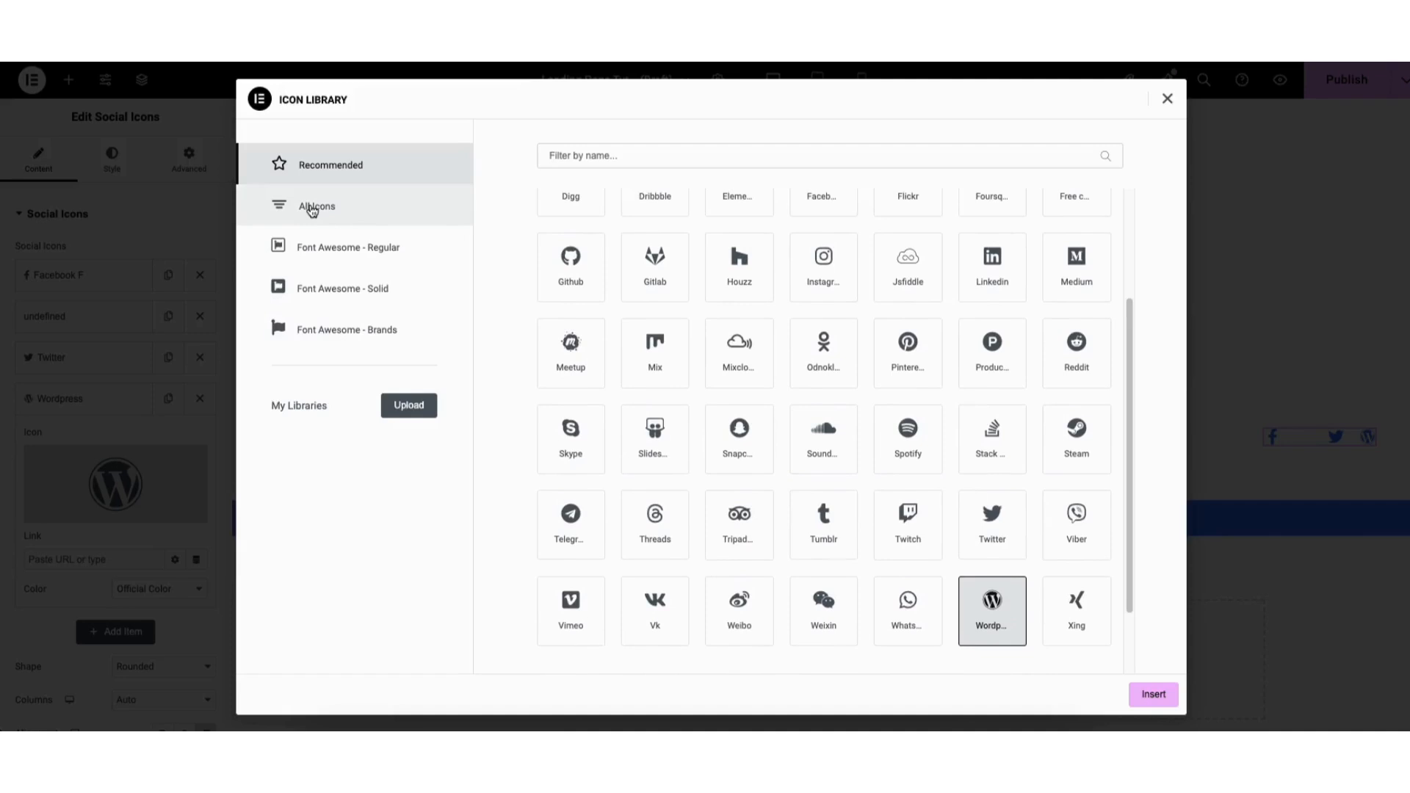
click(312, 209)
scroll(1132, 665, up, 3)
drag(1129, 664, 1134, 564)
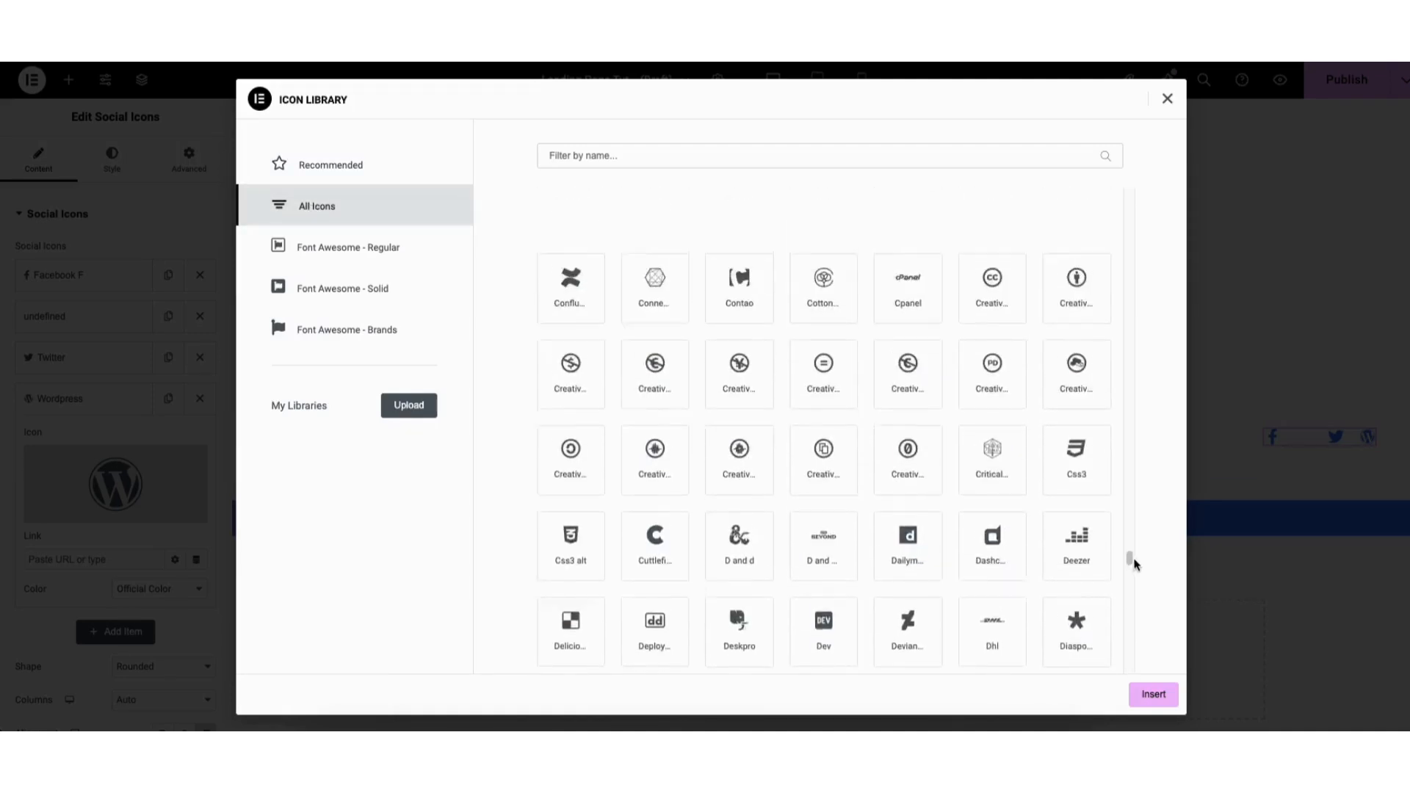
click(636, 155)
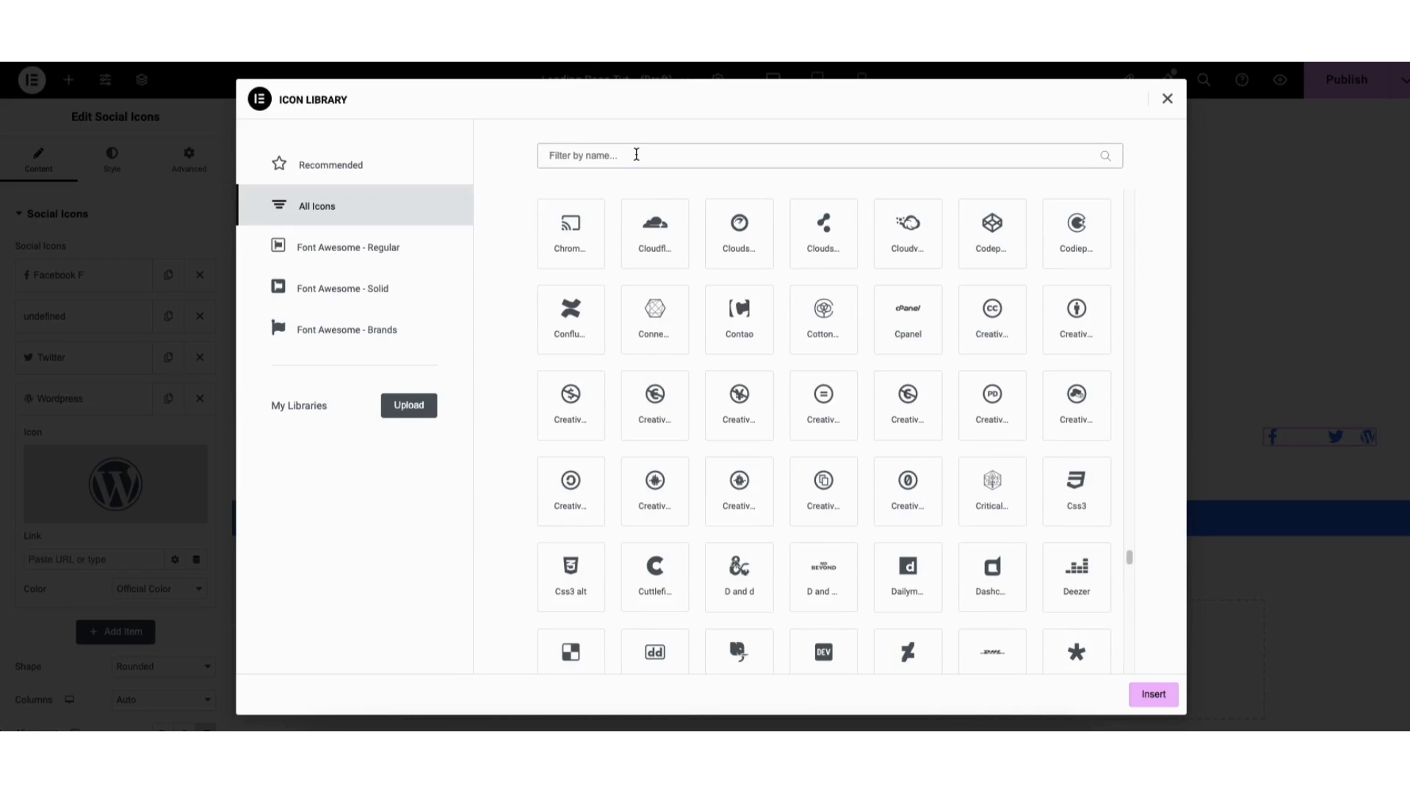
text(youtube)
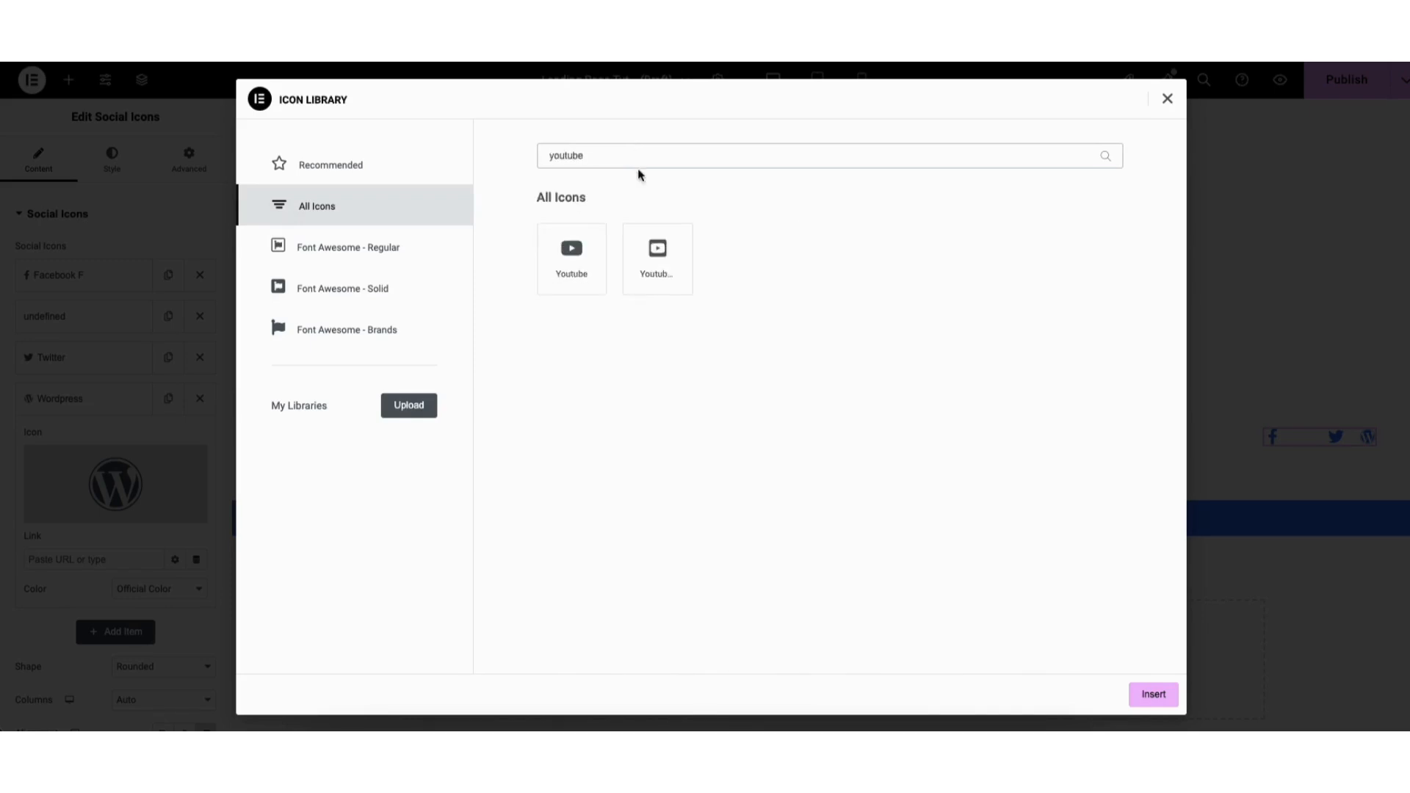
click(568, 270)
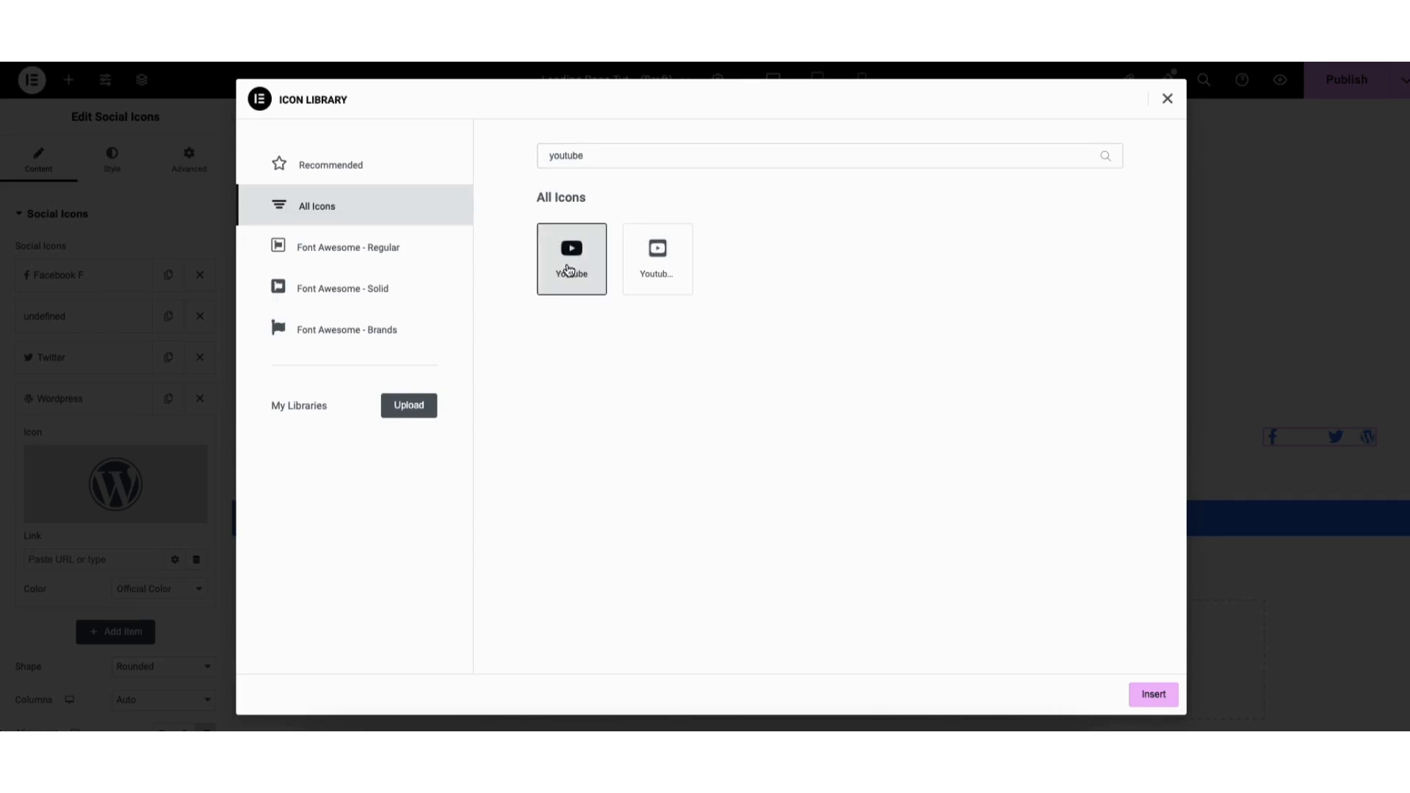
click(1153, 694)
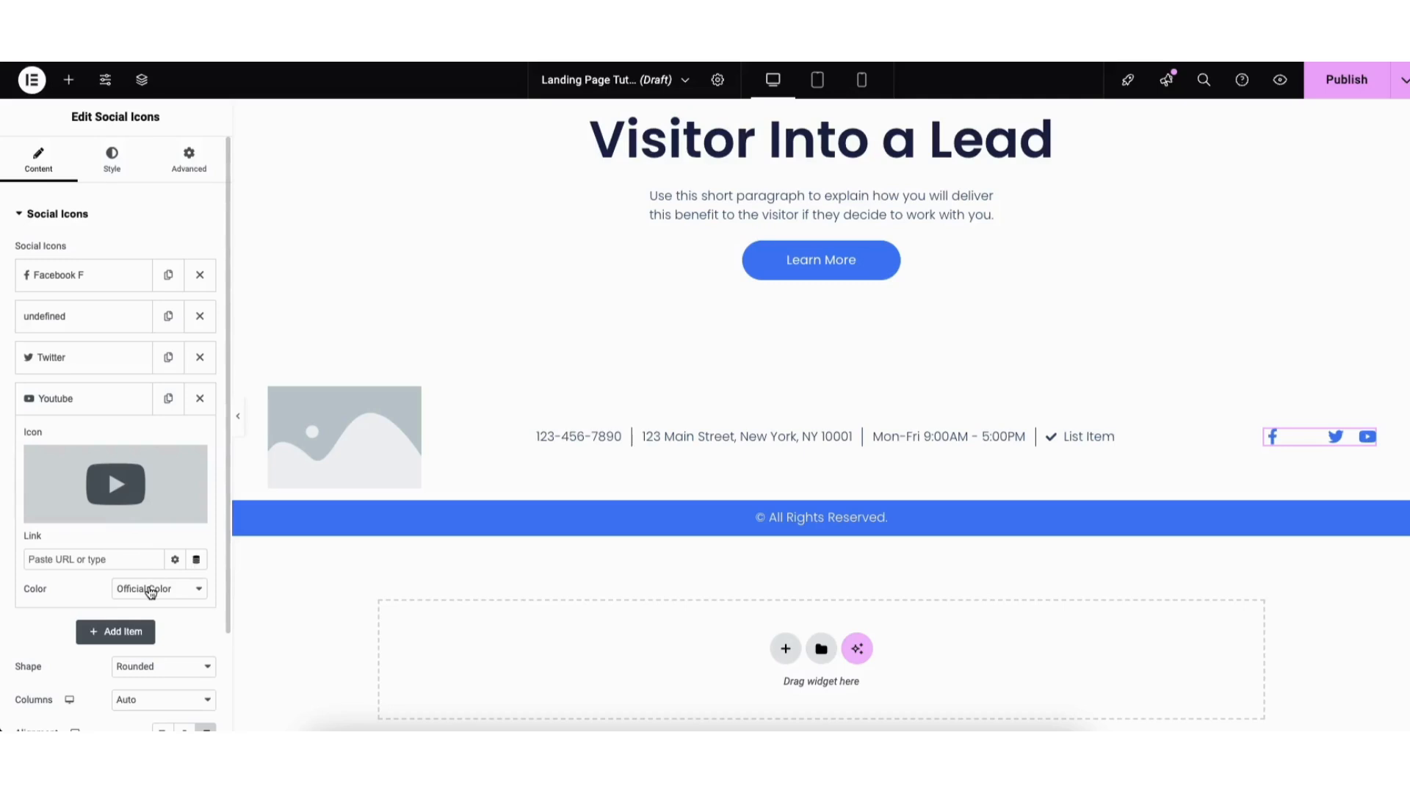
Set the Youtube icon's color option to Custom and view its primary and secondary color pickers.
click(150, 590)
click(154, 607)
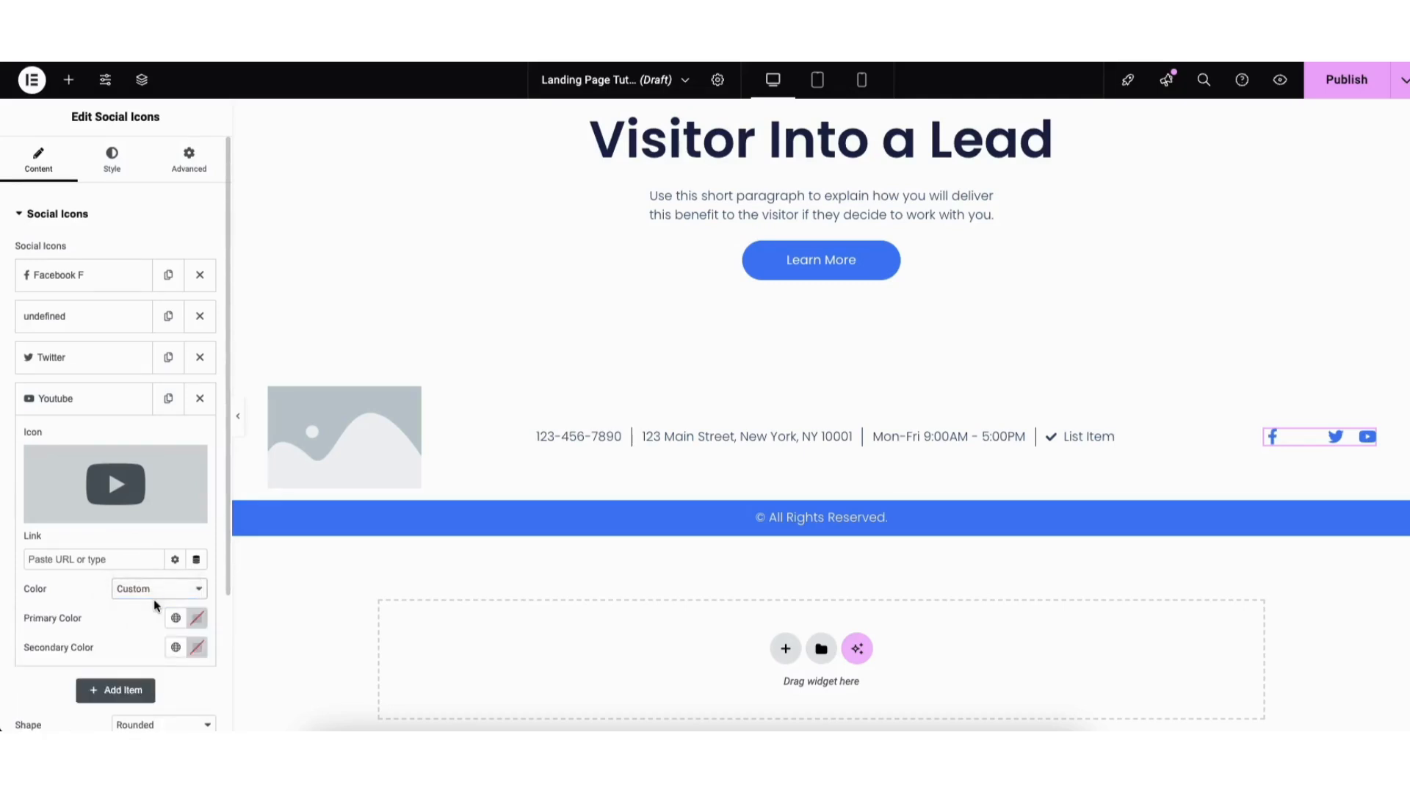
click(197, 618)
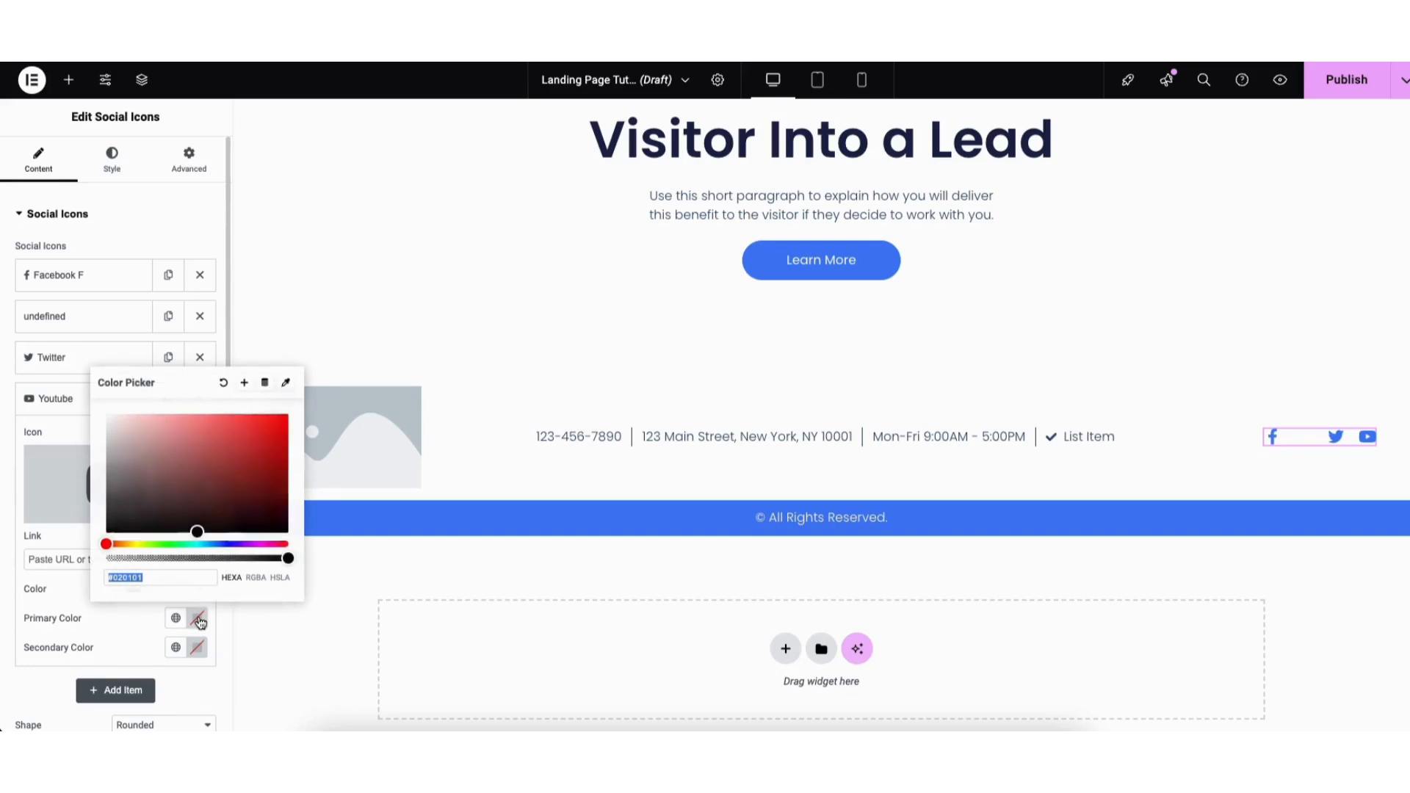
click(196, 649)
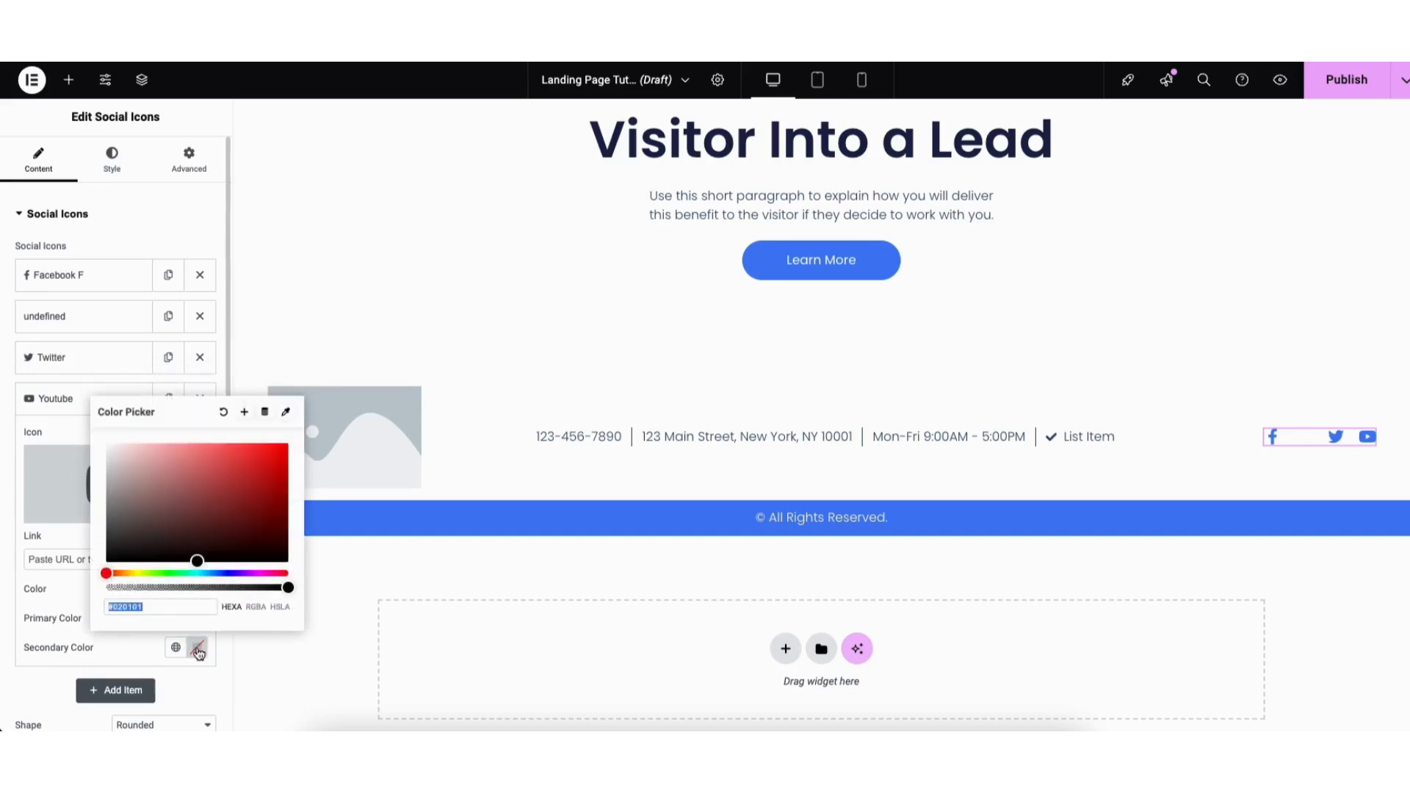
click(165, 677)
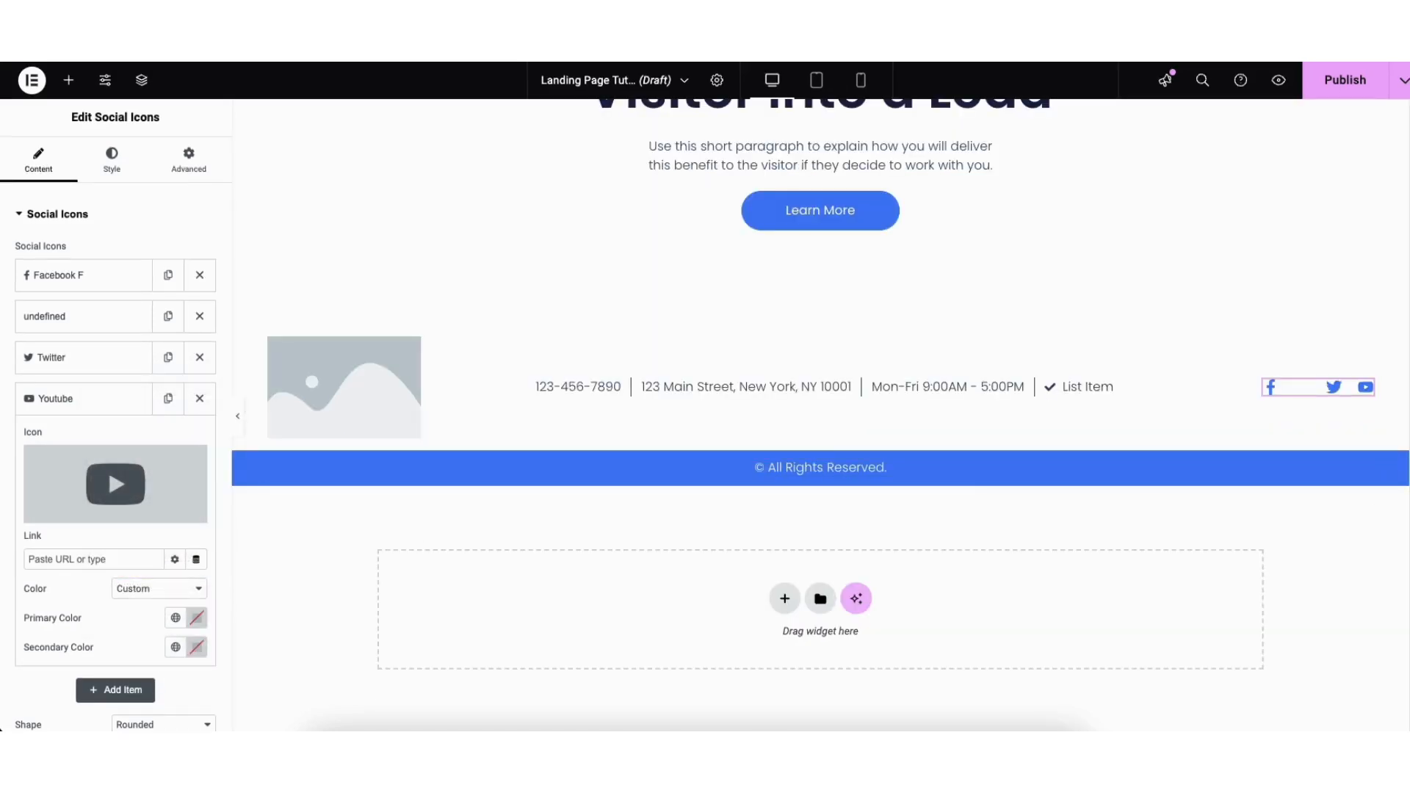
Insert an empty widget area between the client testimonials and the "A Title to Turn the Visitor Into a Lead" section.
scroll(808, 470, up, 5)
scroll(846, 393, up, 1)
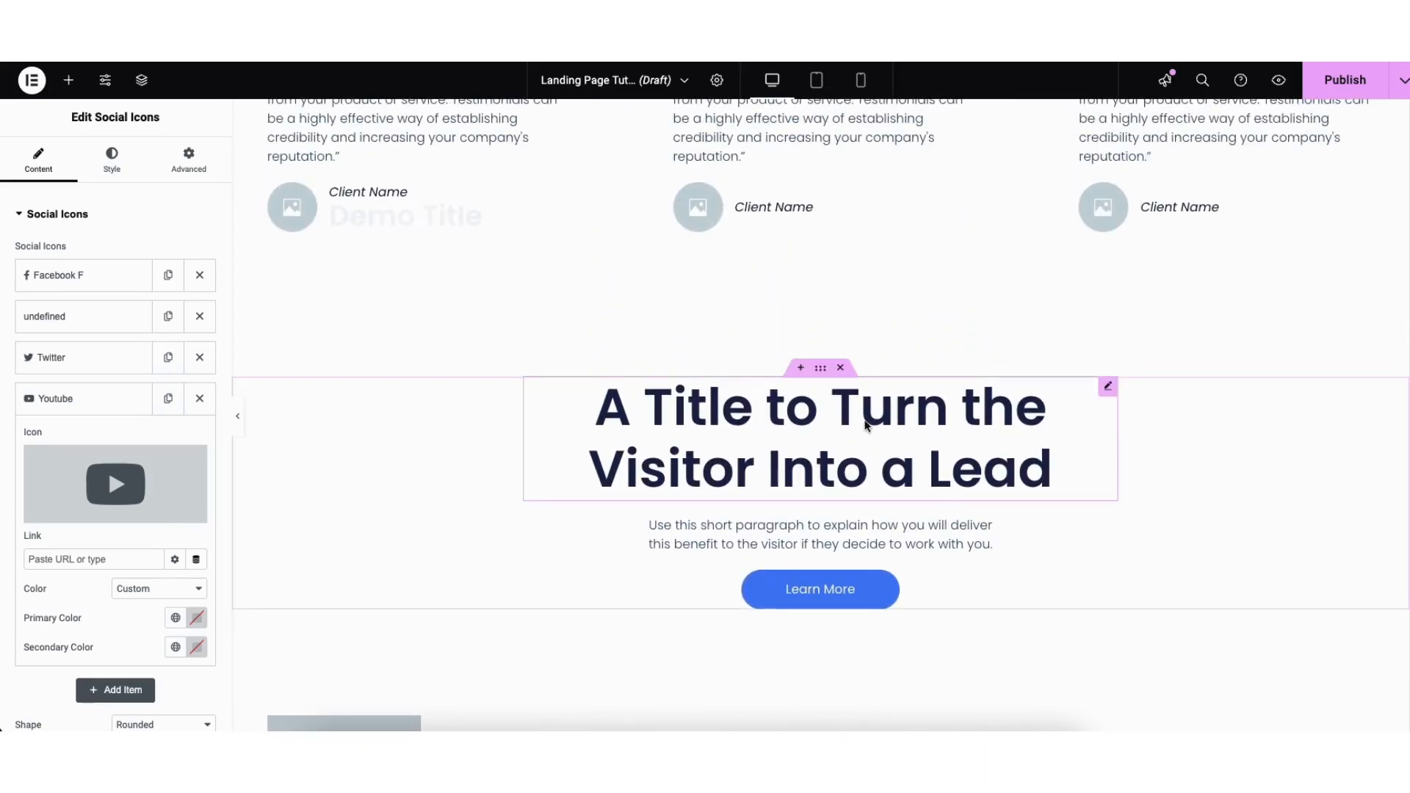
click(801, 369)
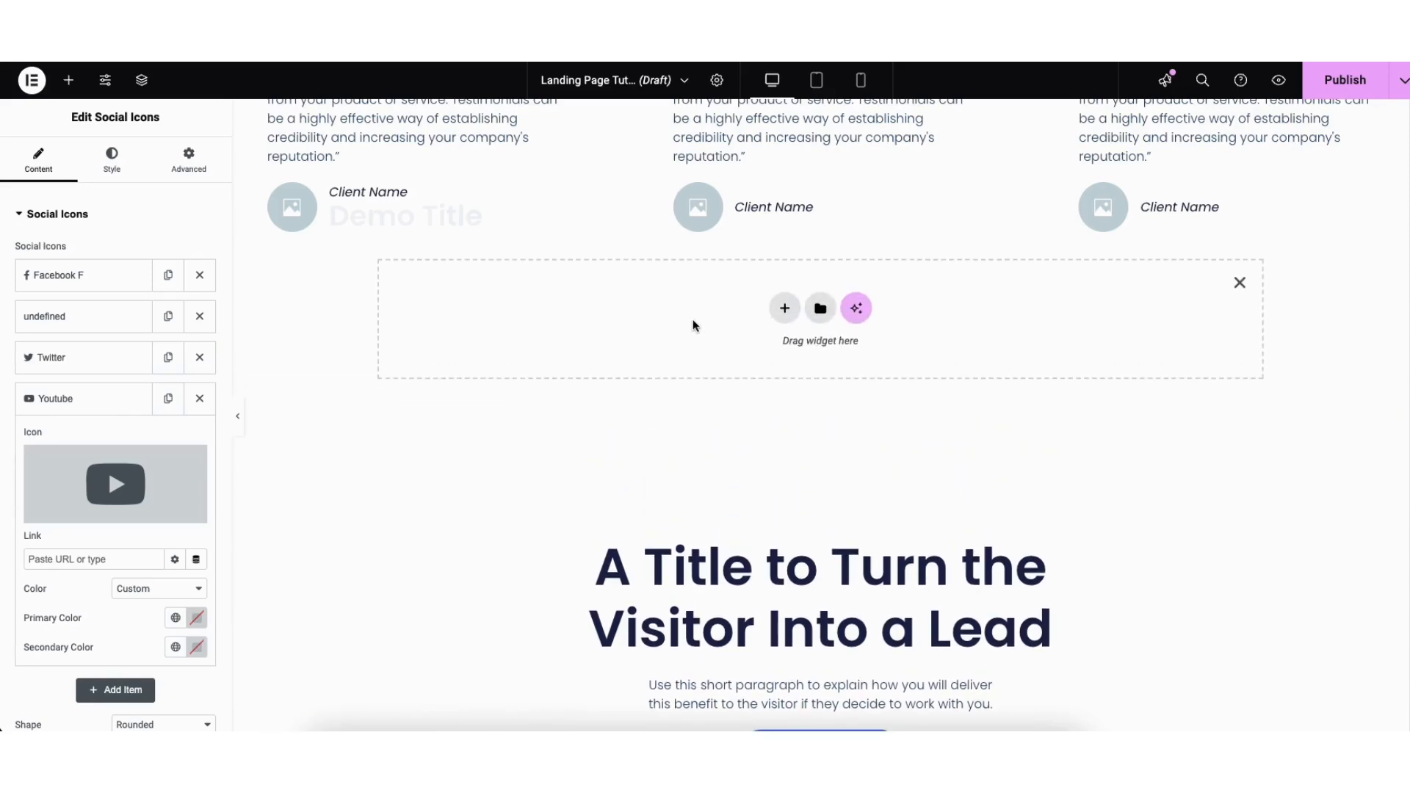
Insert a three-column flexbox container with a wide middle column between the client testimonials and the lead title section.
click(784, 310)
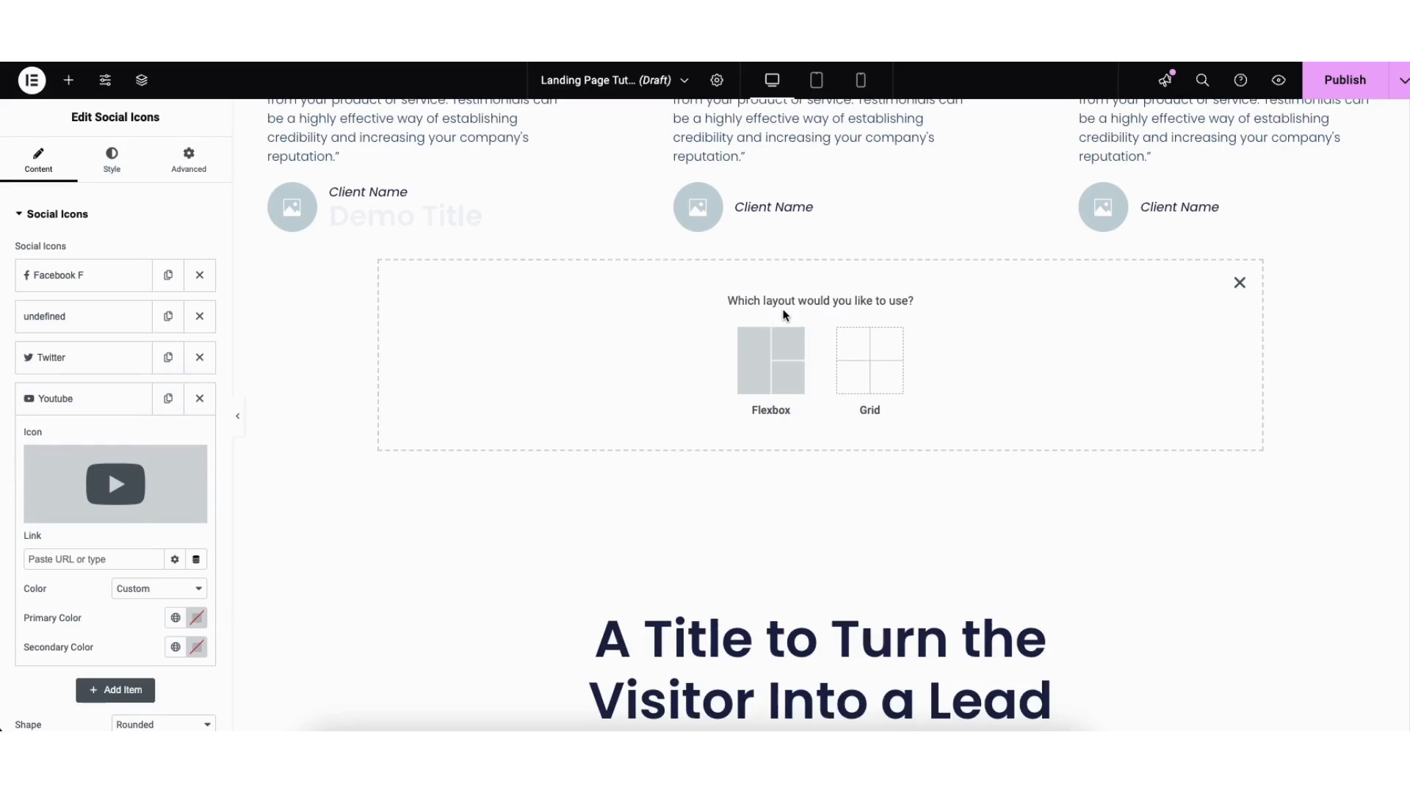
click(765, 368)
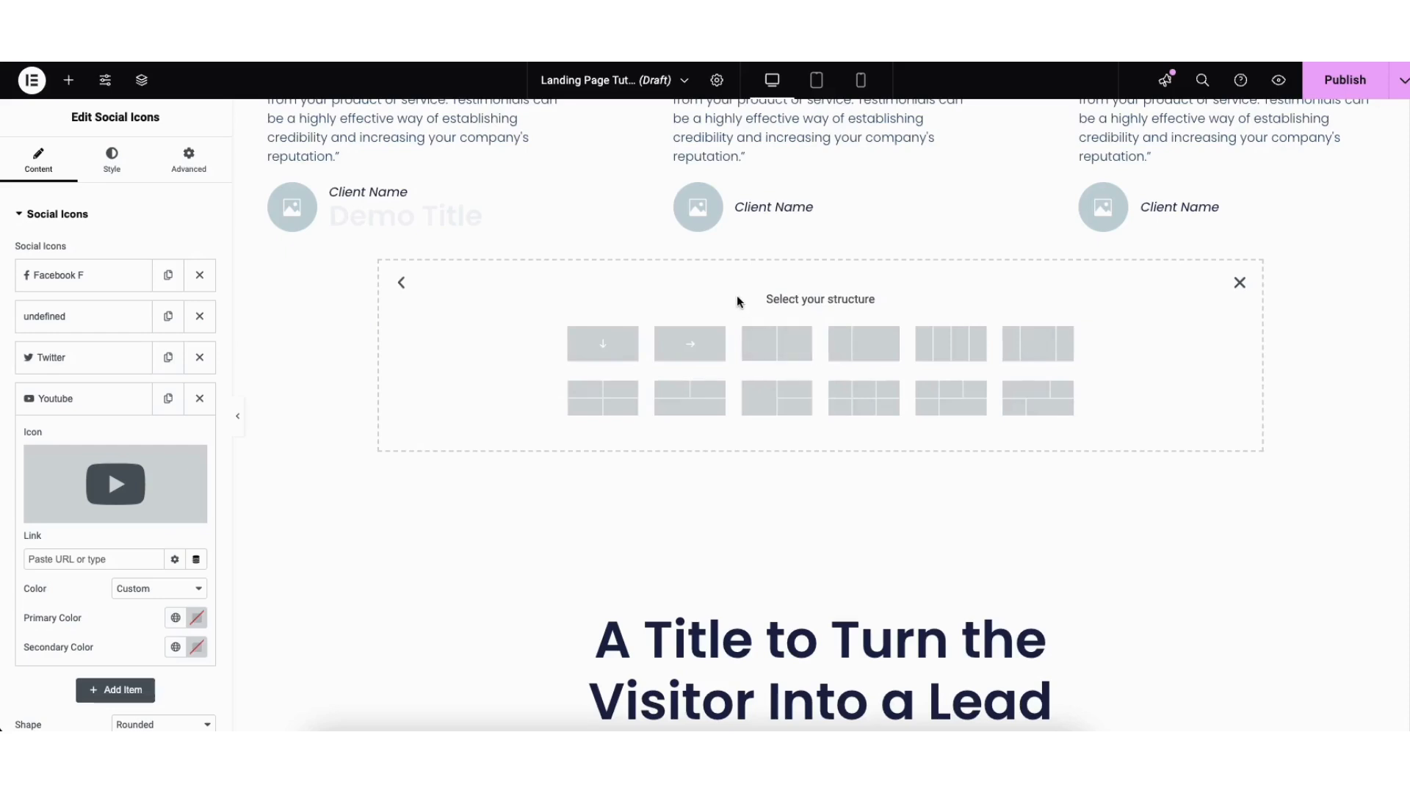
click(1033, 348)
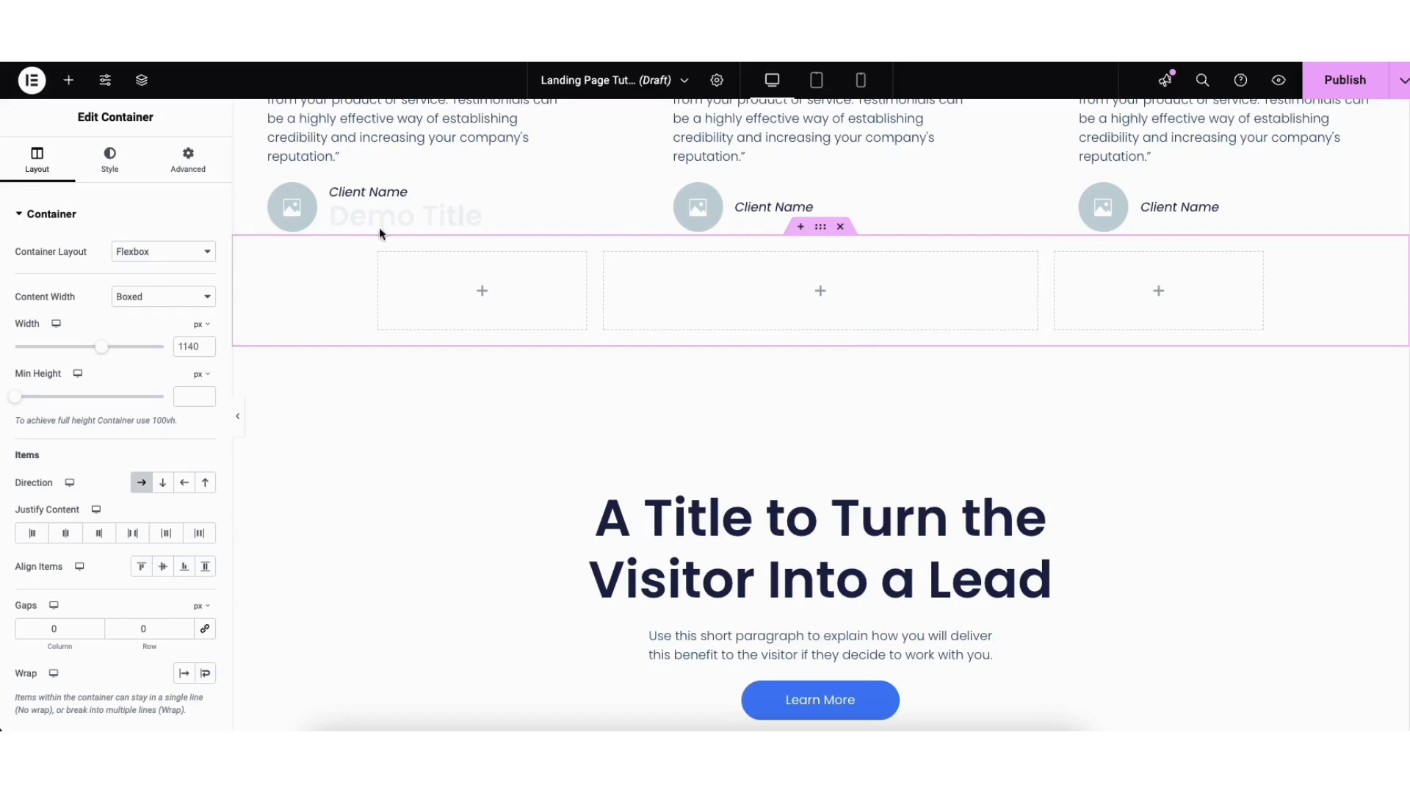
Add a Heading widget to the middle column of the new three-column container.
click(69, 81)
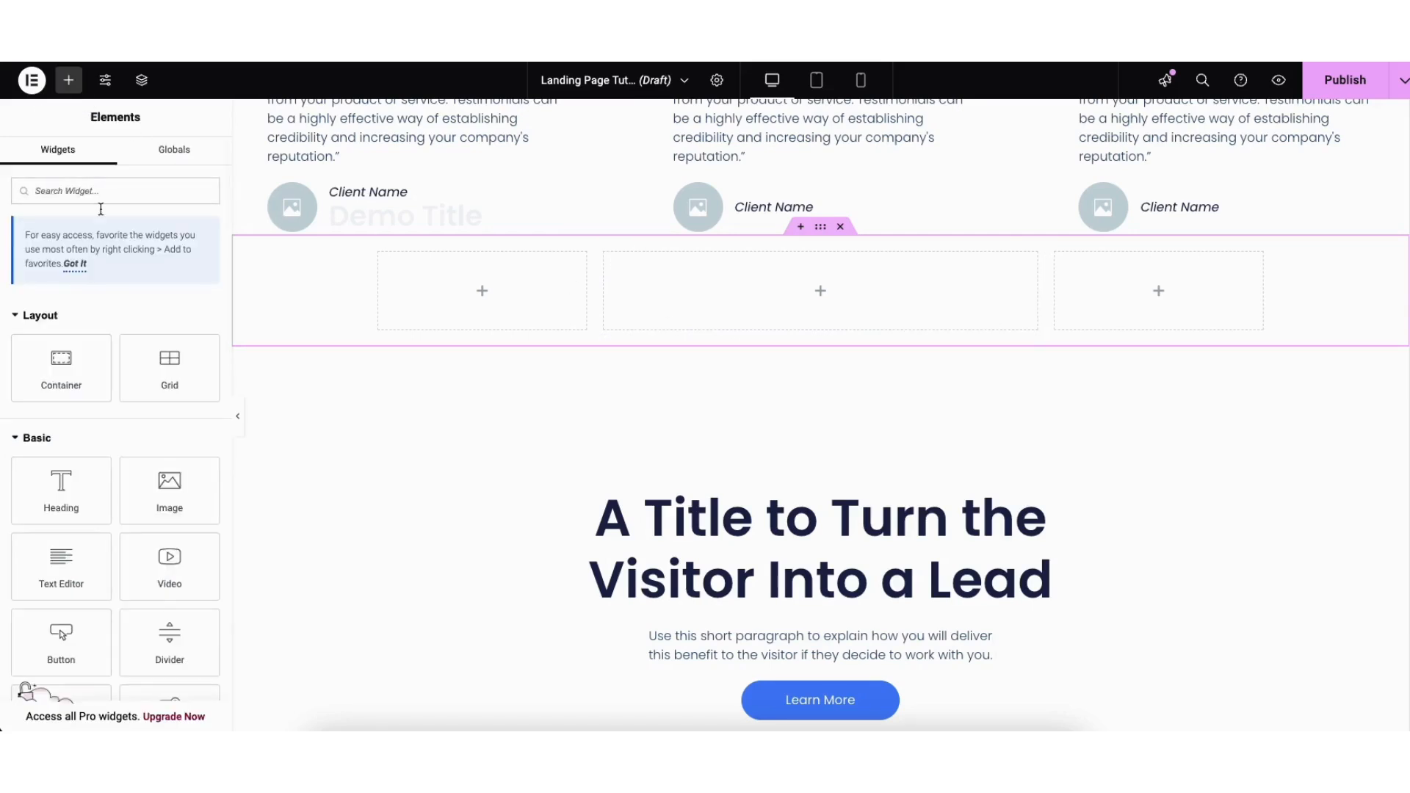
drag(66, 492, 797, 306)
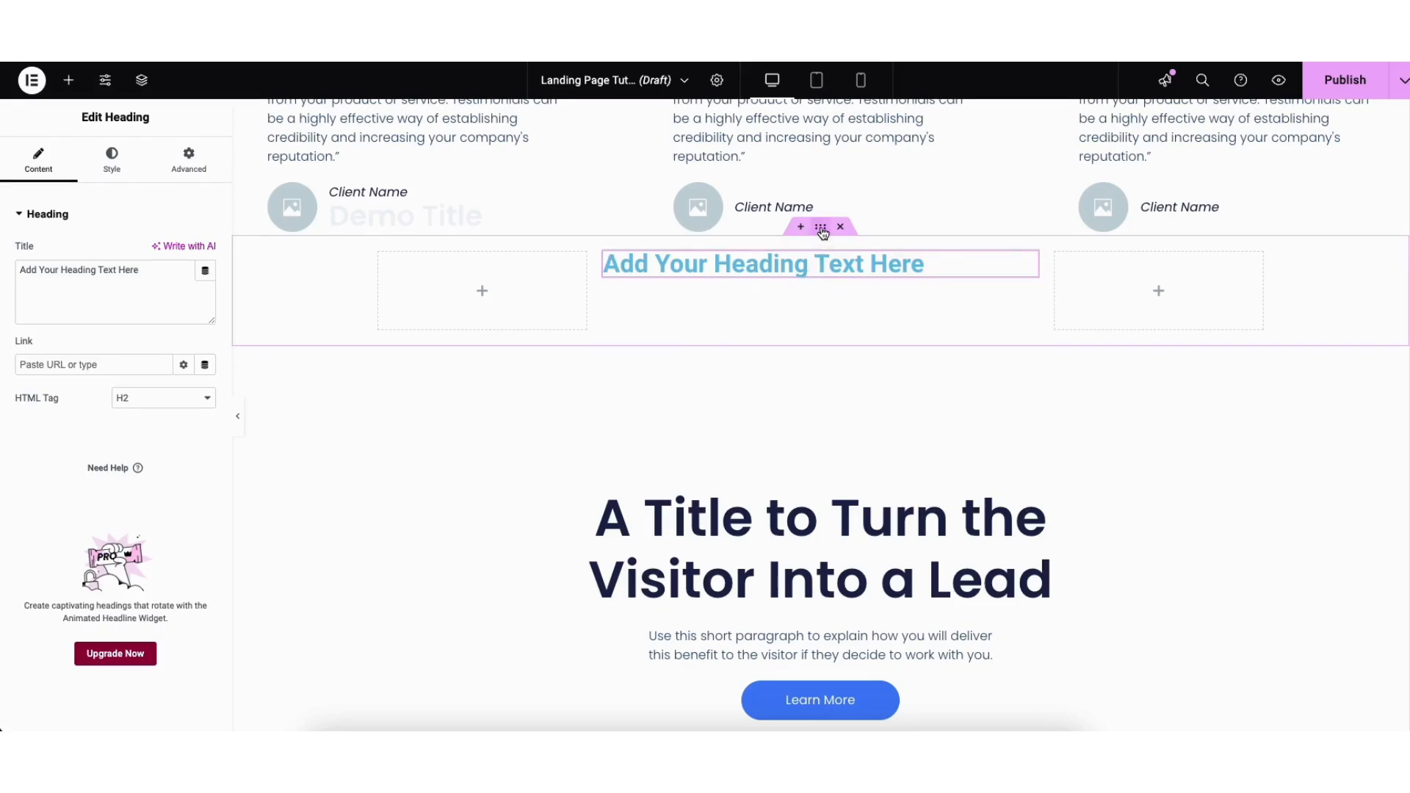
drag(822, 232, 765, 271)
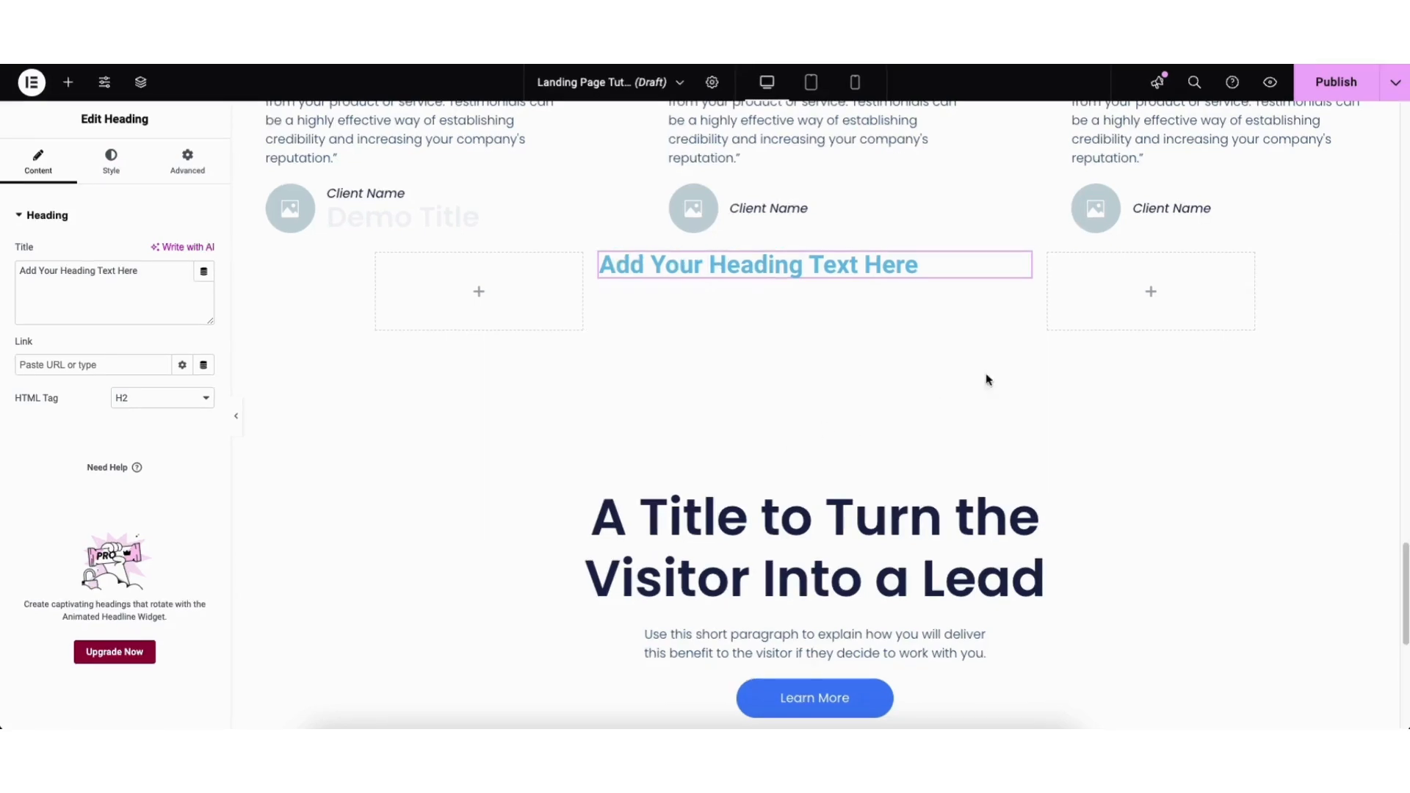
Save the landing page as a draft and preview it.
click(1392, 87)
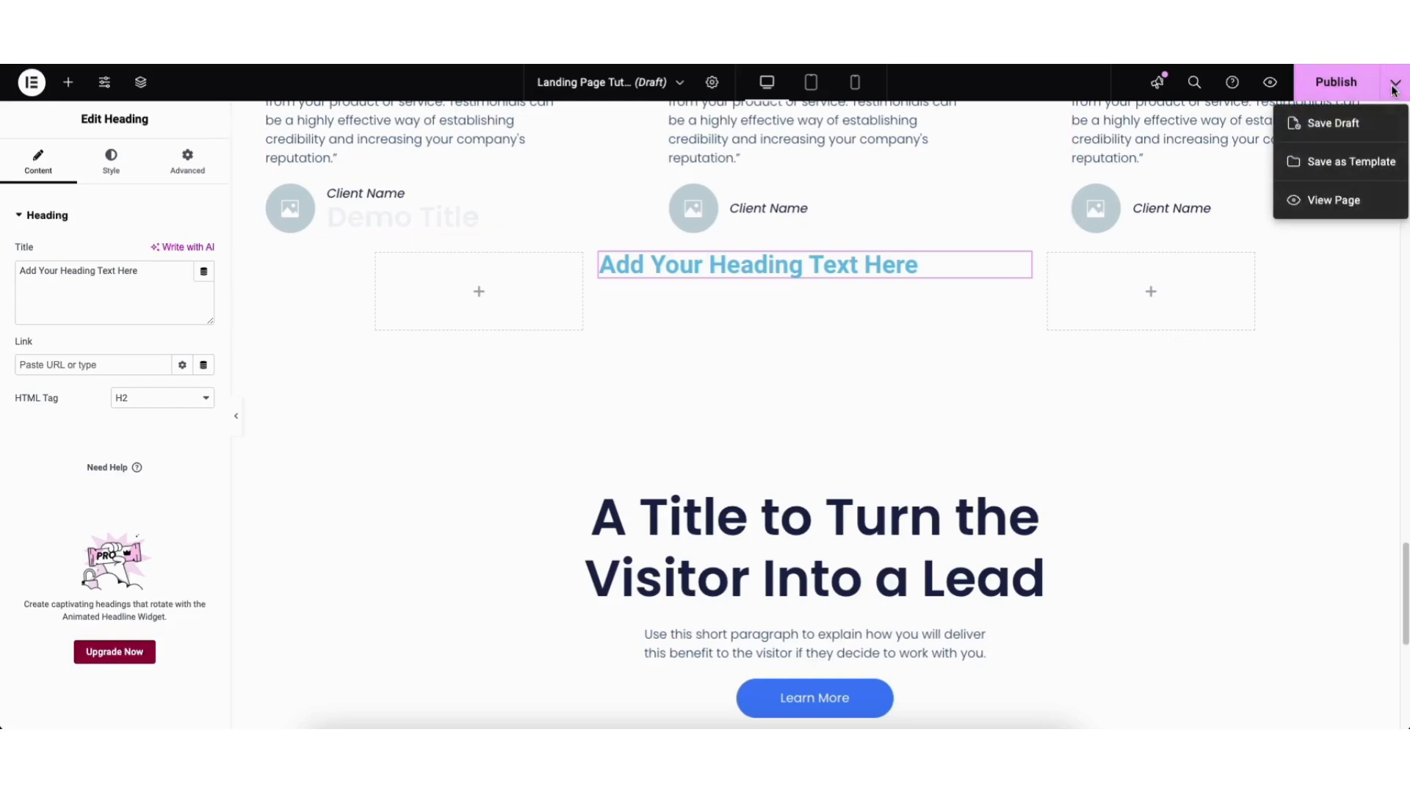
click(1351, 130)
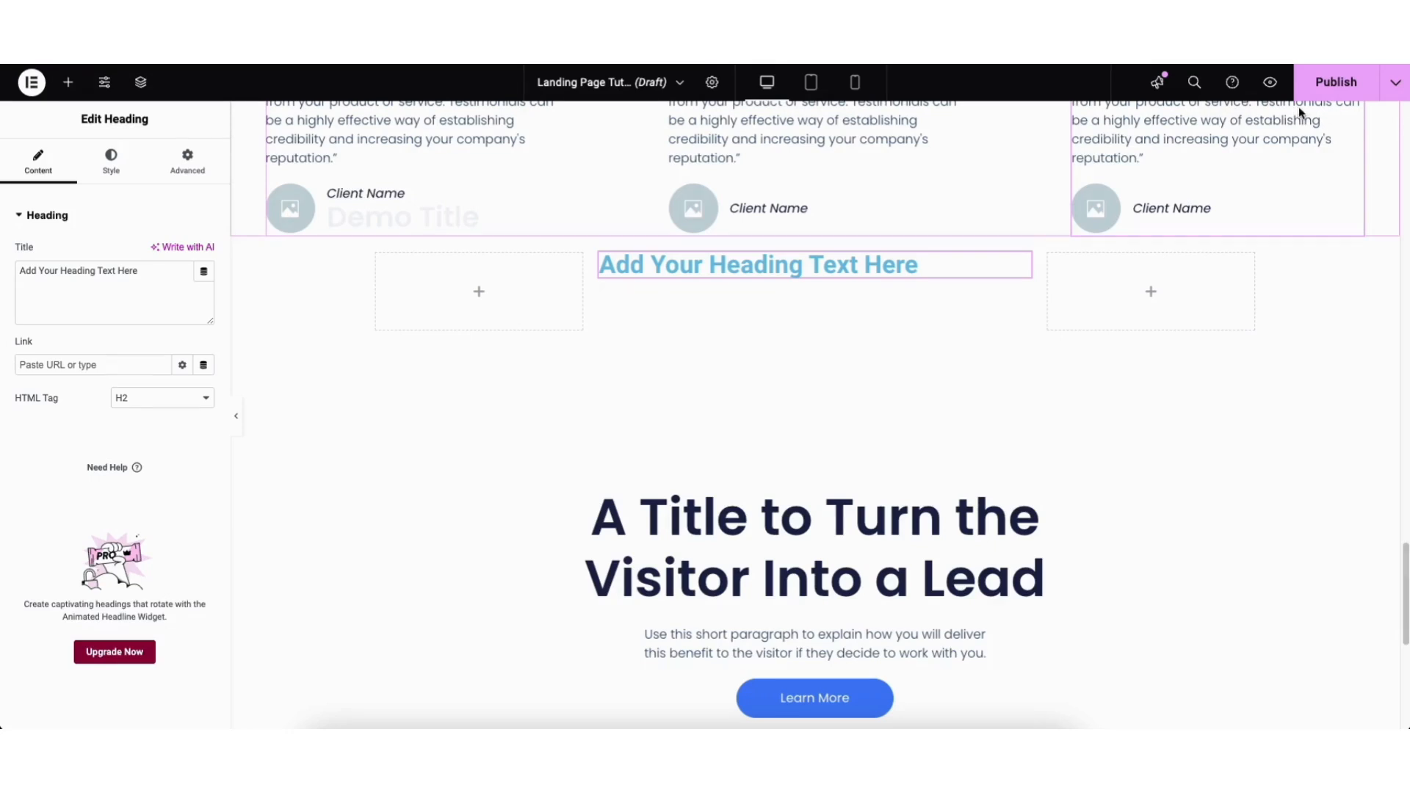
click(1271, 89)
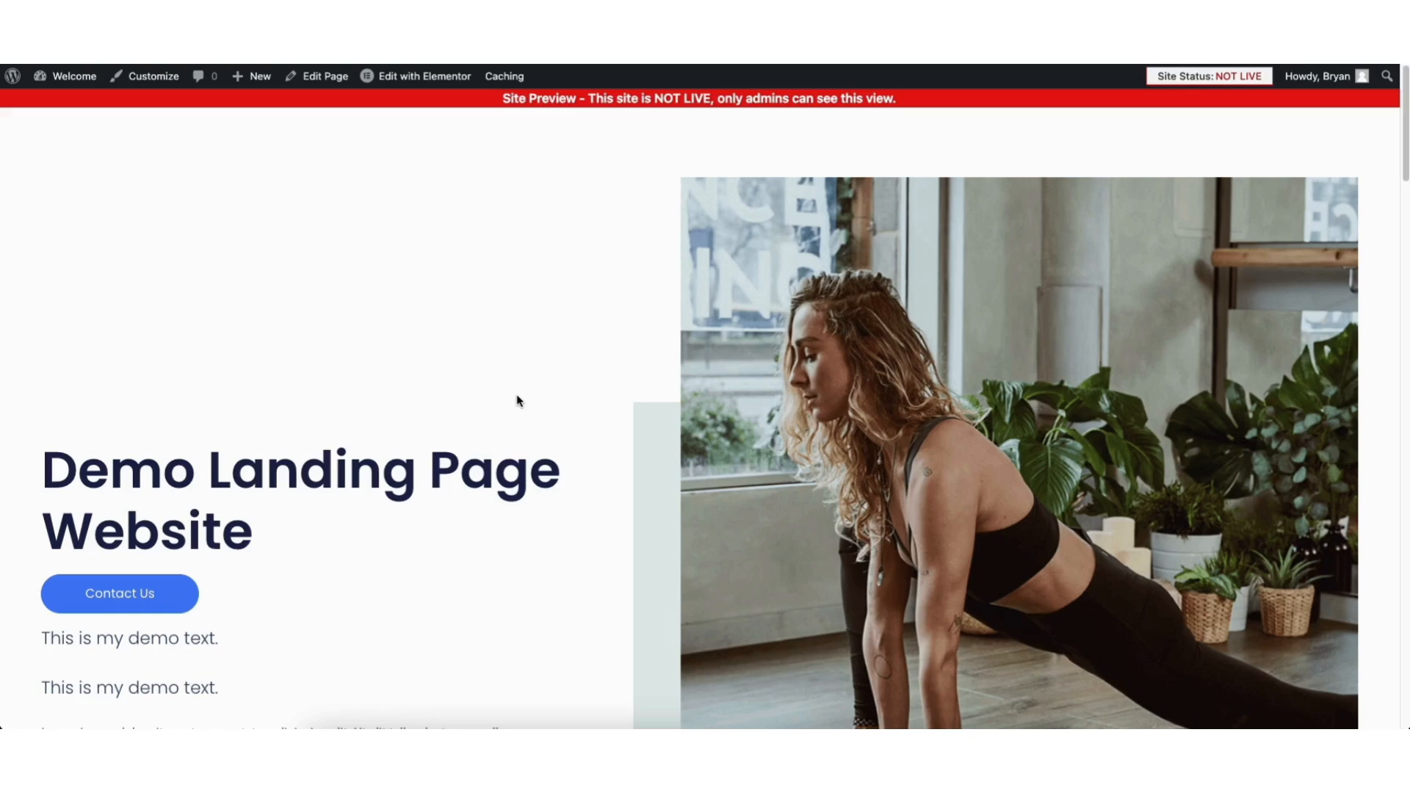
Go to the WordPress dashboard and open the page for adding new plugins.
mouse_move(61, 83)
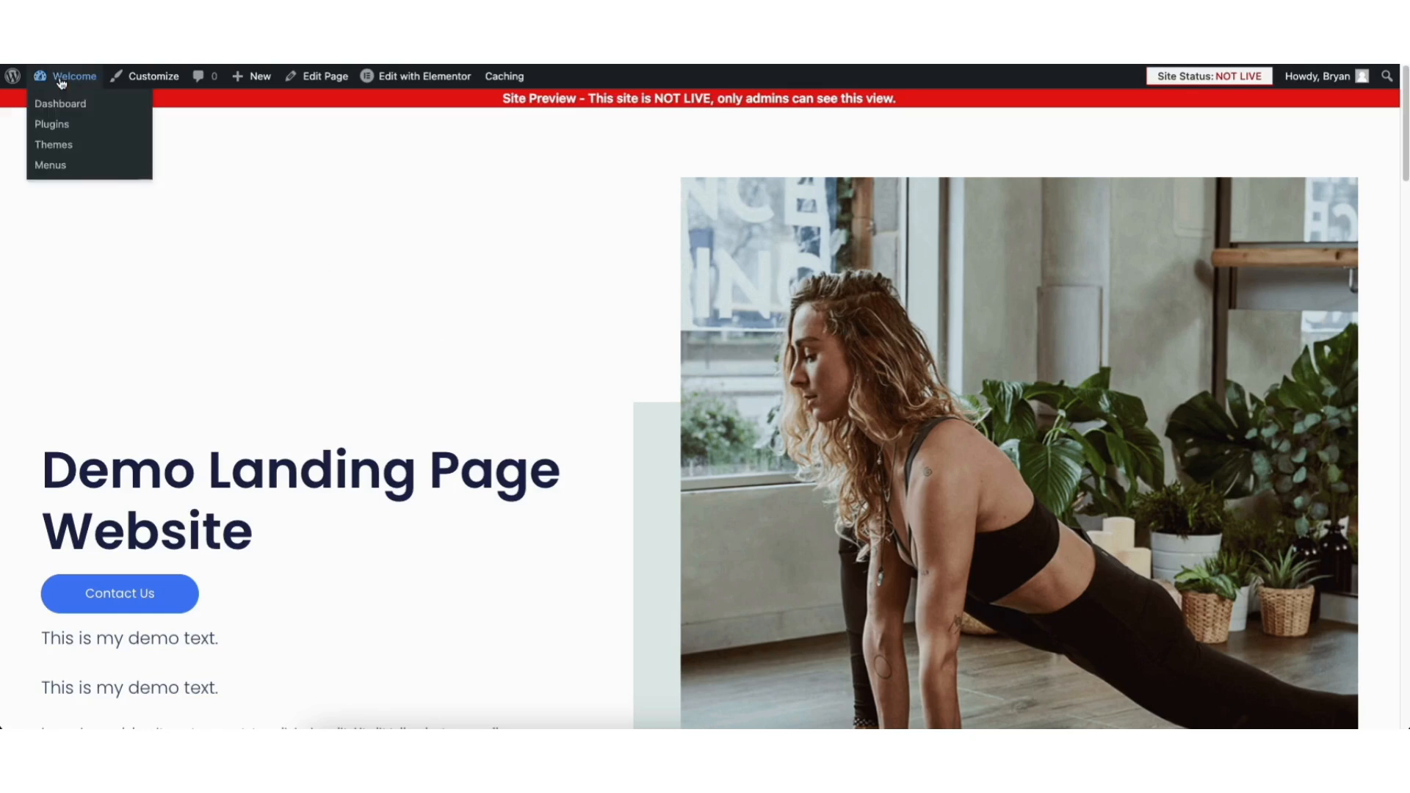
click(61, 104)
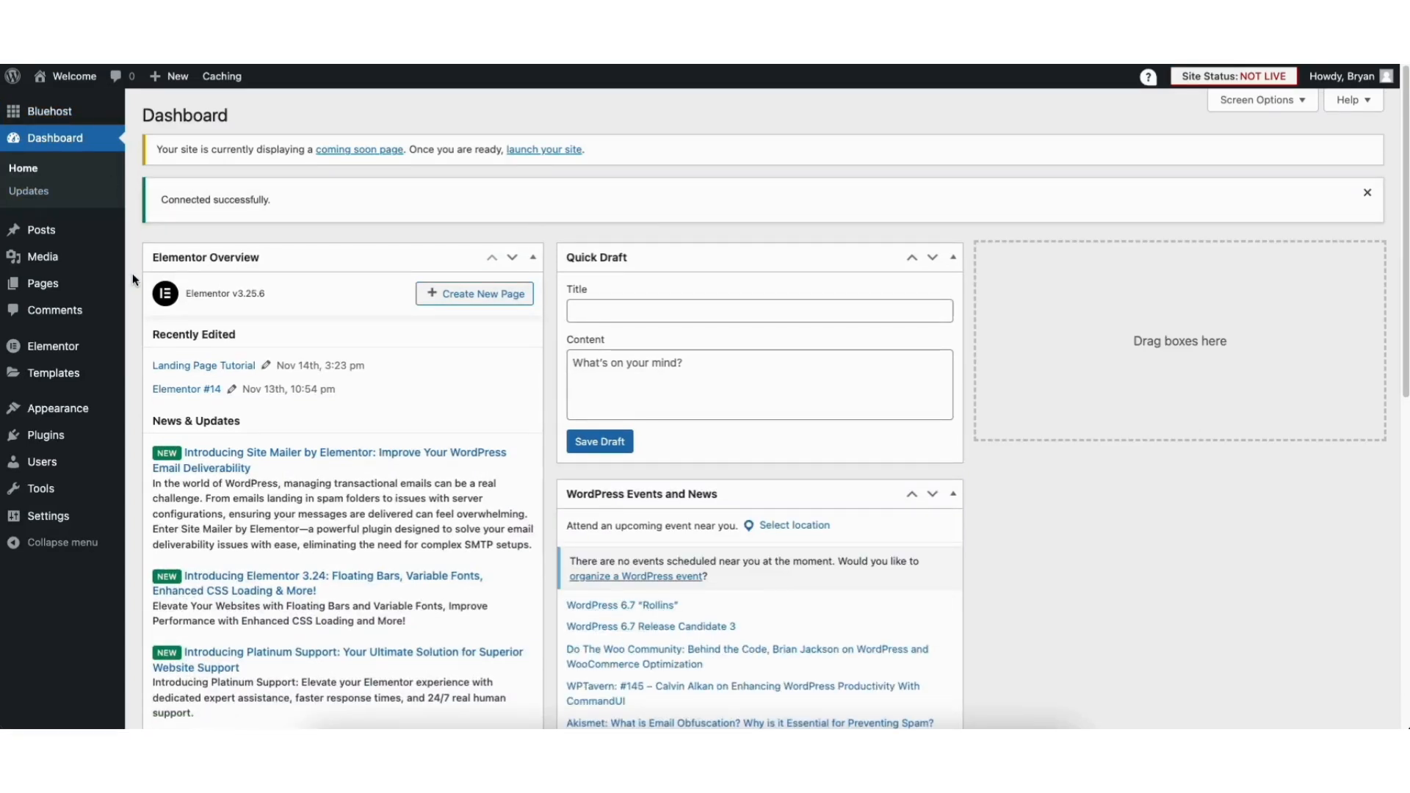
mouse_move(42, 438)
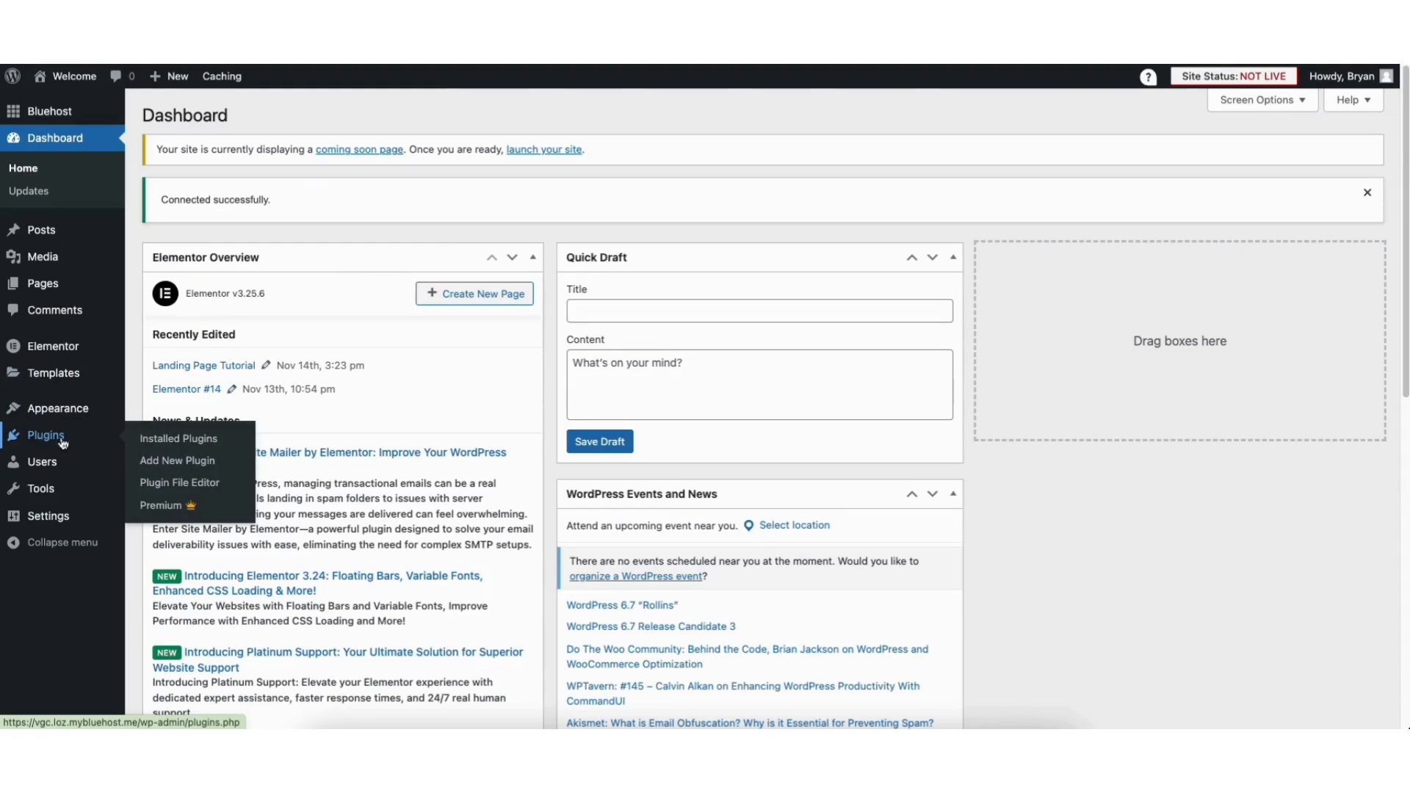
click(177, 460)
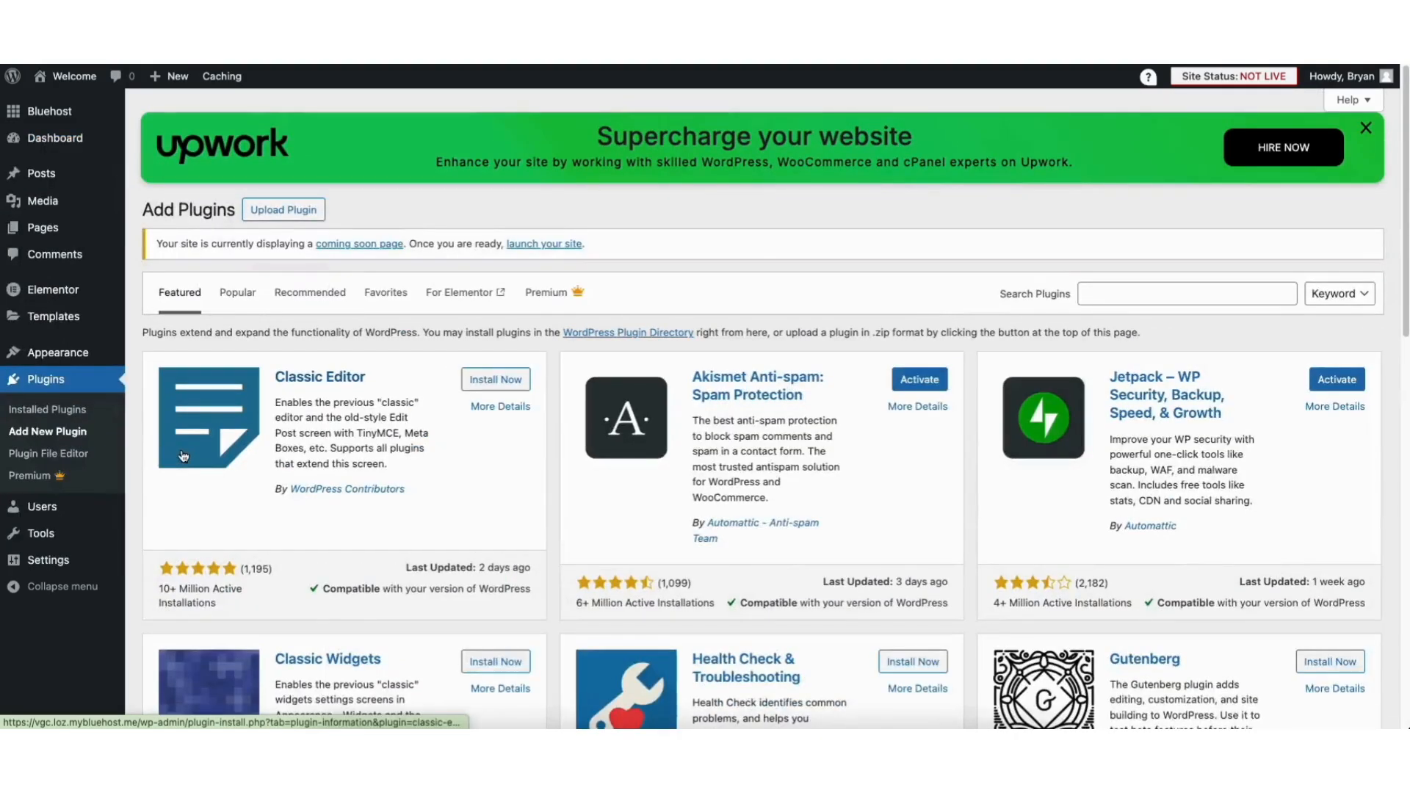
Search the plugins for "wp forms" and activate the WPForms plugin.
click(1101, 295)
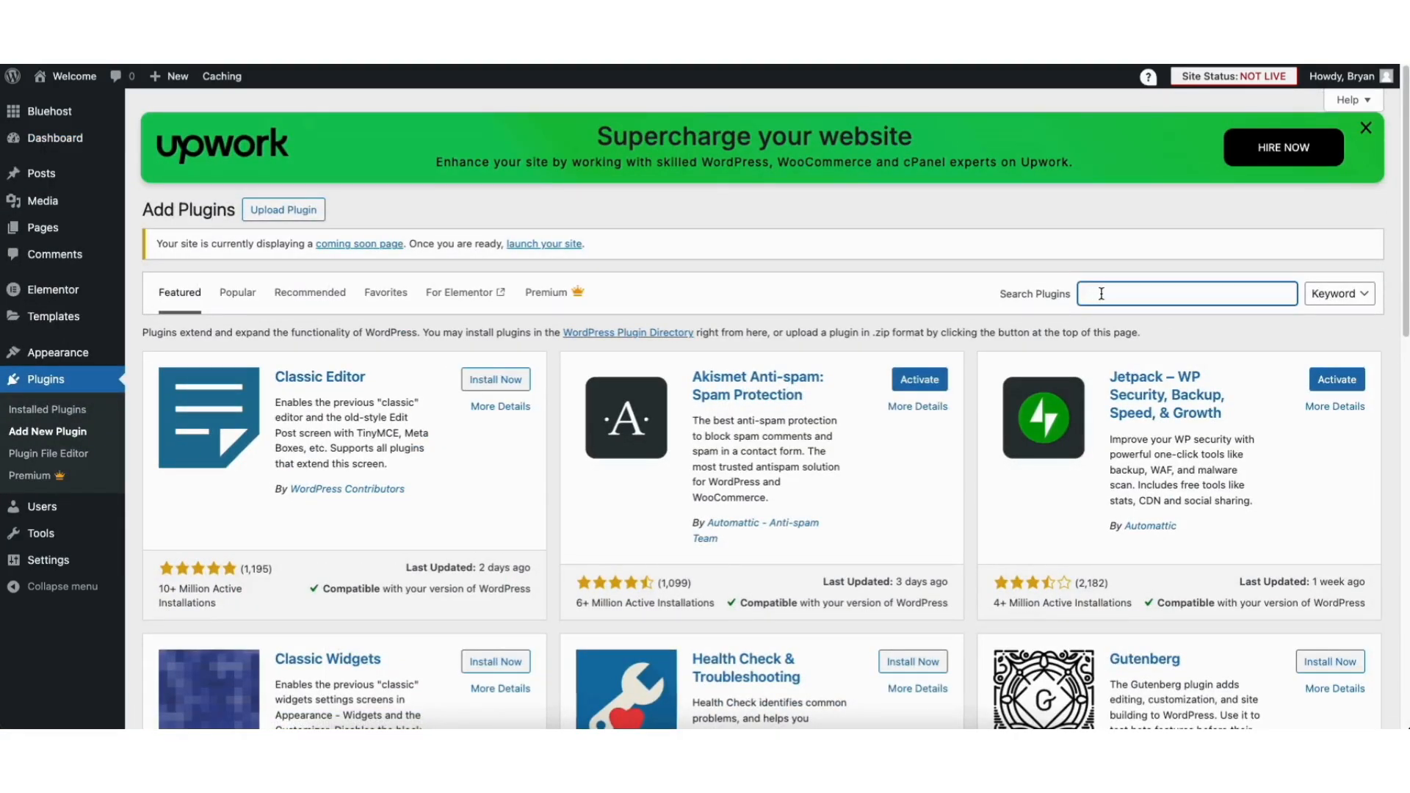
text(wp forms)
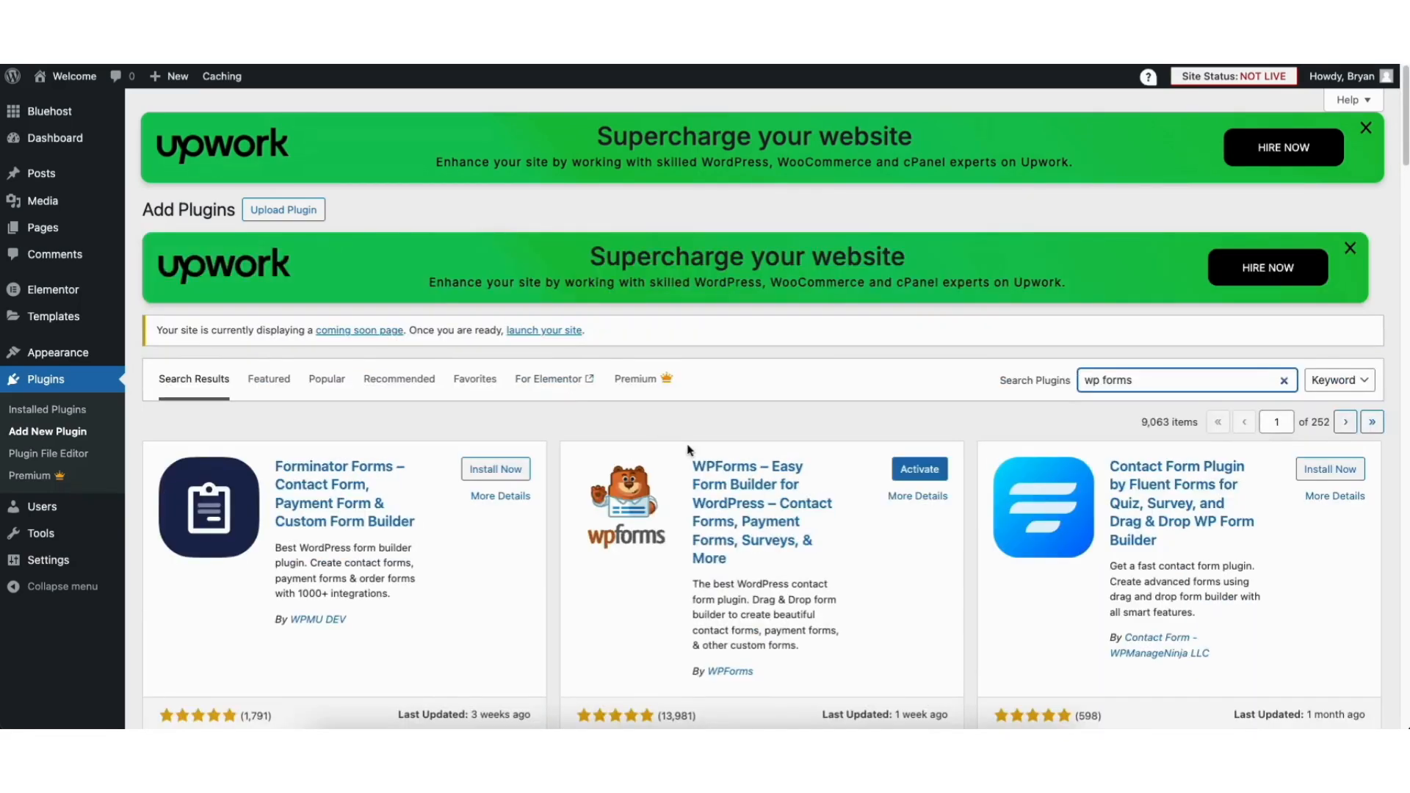
click(910, 474)
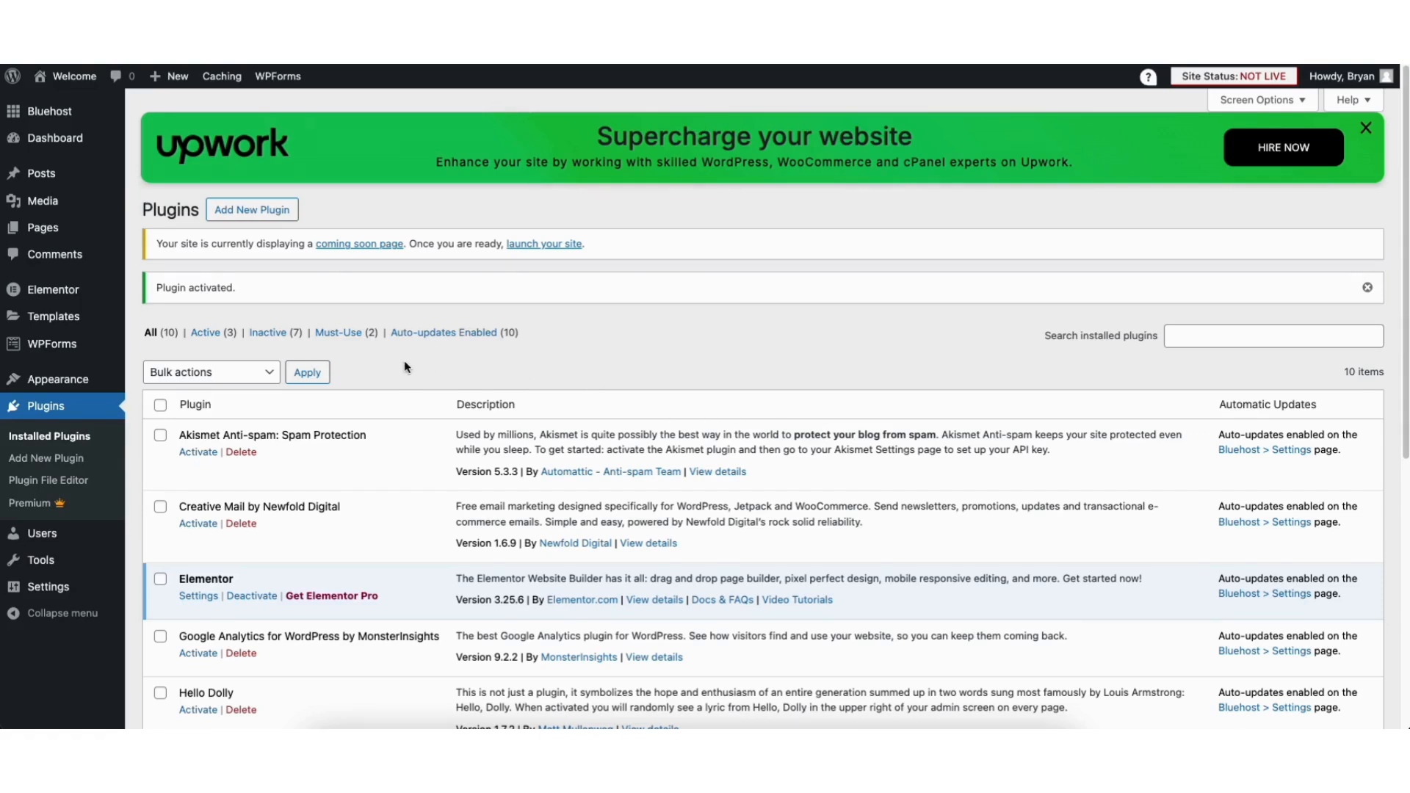
Create a WPForms form named "Landing Page Email Leads" from the Newsletter Signup Form template.
mouse_move(46, 350)
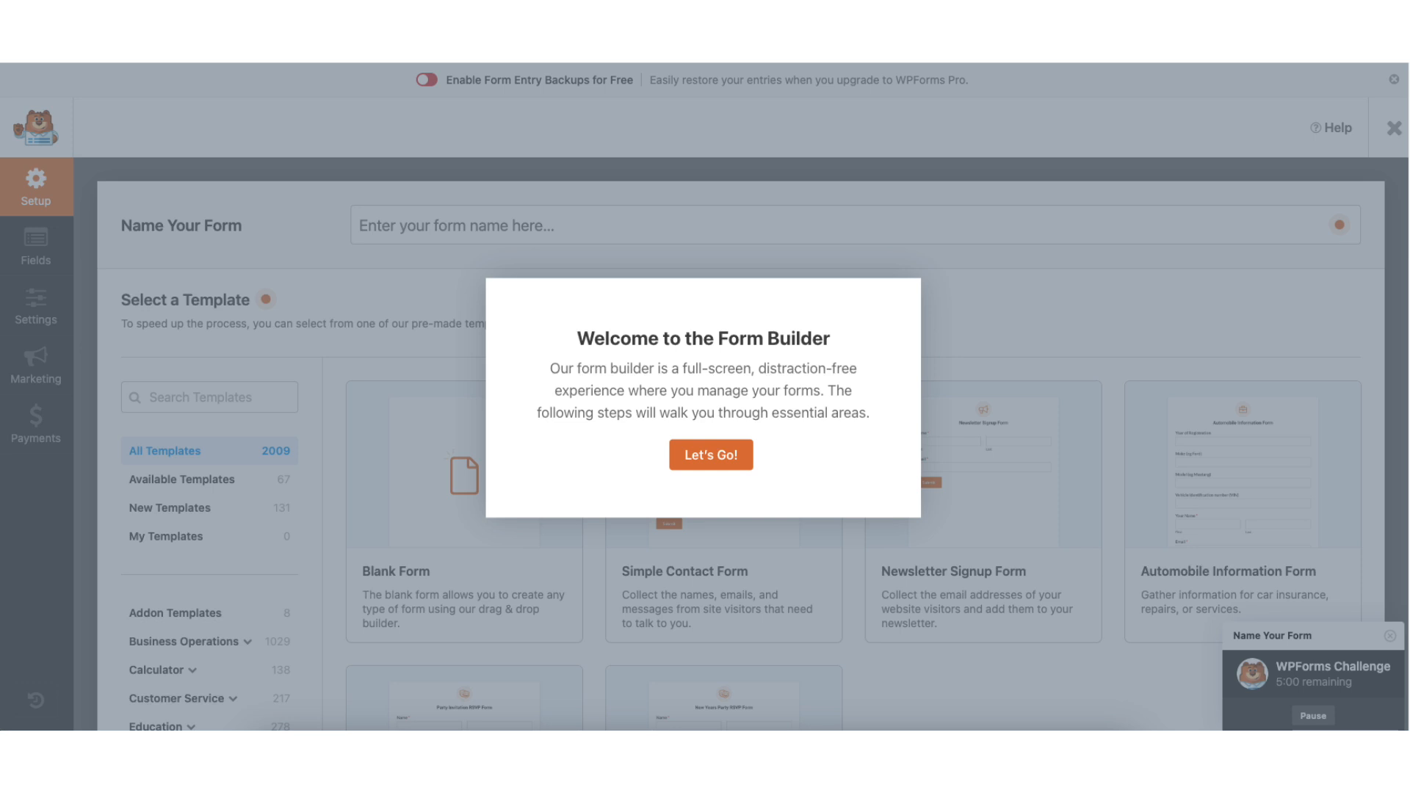
click(710, 454)
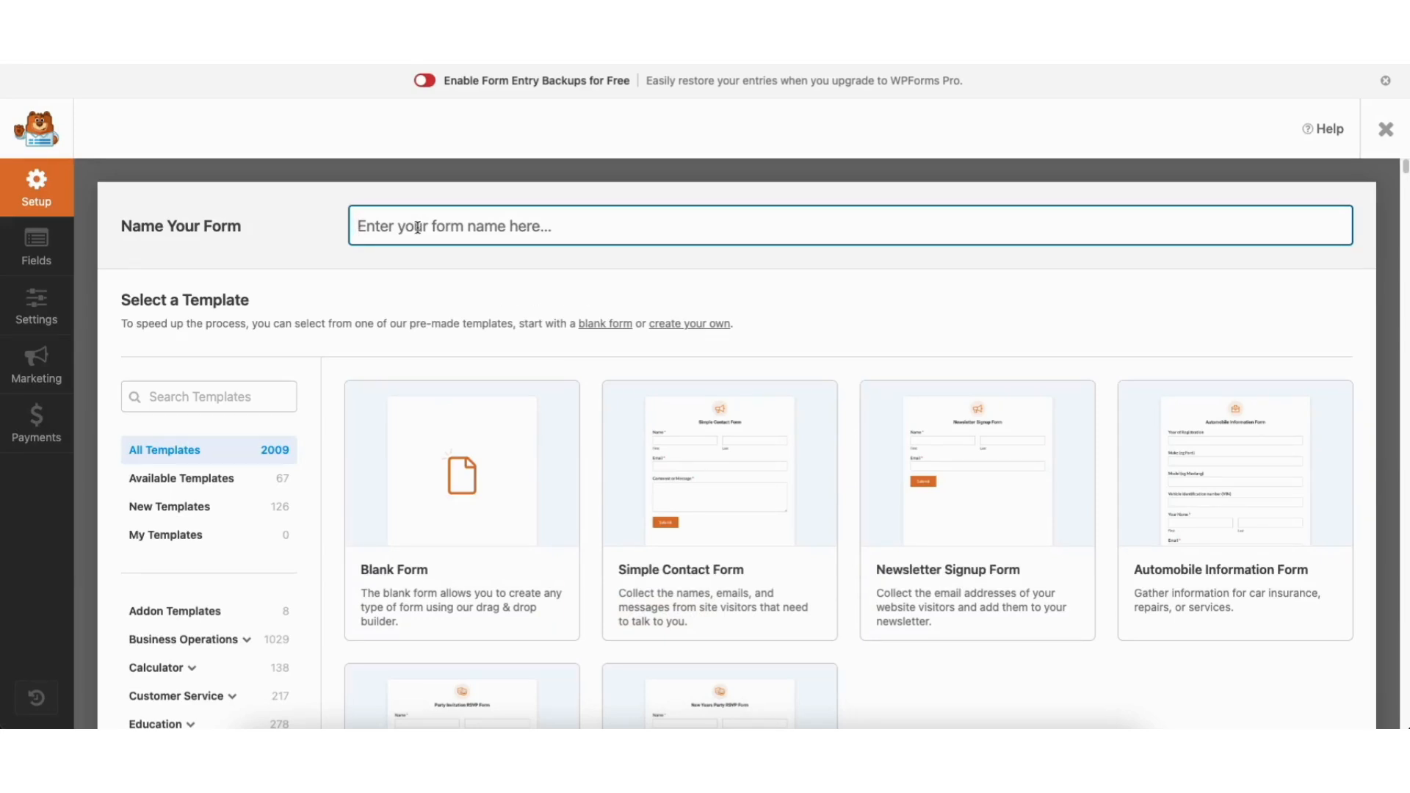
text(Landing)
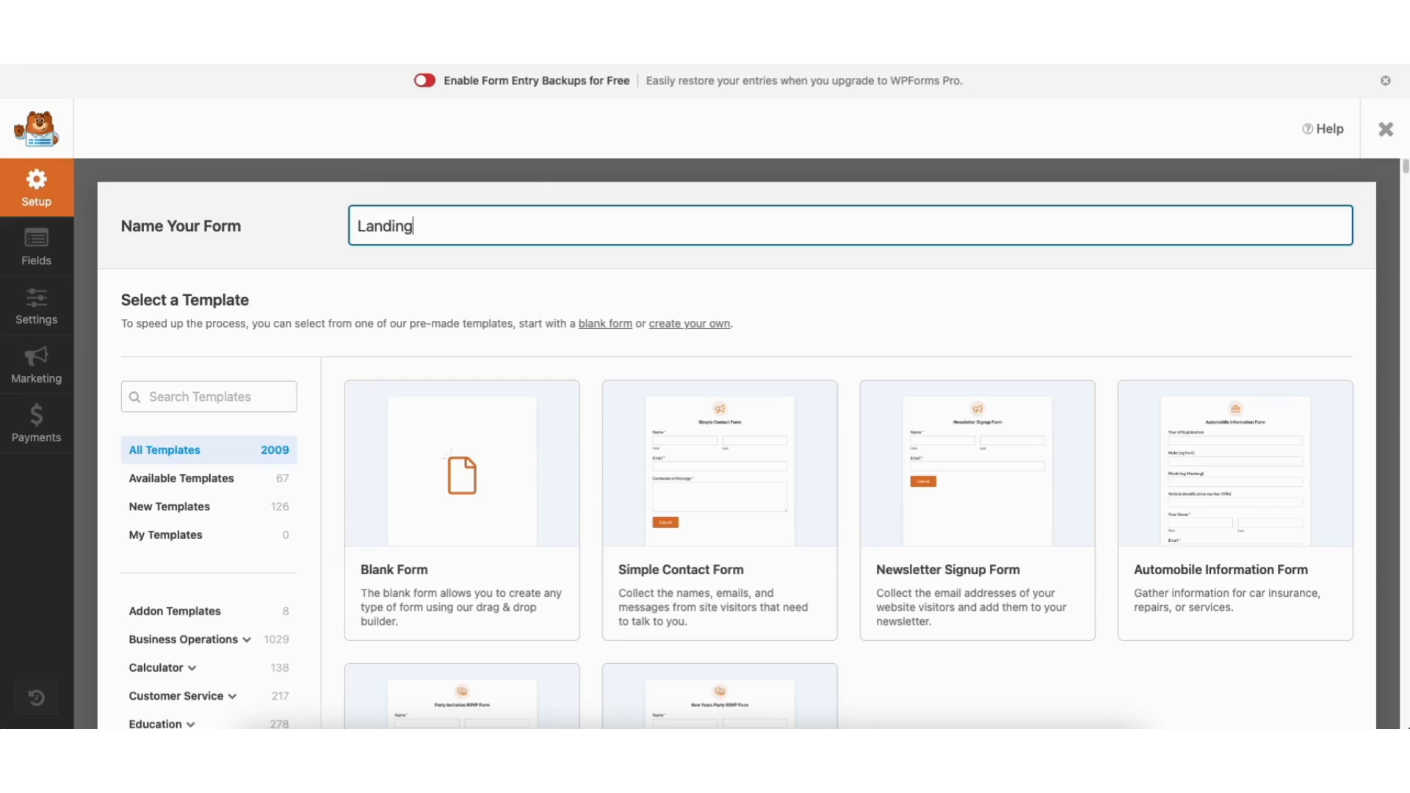
text( Page Email Leads)
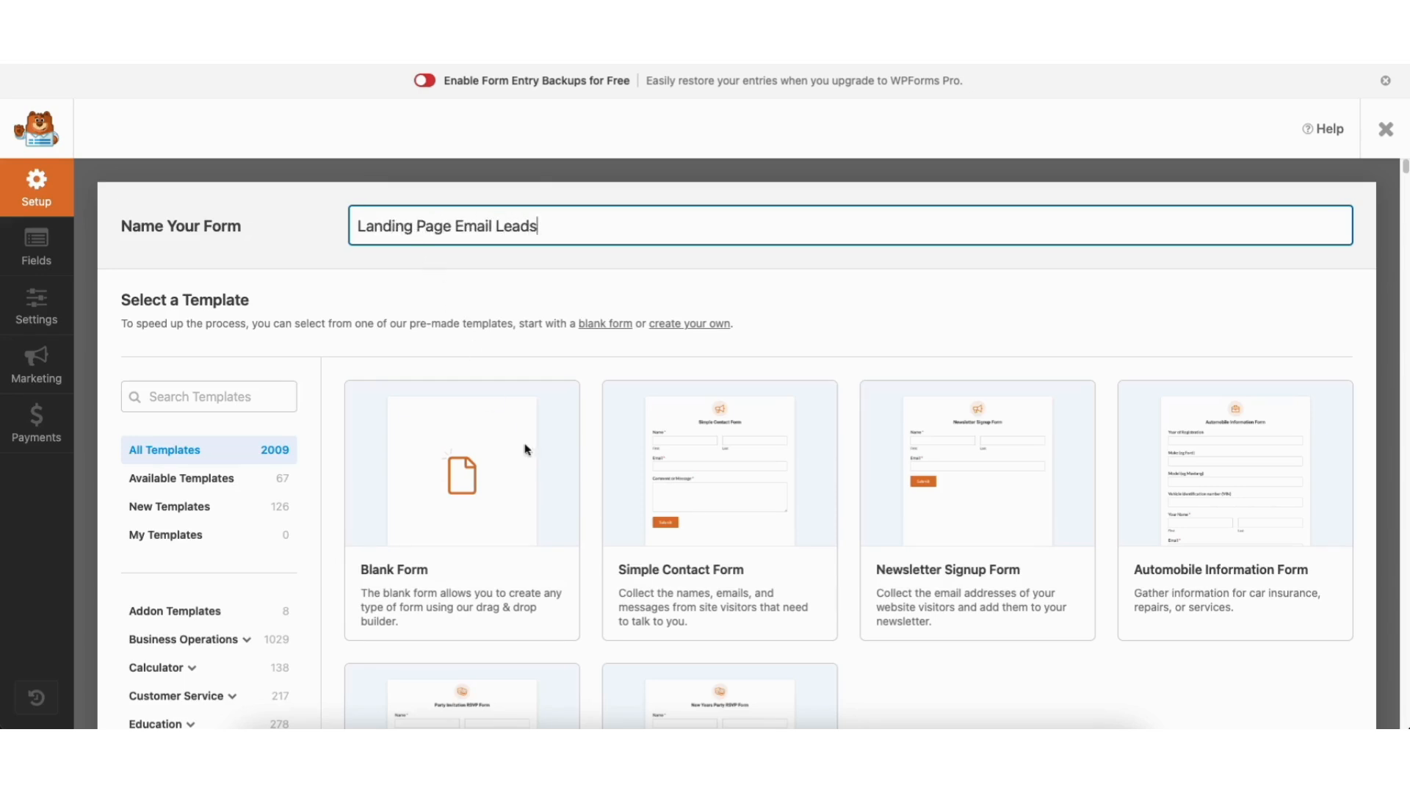
mouse_move(962, 400)
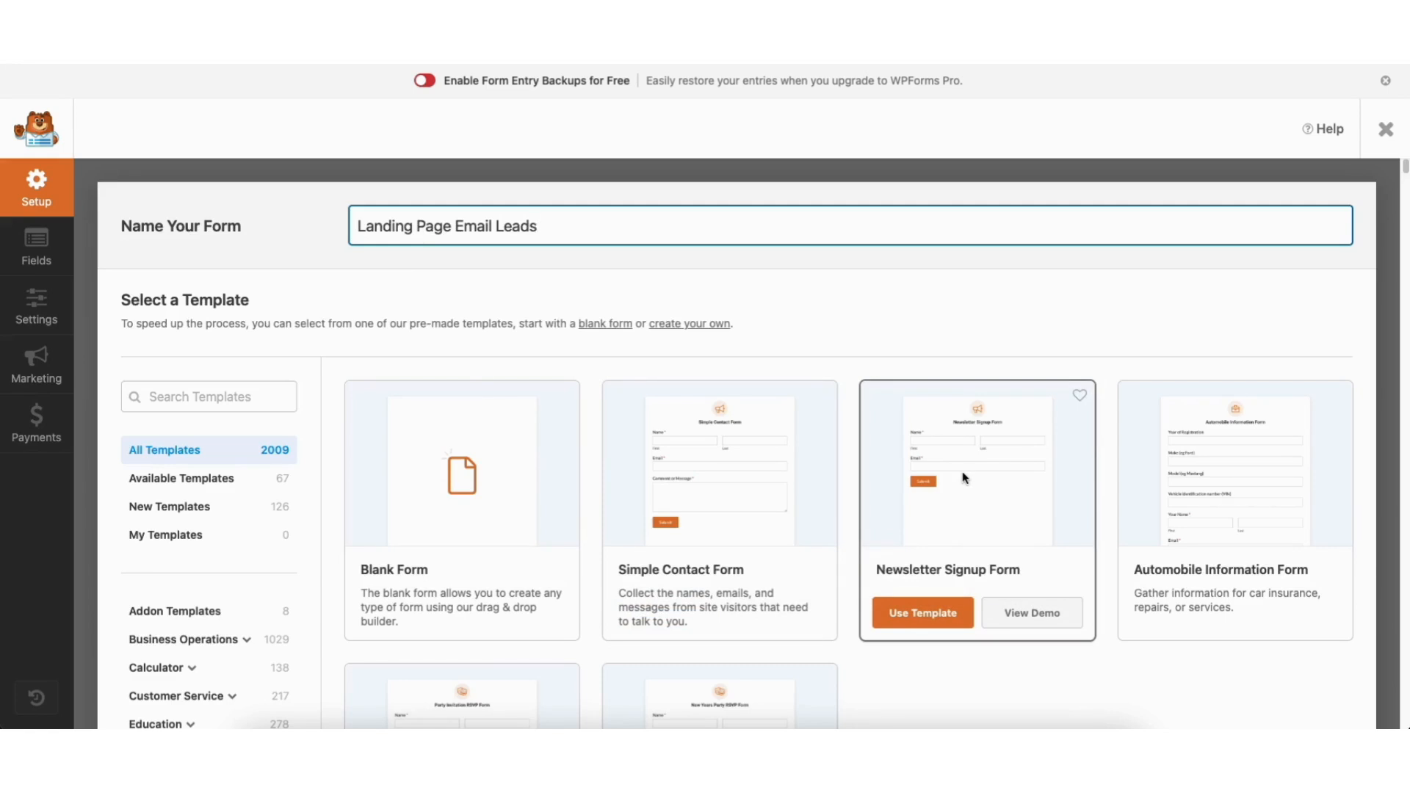
click(916, 614)
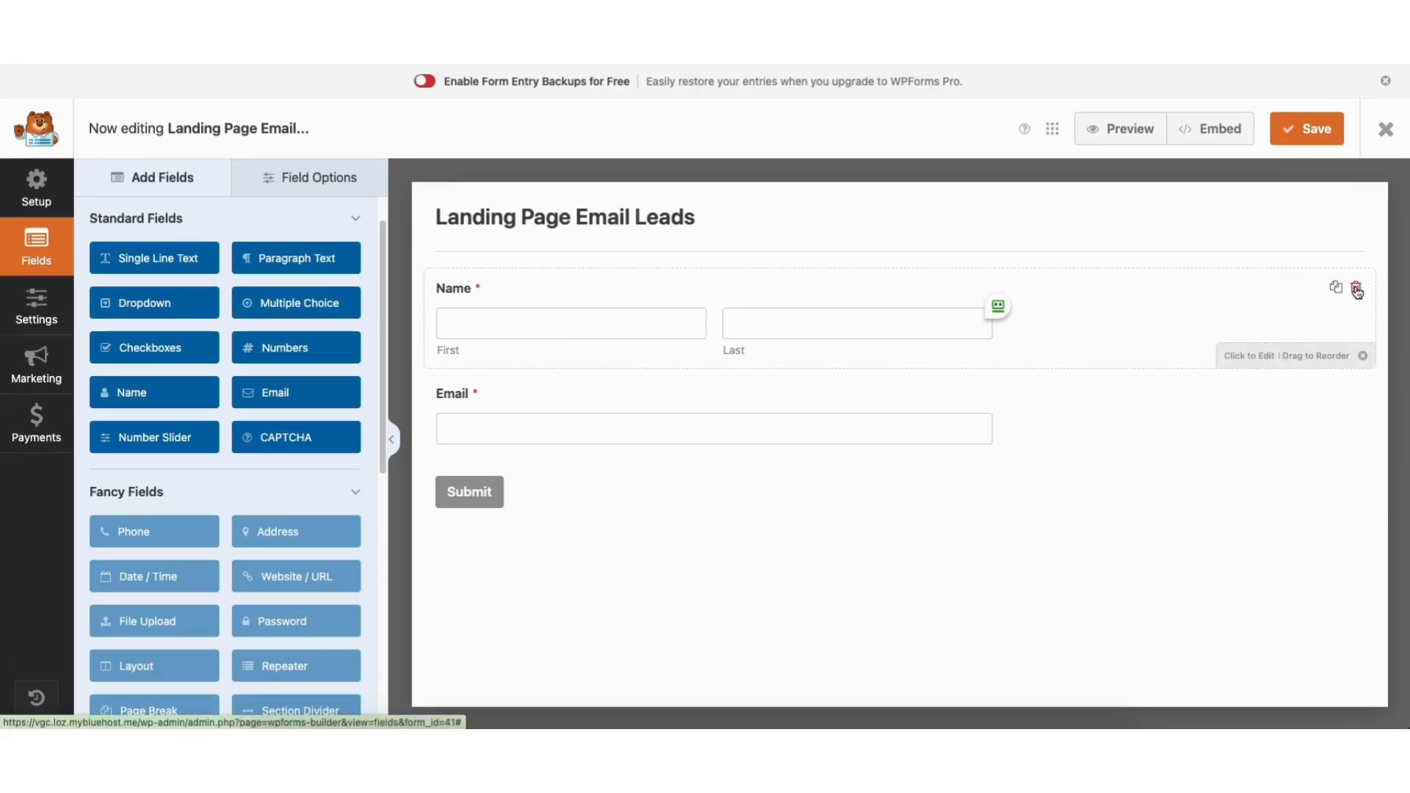
Look over the Name field's options and the standard fields that can be added to the form.
click(531, 304)
mouse_move(705, 283)
mouse_down()
mouse_move(673, 422)
mouse_move(695, 288)
mouse_up()
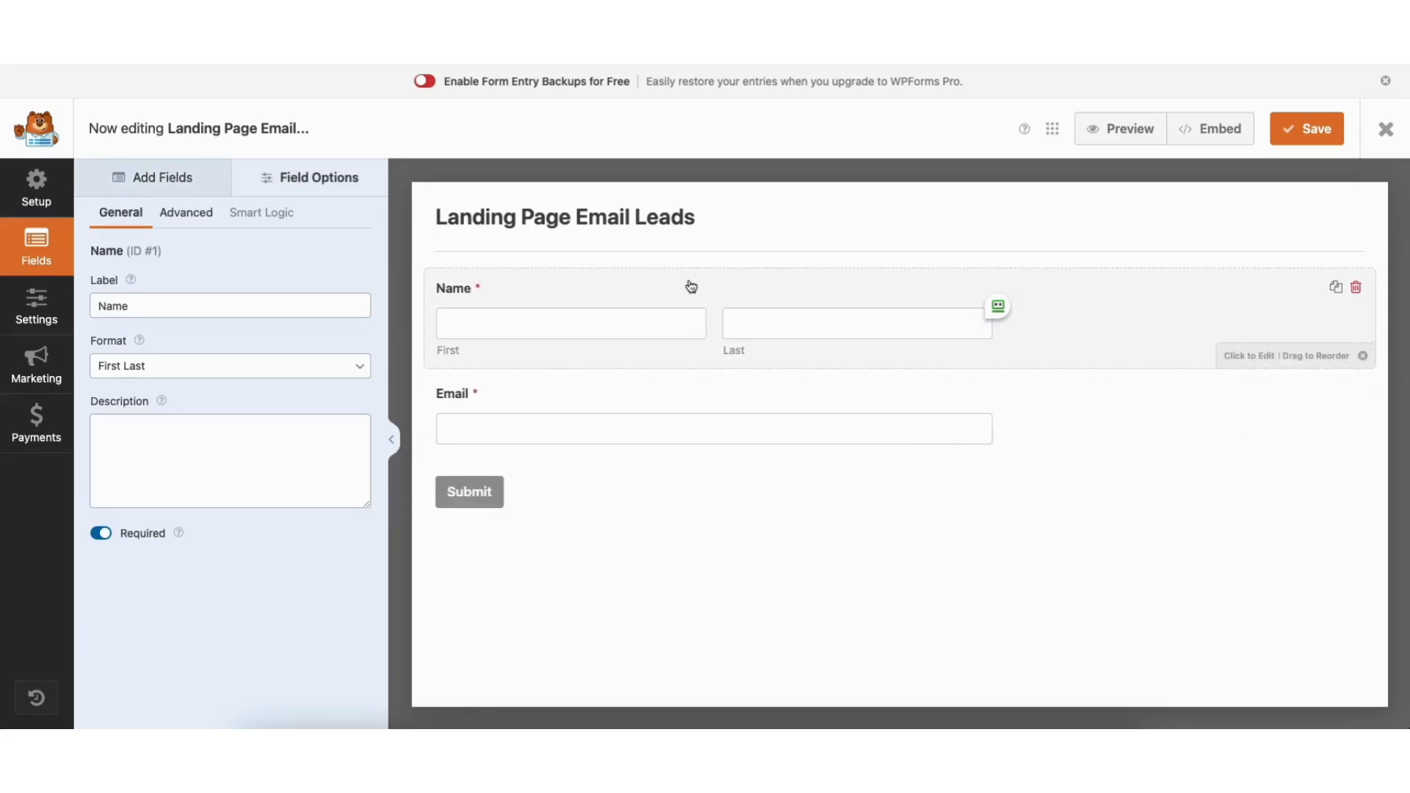
click(128, 176)
drag(142, 260, 351, 329)
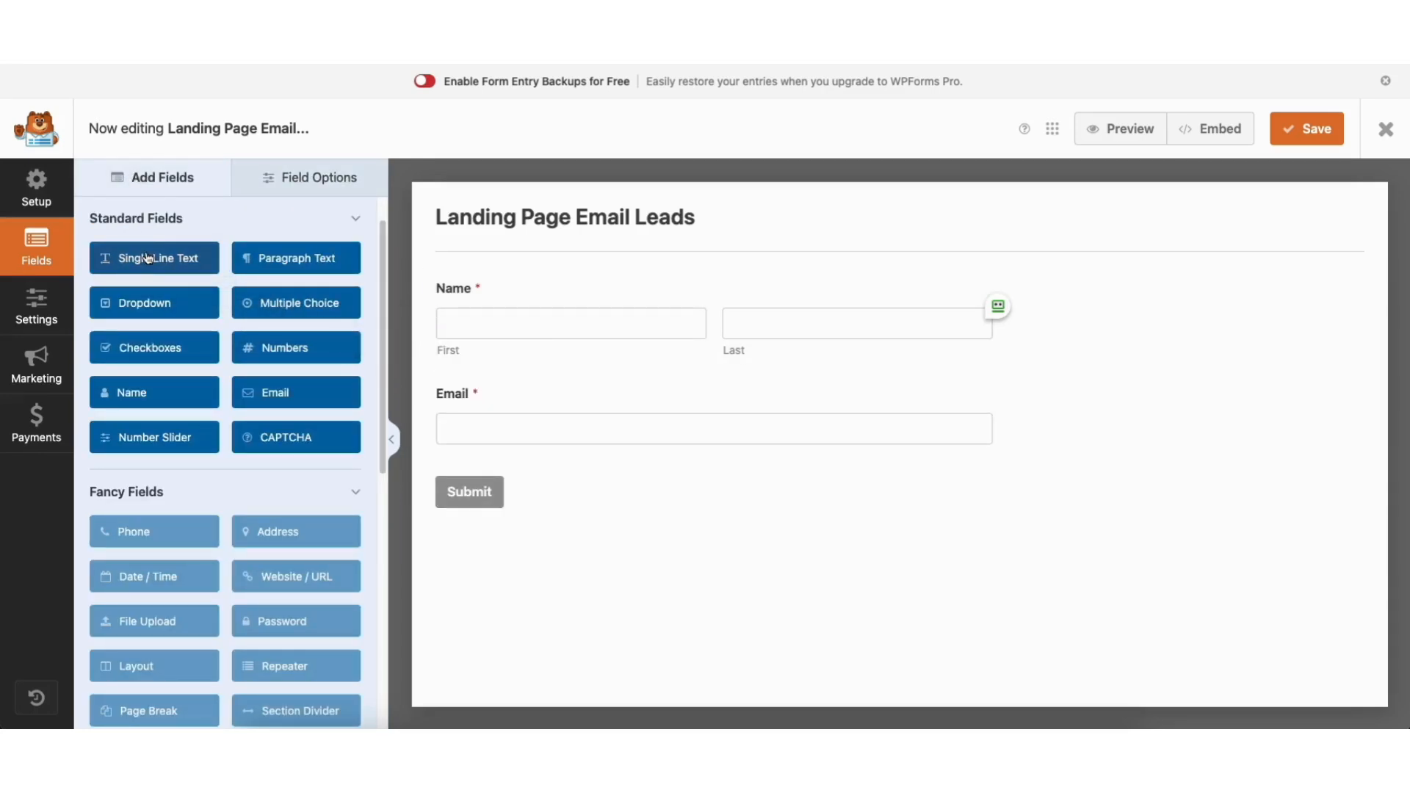
Set the Name field's format to Simple, keeping its label as "Name".
click(508, 300)
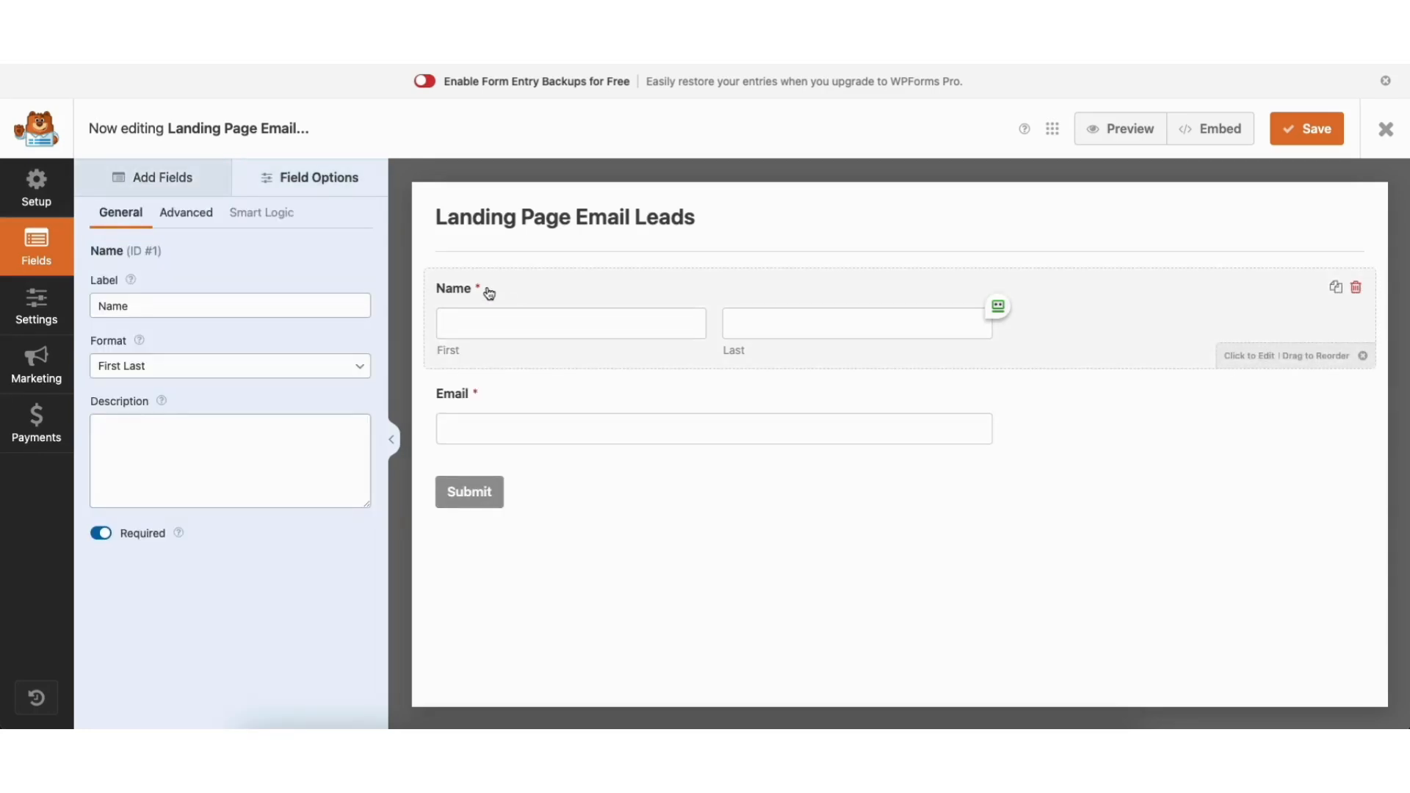
drag(98, 306, 136, 309)
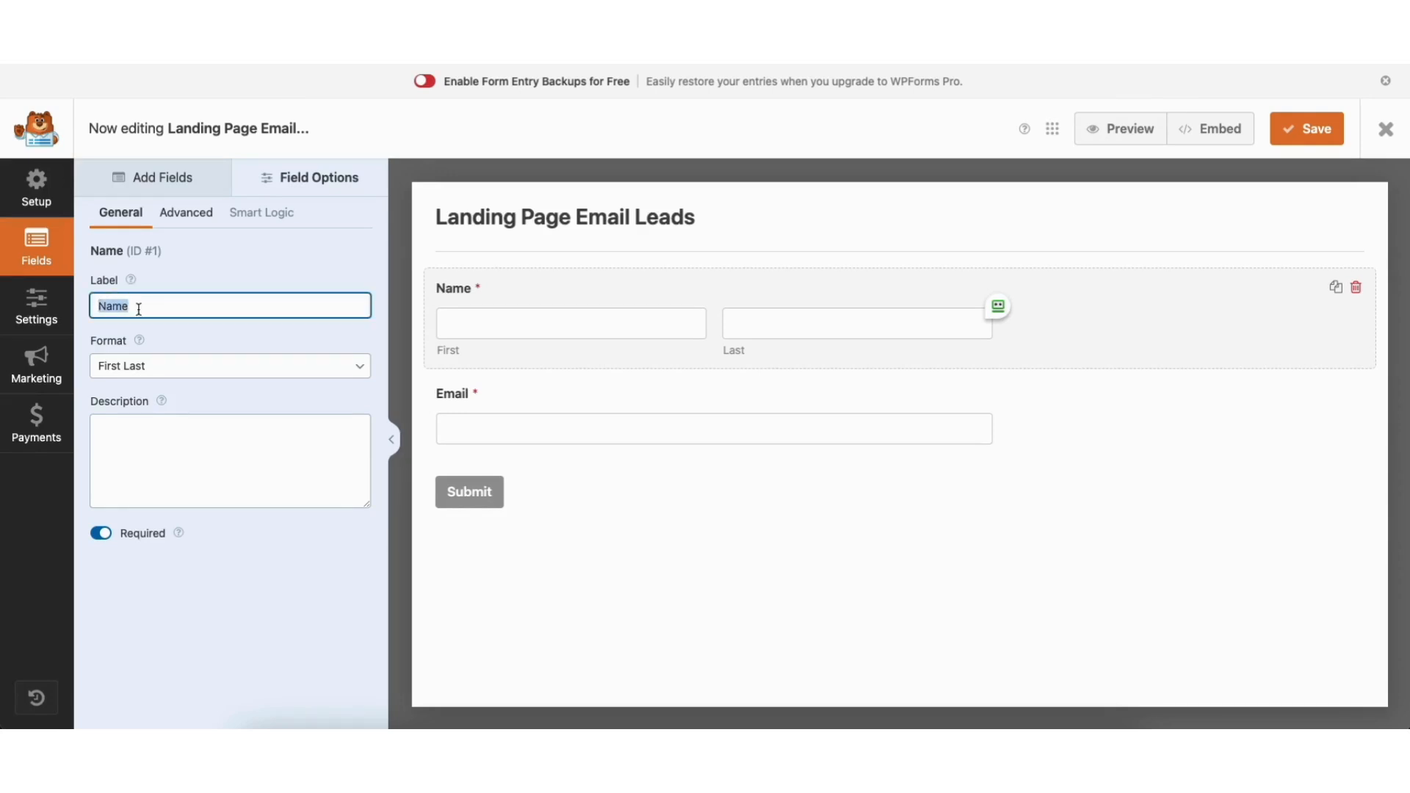
click(142, 308)
click(148, 366)
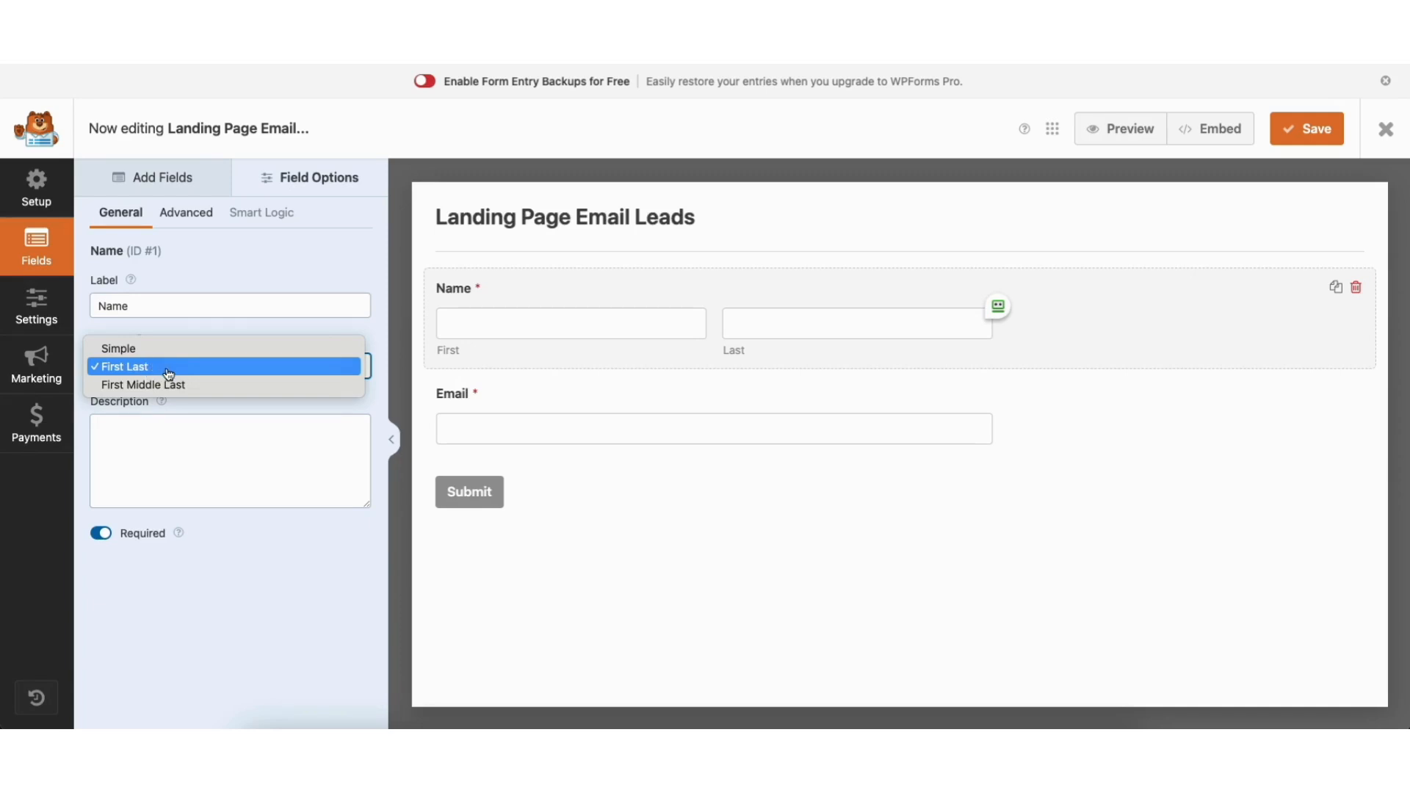
click(168, 350)
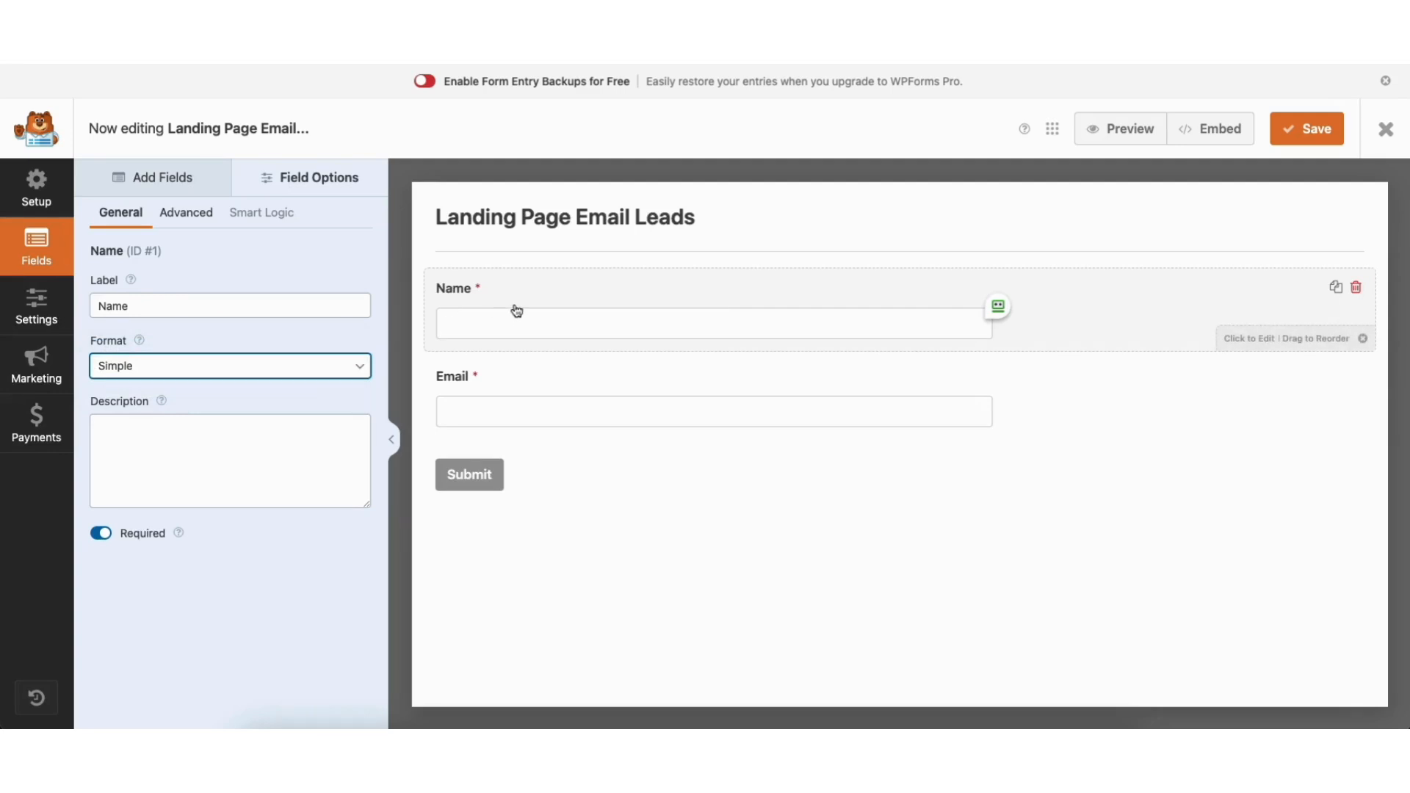
Turn the Name field's Required option off and back on, and view its field size choices, keeping Medium.
click(104, 535)
click(103, 537)
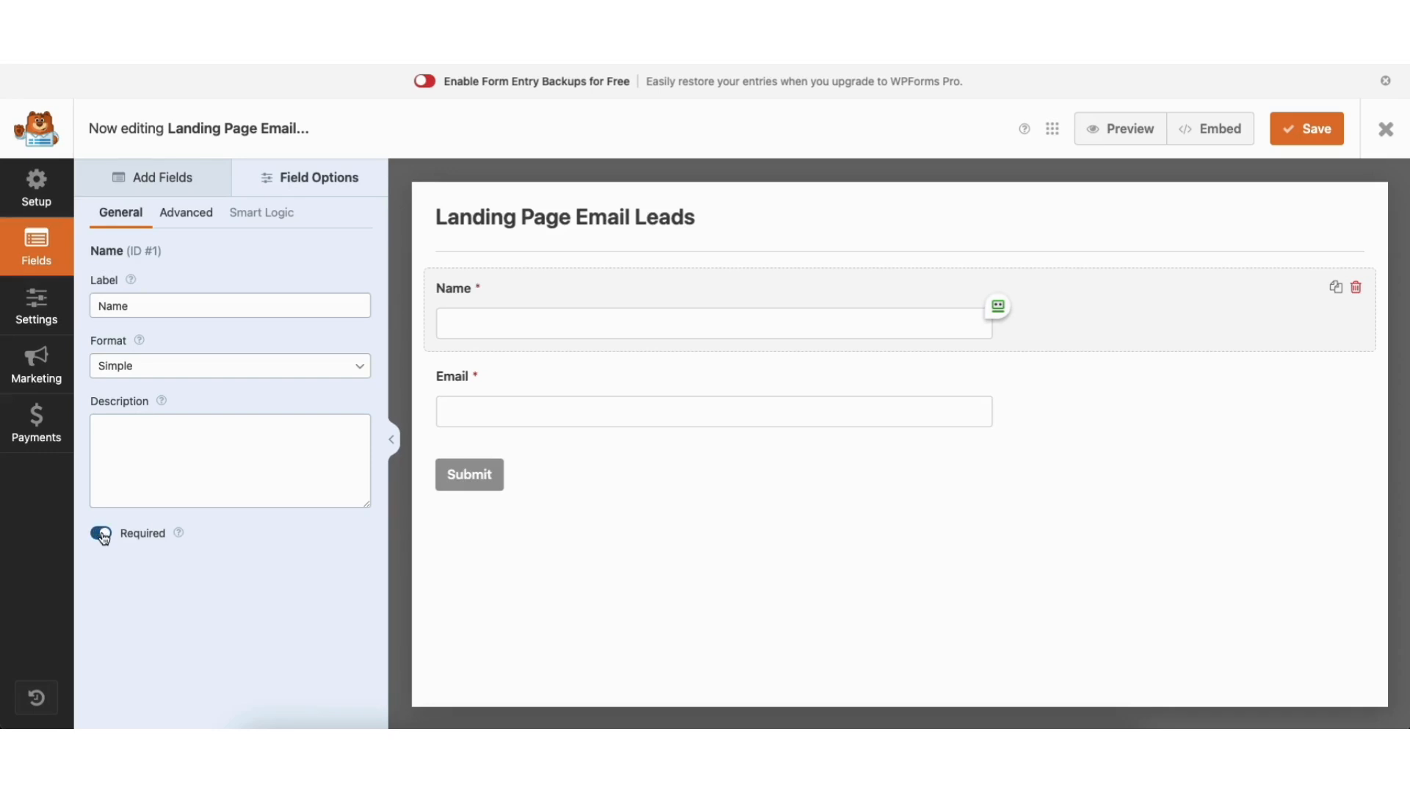
click(184, 213)
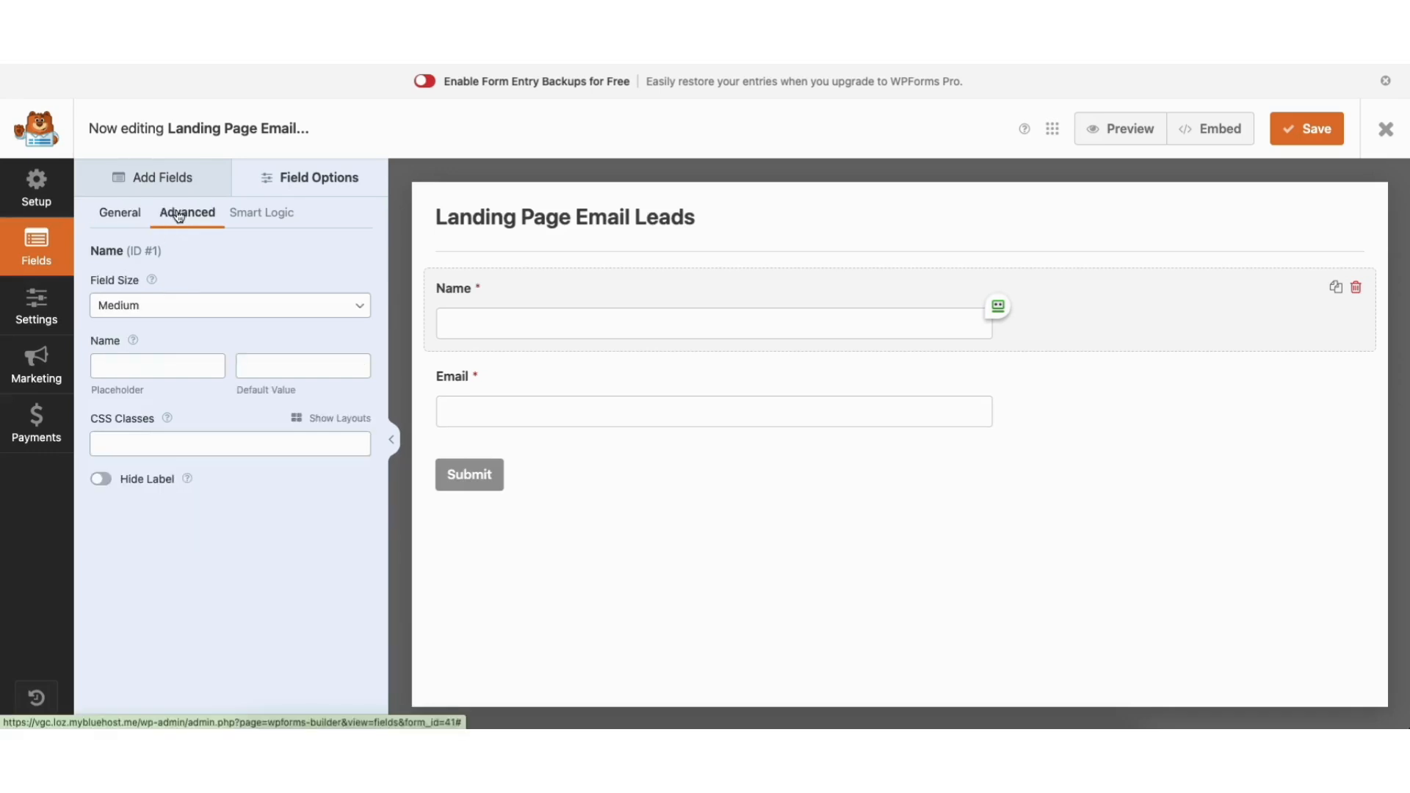
click(158, 307)
click(158, 308)
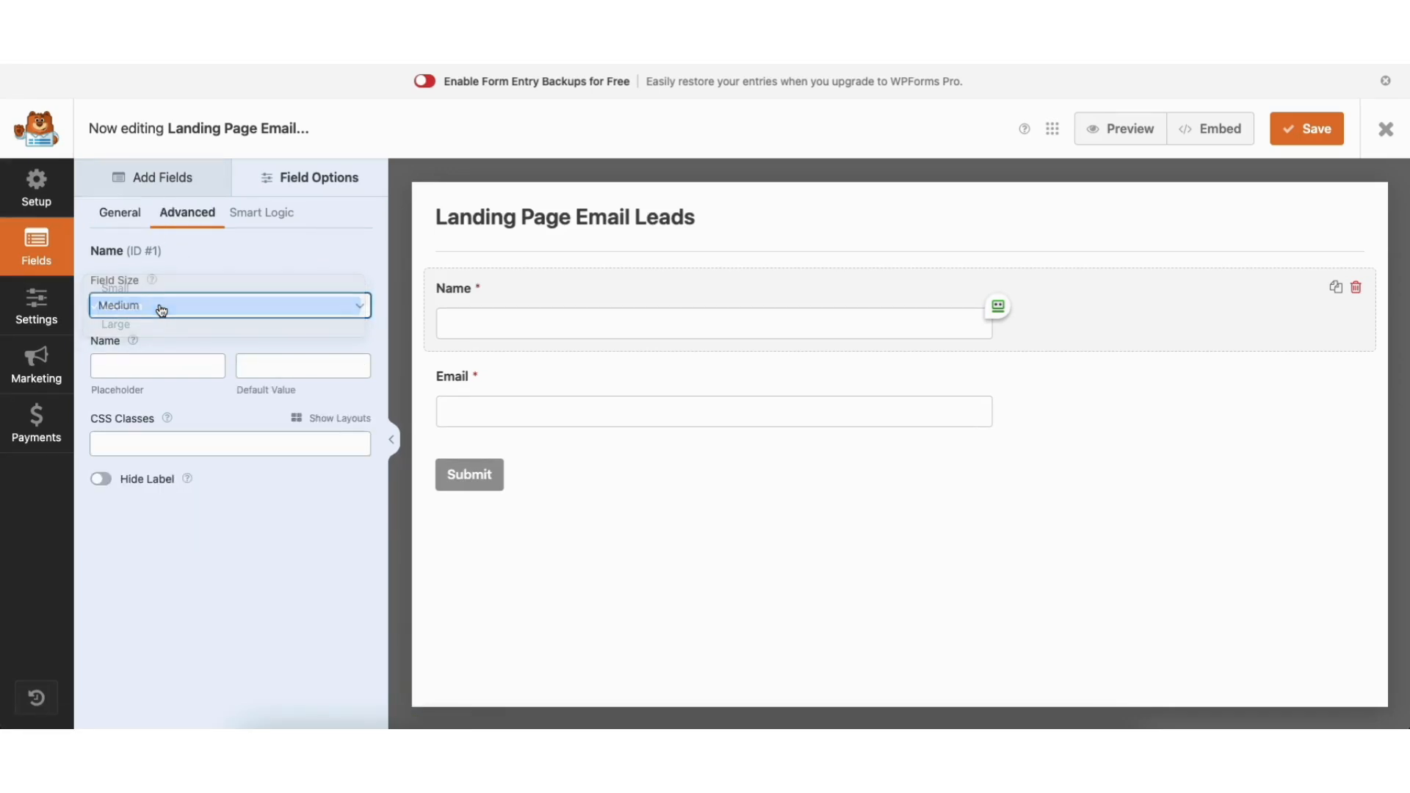
Try a "Demo" placeholder and the Hide Label option on the Name field, reverting both.
click(144, 365)
text(Demo)
key(BackSpace)
key(BackSpace)
key(BackSpace)
key(BackSpace)
click(100, 479)
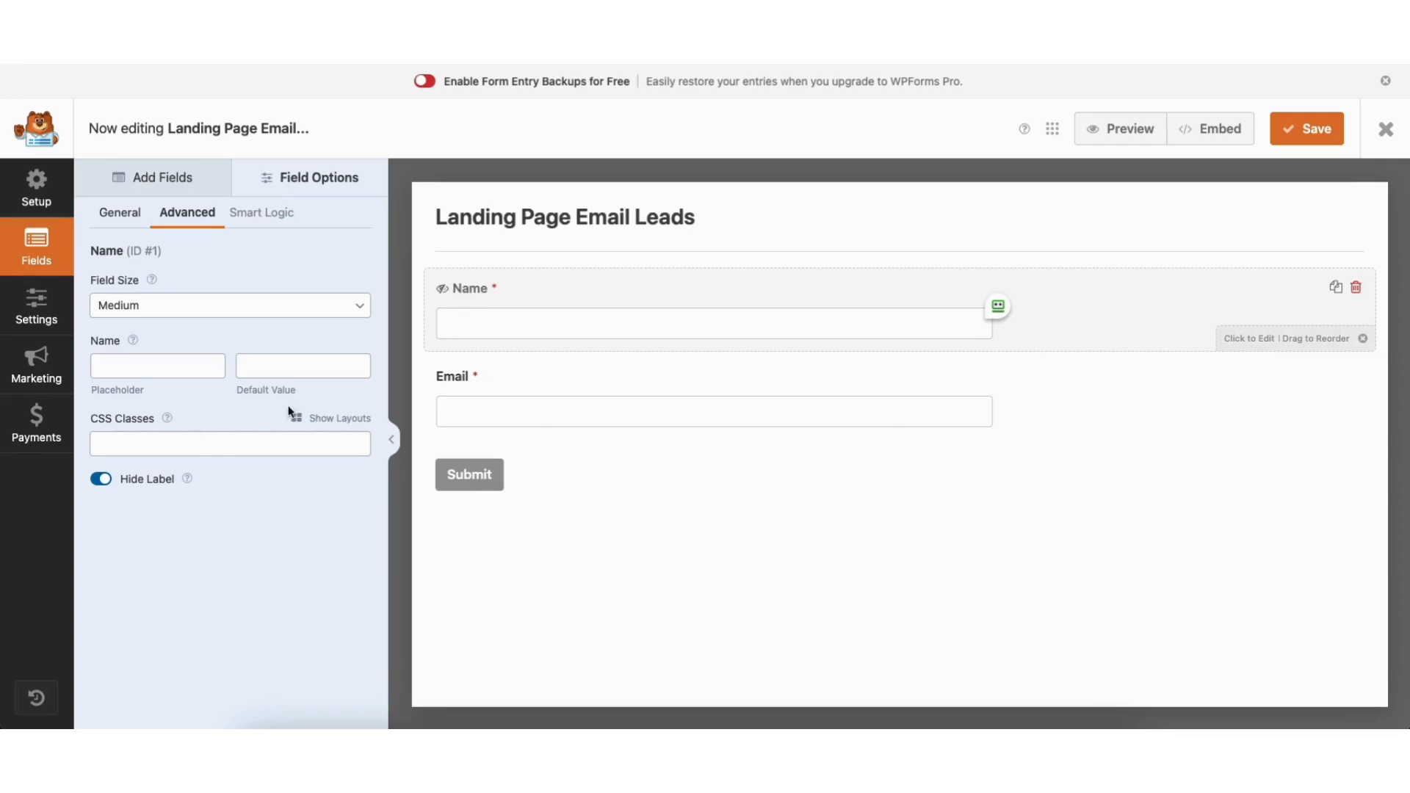
click(103, 481)
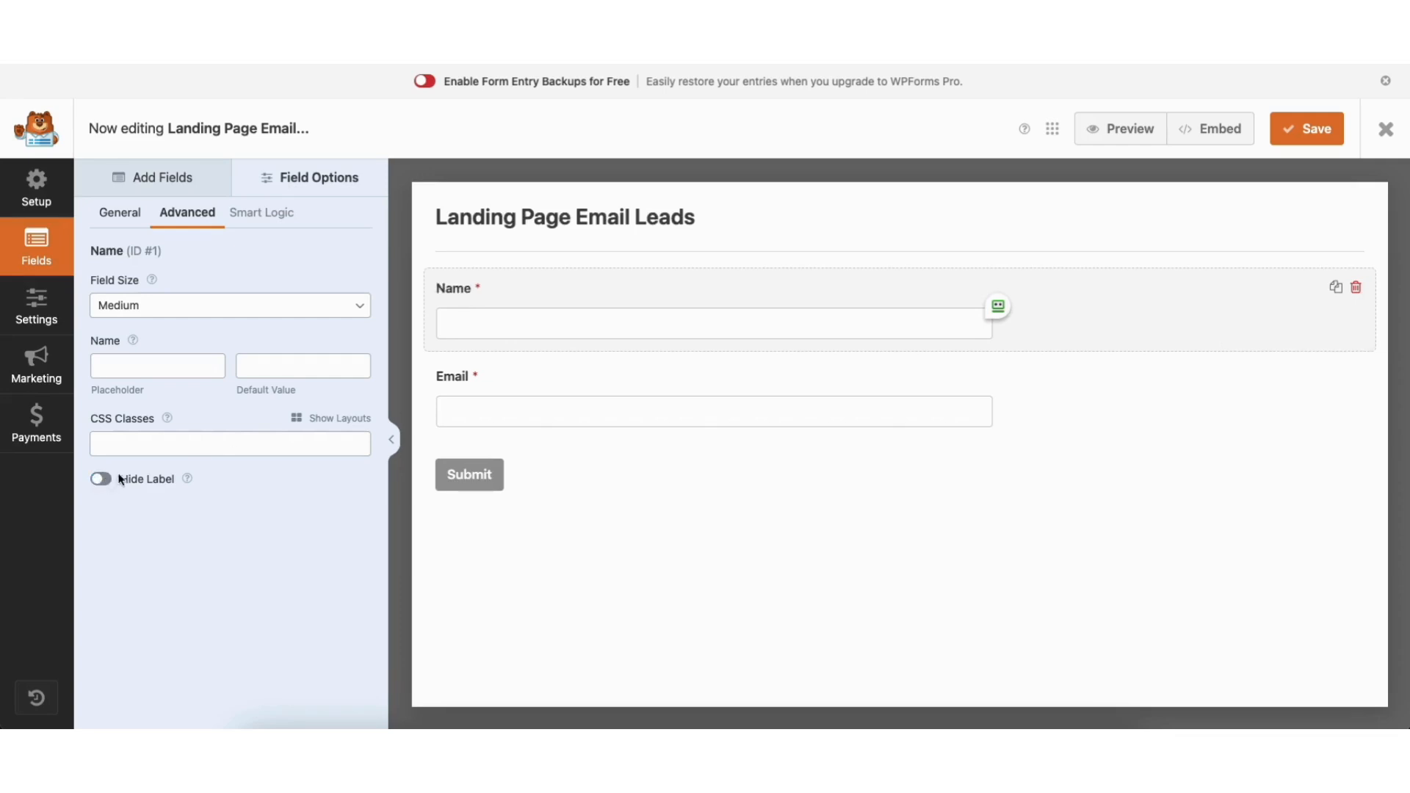
View the Email field's general options and the explanation of its Enable Email Confirmation setting.
click(492, 387)
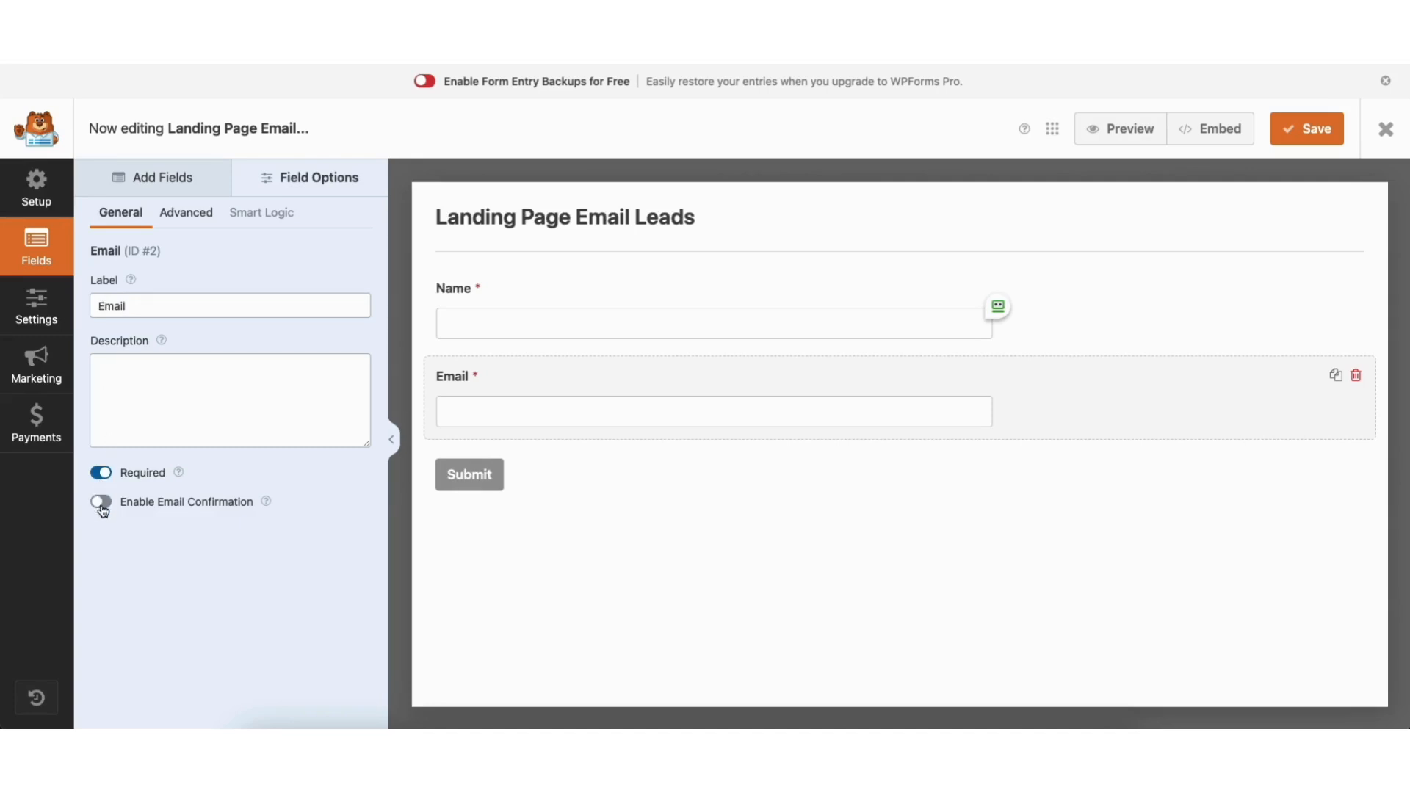
mouse_move(266, 502)
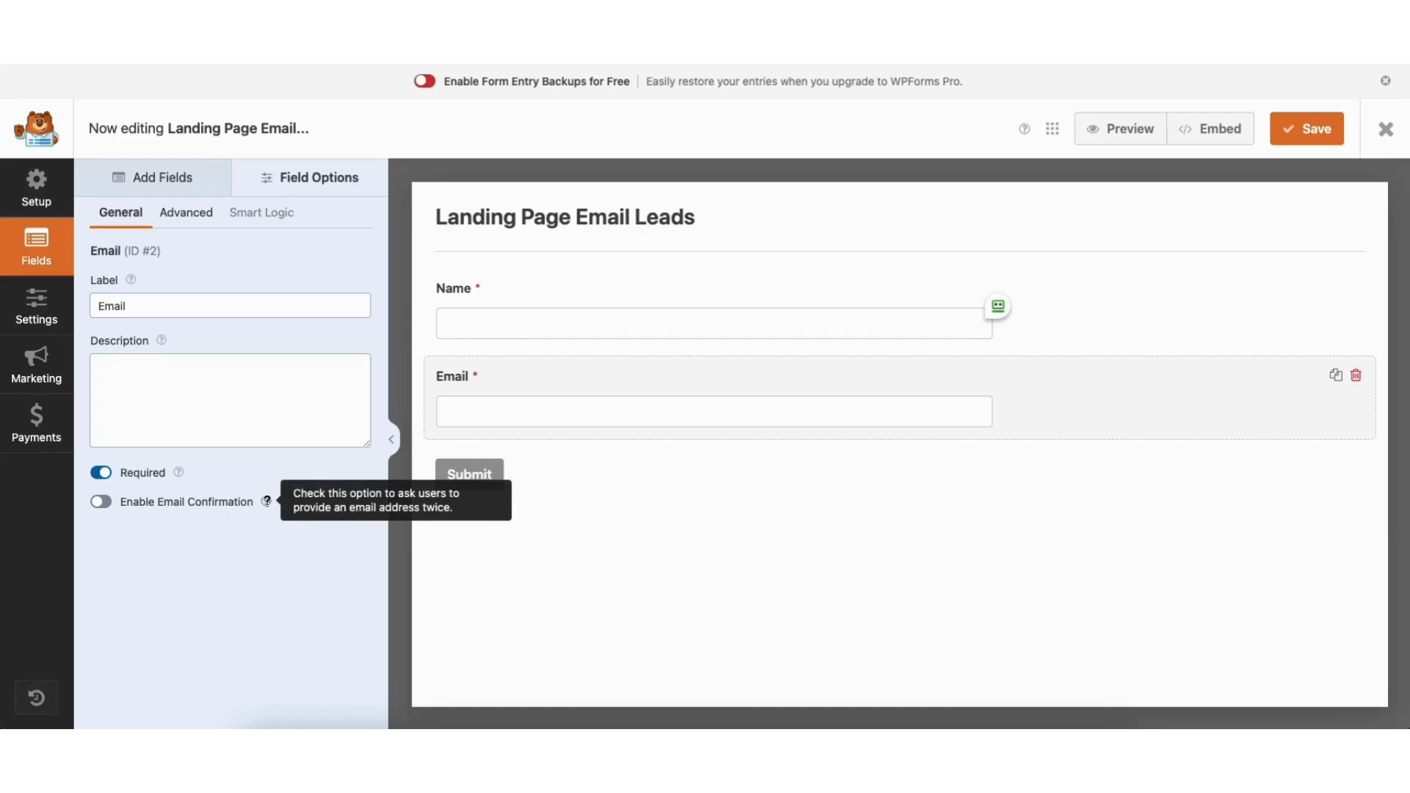
View the Email field's advanced options, including its field size choices and placeholder text, keeping the size at Medium.
click(191, 215)
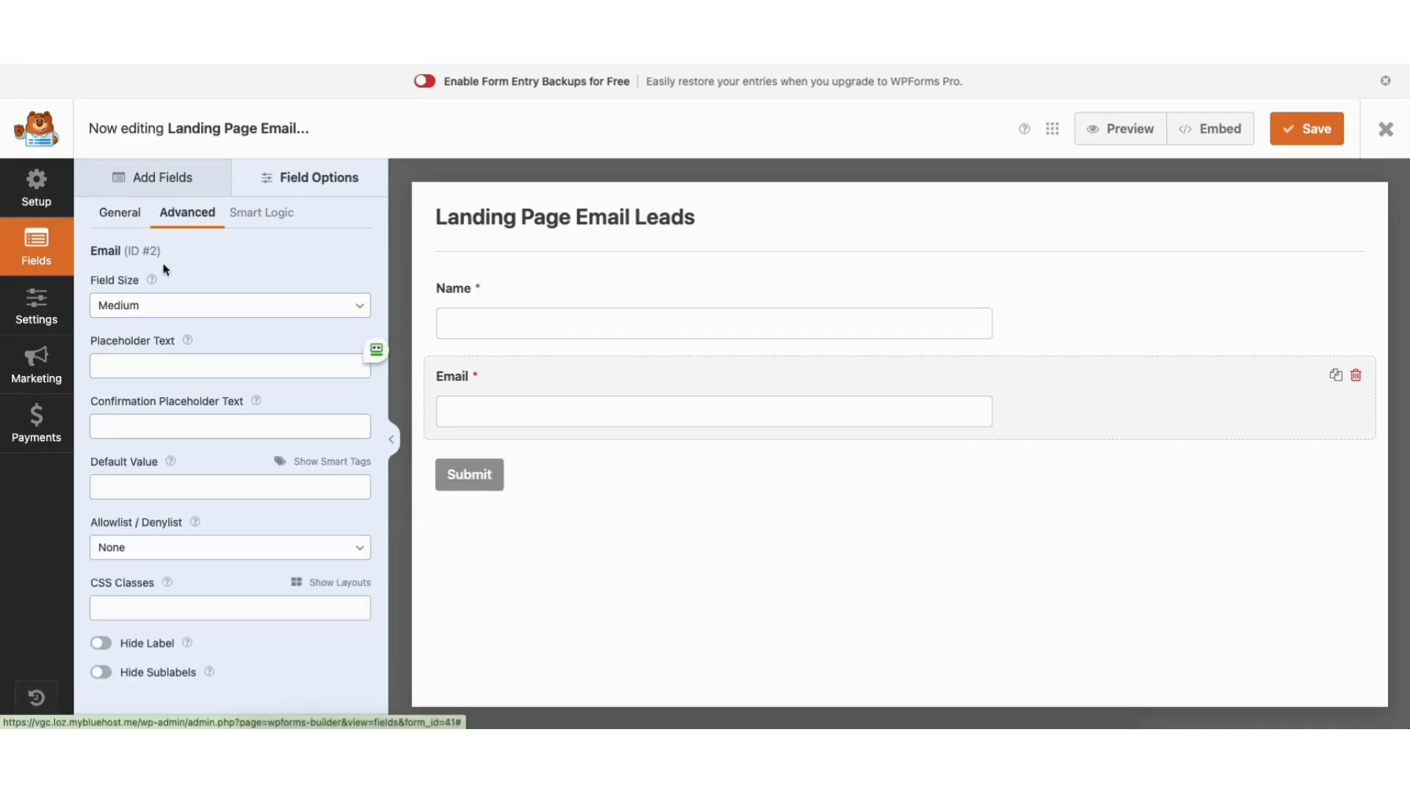
click(147, 307)
click(147, 308)
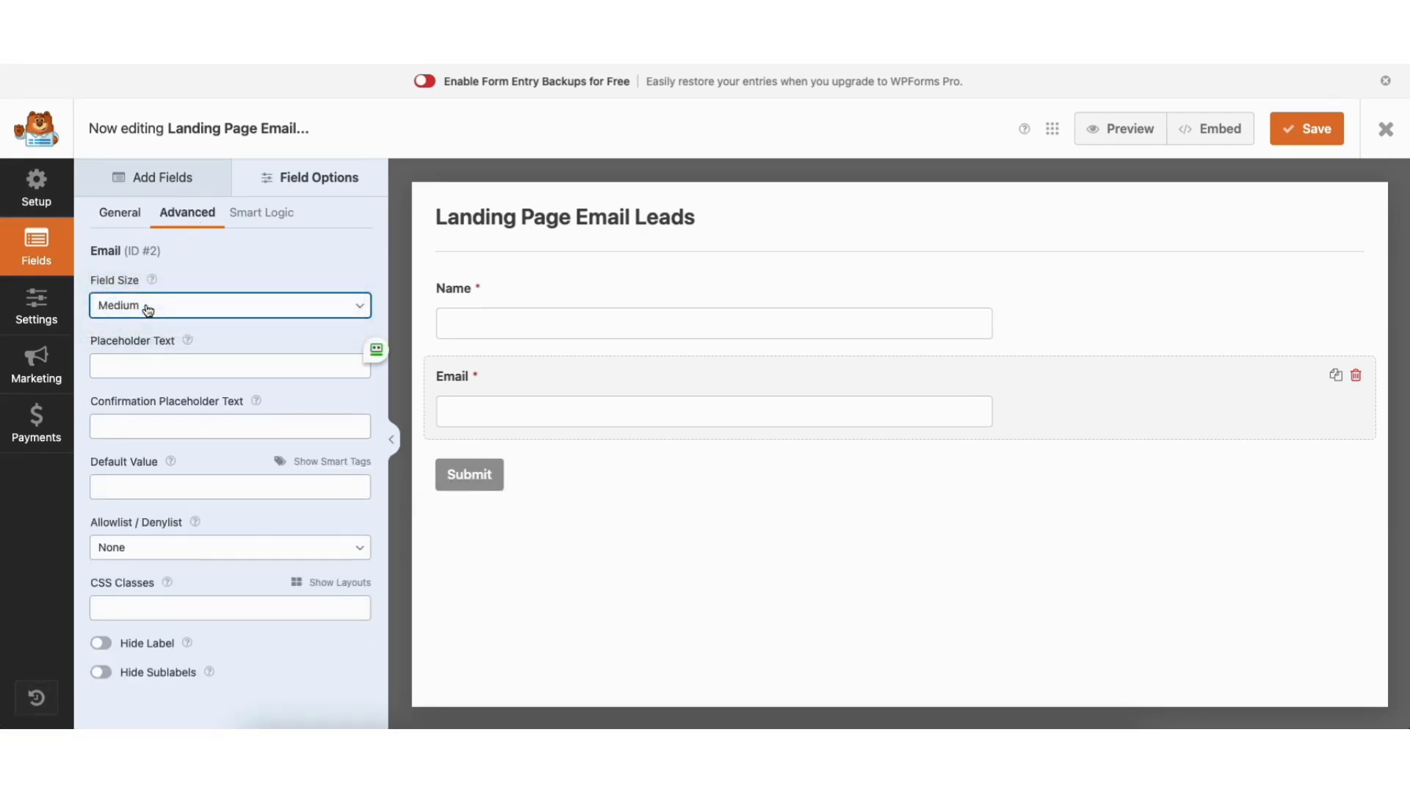
click(134, 367)
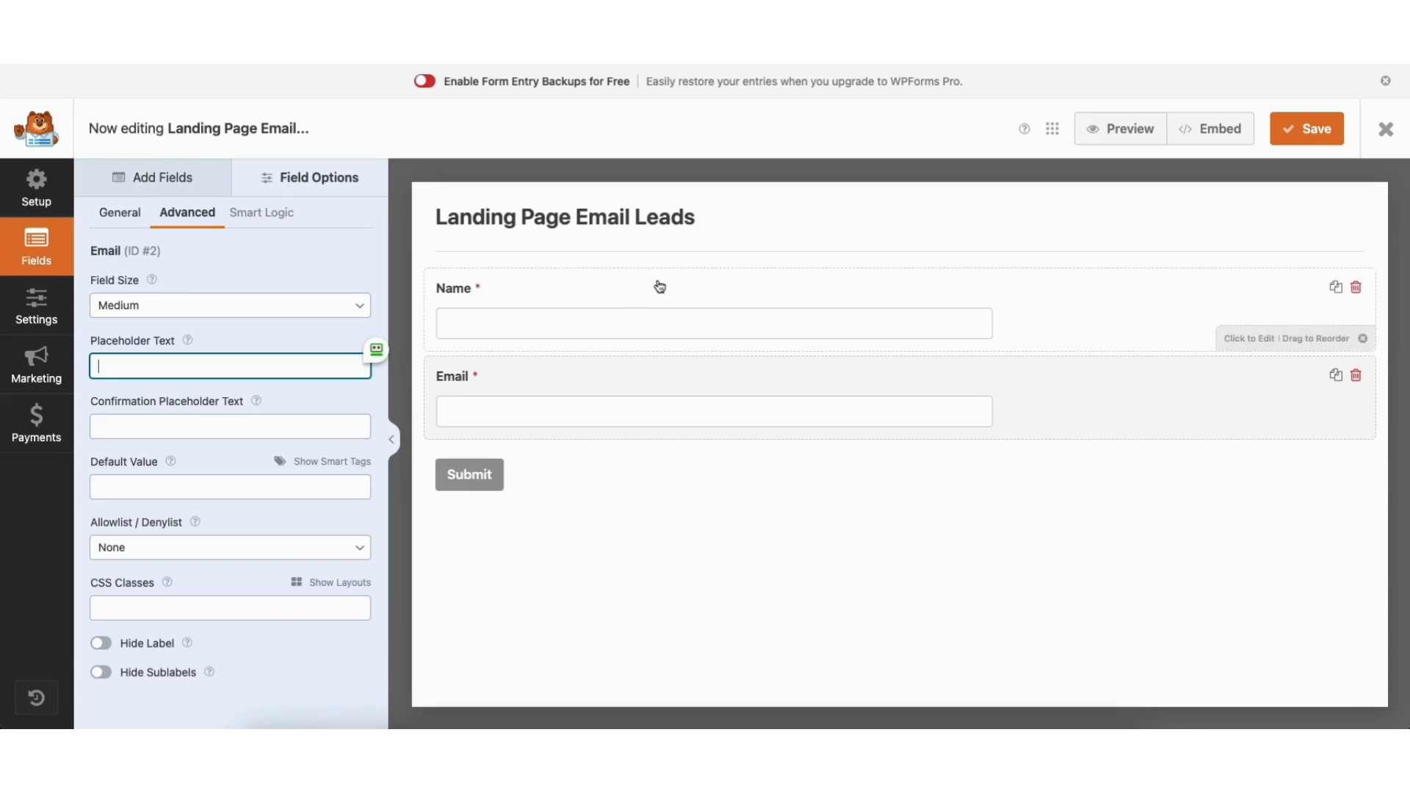
Delete the Name field from the Landing Page Email Leads form.
click(1356, 287)
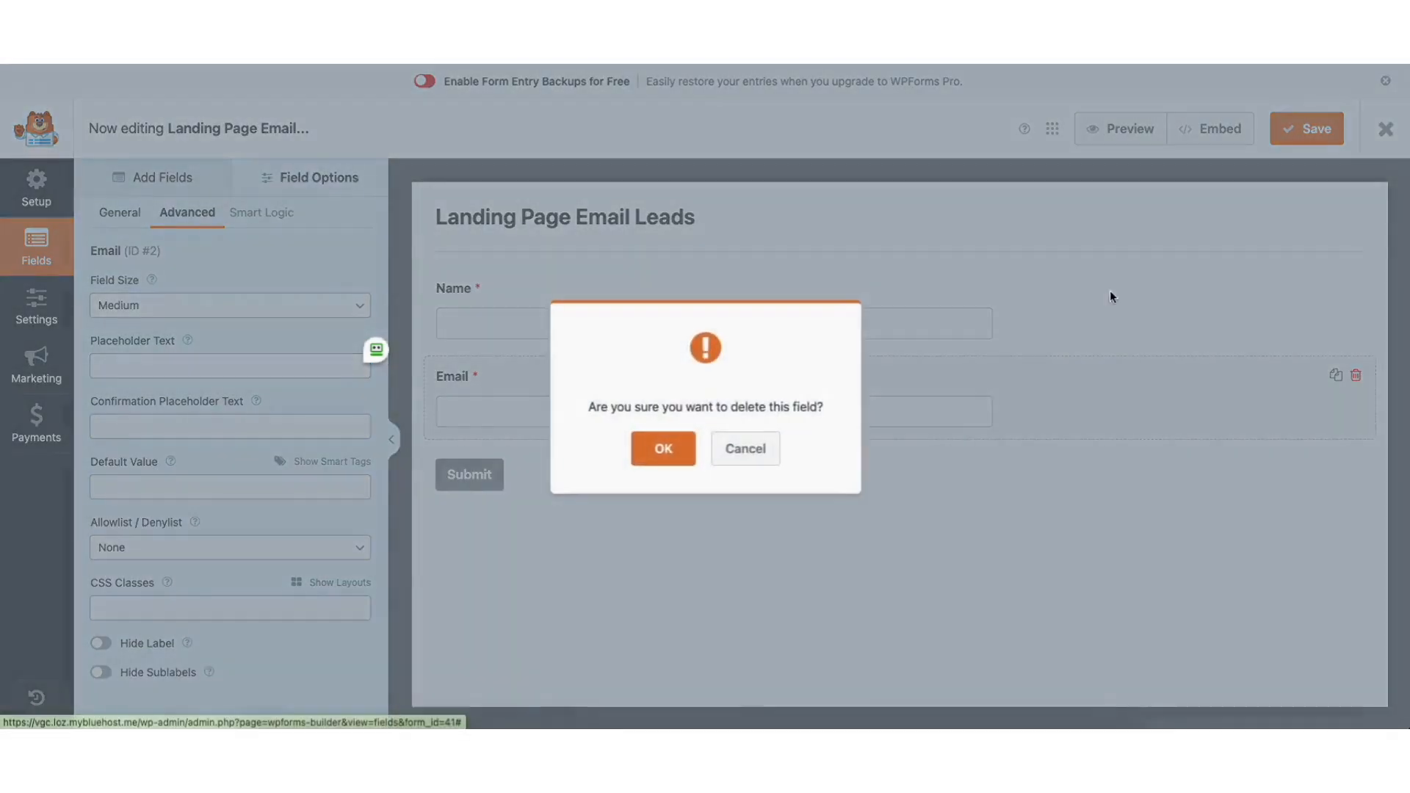
click(661, 451)
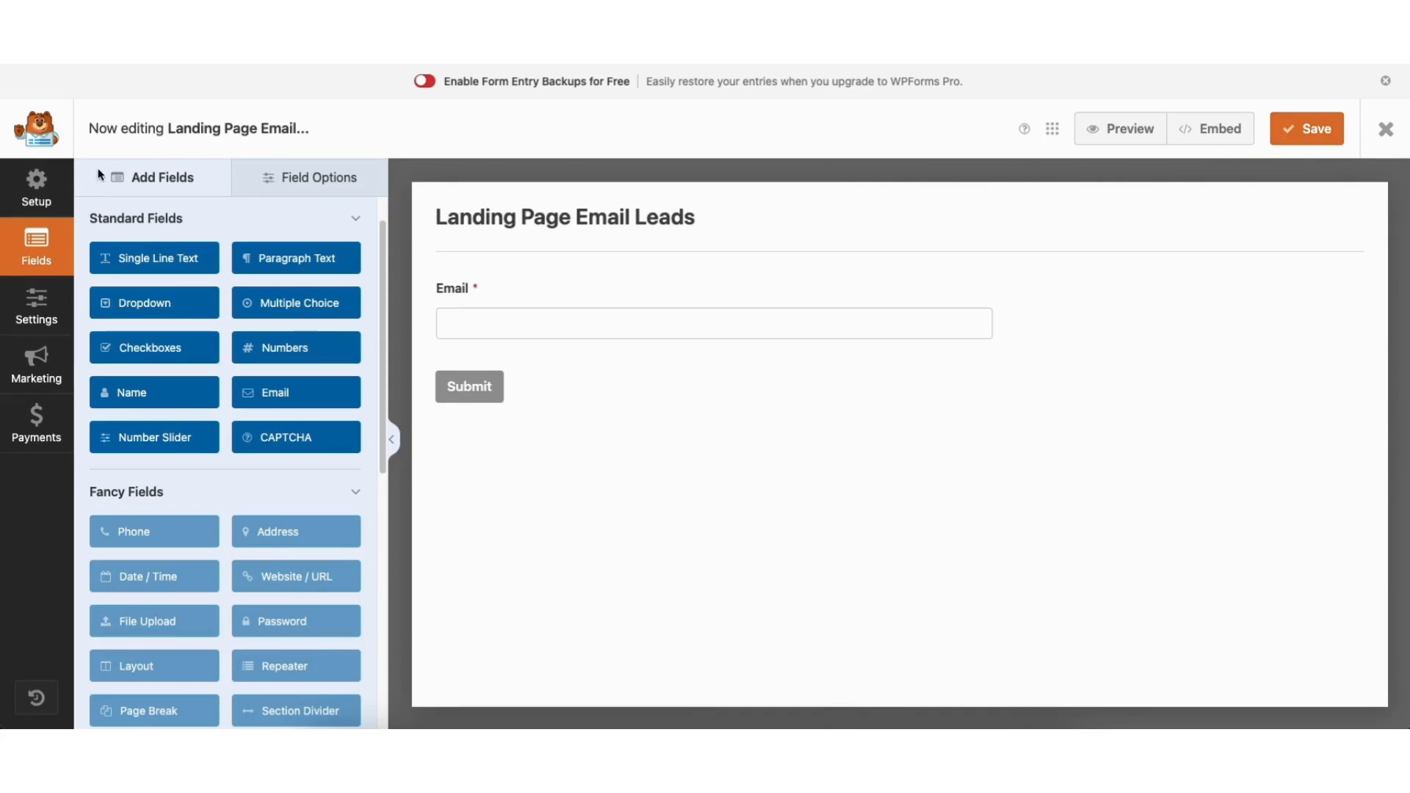
Review the form's general, spam protection, notification and confirmation settings.
click(27, 308)
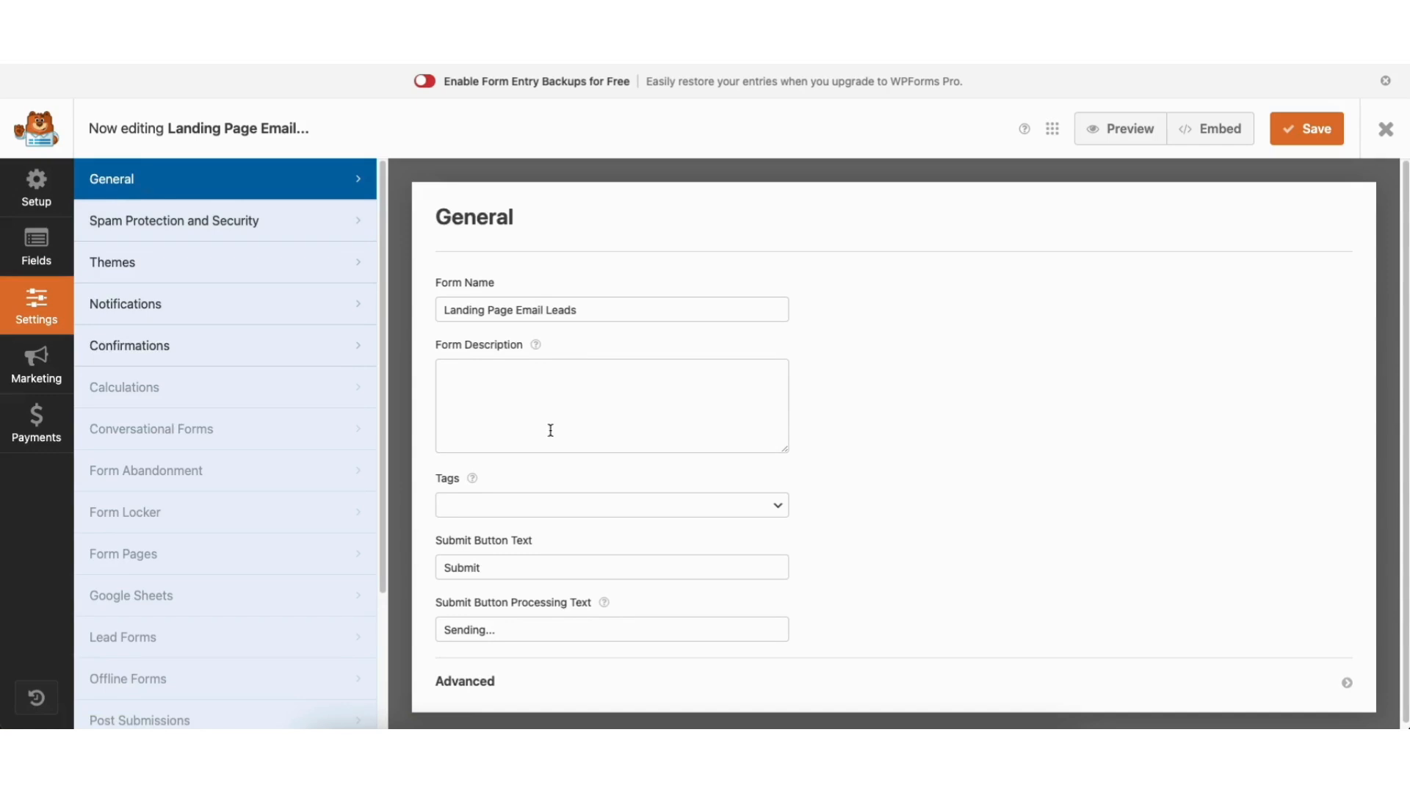
click(193, 229)
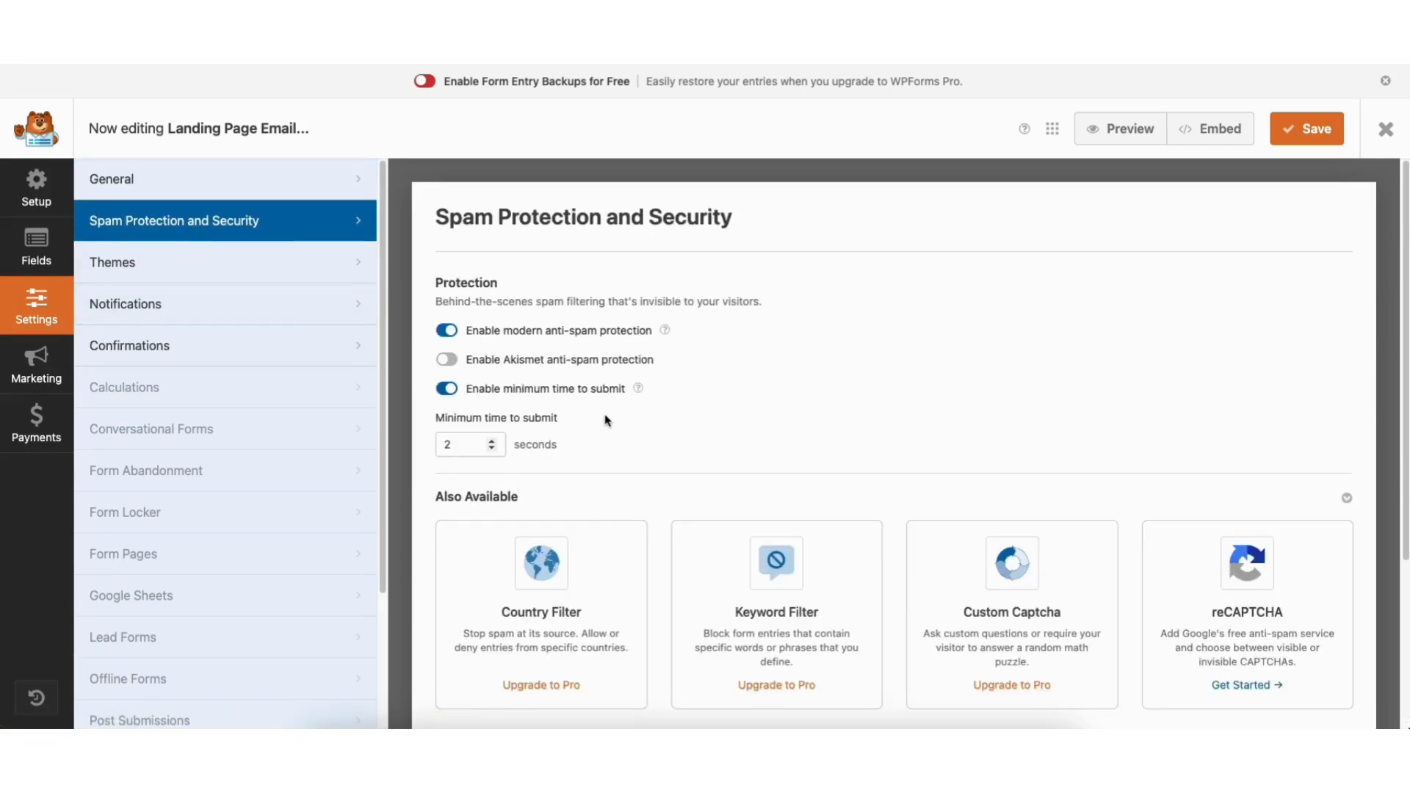
click(233, 307)
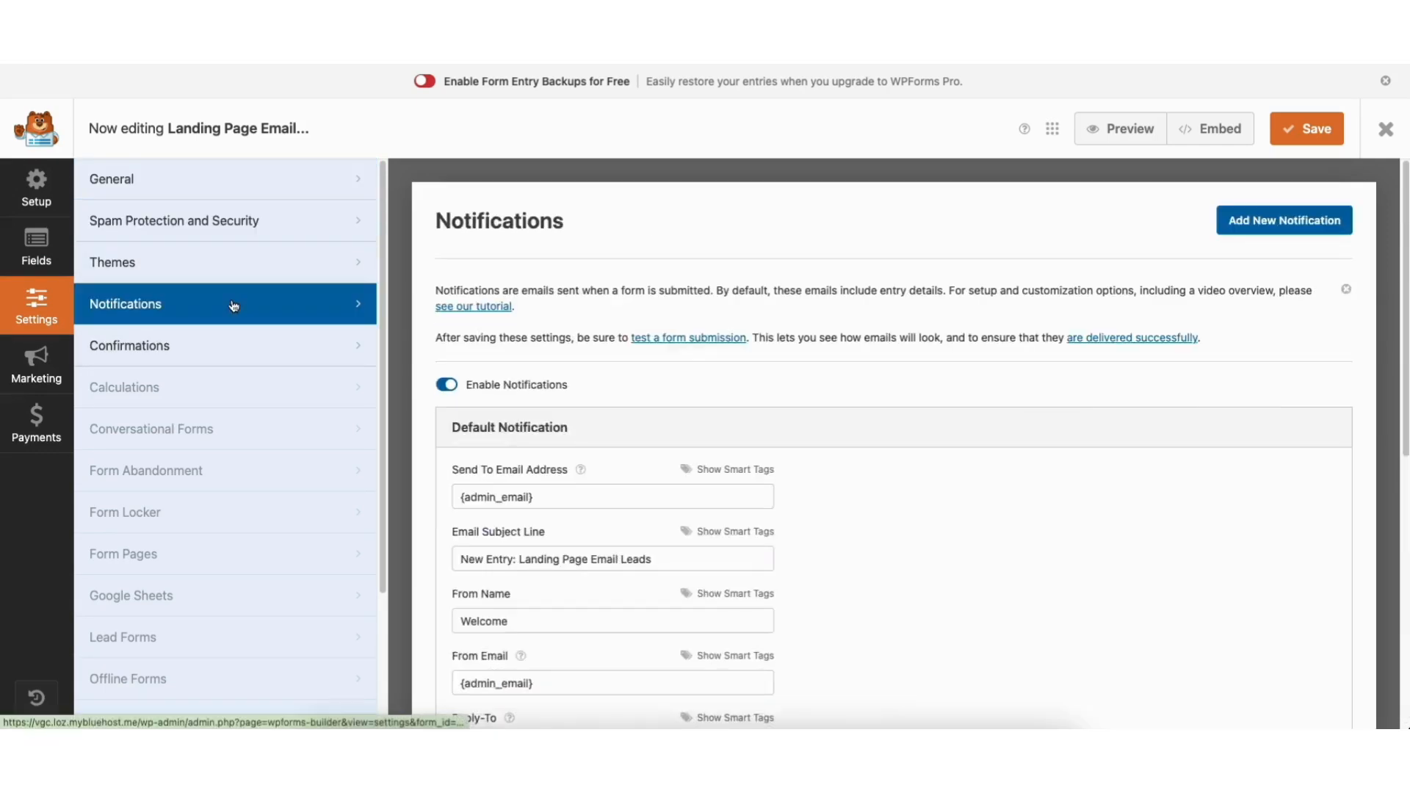
drag(1405, 279, 1372, 534)
scroll(1224, 478, up, 2)
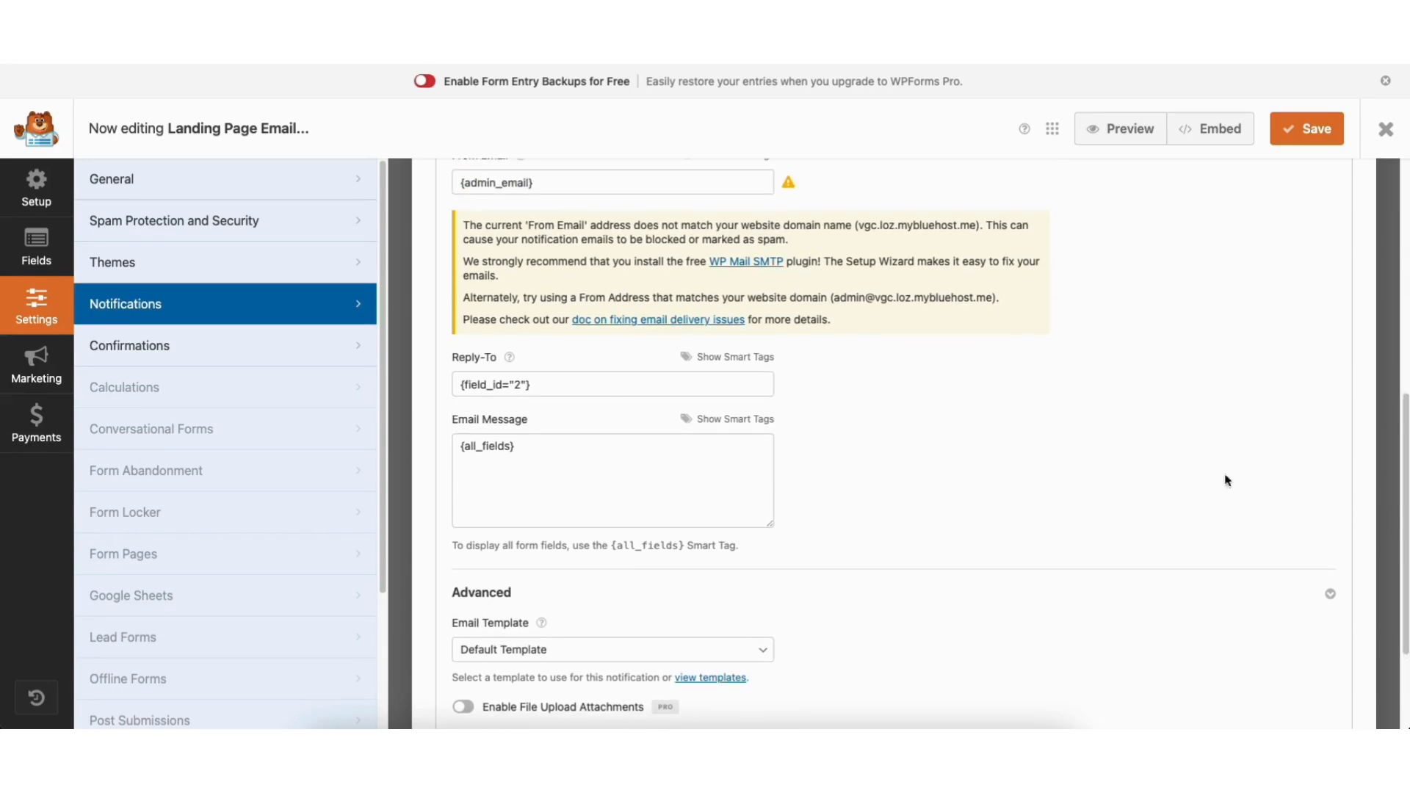
click(259, 347)
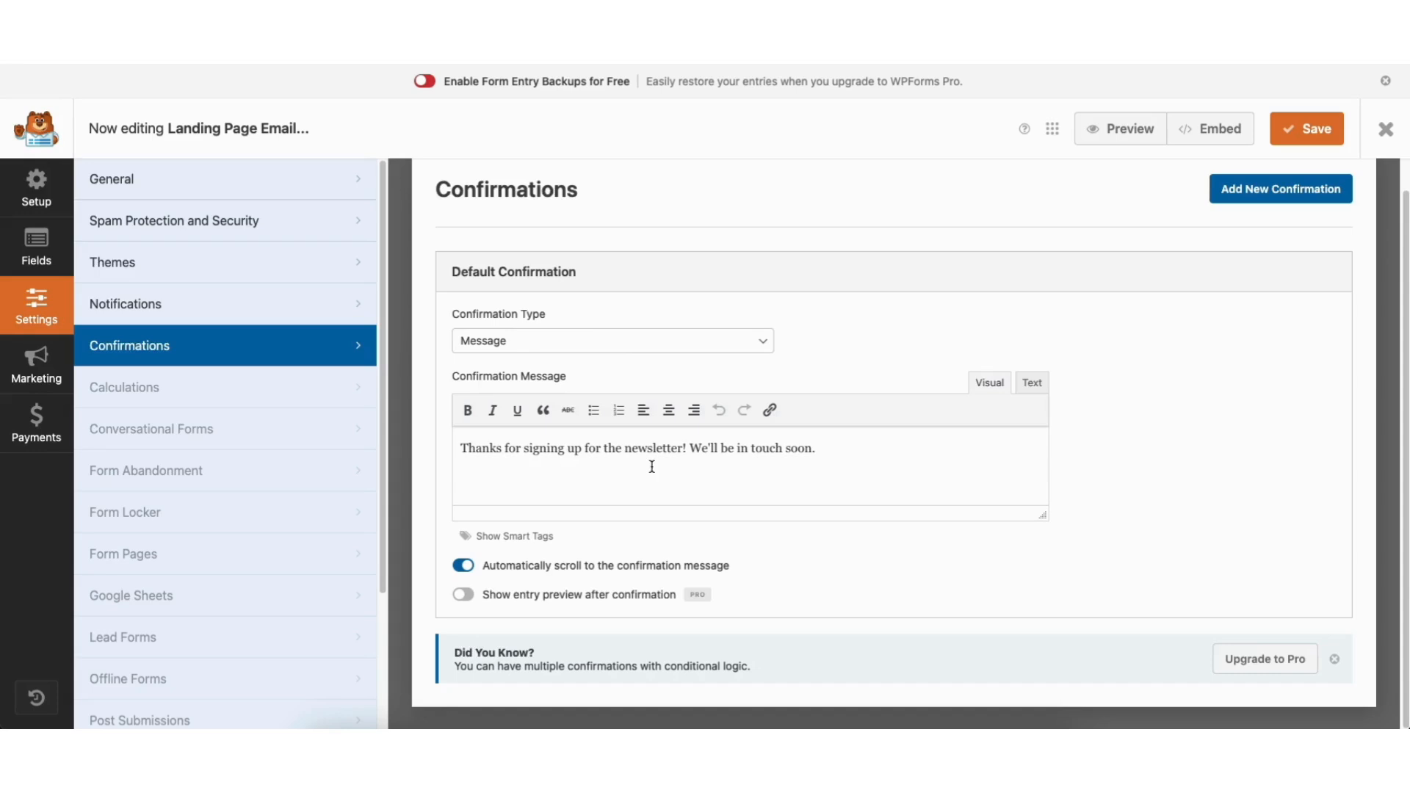
Leave the form builder and open the Landing Page Tutorial page for editing in Elementor.
click(1383, 130)
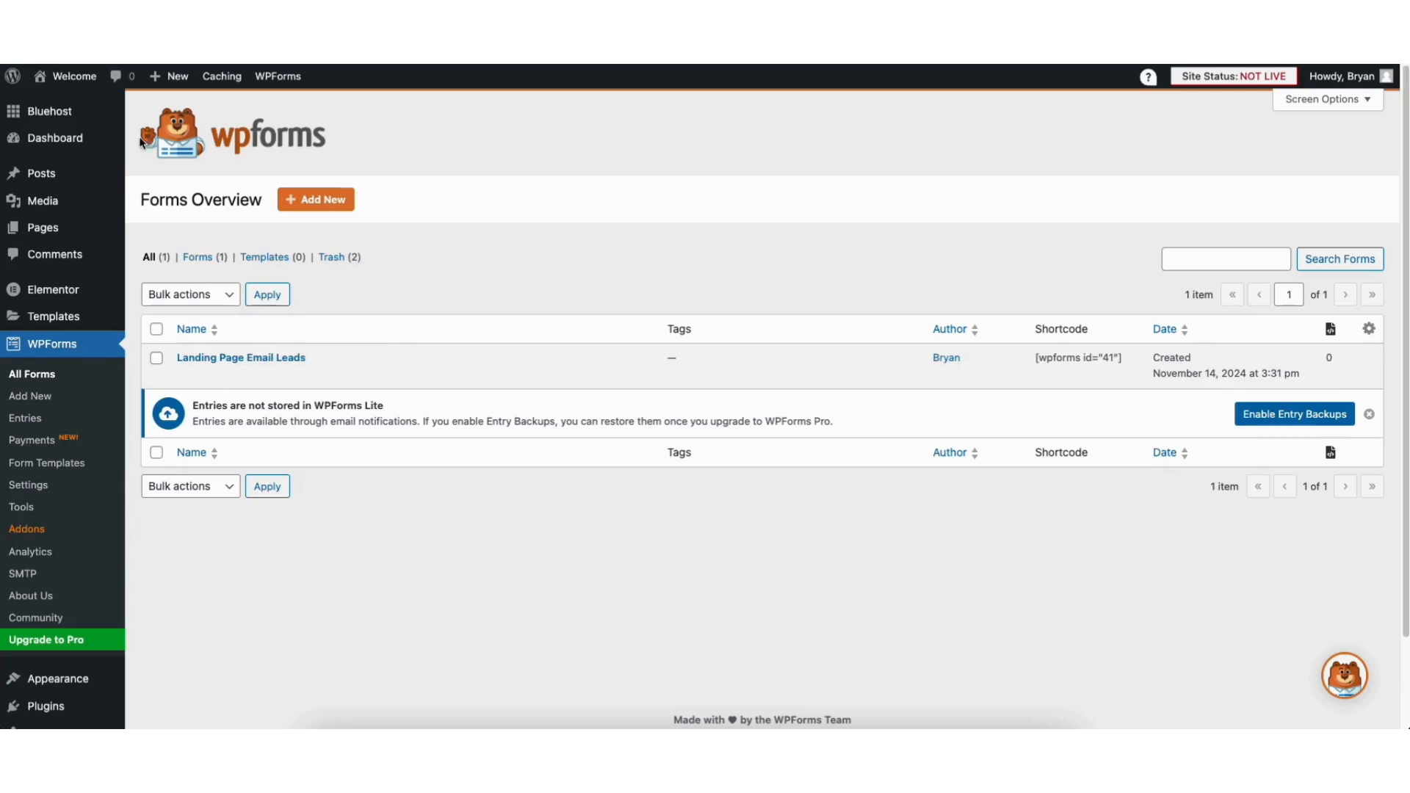
click(40, 229)
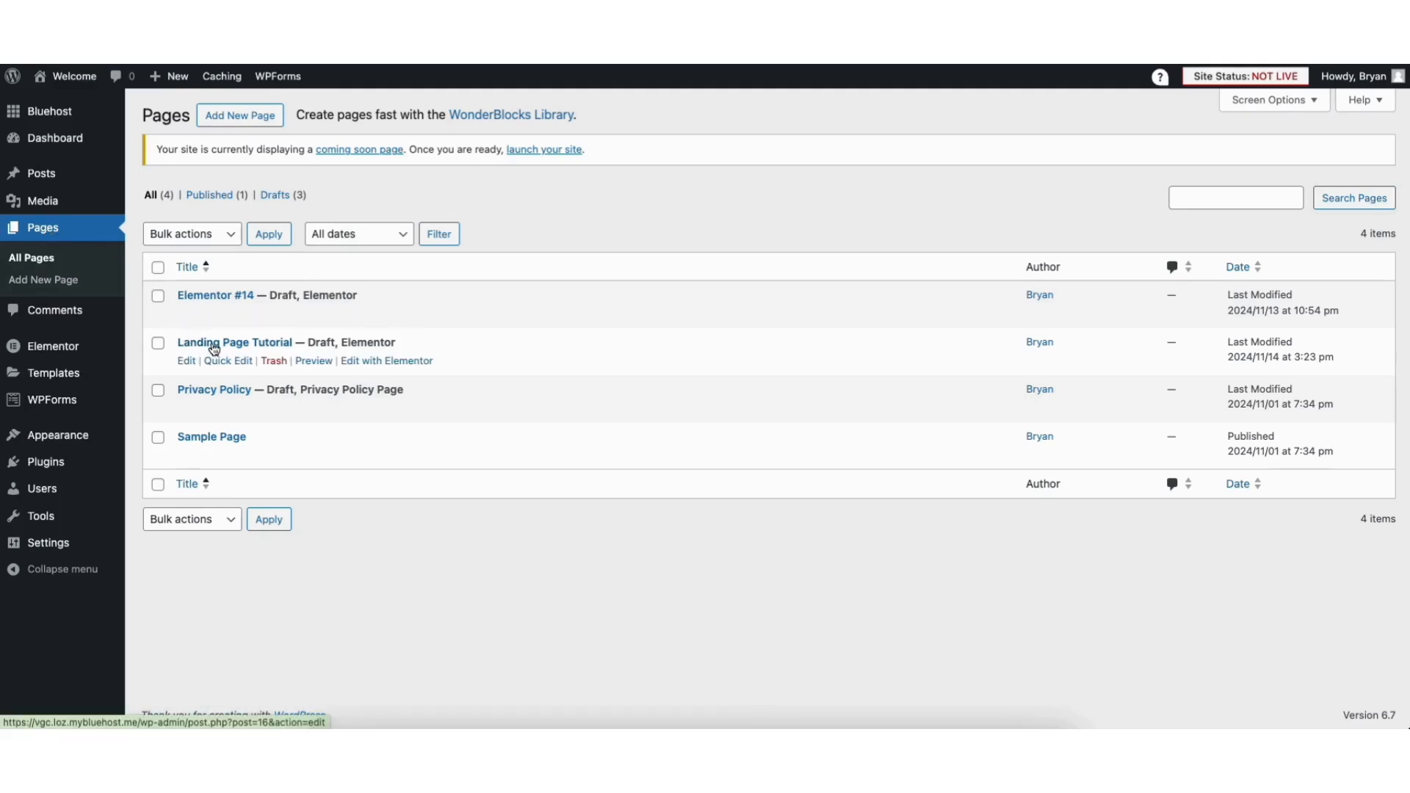
click(371, 361)
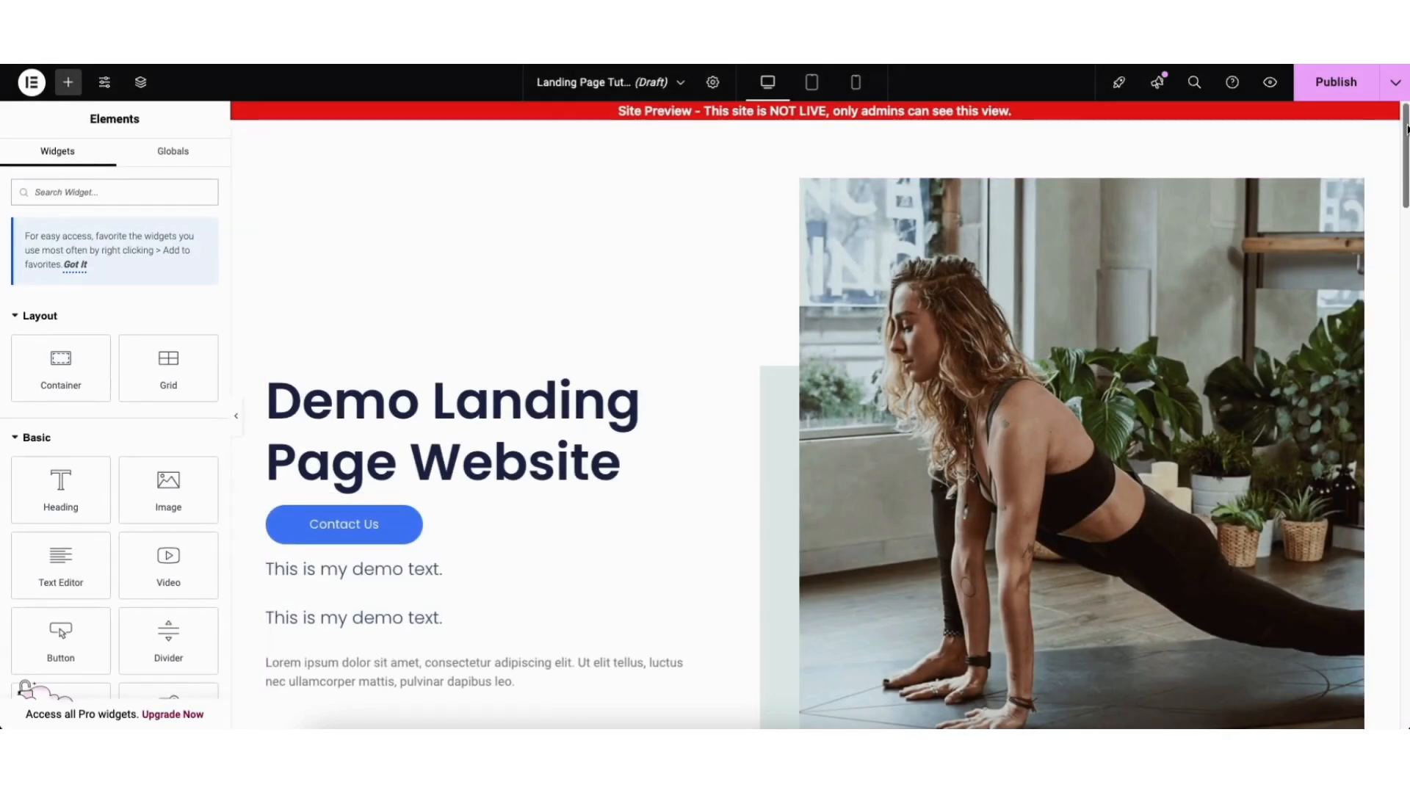
Place a WPForms widget above the Learn More button in the closing lead section and assign it the Landing Page Email Leads form.
drag(1406, 130, 1356, 621)
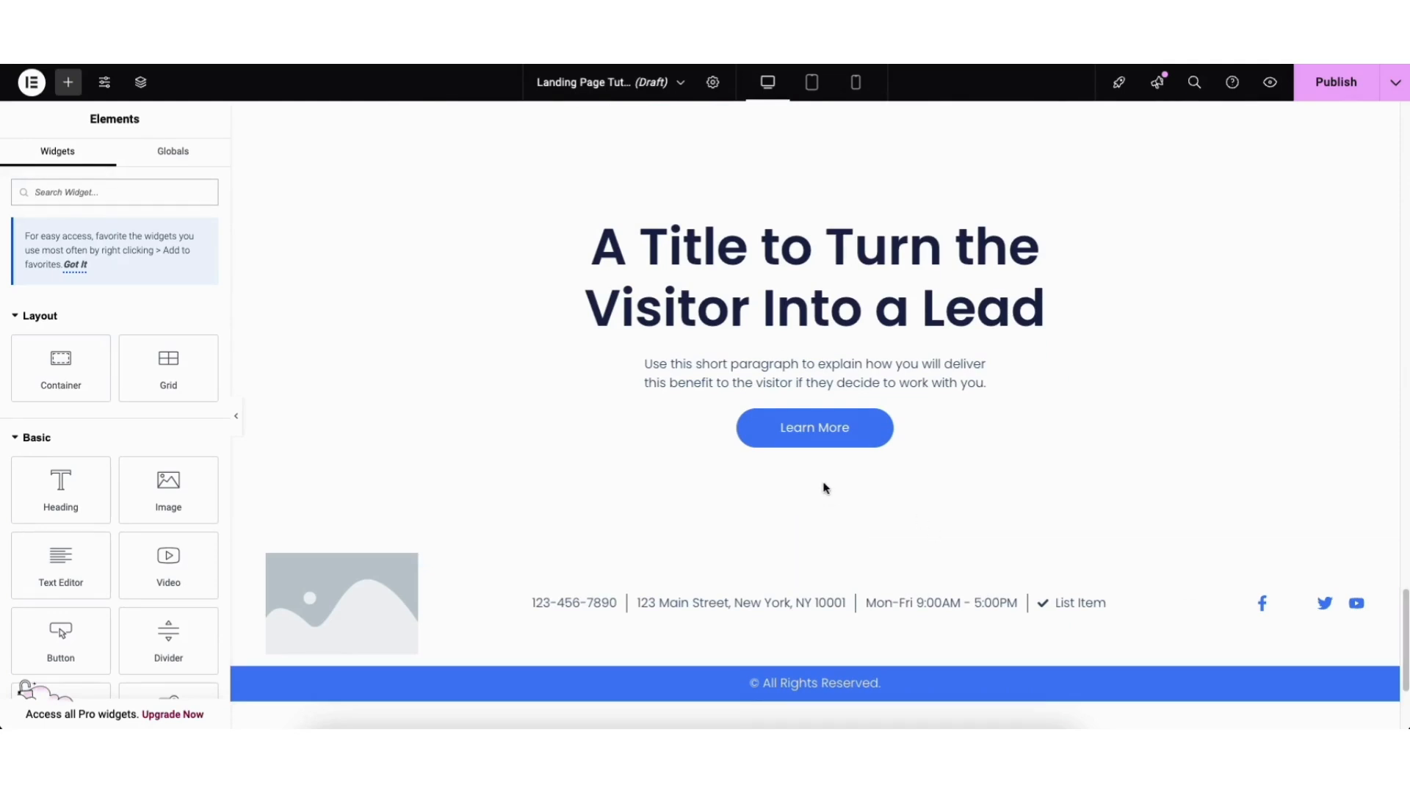
click(69, 87)
text(w)
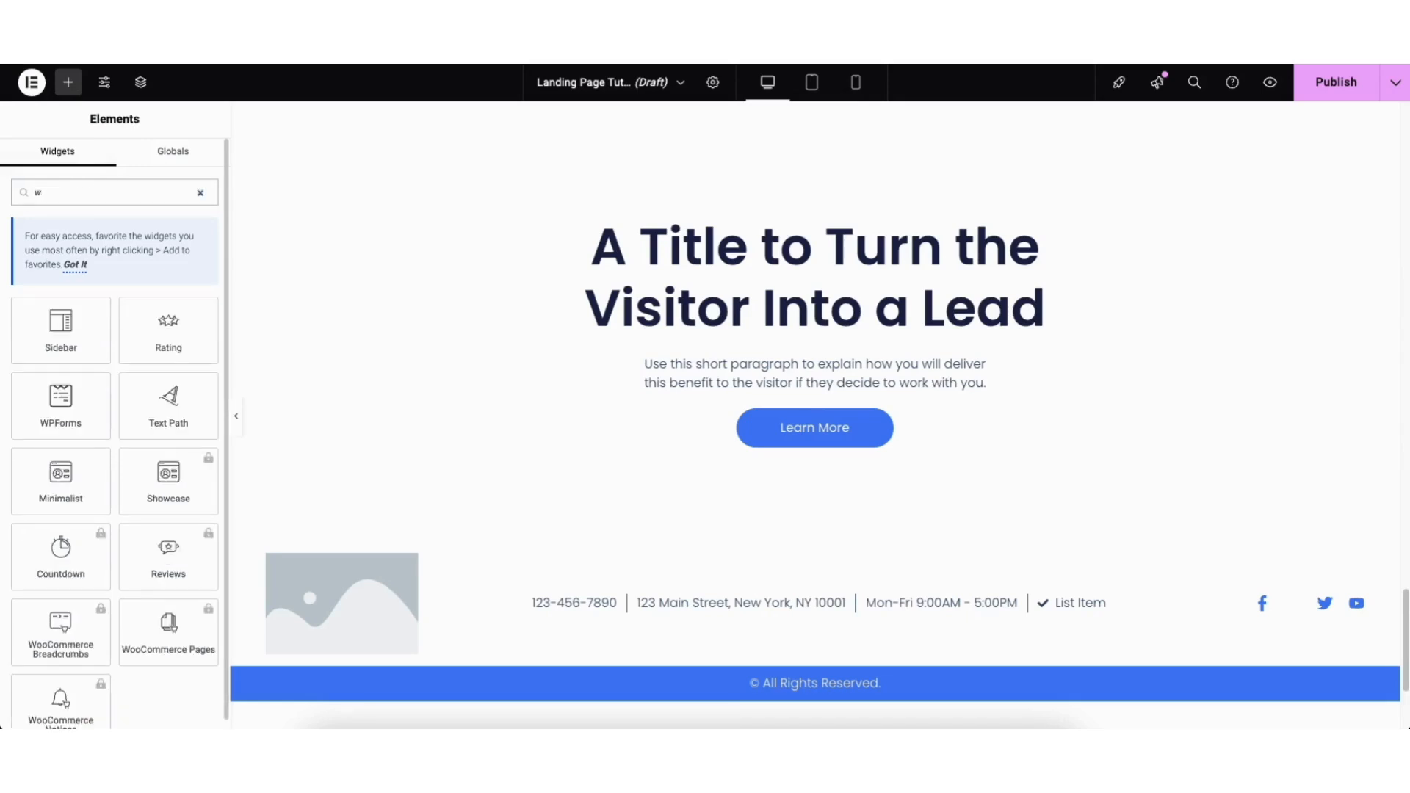
text(pforms)
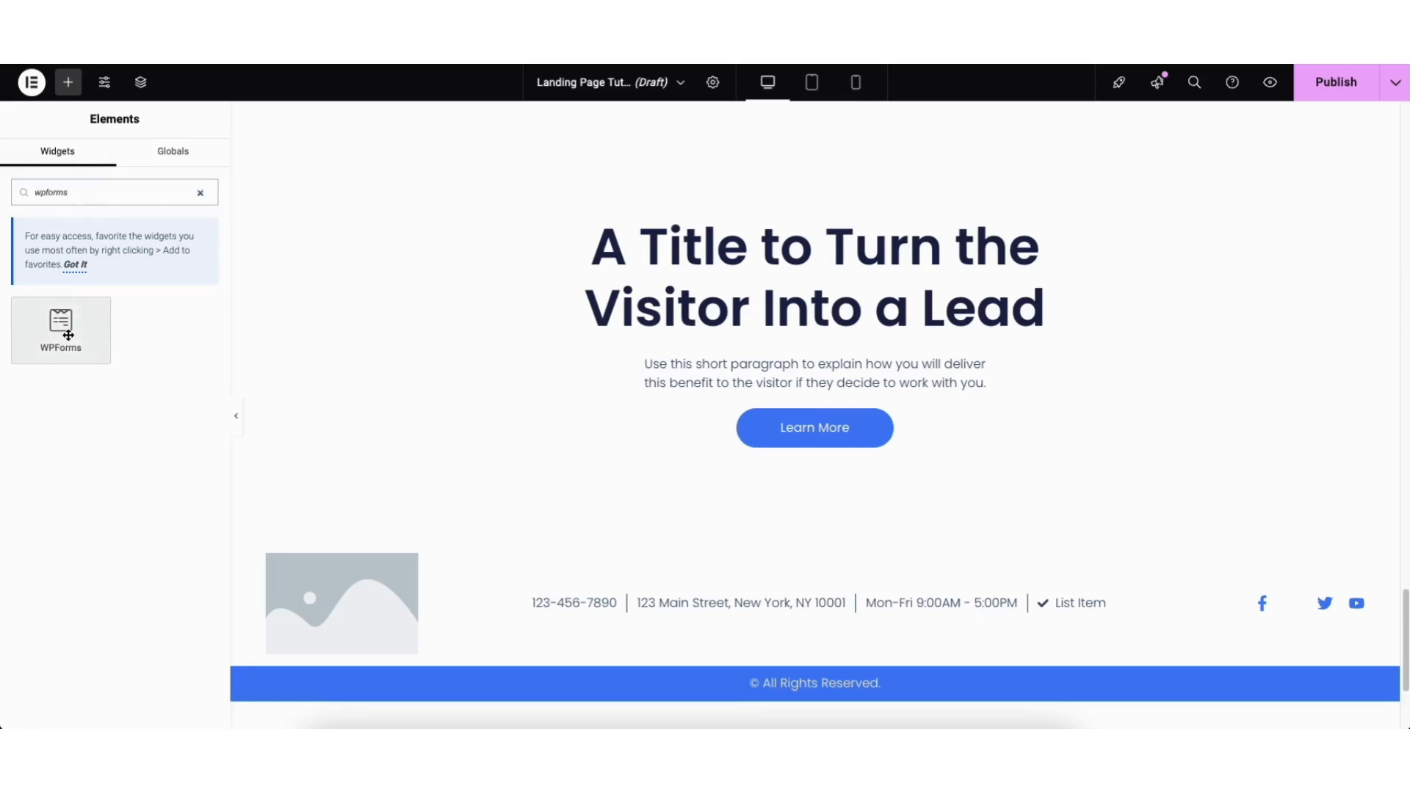
drag(67, 335, 805, 416)
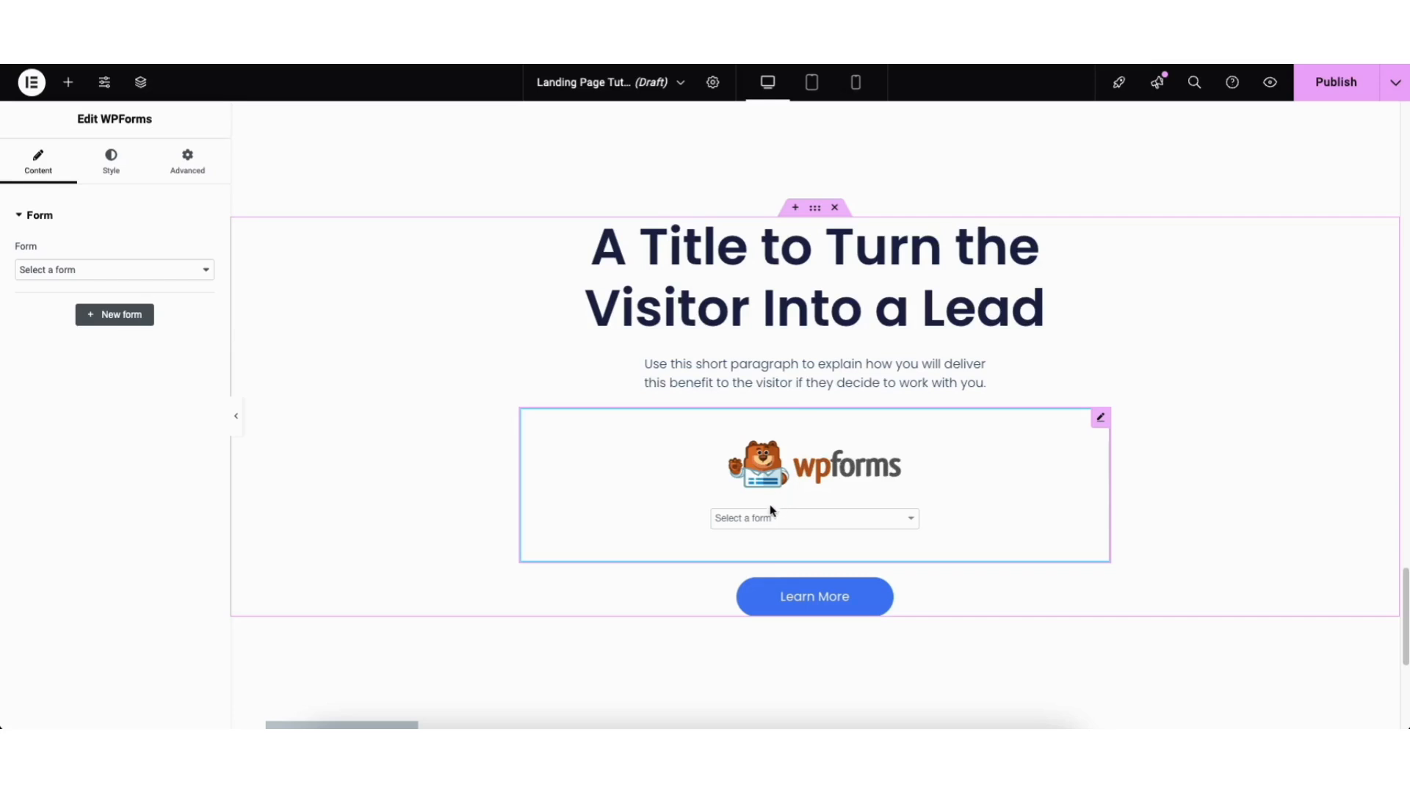
click(759, 522)
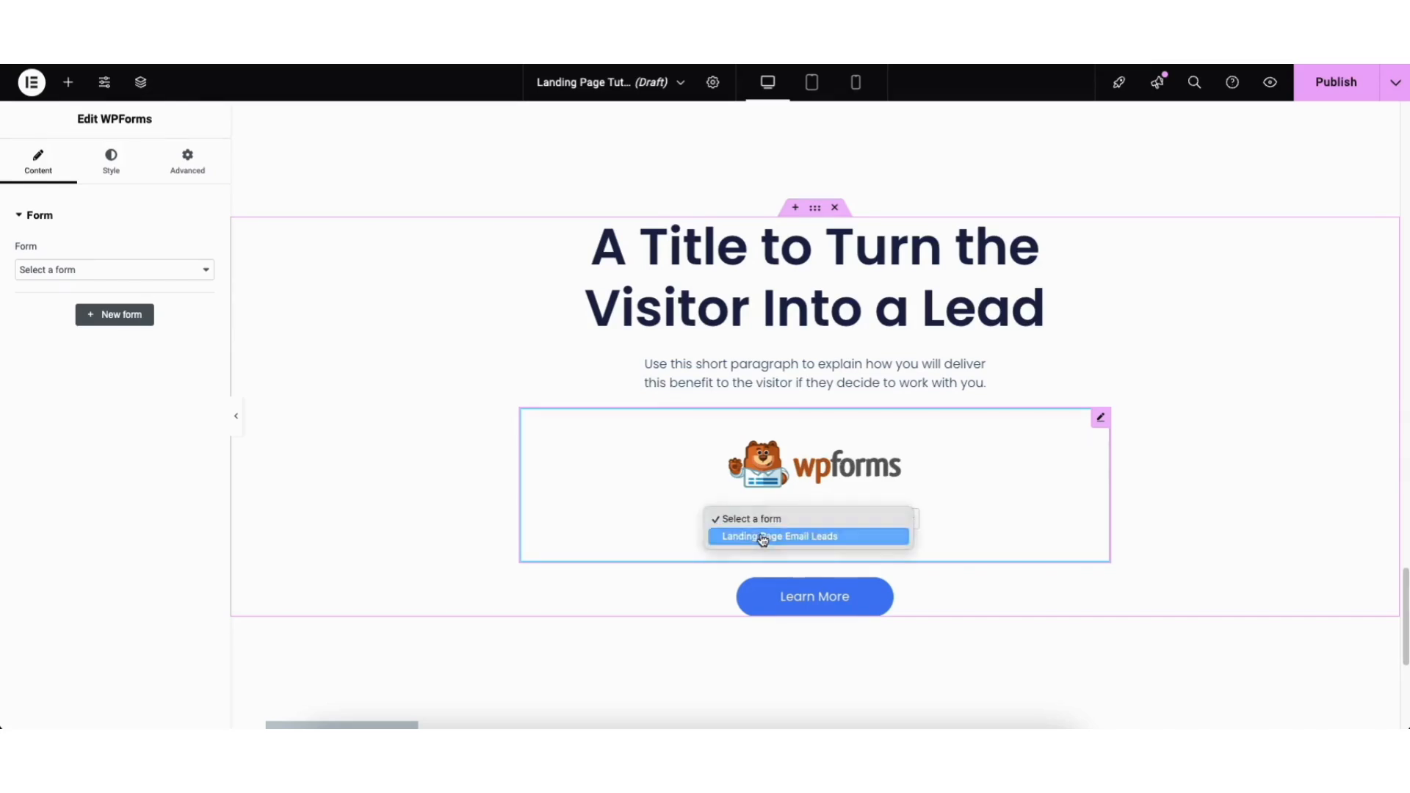
click(763, 537)
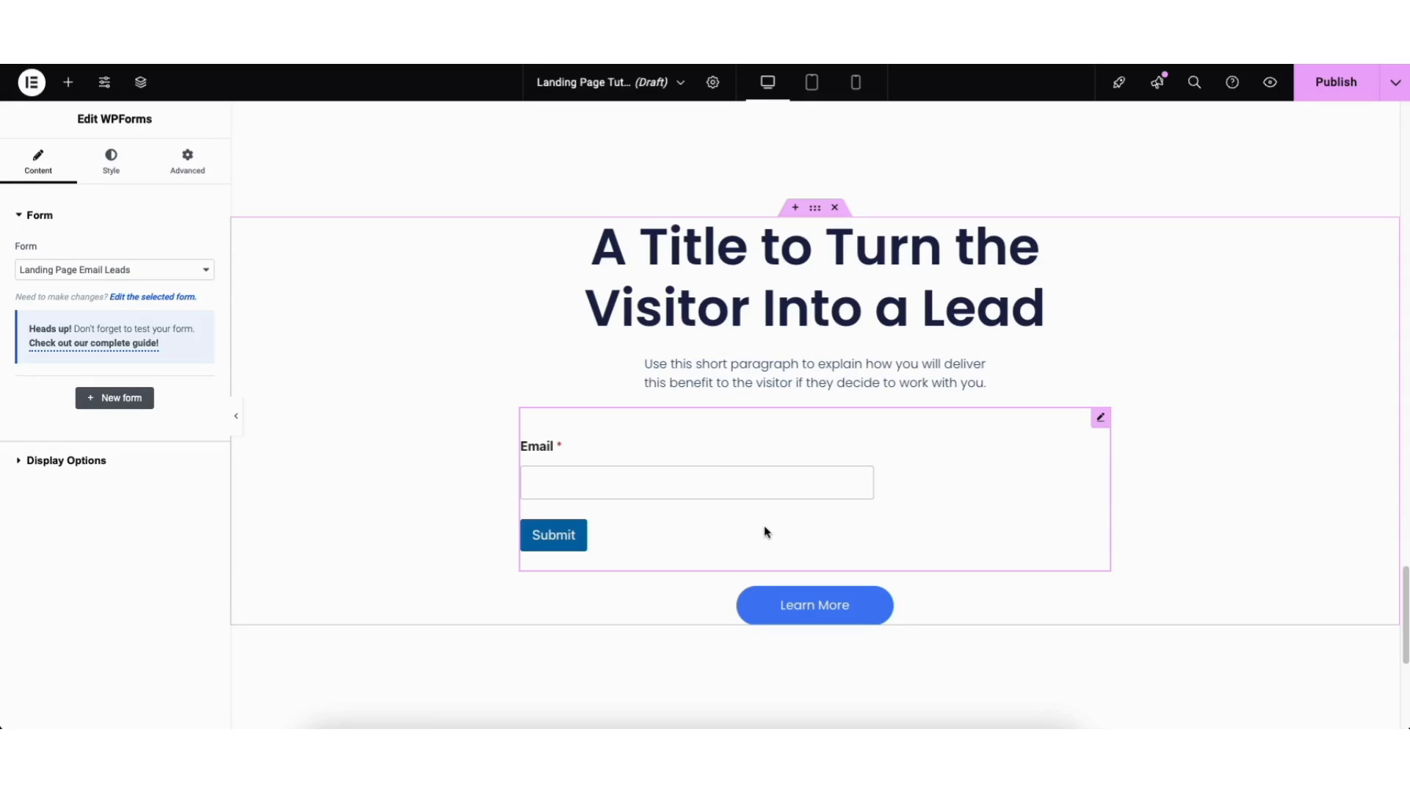
Look through the form widget's content sections and its field, label and button style options.
click(40, 214)
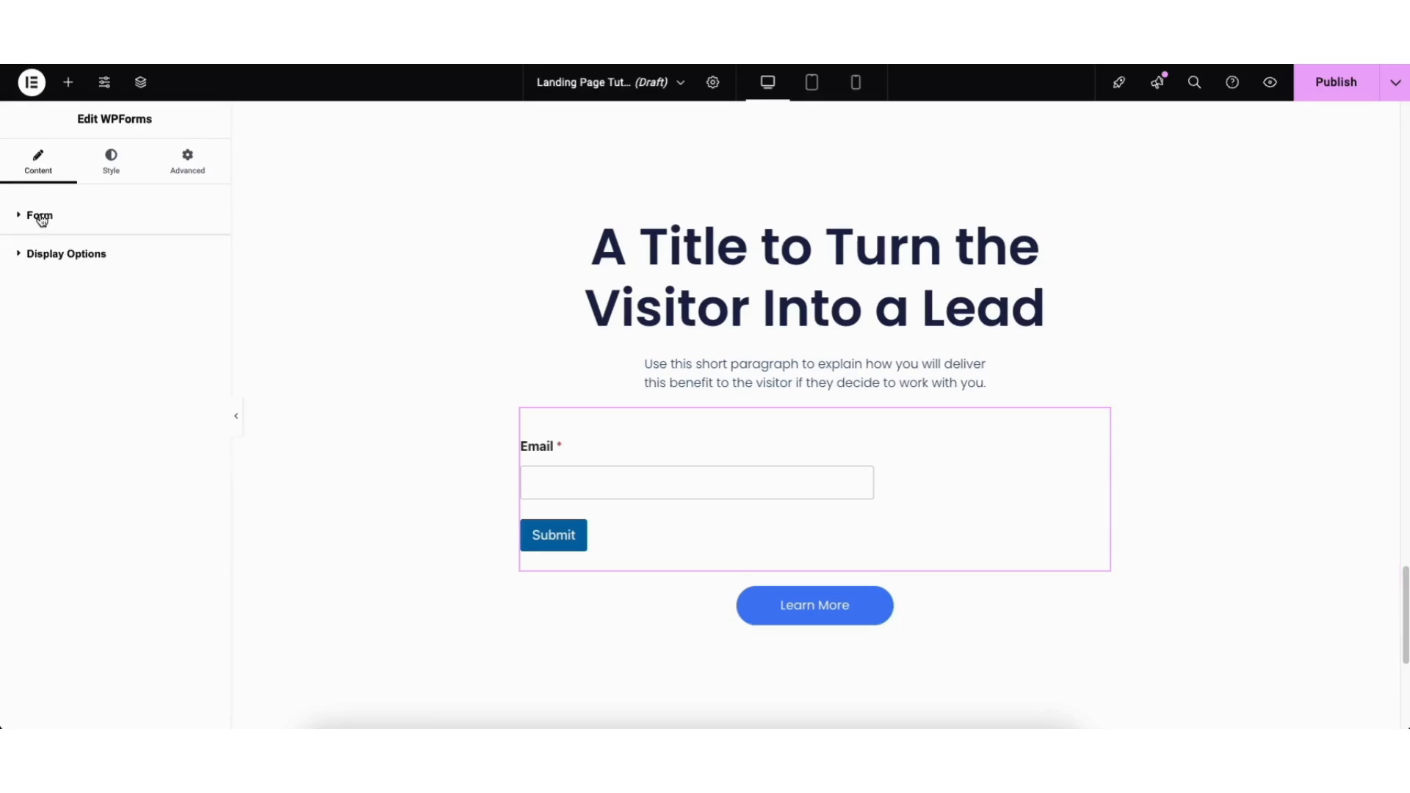
click(111, 170)
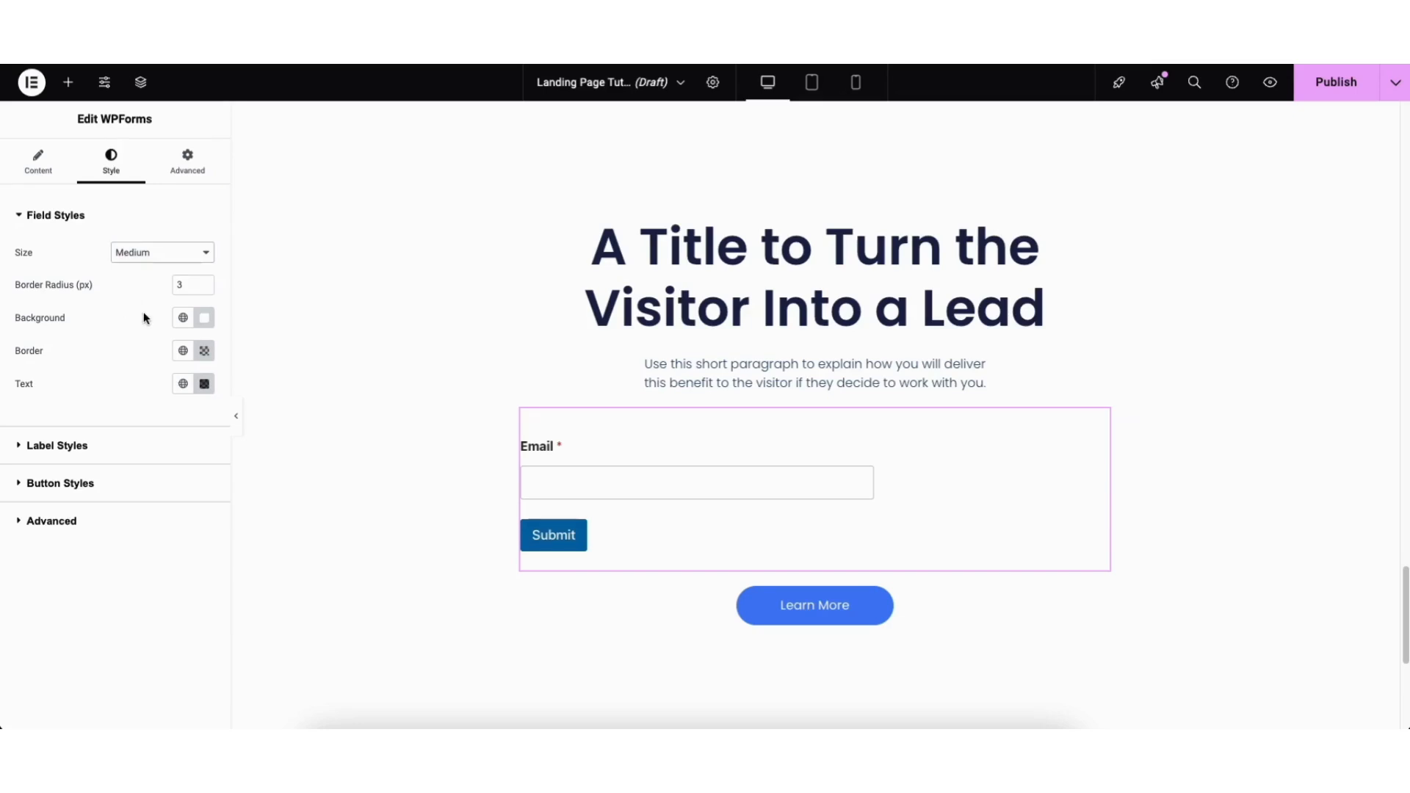
click(54, 448)
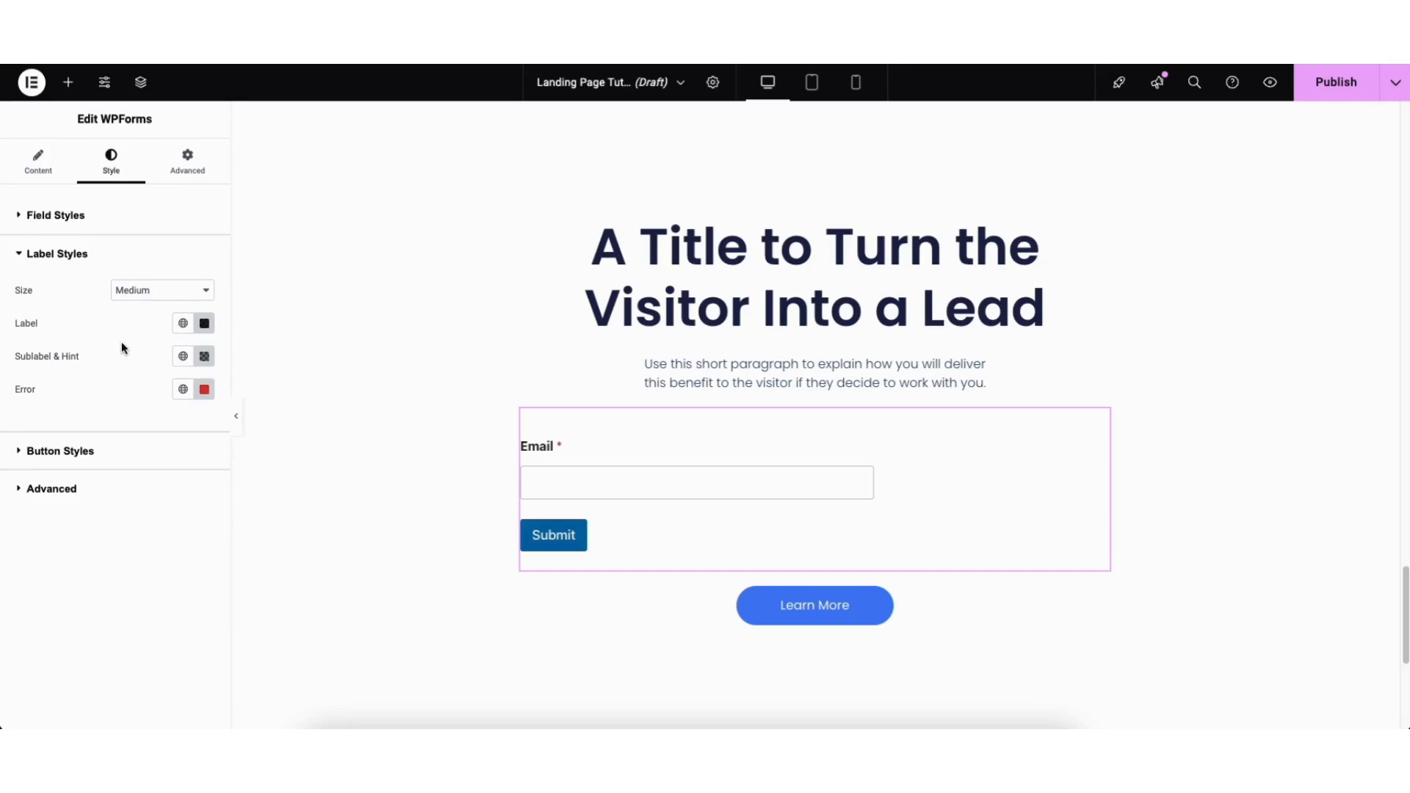
click(69, 450)
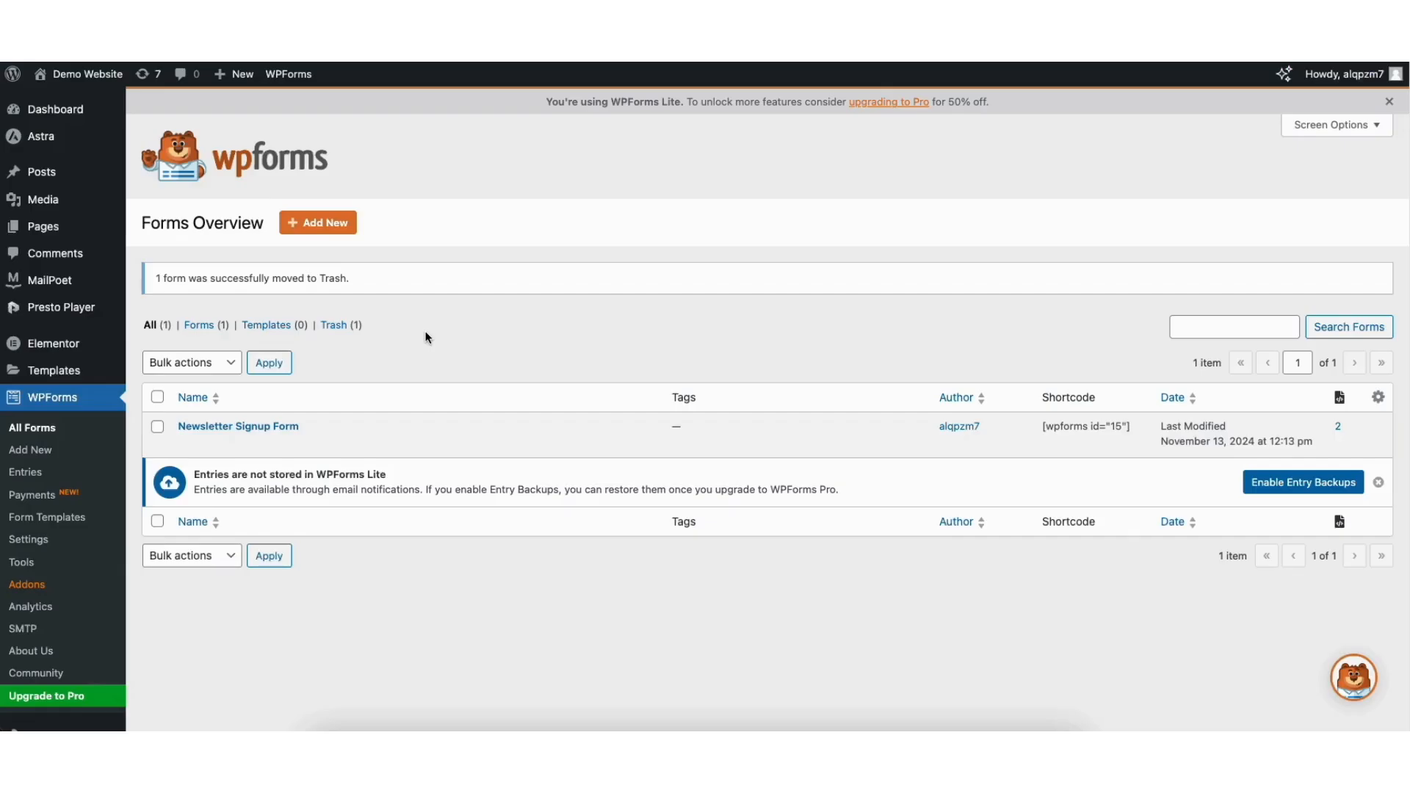
Create a new WPForms form from the Simple Contact Form template.
click(315, 230)
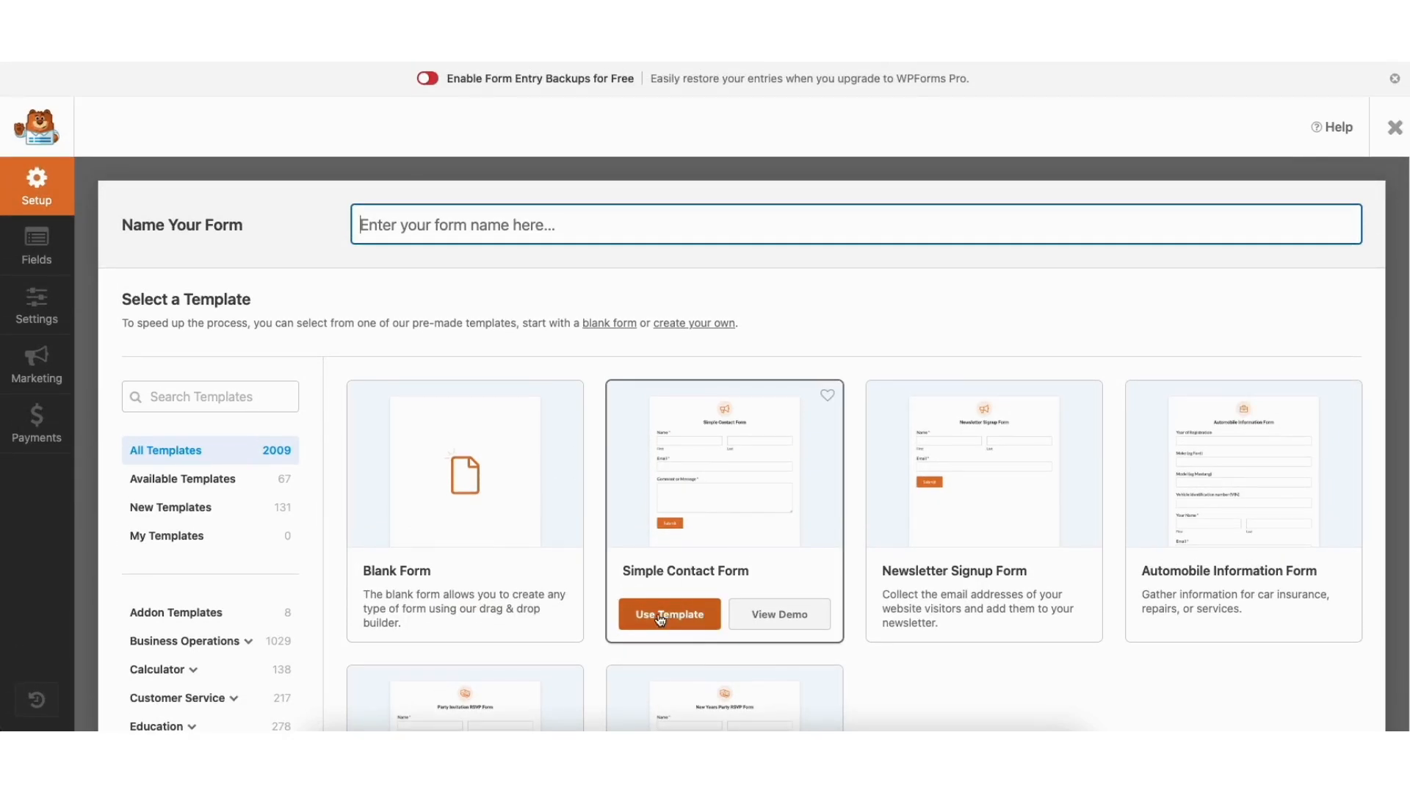
click(660, 619)
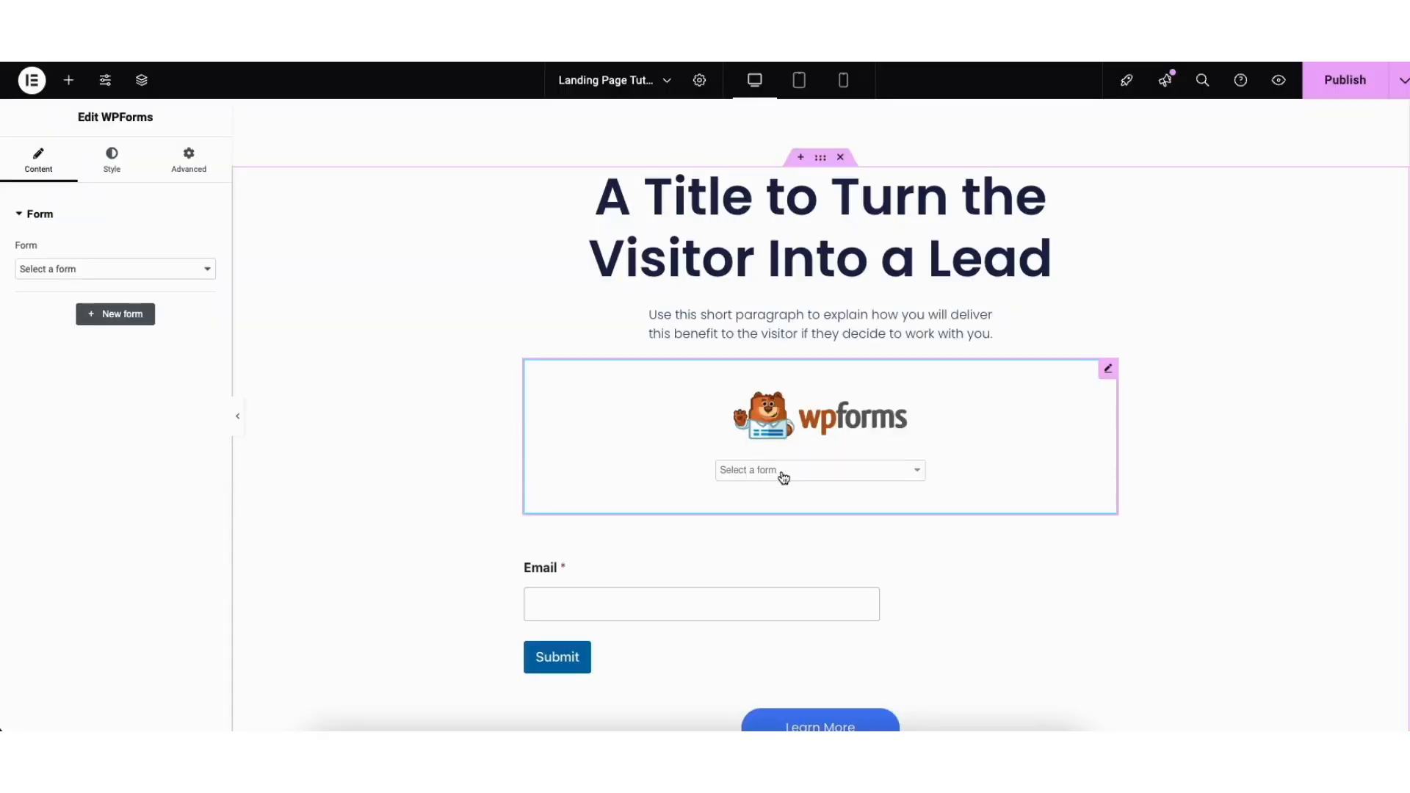
Assign the Simple Contact Form to the empty WPForms widget above the email form and check its fields.
click(783, 478)
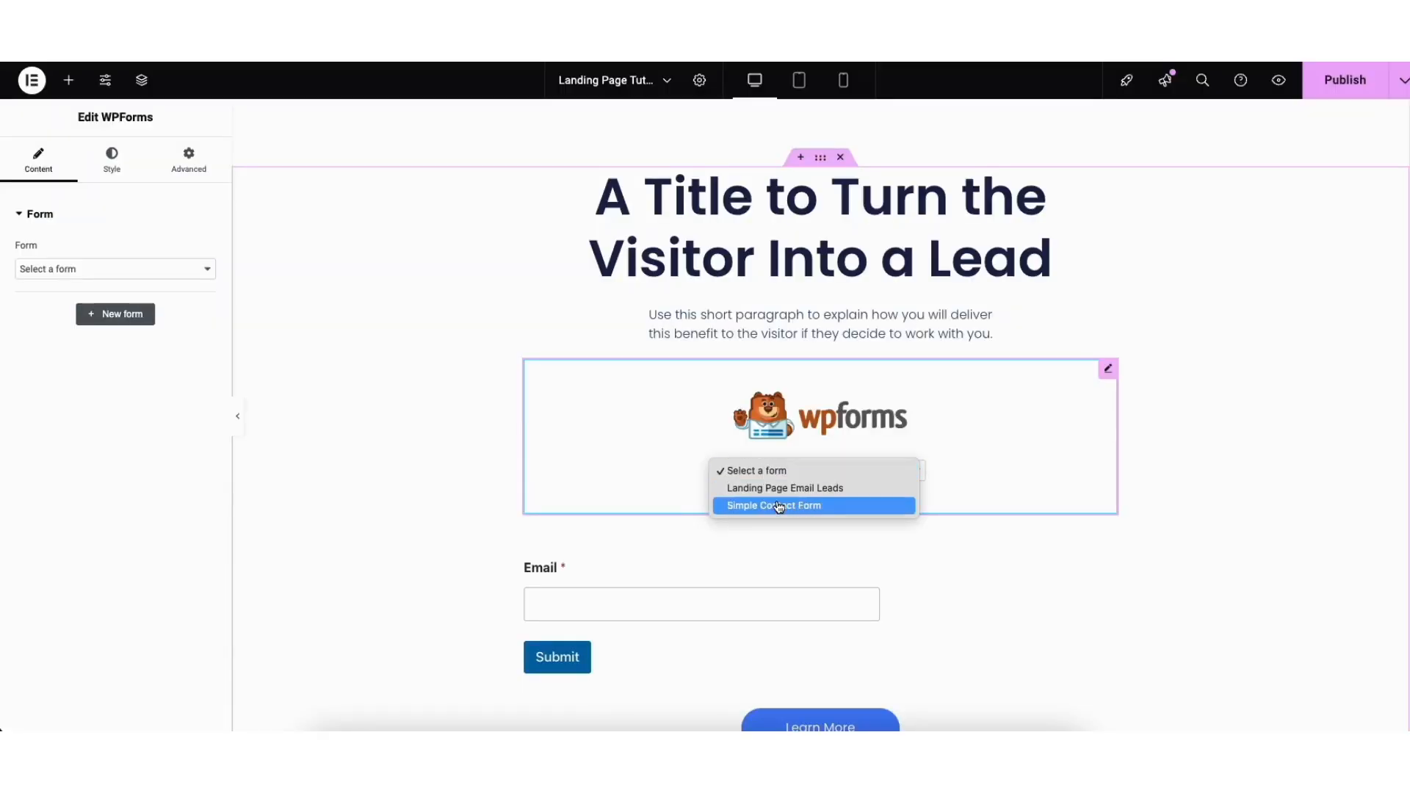
click(777, 505)
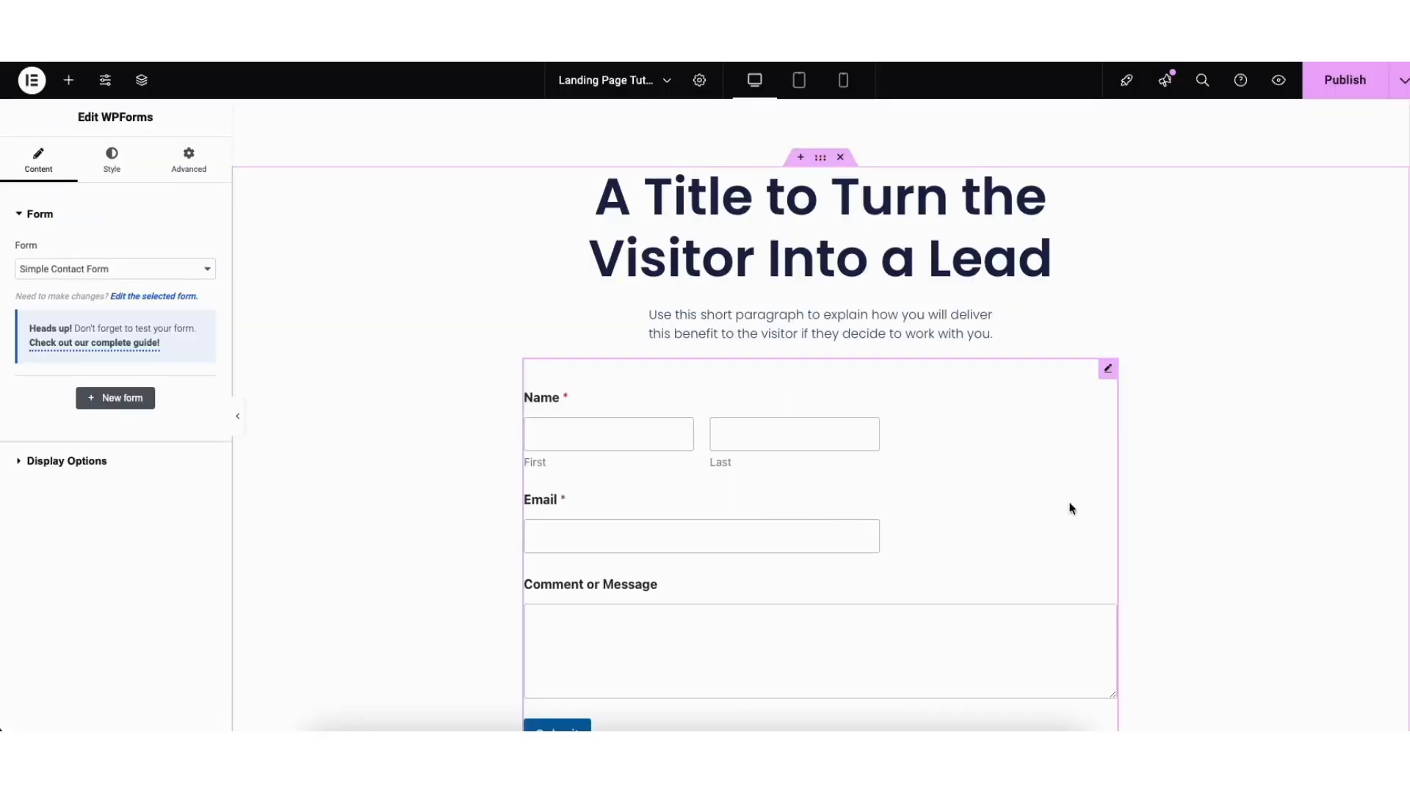
scroll(820, 415, down, 1)
scroll(820, 415, down, 1)
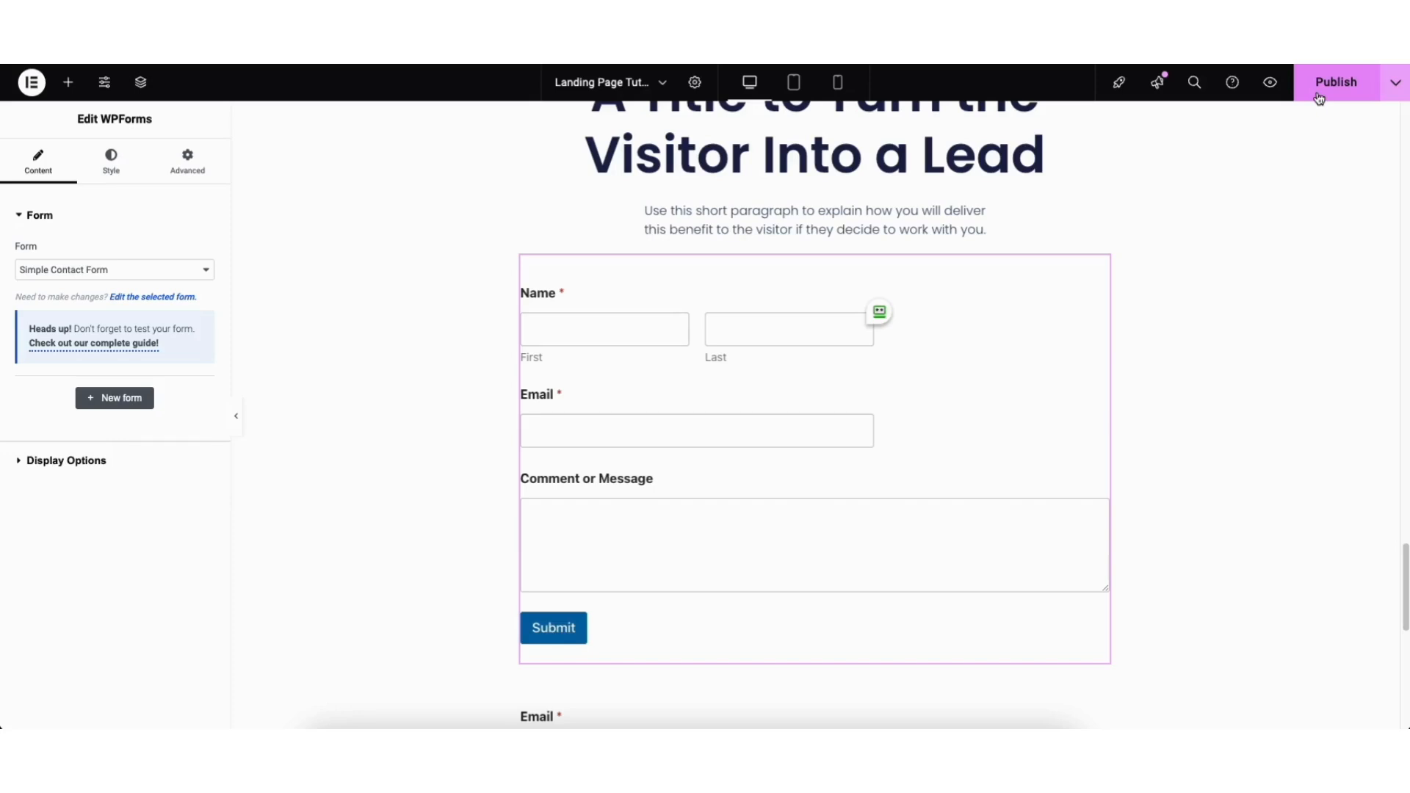
View the page's additional saving options, including Save Draft and Save as Template, without choosing one.
click(1394, 86)
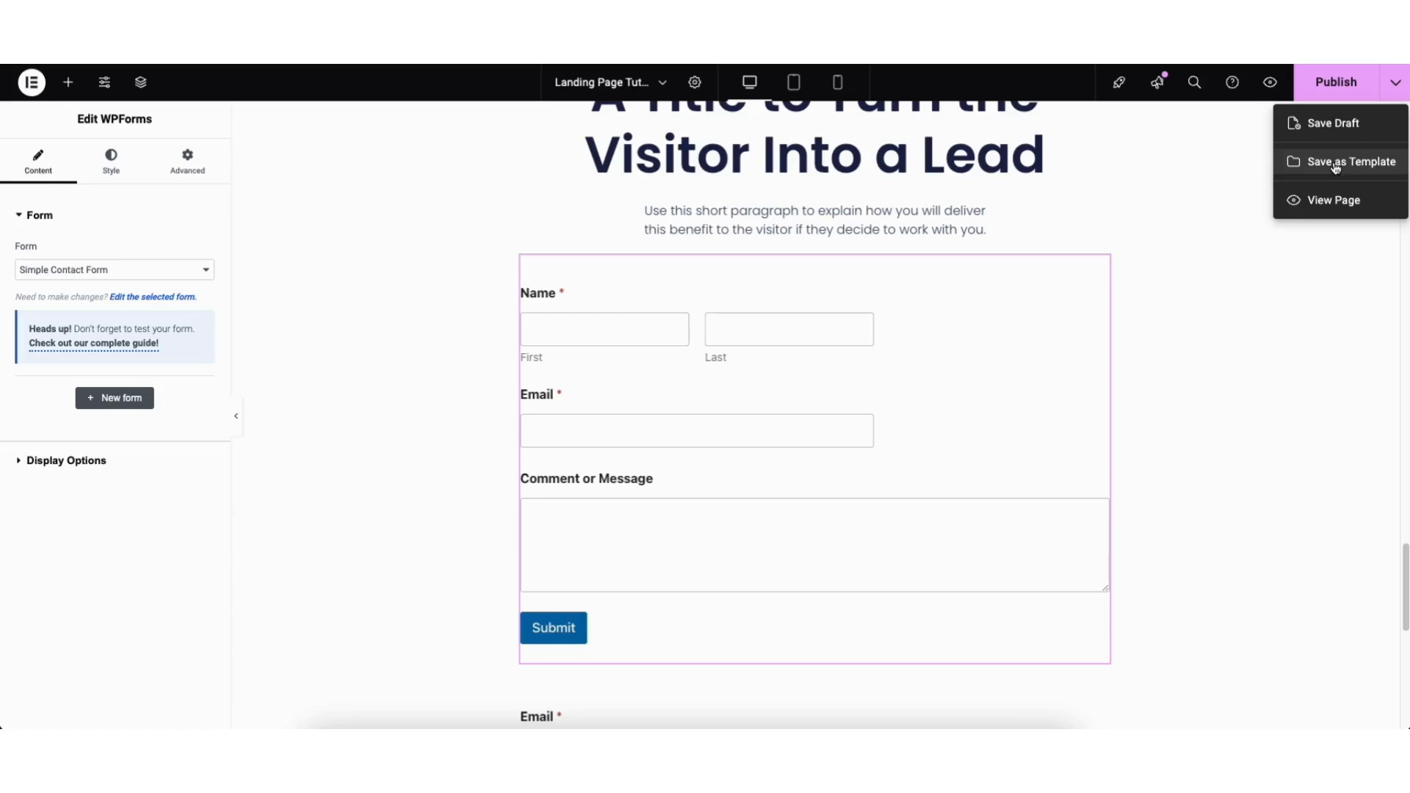
click(1257, 180)
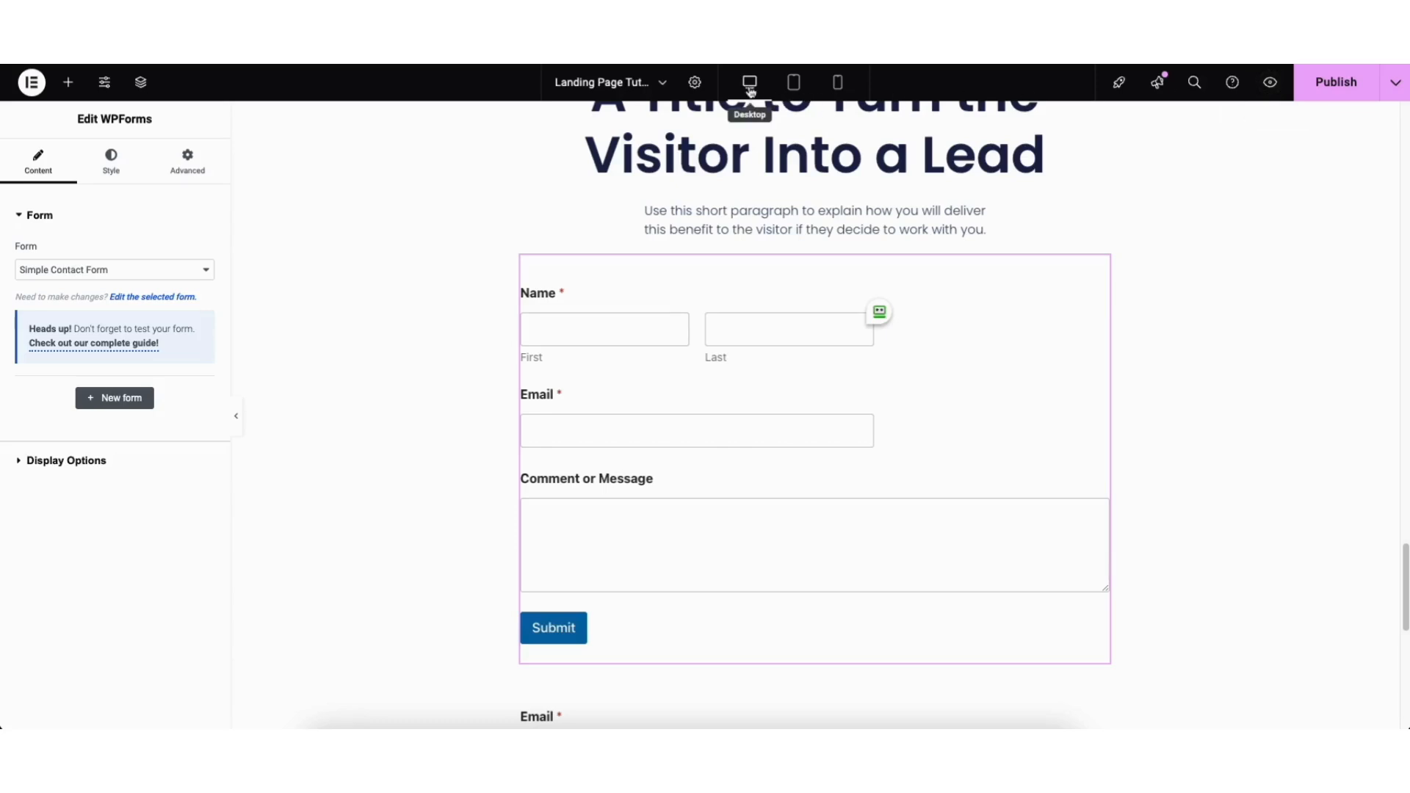
Preview the landing page in the tablet and mobile layouts, then return to the desktop layout.
click(793, 82)
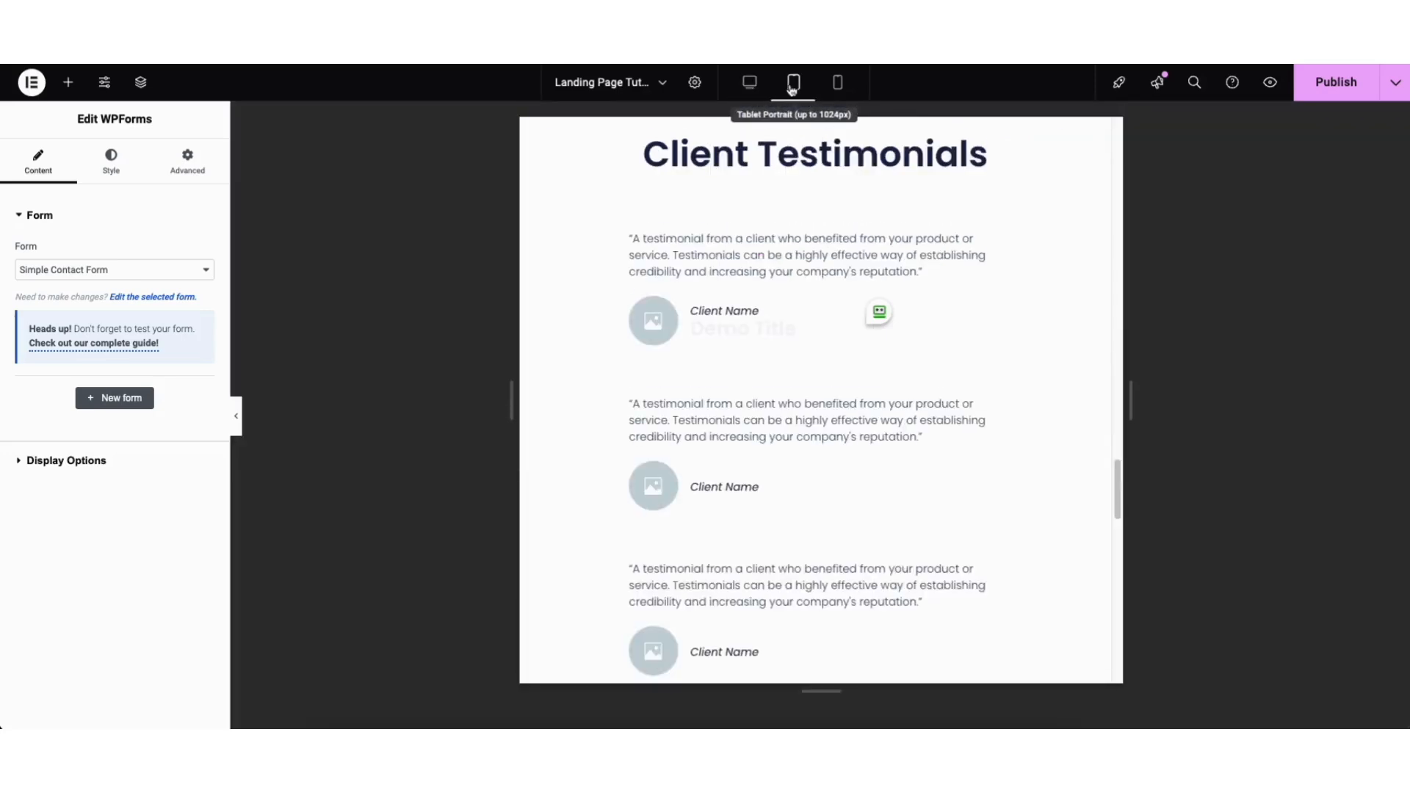
drag(1117, 467, 1114, 125)
click(837, 83)
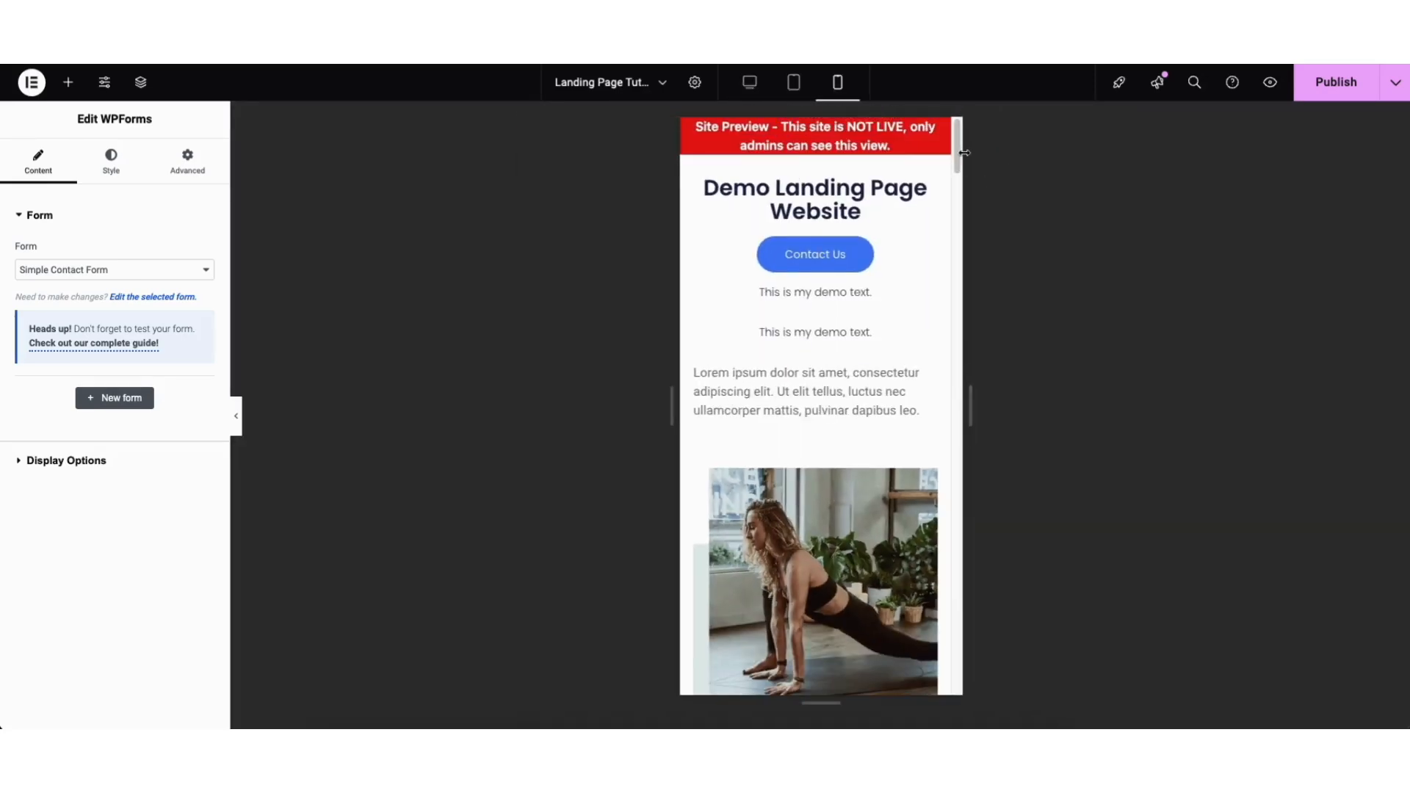
drag(958, 150, 959, 234)
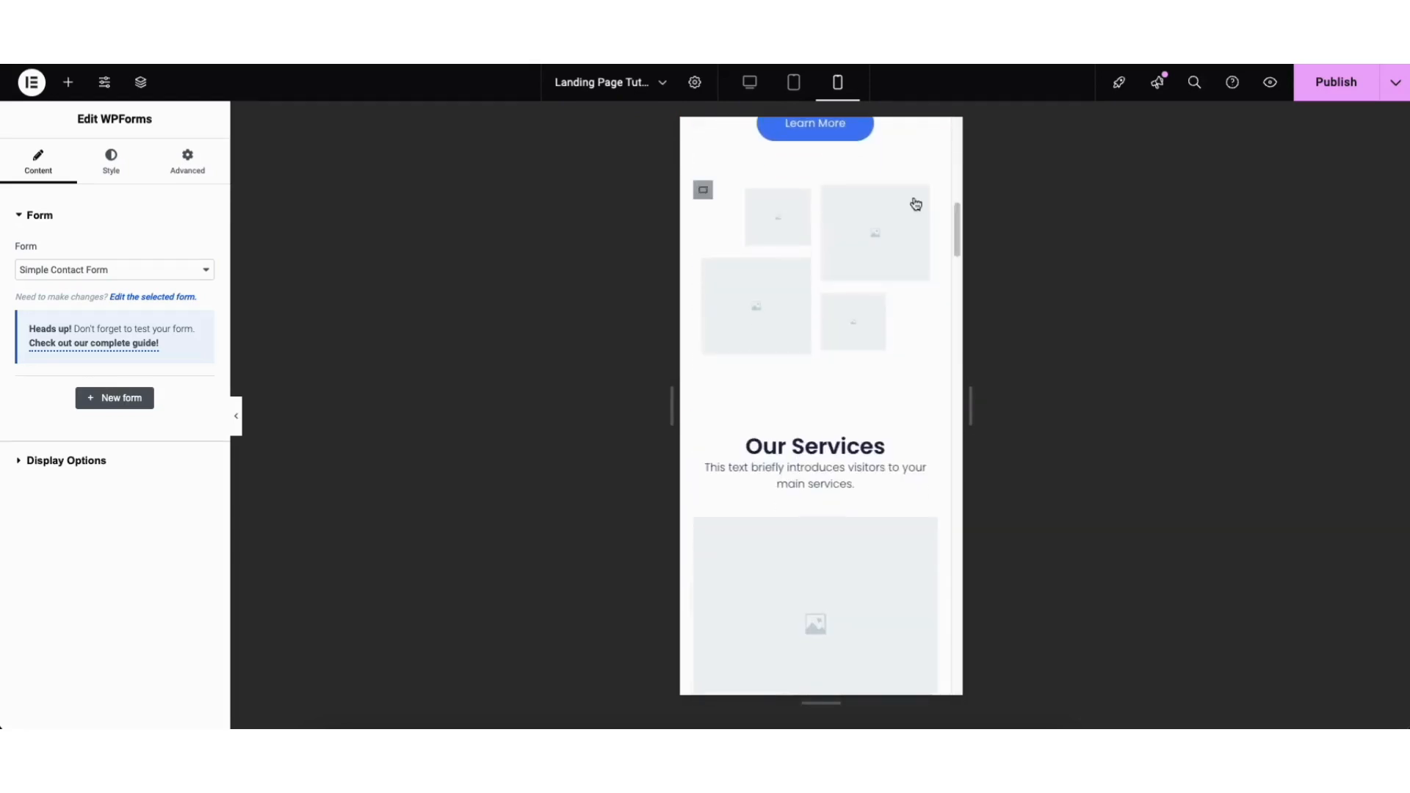
click(750, 82)
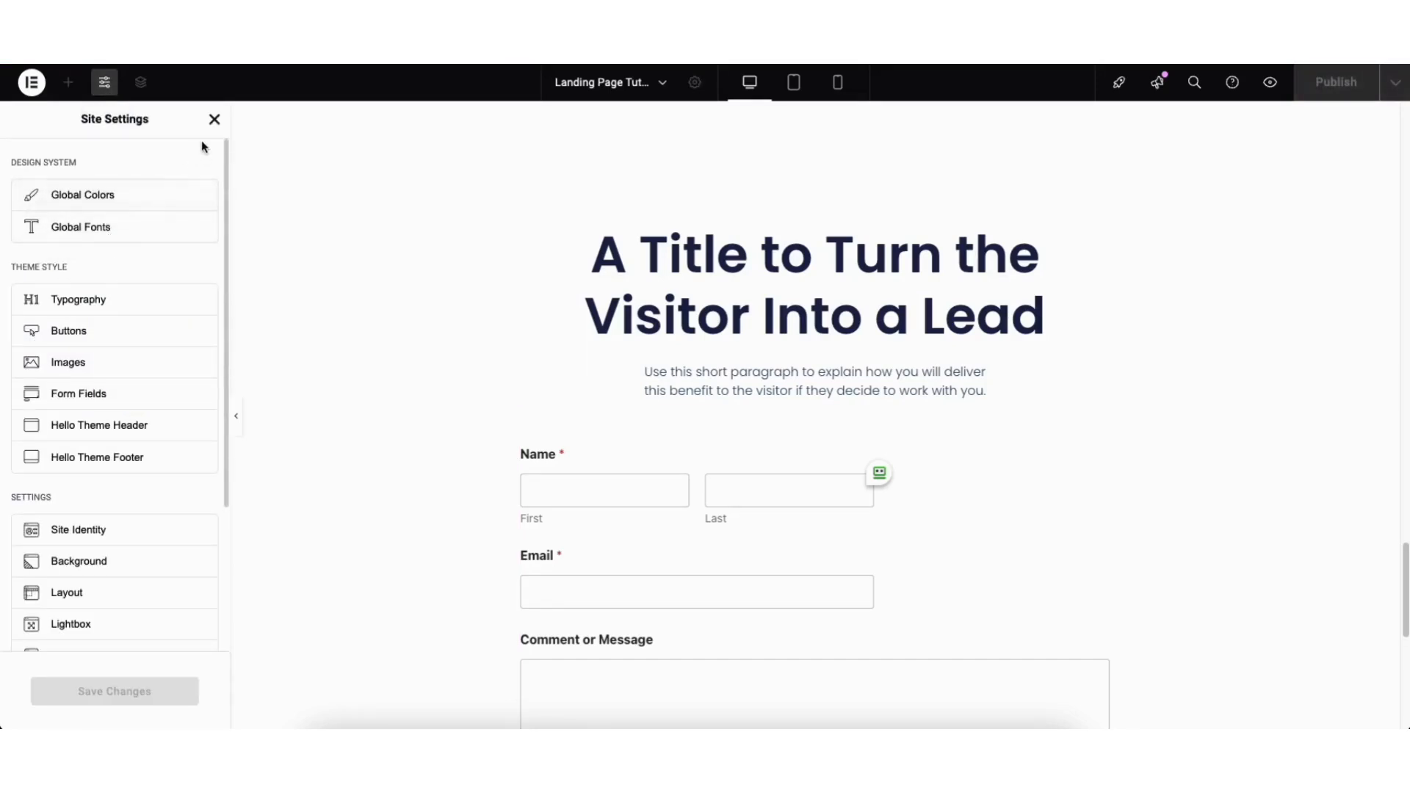
Close the Site Settings and return to the widget list.
click(213, 120)
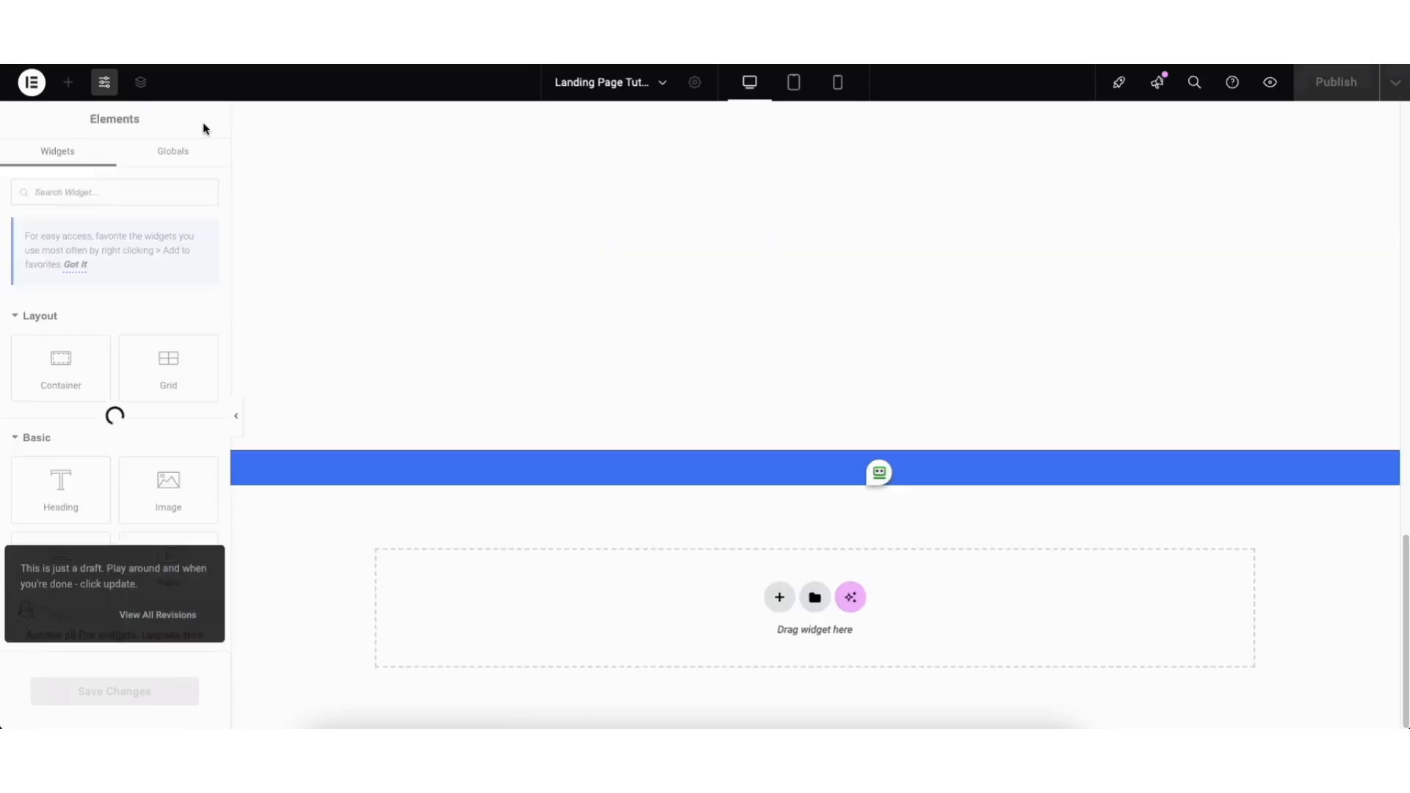
Open the page's history and view its list of saved revisions.
click(32, 84)
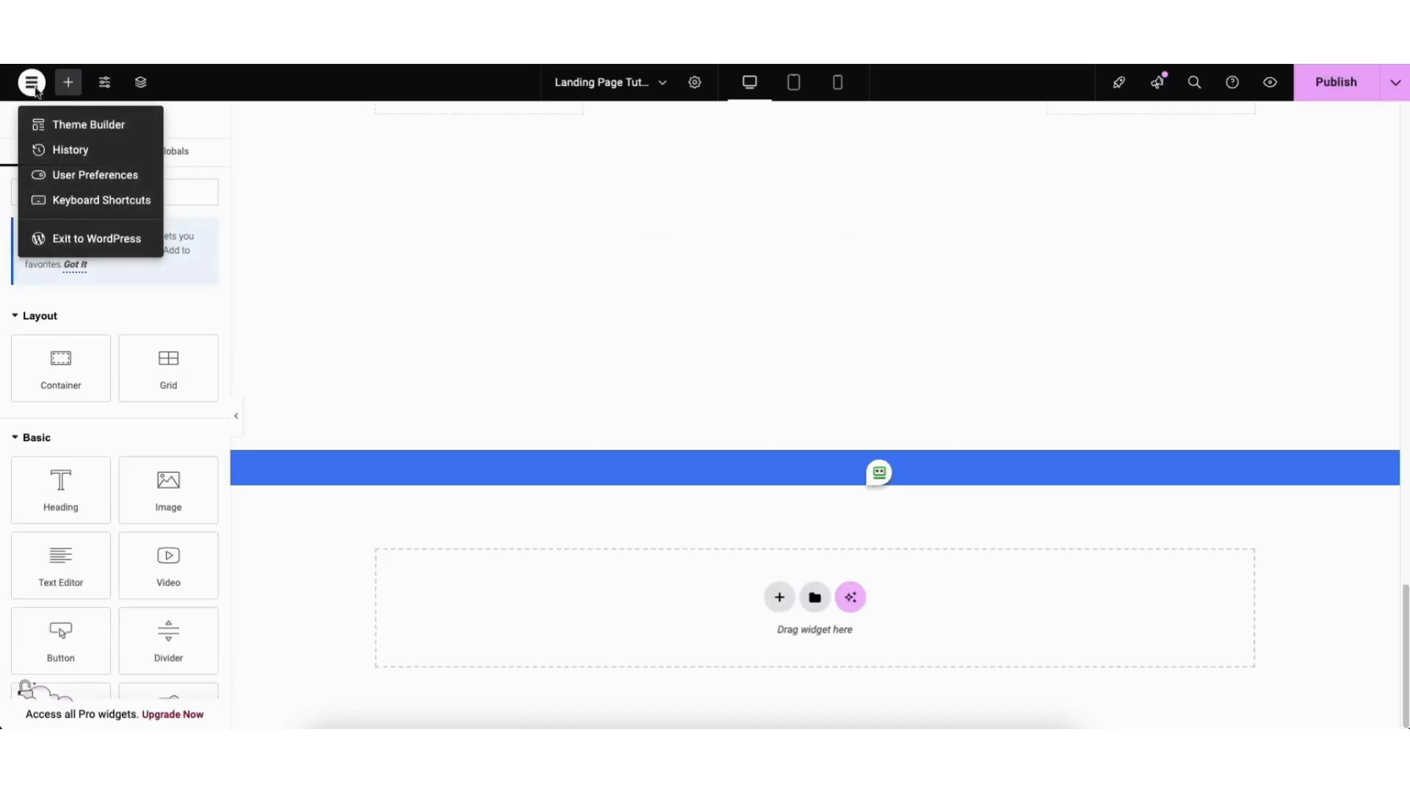
click(66, 149)
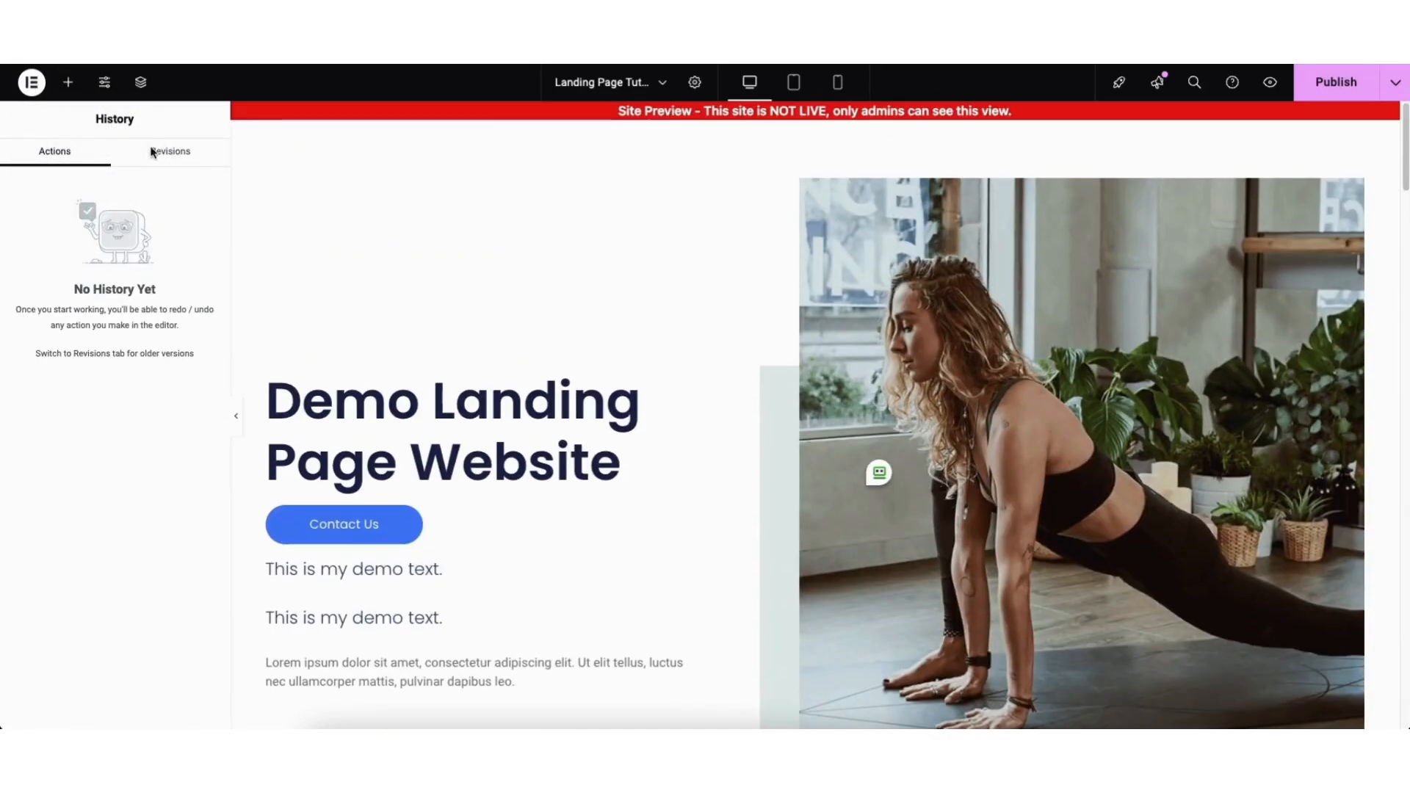
click(158, 152)
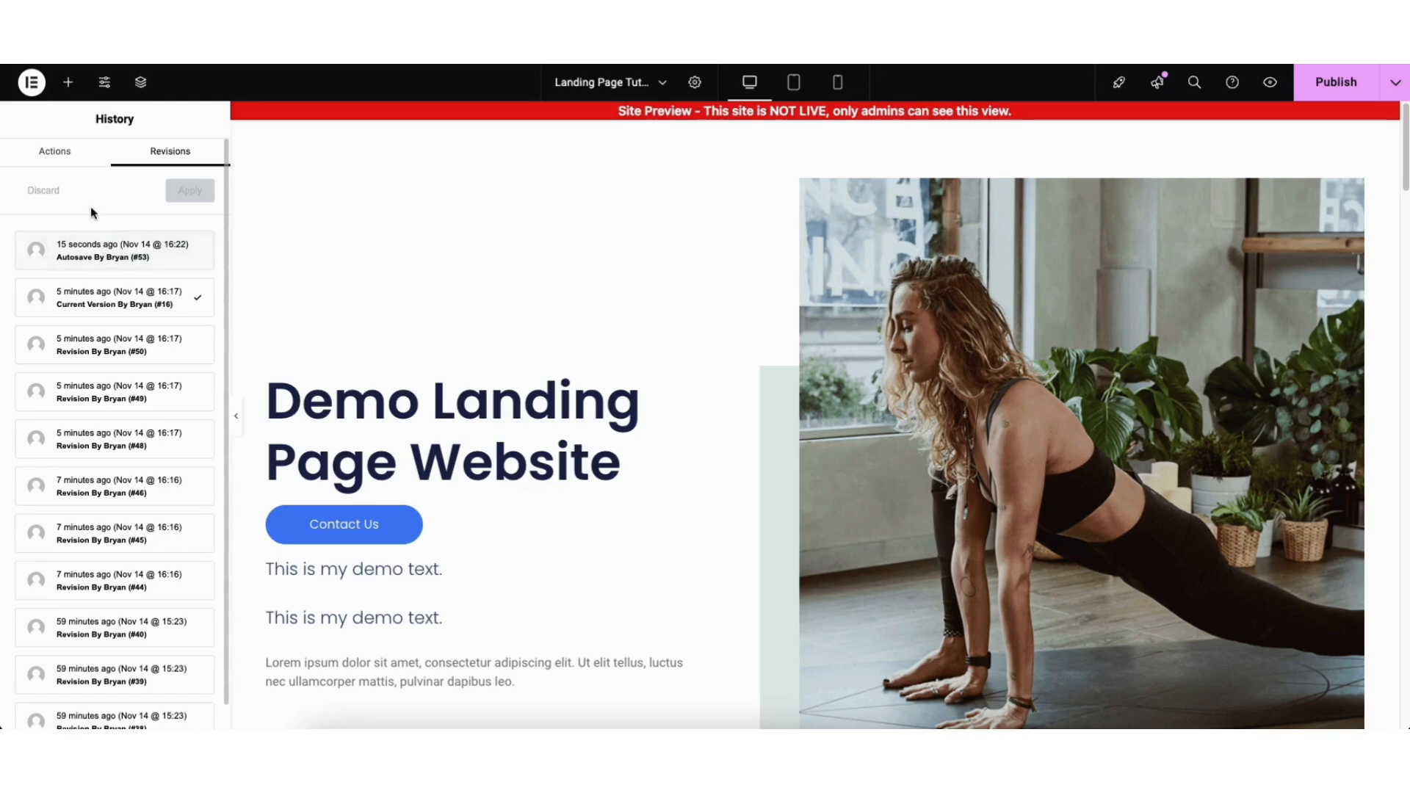
Exit Elementor to the WordPress page editor, then leave the page editor for the WordPress admin area.
click(33, 84)
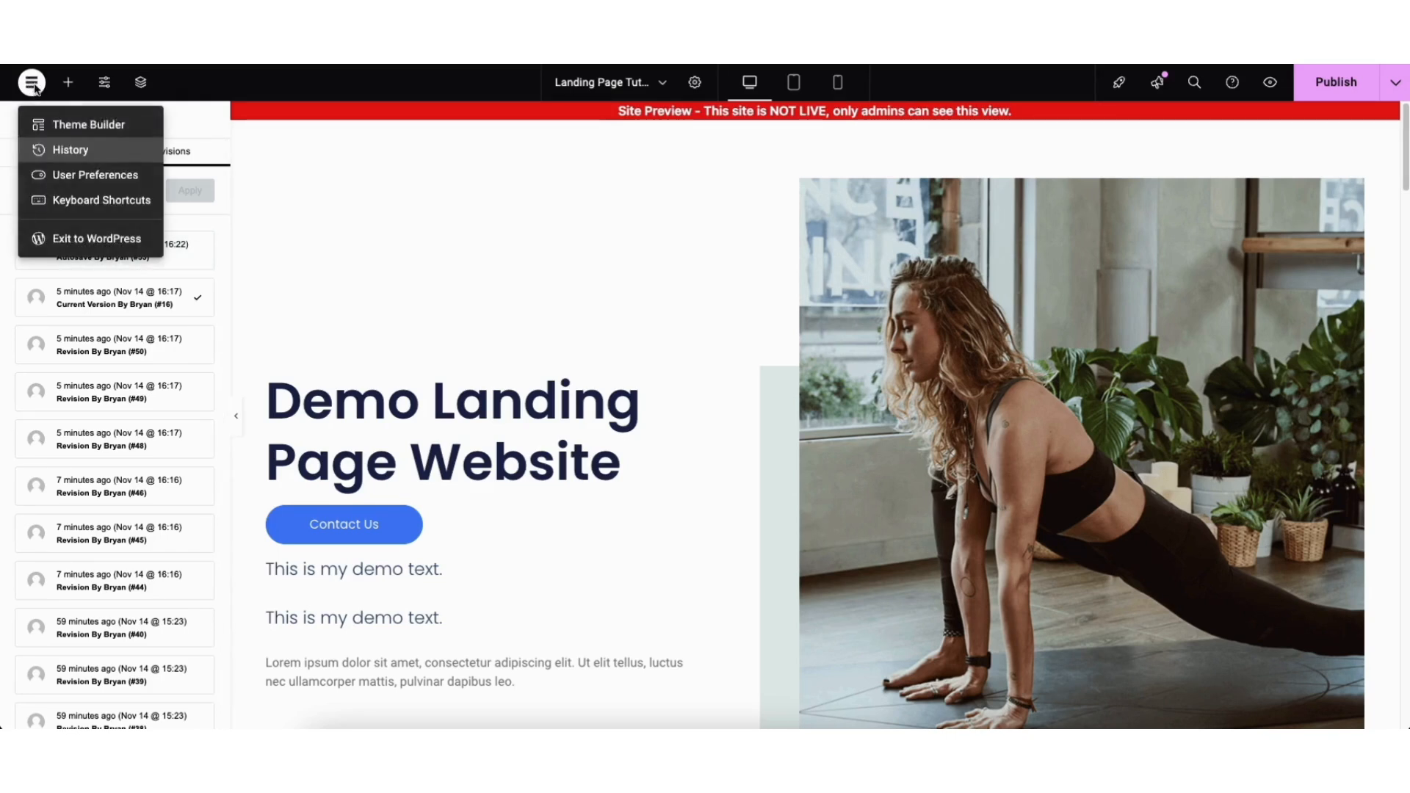
click(73, 239)
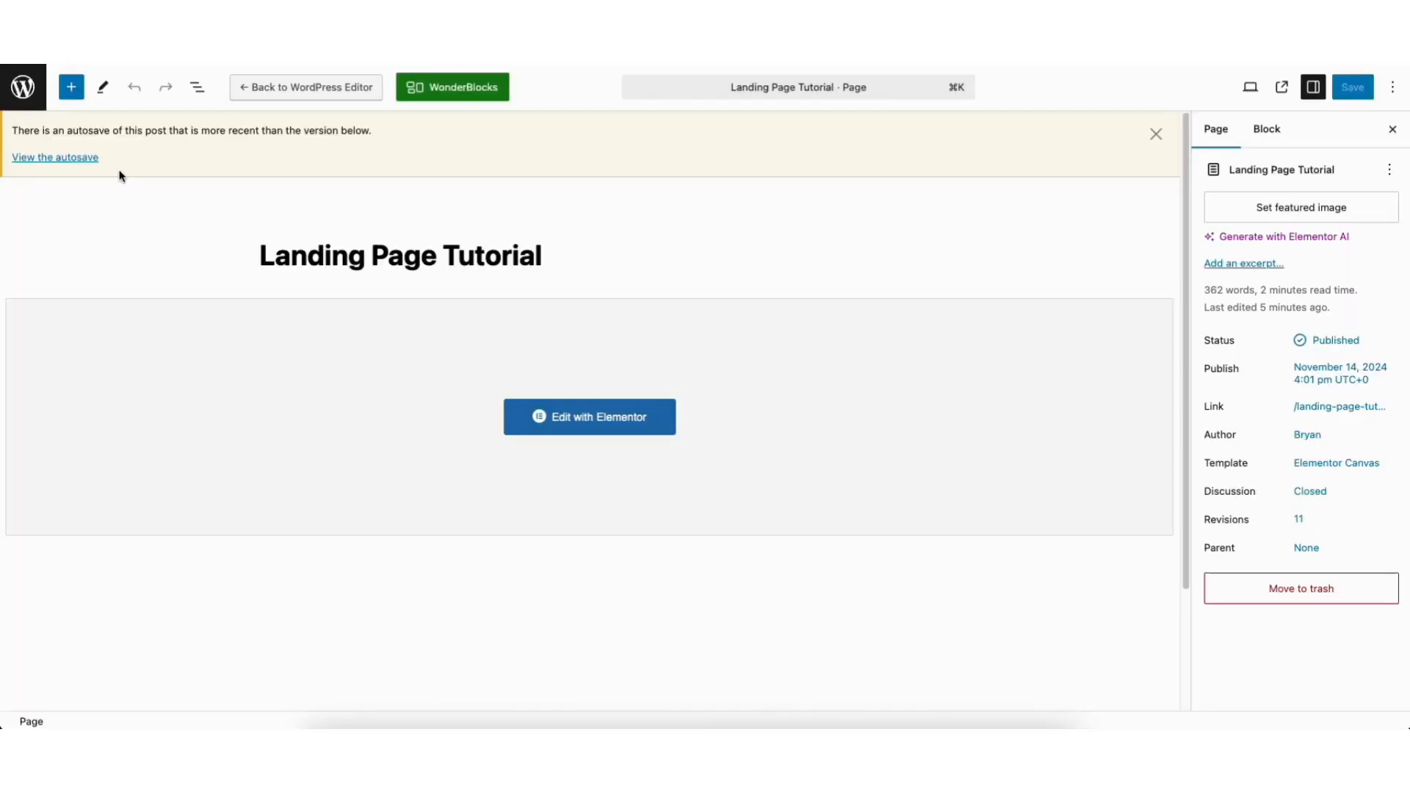
click(24, 90)
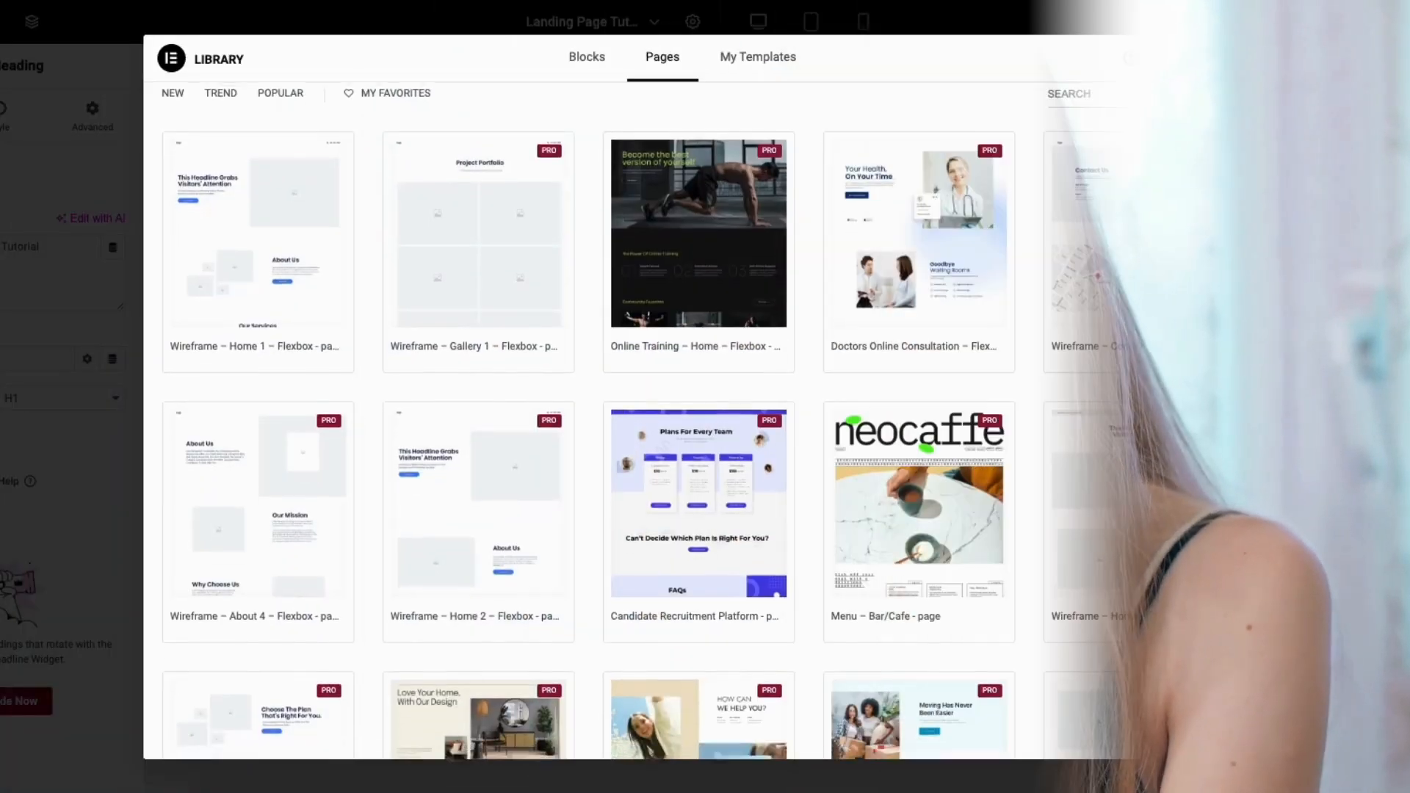
Browse the full-page designs in the Elementor template library.
scroll(1260, 273, down, 5)
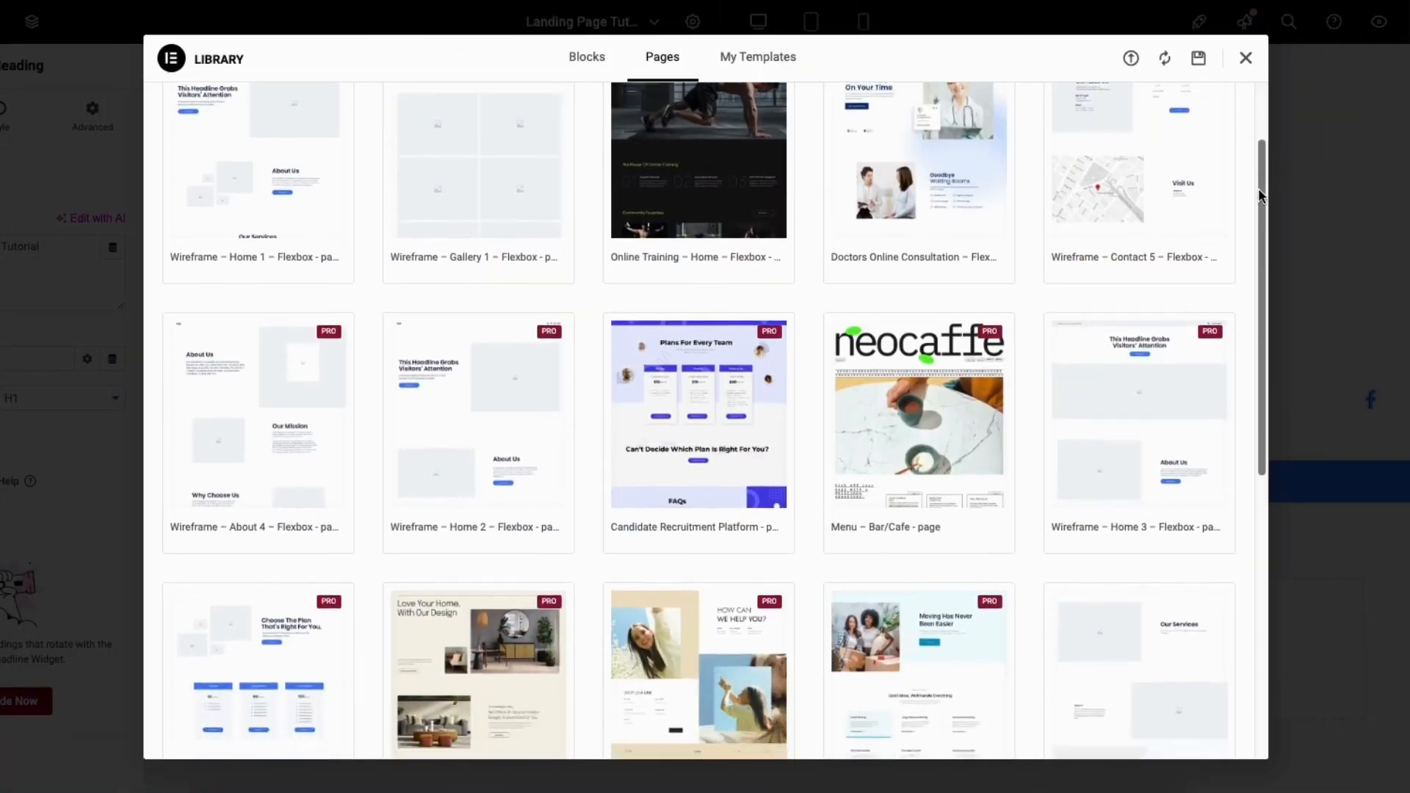
drag(1260, 274, 1267, 348)
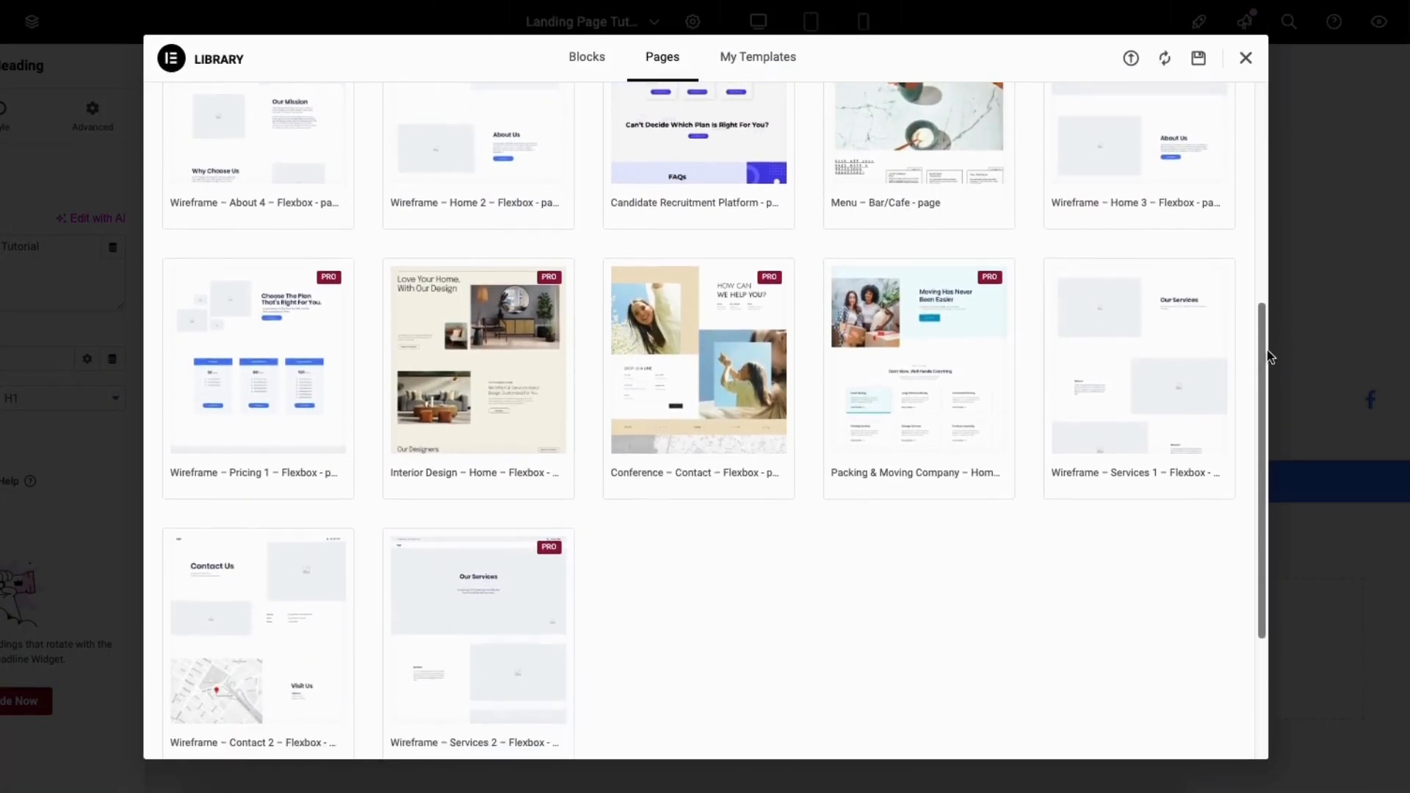
Replace the hero heading "This Headline Grabs Visitors' Attention" with "Demo Landing Page Website".
drag(353, 410, 514, 507)
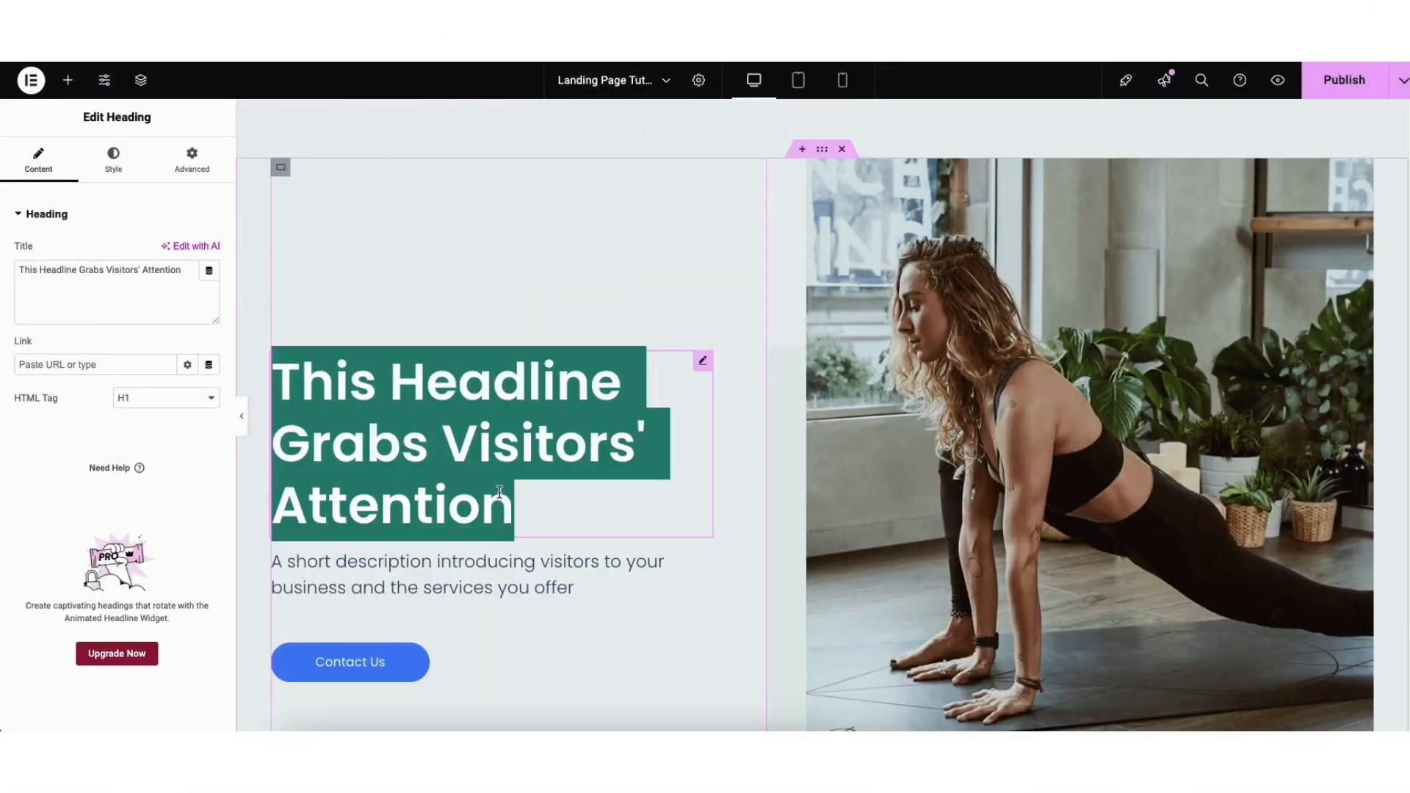
key(BackSpace)
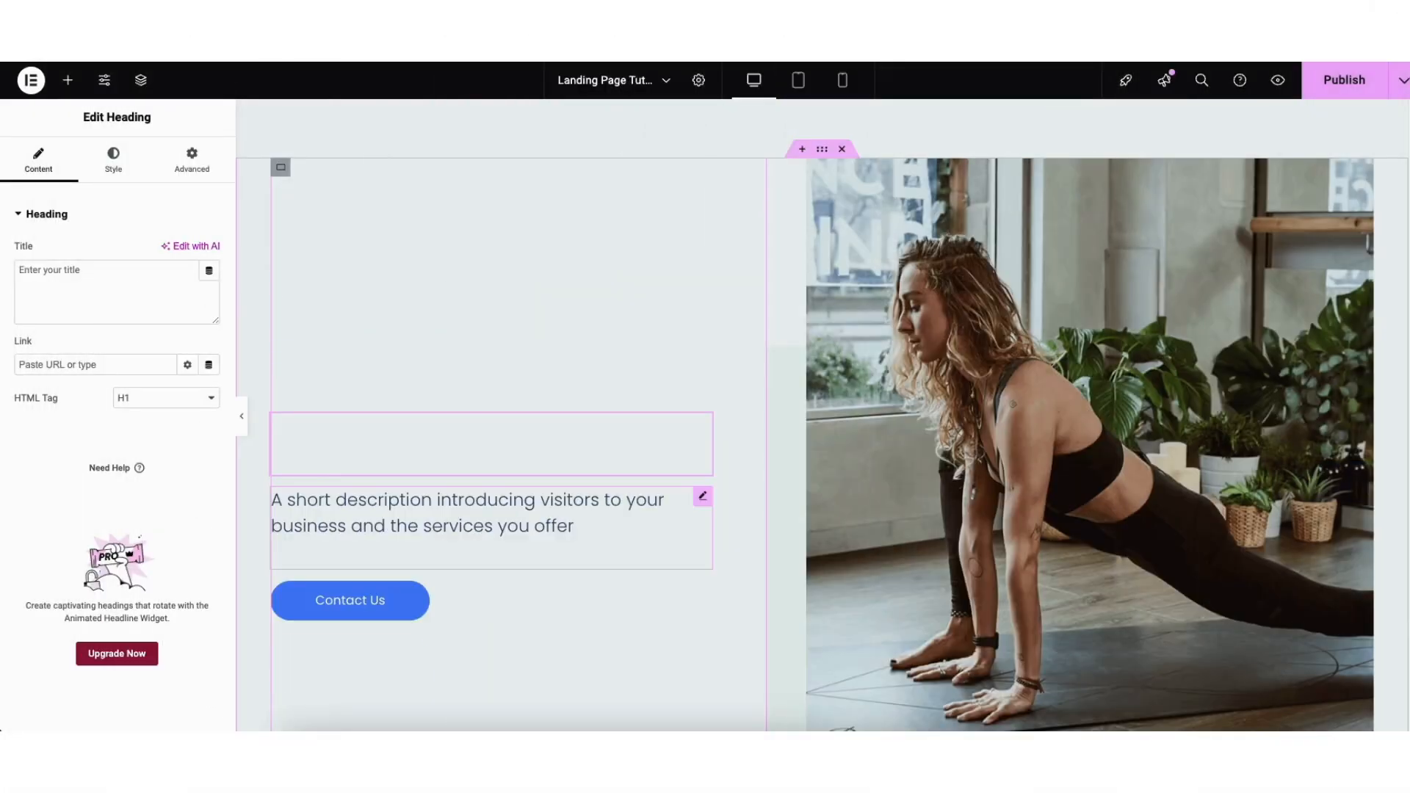
text(Demo Landi)
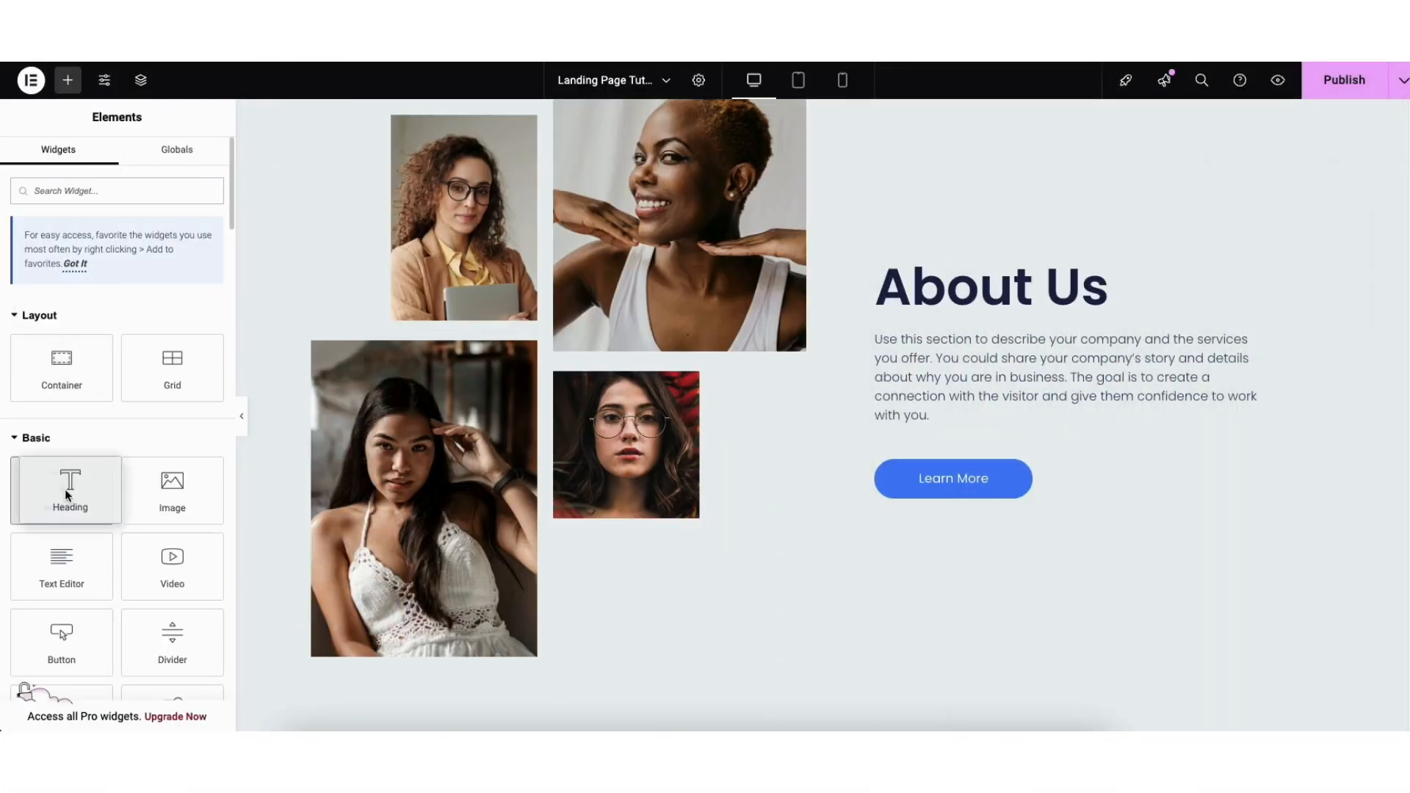
Add a Heading widget to the About Us section between the description and the Learn More button.
drag(65, 490, 955, 433)
drag(954, 433, 950, 437)
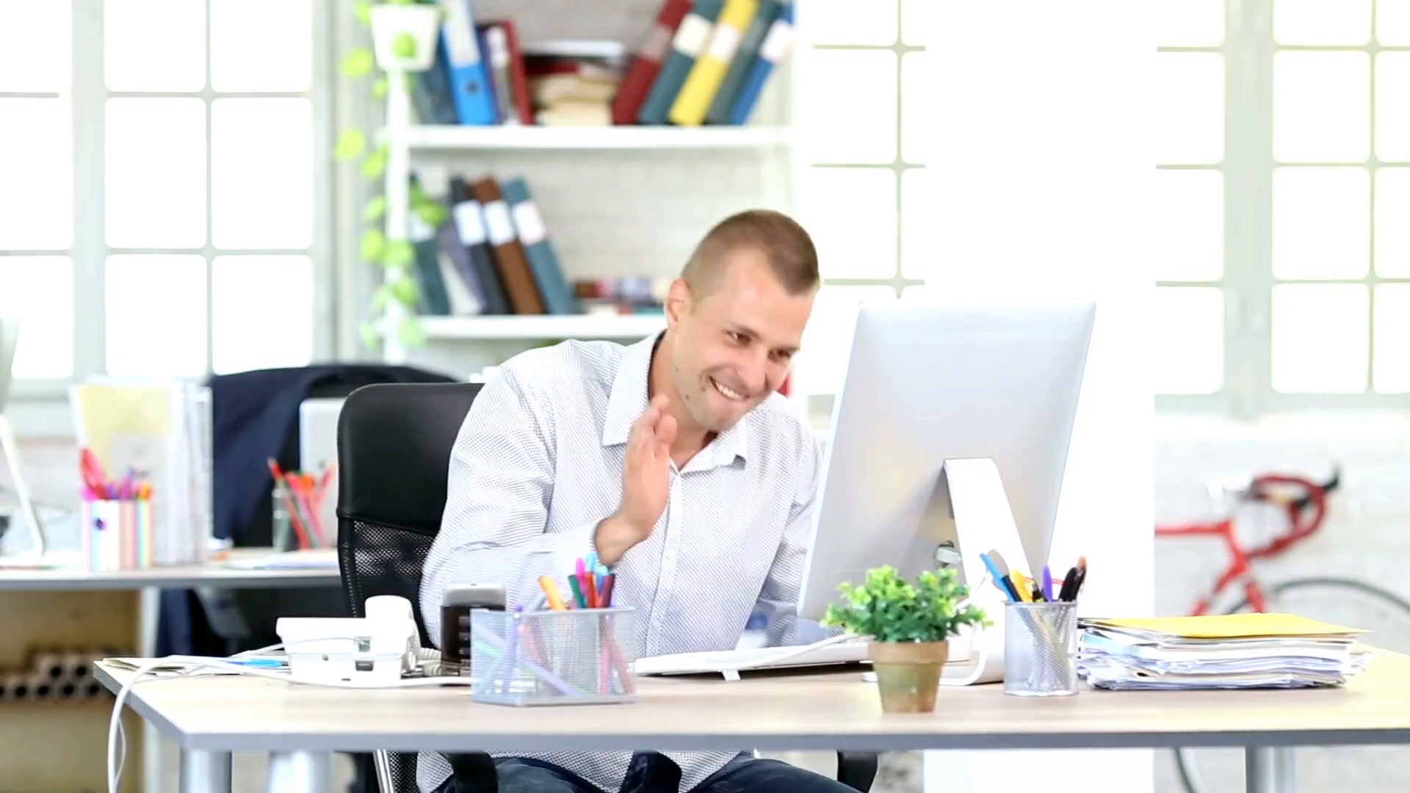